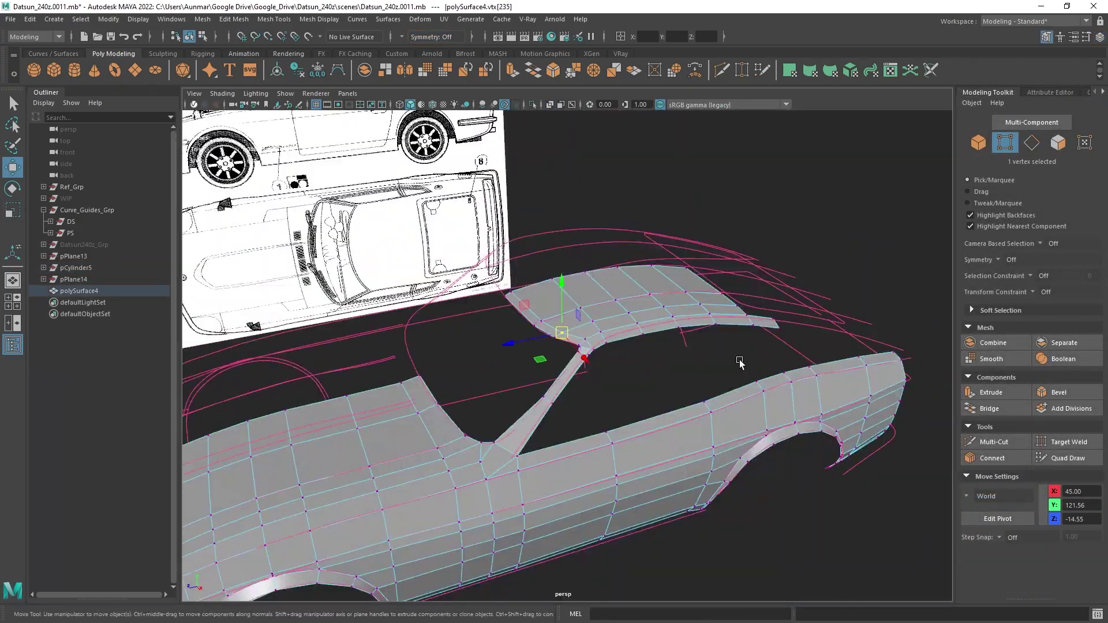
- Merge the overlapping vertices of polySurface4 where the windshield pillar meets the roof
click(843, 366)
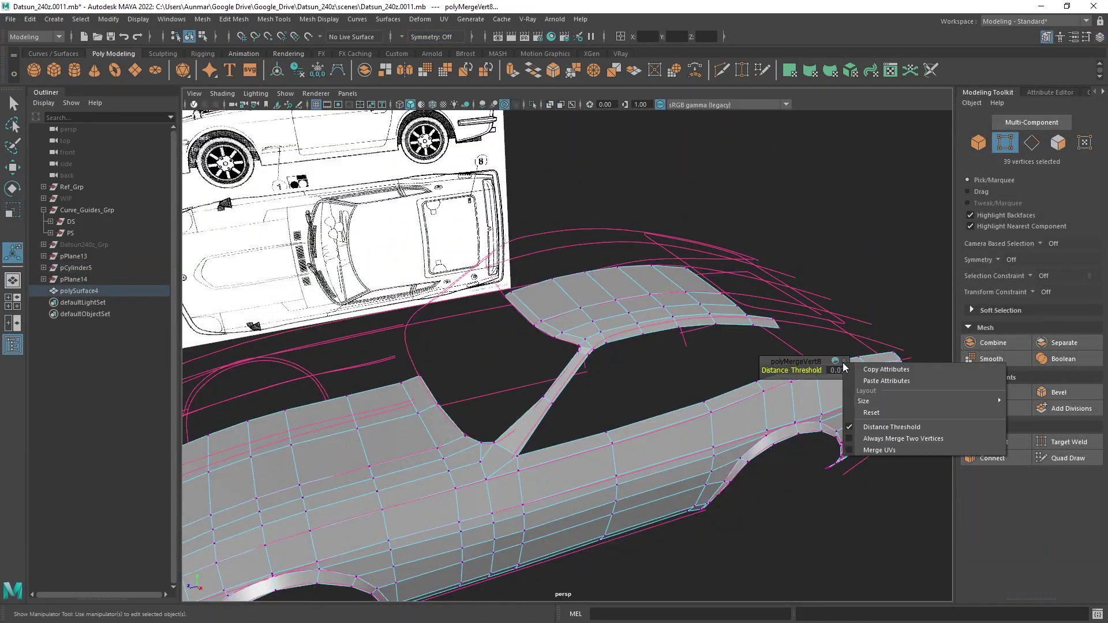
alt+drag(667, 285, 557, 302)
click(626, 342)
key(w)
alt+drag(627, 344, 575, 236)
- Adjust the height of the two end vertices at the rear tip of the roof's side rail
key(F9)
click(667, 259)
alt+drag(667, 259, 720, 304)
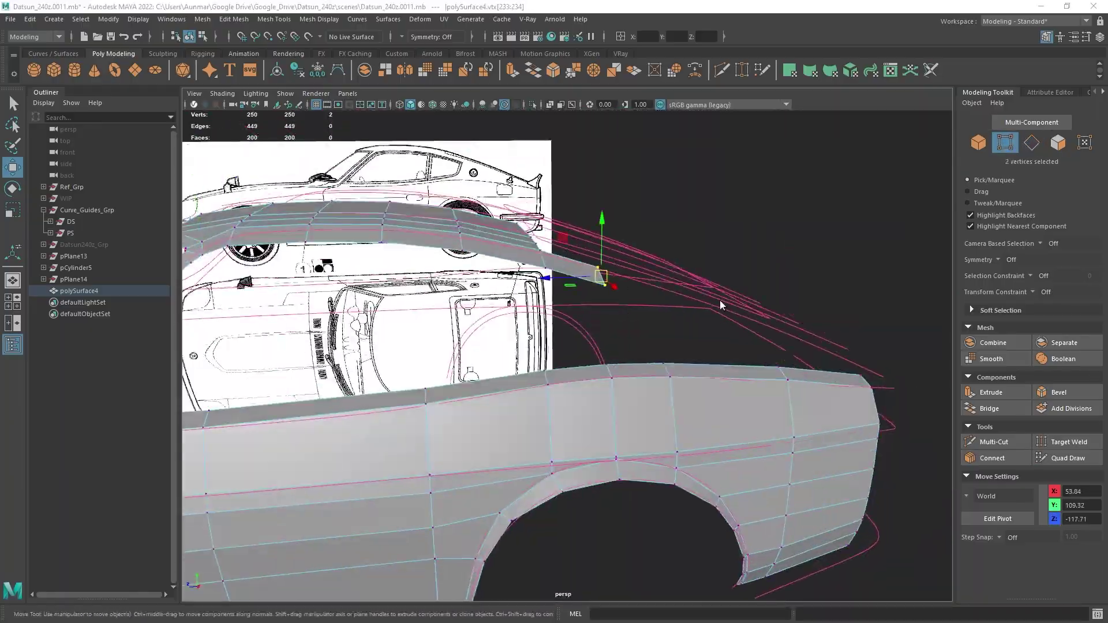
drag(564, 243, 564, 239)
key(F10)
alt+drag(717, 217, 623, 277)
- Reposition the roof rail's rear corner vertex and check it against the quarter window in the side blueprint
key(F9)
drag(501, 231, 544, 280)
drag(526, 205, 677, 210)
click(645, 347)
alt+drag(645, 346, 658, 314)
key(space)
click(489, 197)
alt+middle_drag(621, 238, 655, 272)
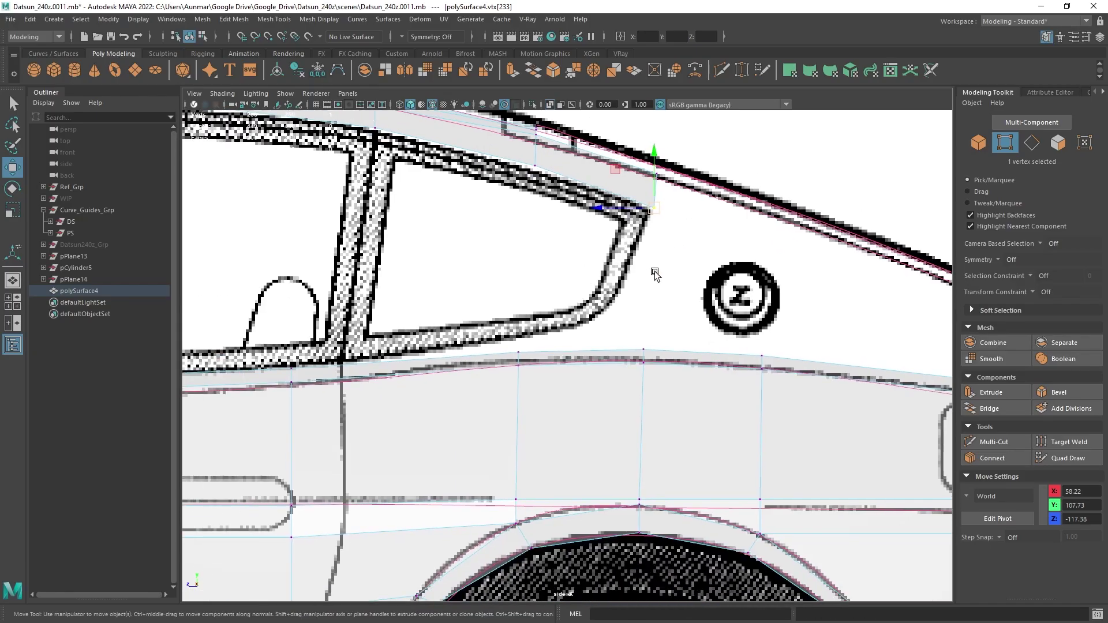
- Extend the open rear edge of the rear quarter panel with a new strip of faces
key(F10)
click(577, 324)
double_click(576, 323)
key(space)
key(space)
alt+drag(722, 299, 554, 340)
key(F9)
key(F10)
key(q)
click(590, 369)
shift+double_click(590, 368)
key(w)
mouse_move(554, 341)
alt+mouse_down()
mouse_move(510, 365)
mouse_move(513, 300)
mouse_move(554, 346)
alt+mouse_up()
- Move the bottom corner vertex of the car's rear end to follow the lower guide curve
key(q)
double_click(480, 284)
key(F9)
click(554, 469)
key(w)
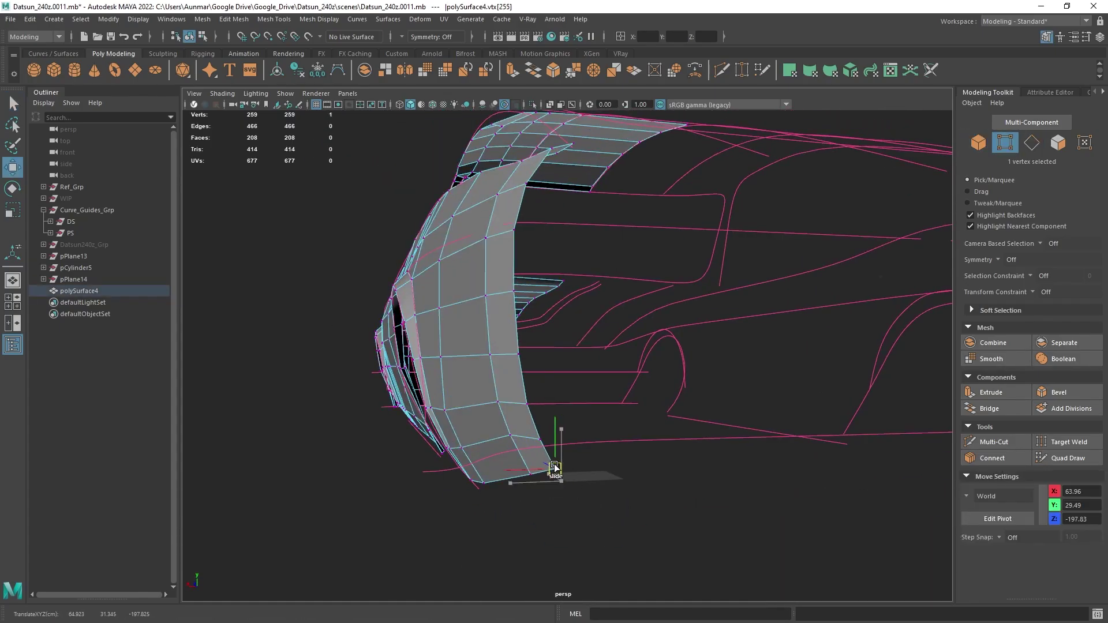
key(space)
key(space)
drag(707, 408, 521, 265)
key(space)
key(space)
- Extrude the rear end's open edge loop inward into a flattened strip of faces
key(F10)
key(q)
click(535, 464)
shift+double_click(521, 266)
key(r)
shift+drag(485, 403, 539, 401)
key(w)
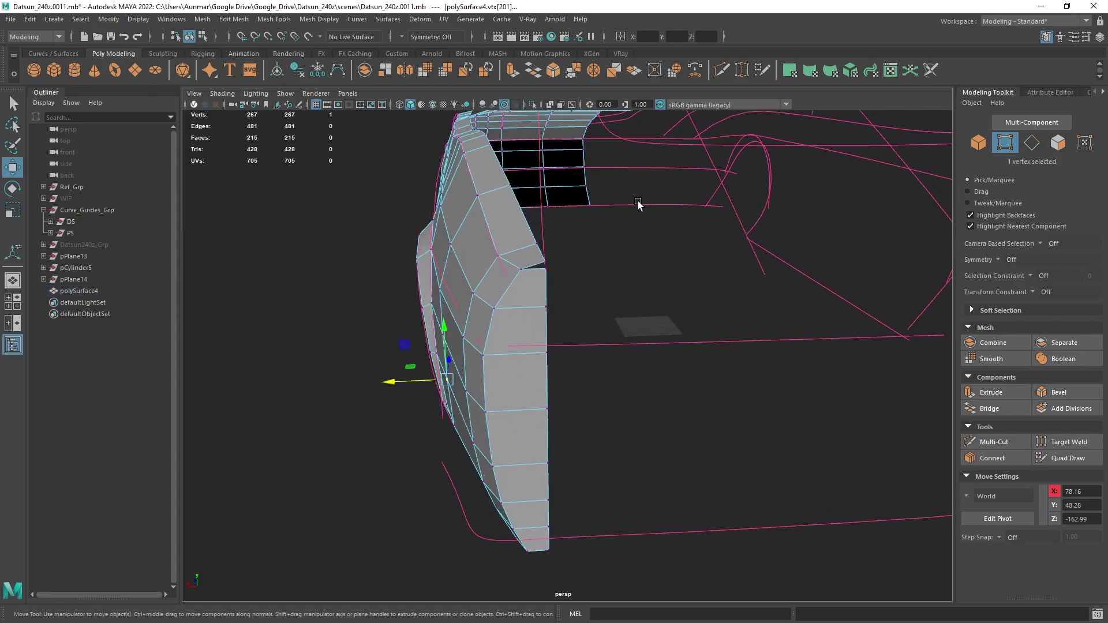
- Close the gap at the upper corner of the tail strip with Target Weld
click(1068, 442)
drag(554, 219, 548, 228)
key(q)
key(space)
key(space)
- Shift the rear edge vertices to the tail outline of the side blueprint, including the upper and lower corners
key(F9)
drag(693, 190, 629, 531)
key(w)
drag(598, 350, 626, 351)
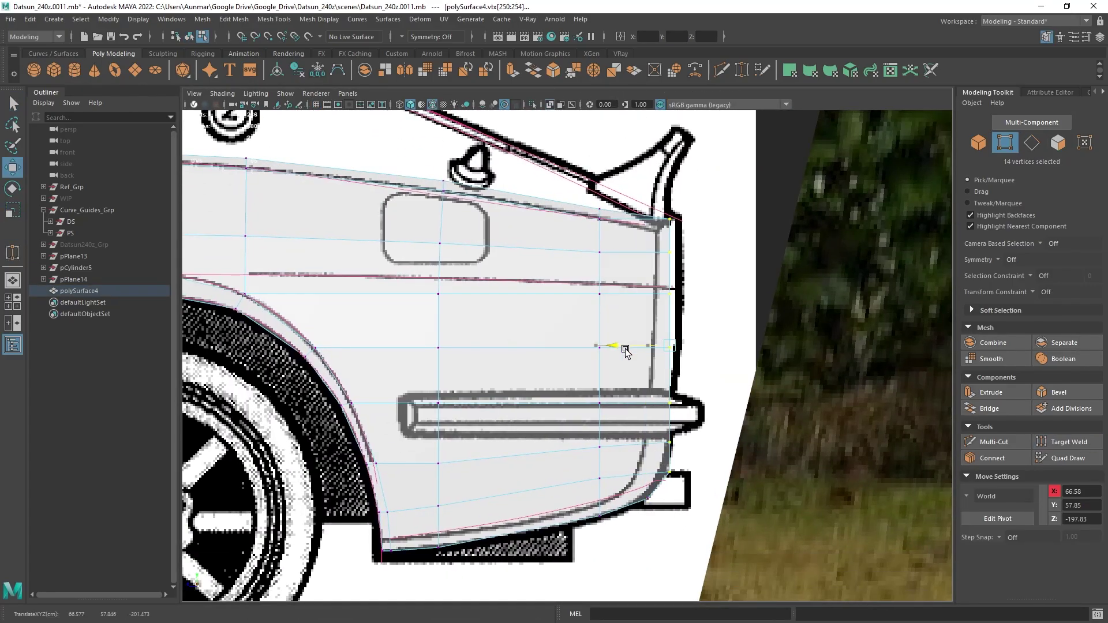
drag(705, 199, 652, 237)
drag(710, 456, 652, 514)
key(space)
key(space)
- Extrude the tail's inner vertical edge loop into another strip of faces
key(F10)
click(535, 257)
alt+drag(759, 225, 693, 260)
shift+double_click(536, 421)
key(r)
key(w)
- Duplicate polySurface4 as an instance with Duplicate Special and inspect the result in an isolated view
click(109, 19)
click(144, 72)
click(30, 19)
click(206, 197)
click(687, 379)
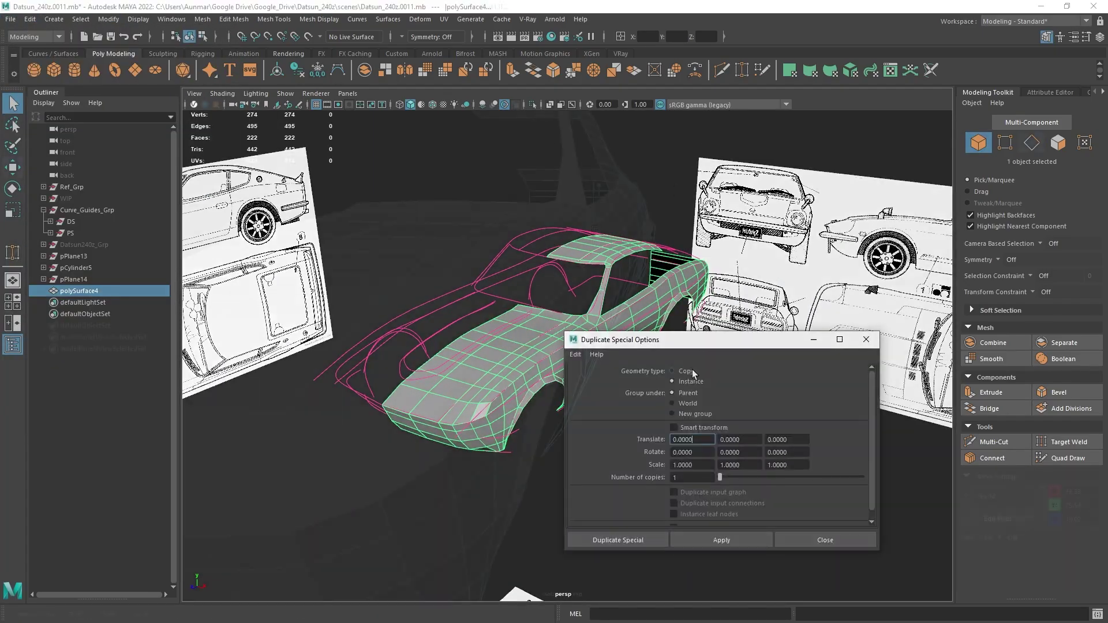
click(618, 539)
key(ctrl+1)
alt+drag(599, 331, 685, 387)
key(ctrl+1)
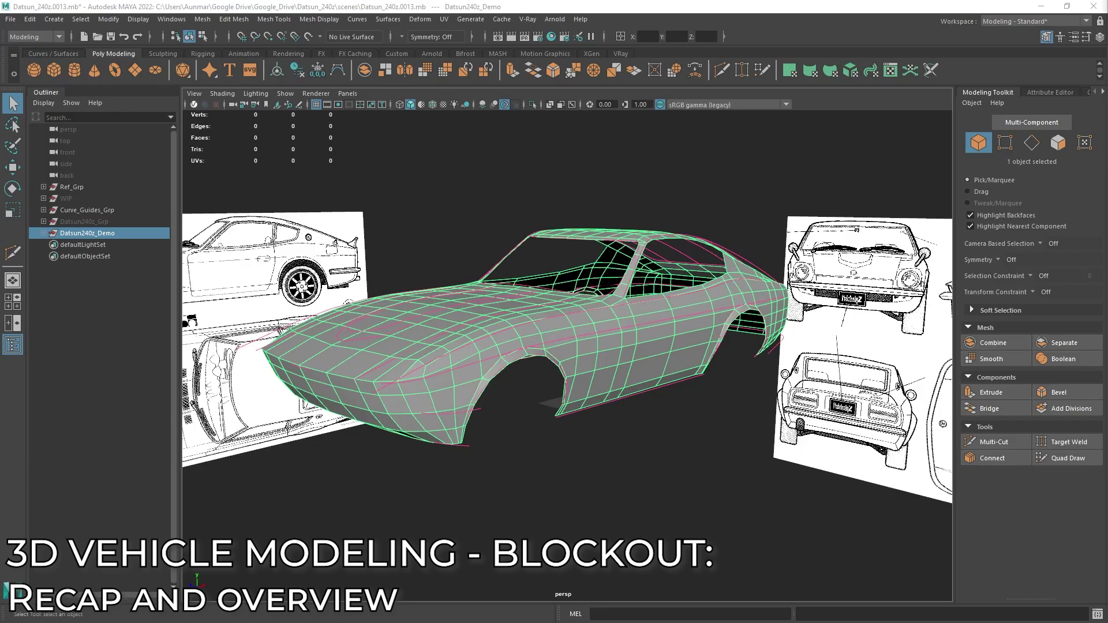
- Examine how the car body sits among the blueprint image planes and the reference photo
scroll(679, 358, down, 8)
alt+drag(646, 323, 678, 296)
scroll(672, 300, down, 3)
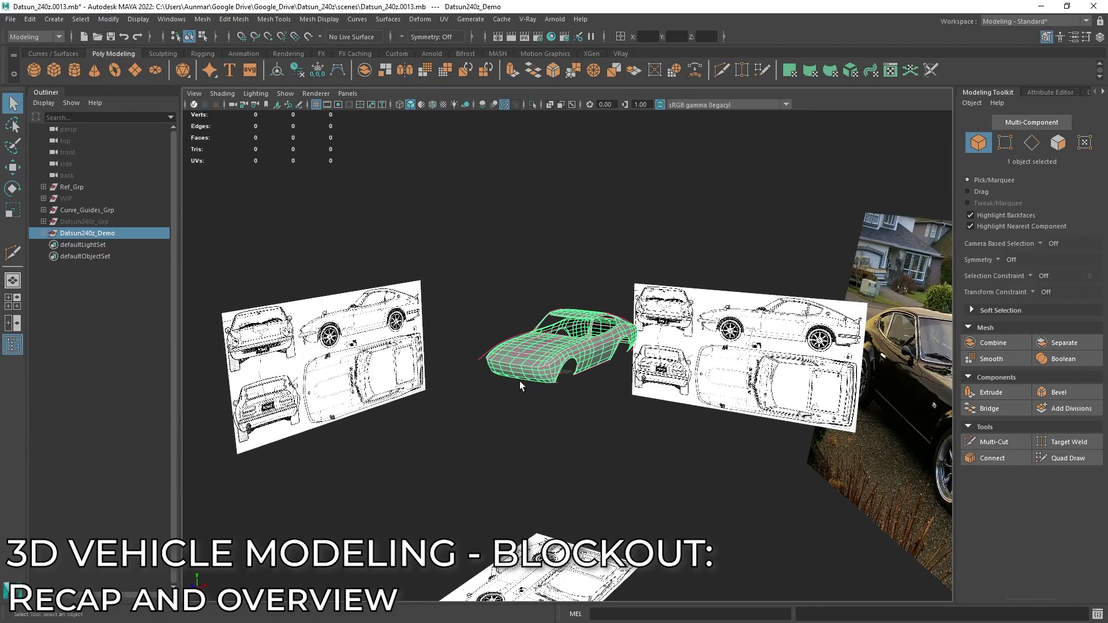
alt+middle_drag(539, 387, 553, 318)
alt+middle_drag(740, 319, 687, 317)
alt+drag(697, 317, 716, 318)
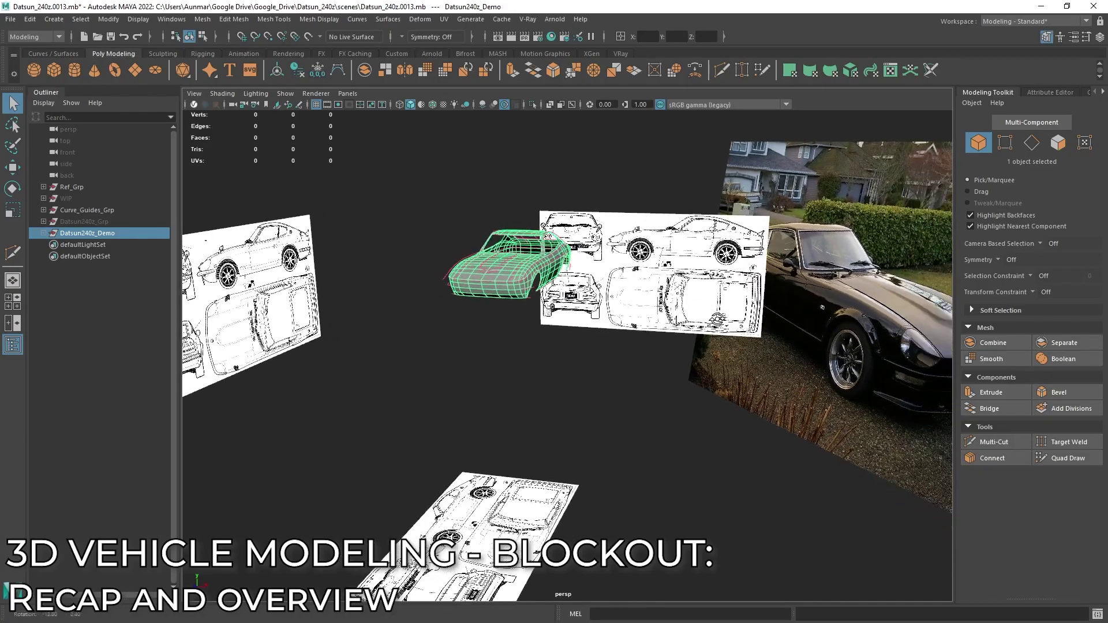
alt+drag(781, 241, 728, 334)
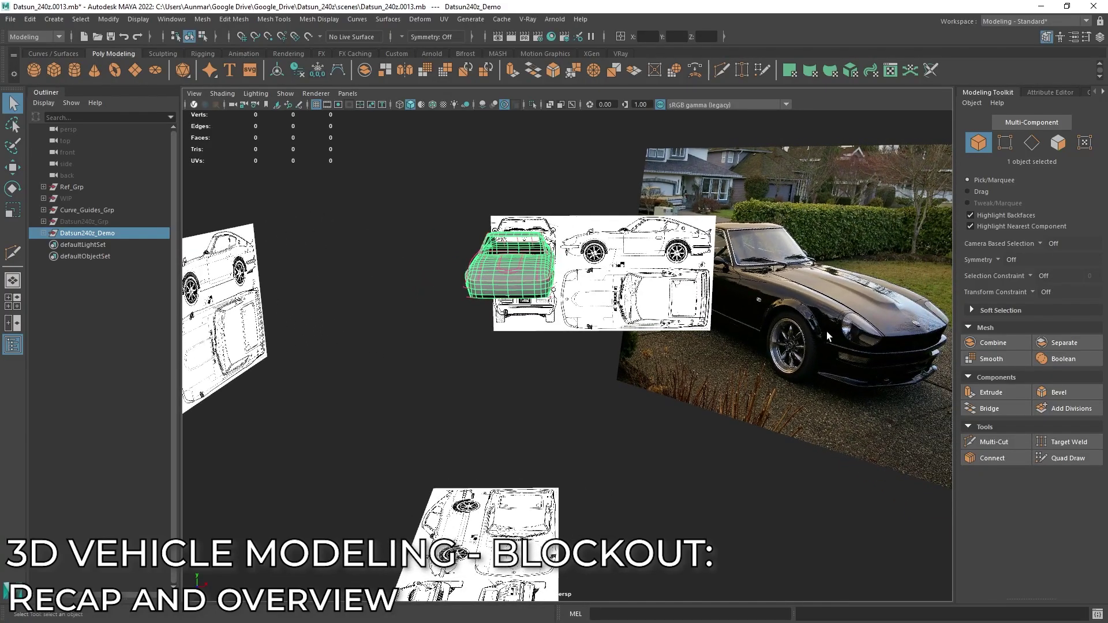
alt+drag(827, 335, 724, 327)
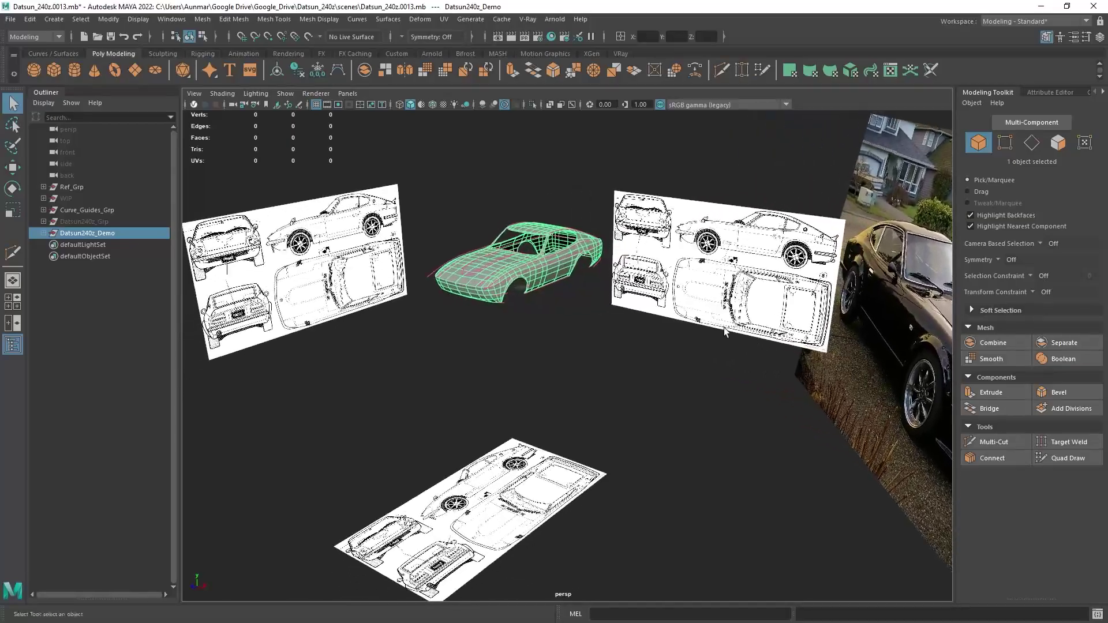
alt+middle_drag(723, 328, 801, 366)
alt+right_drag(641, 392, 702, 411)
alt+middle_drag(703, 411, 665, 435)
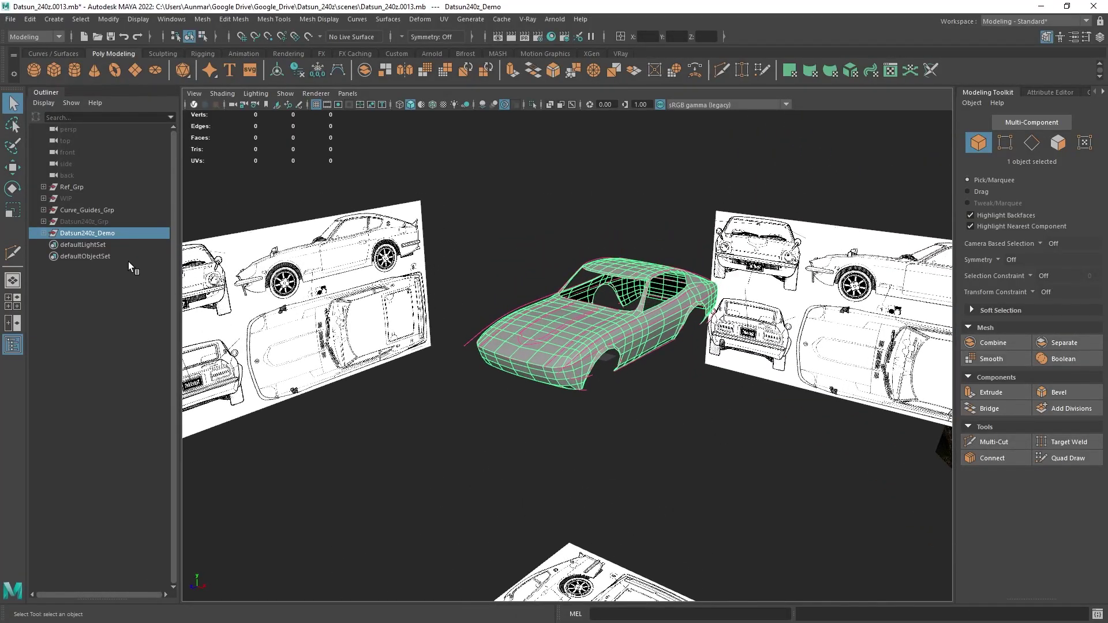
- Isolate Curve_Guides_Grp and examine the guide curves from several angles
click(86, 208)
alt+drag(427, 310, 431, 279)
key(ctrl+1)
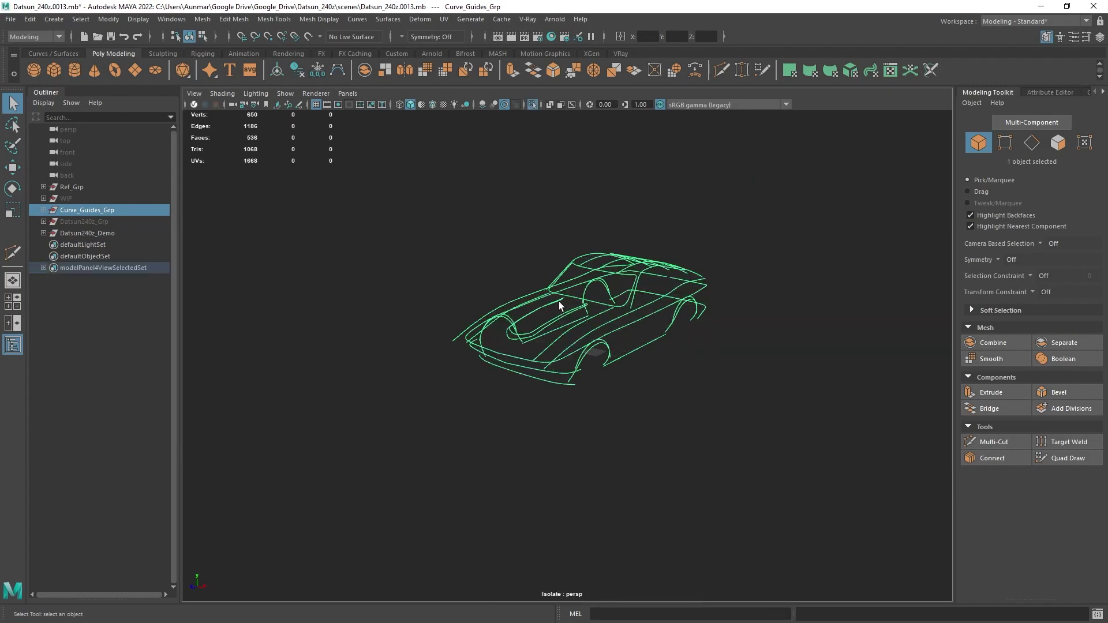
alt+right_drag(558, 301, 611, 386)
alt+drag(611, 386, 600, 406)
click(600, 406)
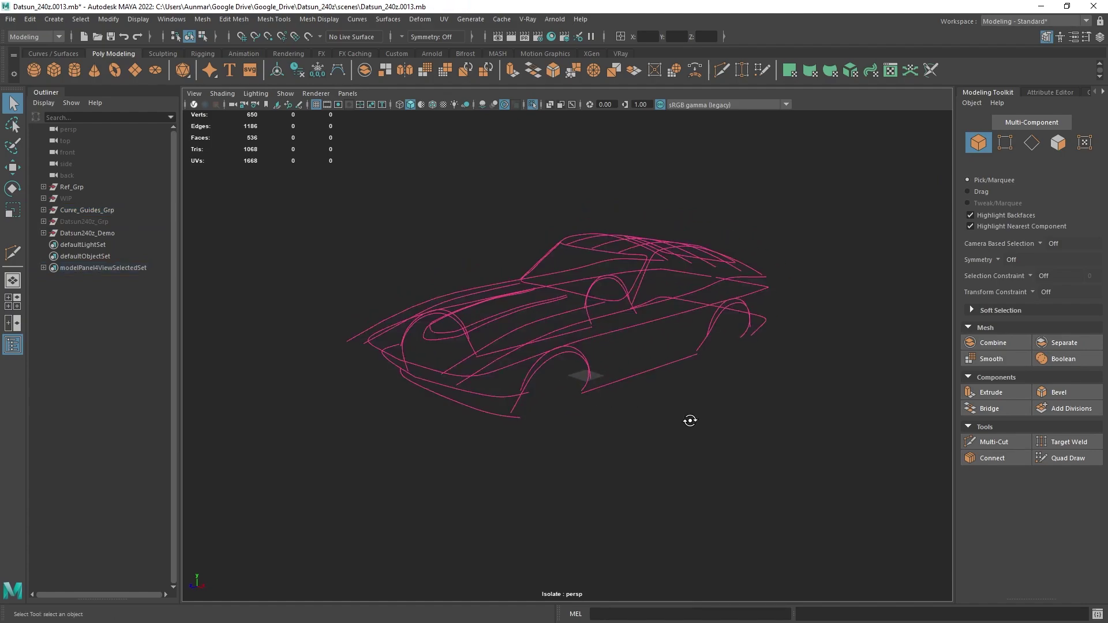
alt+drag(690, 419, 674, 427)
alt+drag(554, 339, 725, 247)
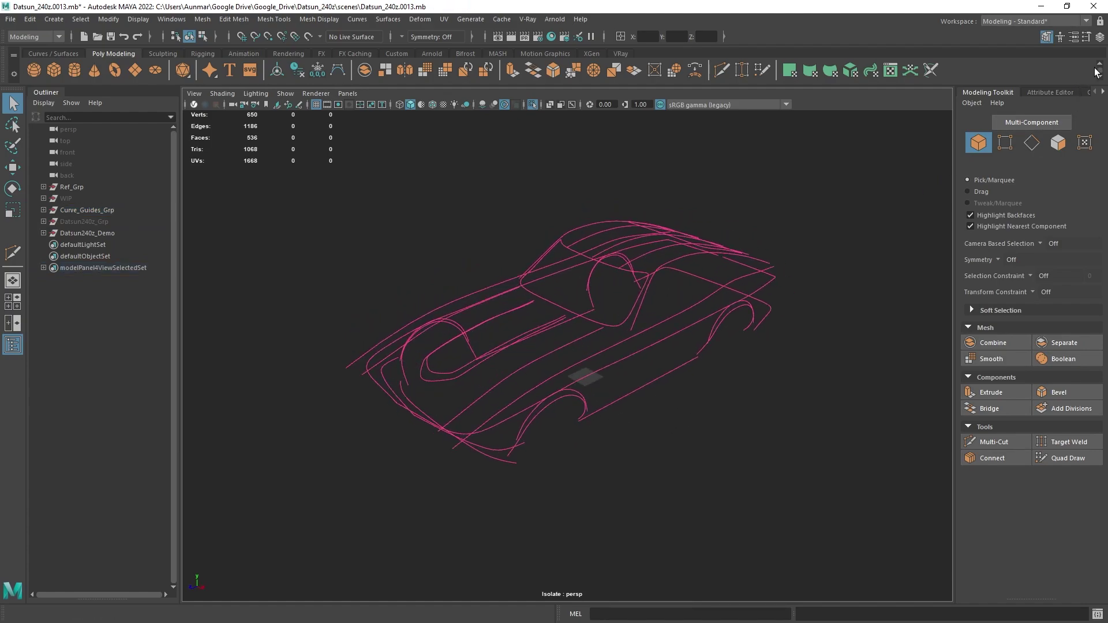
- Check the colour settings of the Curves display layer and save them
click(1099, 37)
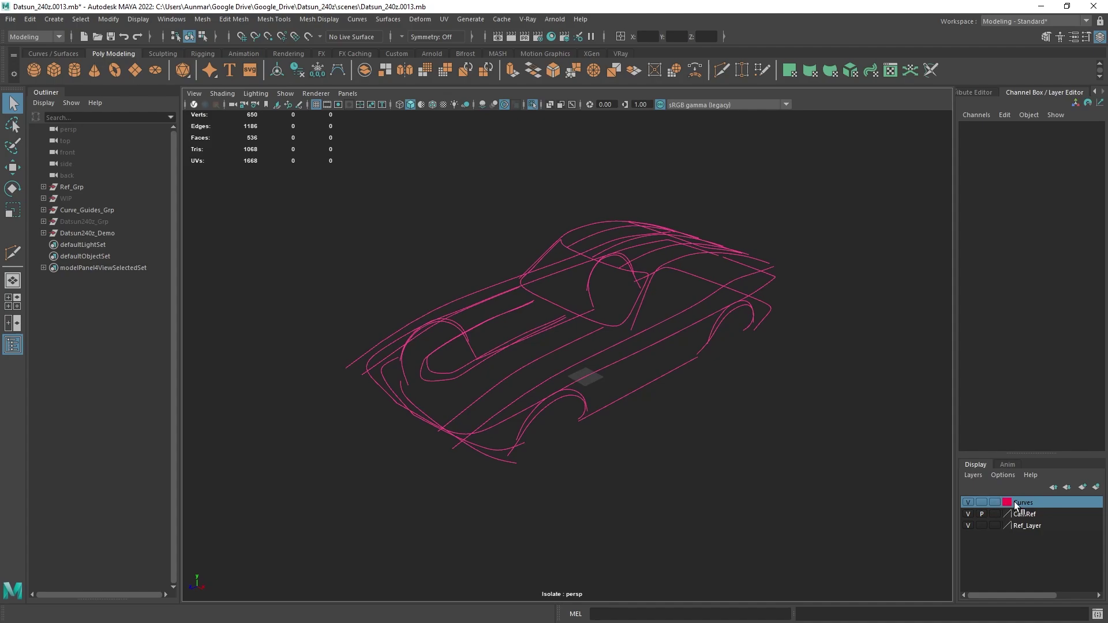
double_click(1008, 503)
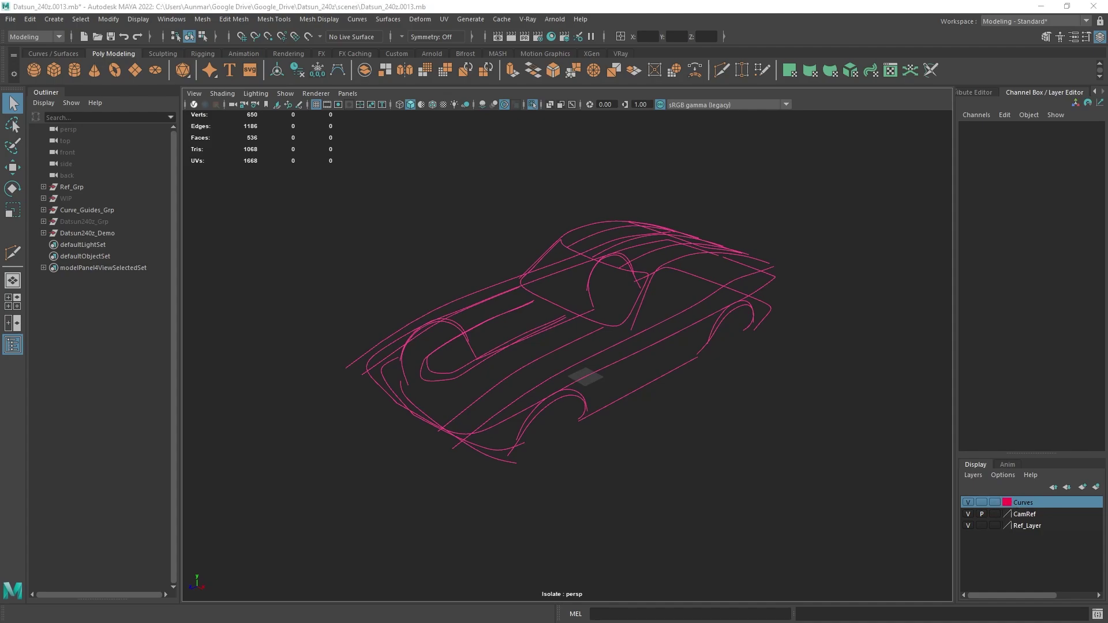
drag(1107, 300, 791, 227)
click(809, 354)
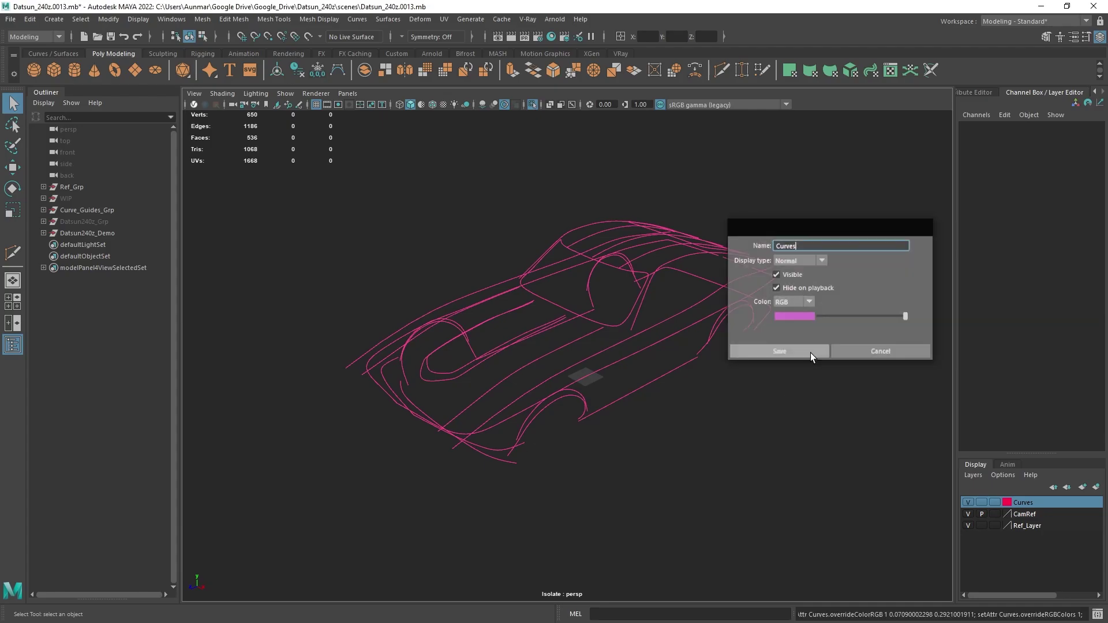
- Leave the isolated view and look over the complete body with its guide curves
key(ctrl+1)
alt+drag(713, 425, 704, 401)
scroll(702, 403, up, 3)
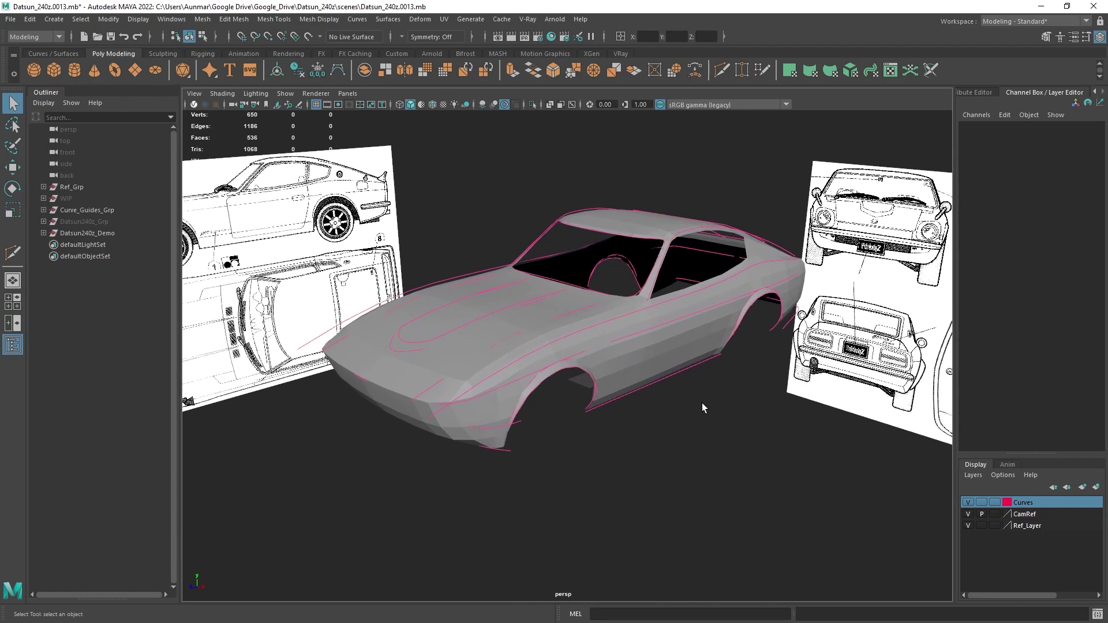
alt+middle_drag(700, 373, 703, 360)
scroll(704, 360, up, 1)
alt+right_drag(703, 360, 705, 389)
alt+middle_drag(705, 389, 693, 392)
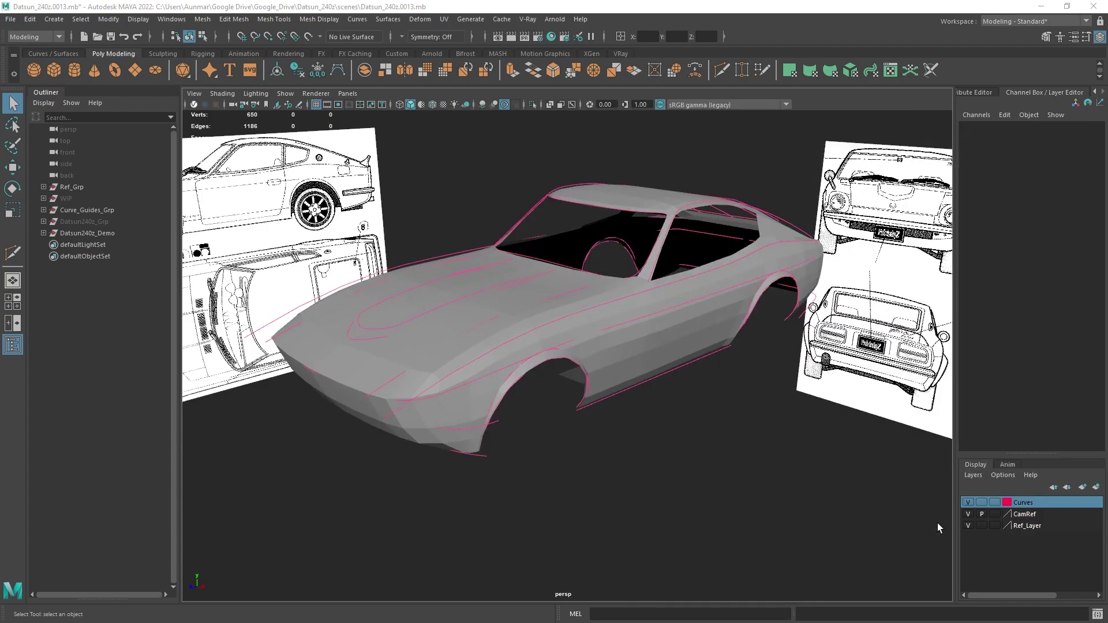
- Hide the Datsun240z_Demo group, leaving the guide curves and reference planes displayed
alt+drag(585, 329, 515, 320)
click(648, 348)
click(113, 233)
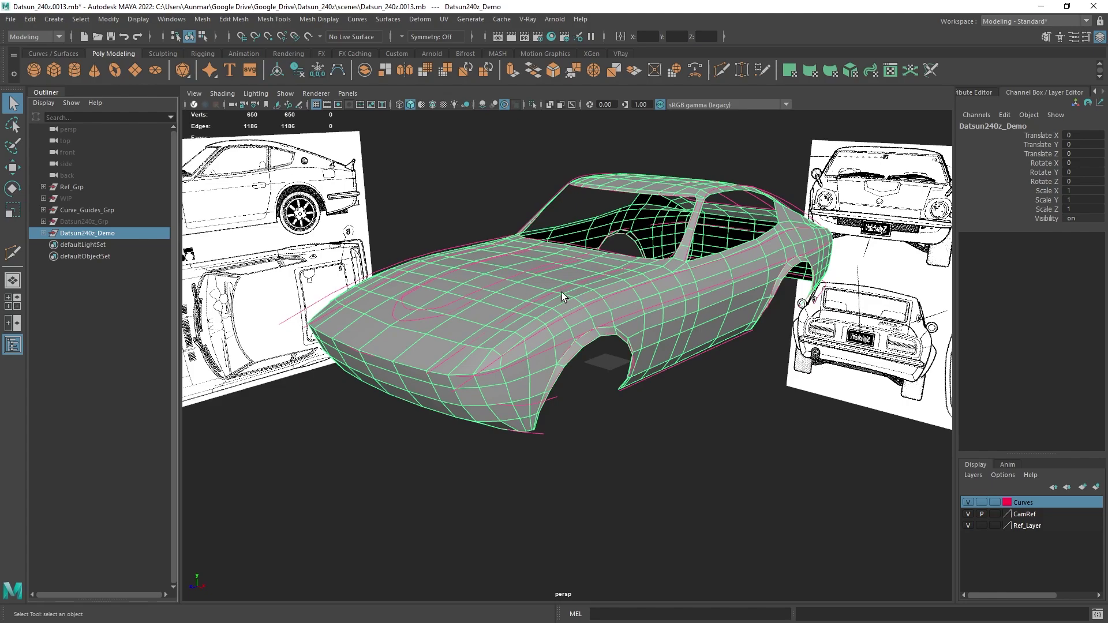
key(ctrl+h)
alt+drag(601, 254, 293, 365)
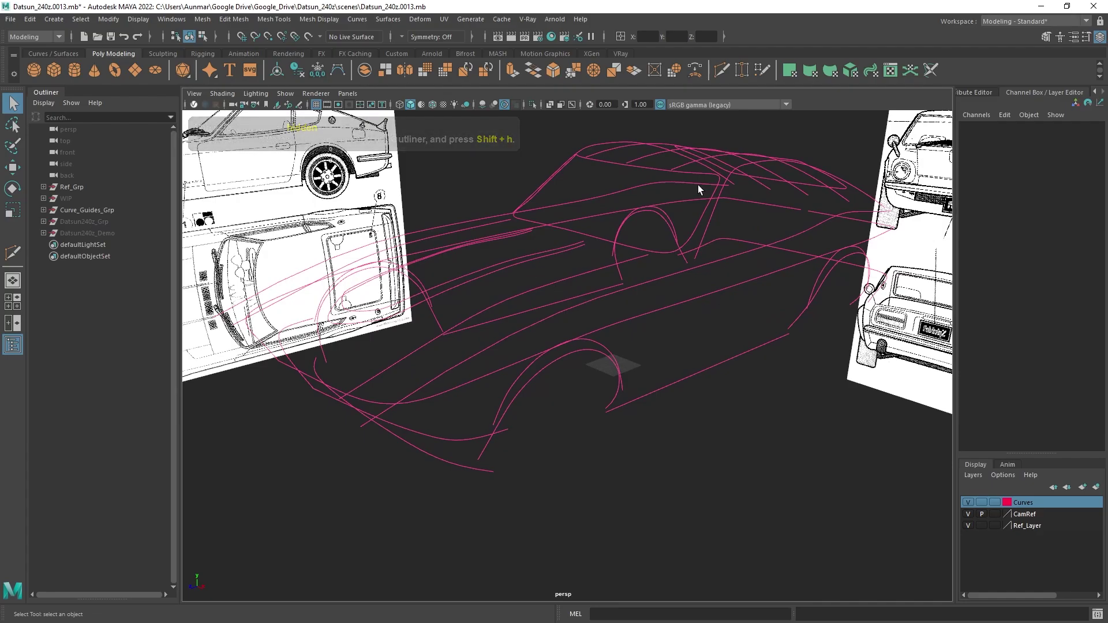
alt+middle_drag(541, 319, 619, 302)
alt+drag(619, 301, 615, 340)
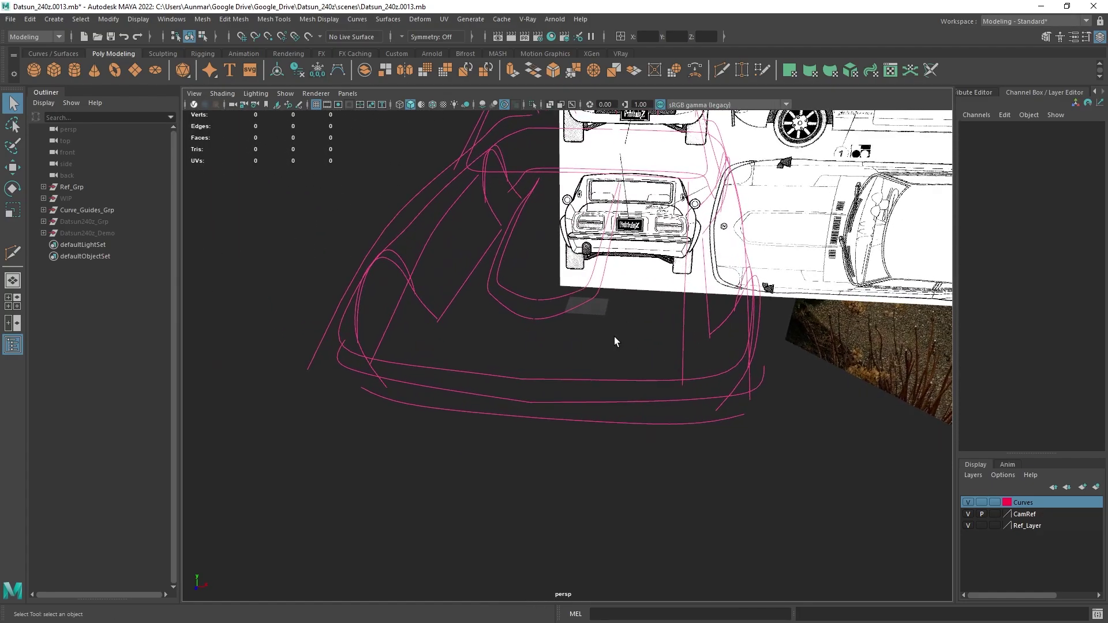
- Create a polygon plane and move it to Y 66.069, Z 187.168 at the car's nose
shift+right_click(614, 339)
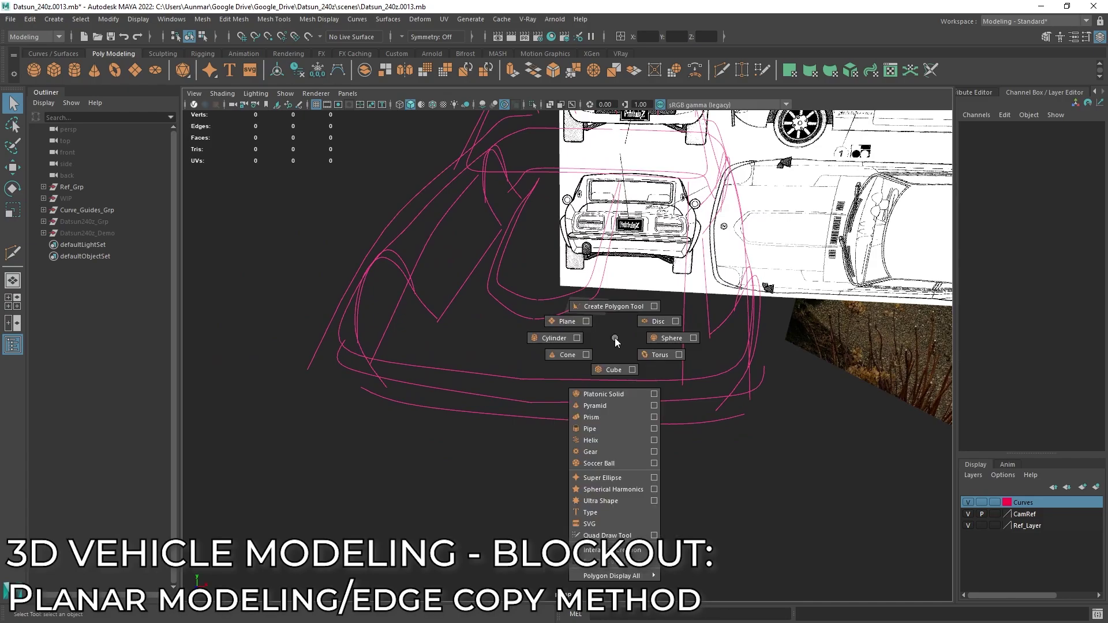
shift+right_drag(560, 326, 559, 327)
alt+drag(705, 344, 344, 254)
key(e)
key(w)
alt+middle_drag(345, 254, 505, 257)
- Scale the new plane uniformly to 32.776
key(r)
scroll(497, 275, up, 3)
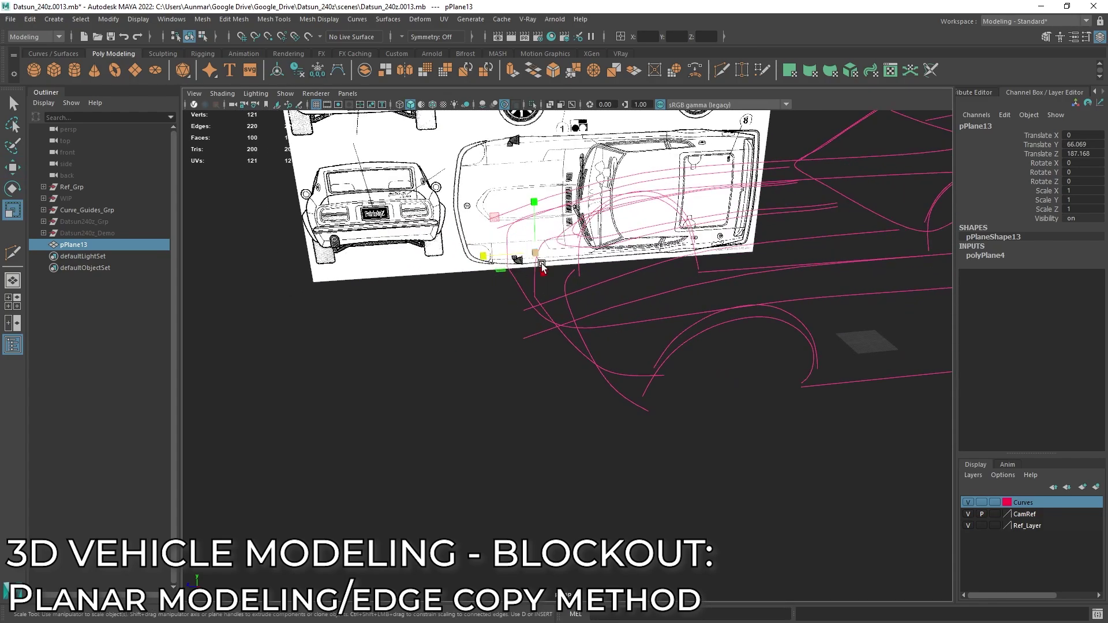
drag(535, 254, 577, 243)
- Set the plane's width and height subdivisions to 2
click(1008, 256)
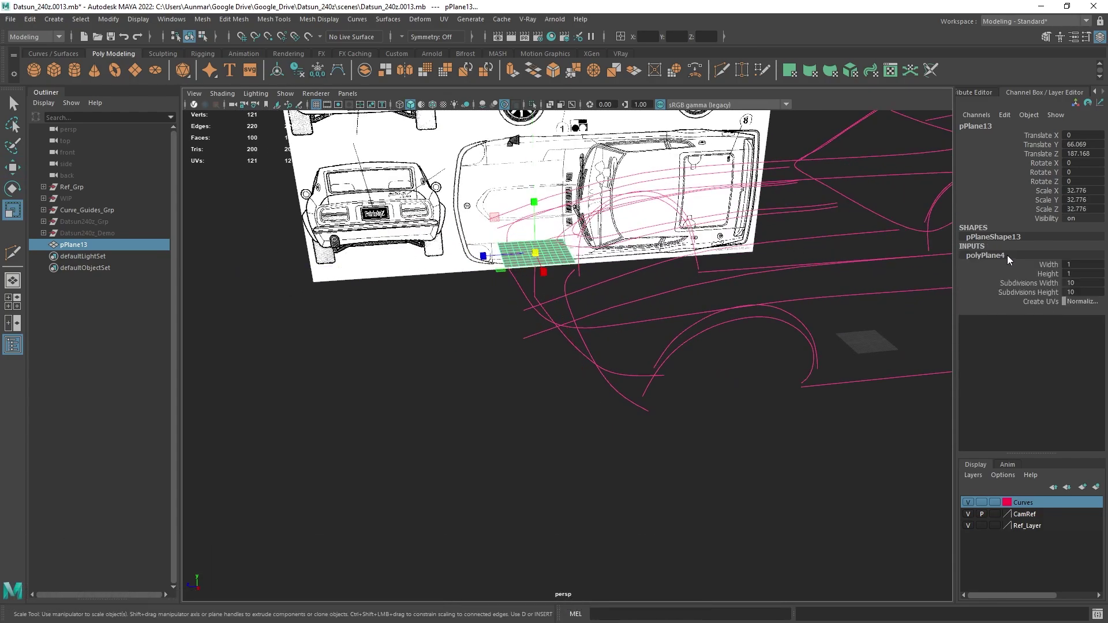
drag(1083, 284, 1084, 291)
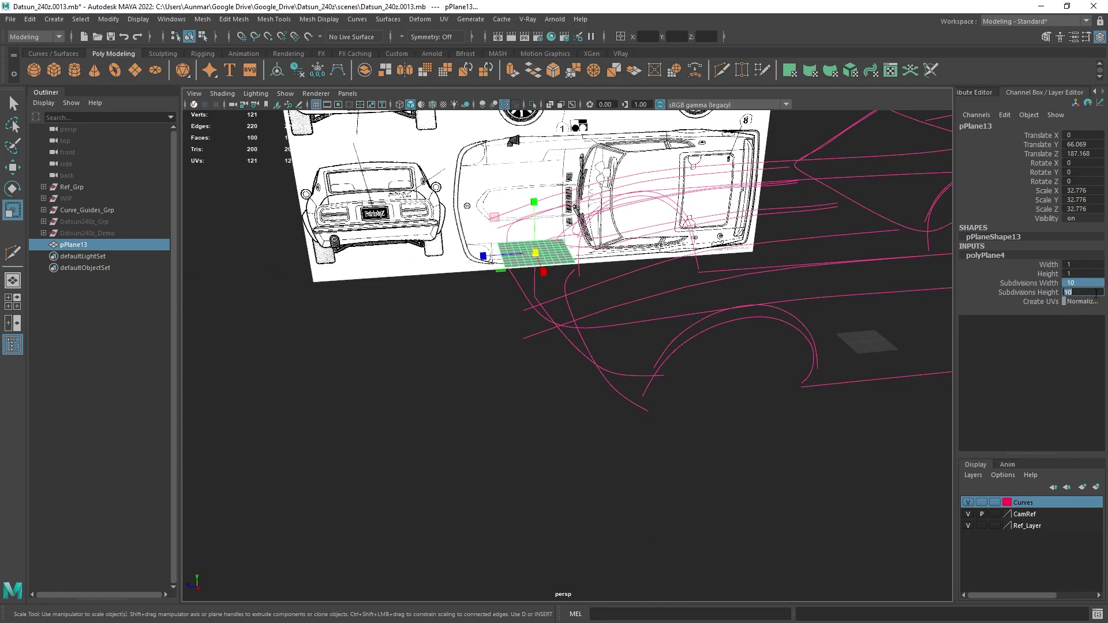
text(2)
key(Return)
key(f)
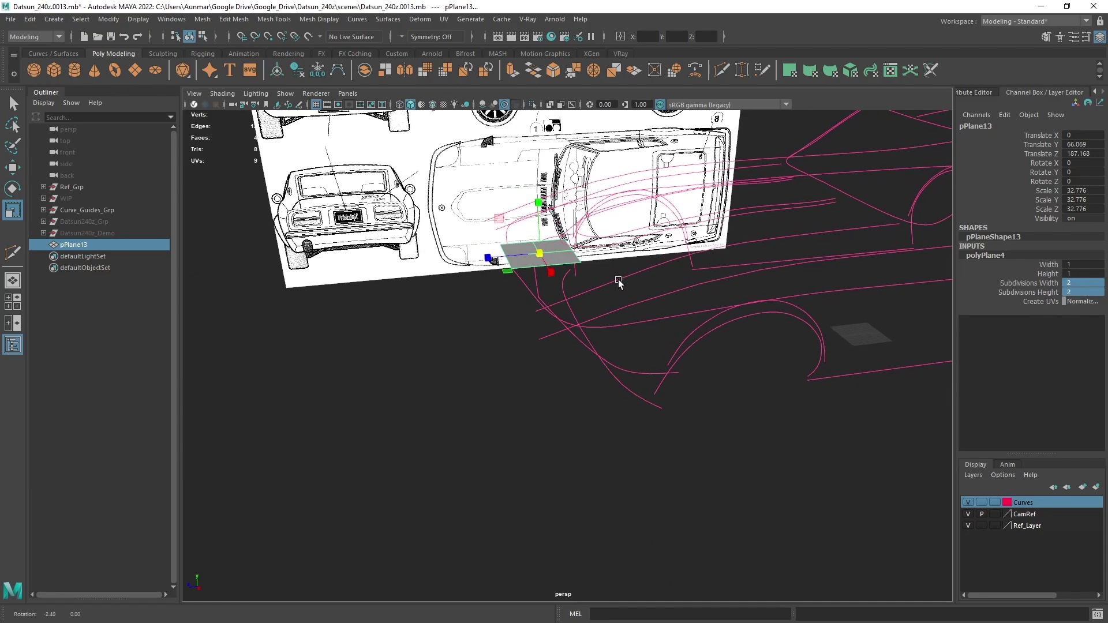
- Delete the plane's crosswise middle edge loop so only the lengthwise centre edge remains, and return to object mode
key(q)
right_drag(572, 249, 538, 260)
alt+drag(532, 262, 628, 247)
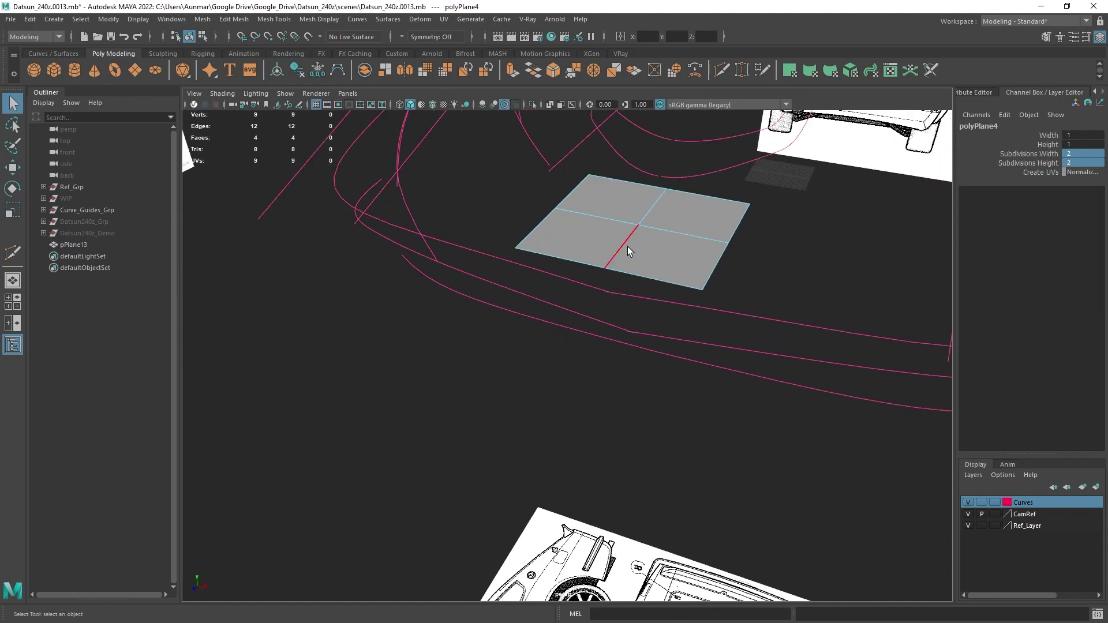
double_click(673, 234)
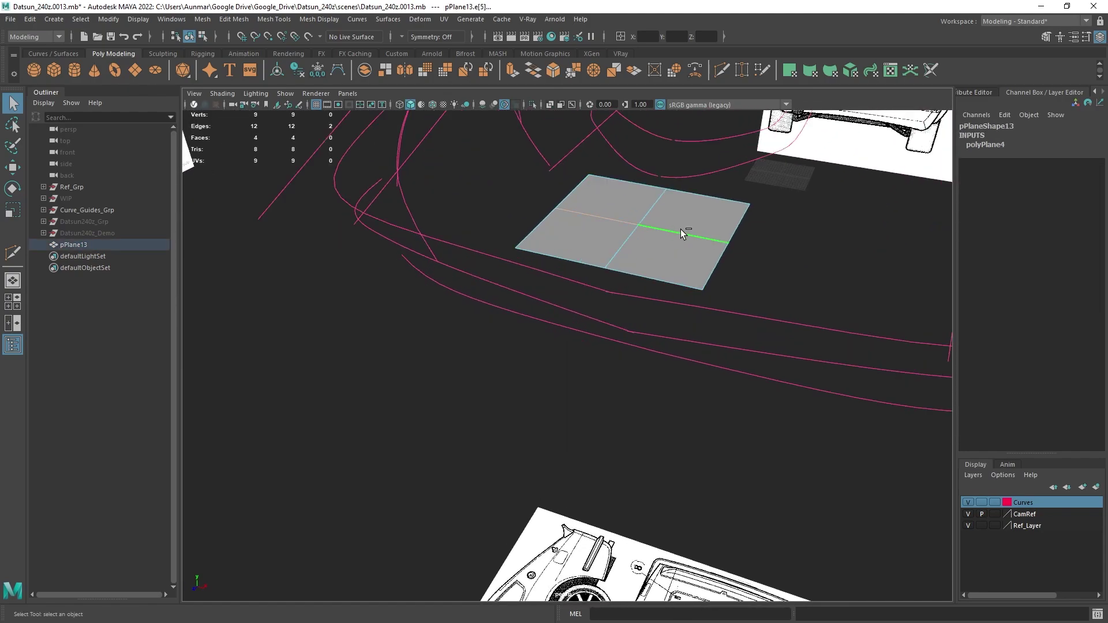
key(Delete)
alt+middle_drag(651, 206, 619, 226)
right_drag(618, 226, 670, 208)
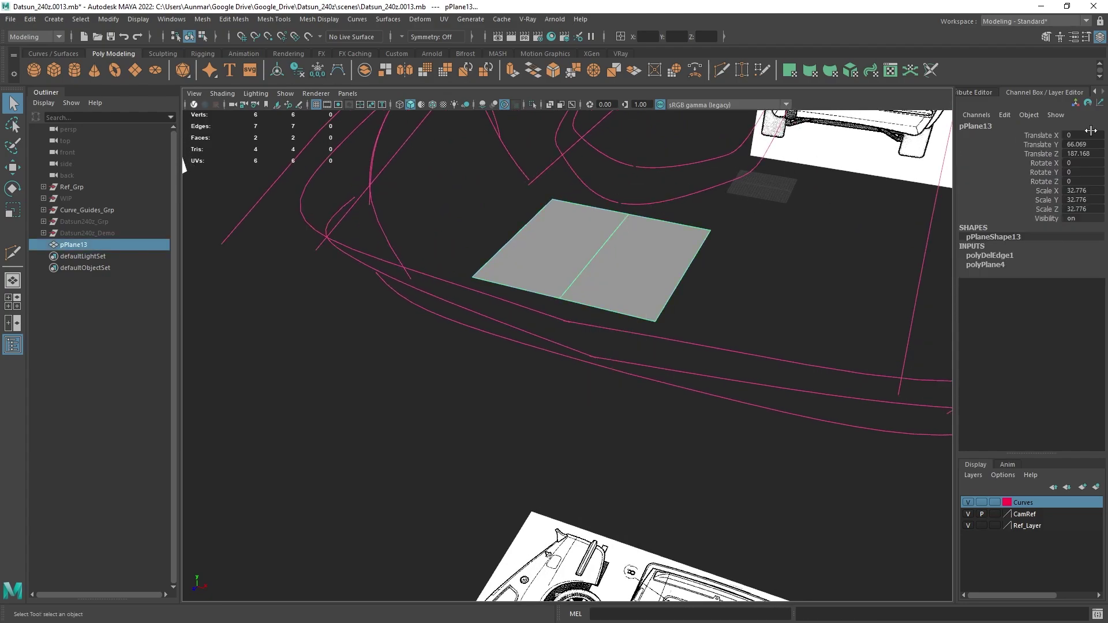
- Show the Modeling Toolkit and set the modeling symmetry to World X
click(1046, 36)
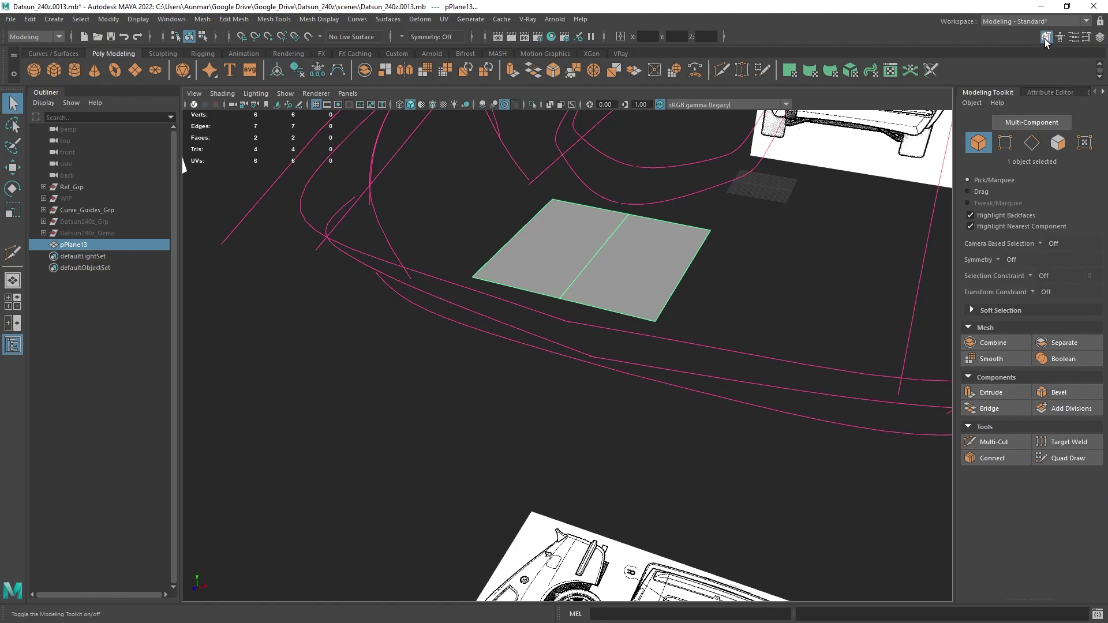
alt+middle_drag(773, 223, 768, 226)
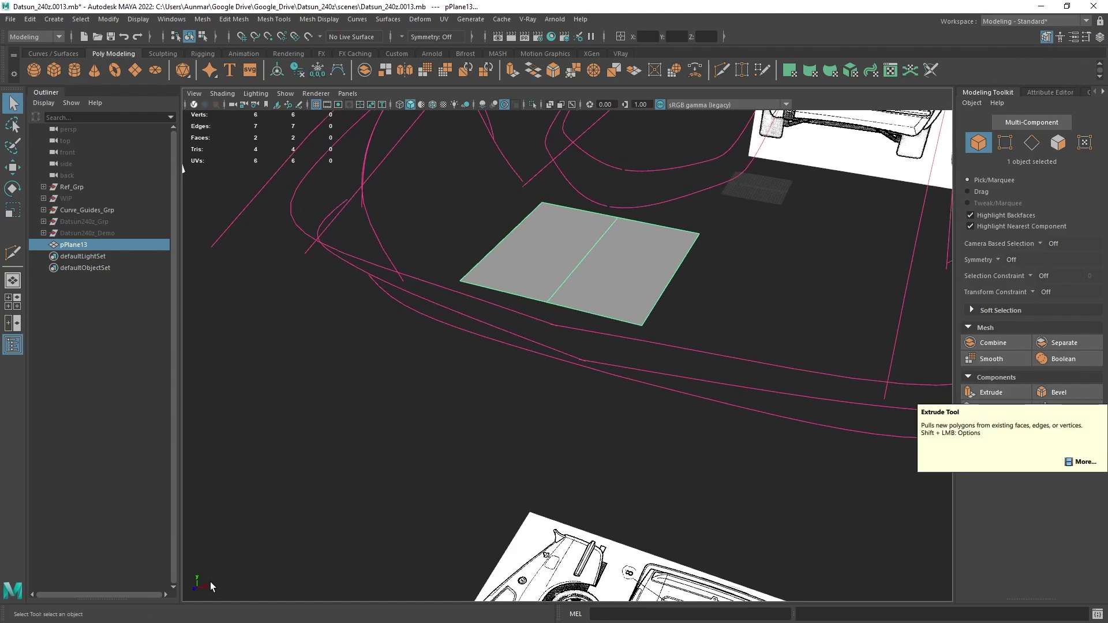
click(1000, 261)
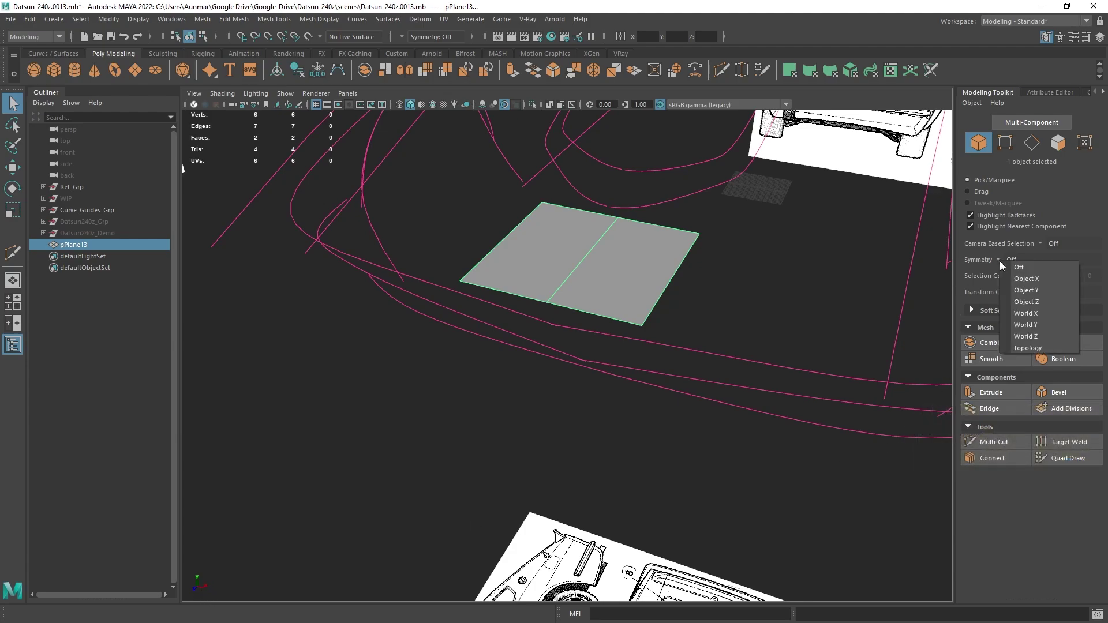
click(1036, 314)
alt+drag(577, 274, 634, 238)
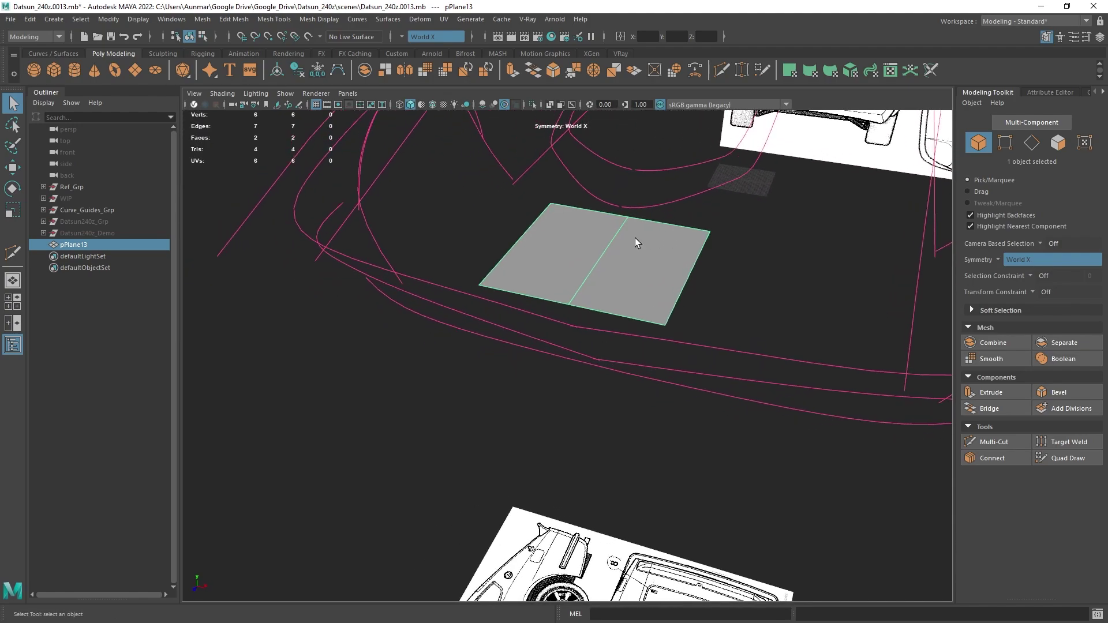
- Switch the plane to vertex mode and select its three front vertices with the Move tool active
right_drag(628, 266, 549, 240)
drag(678, 341, 434, 261)
key(w)
alt+drag(669, 380, 598, 313)
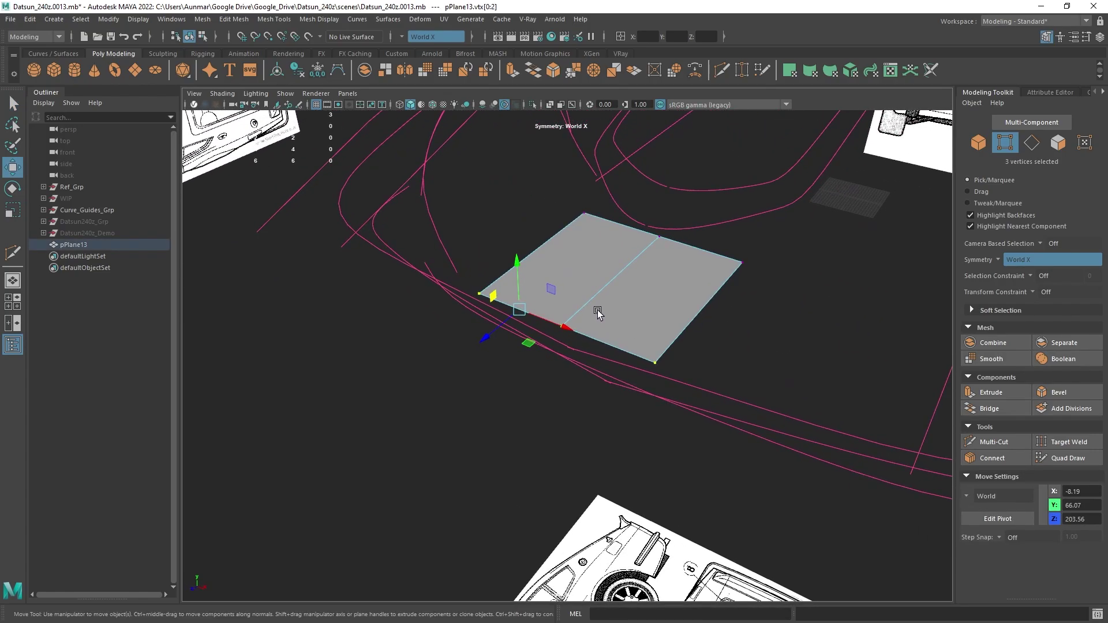
shift+right_click(625, 284)
ctrl+right_click(626, 284)
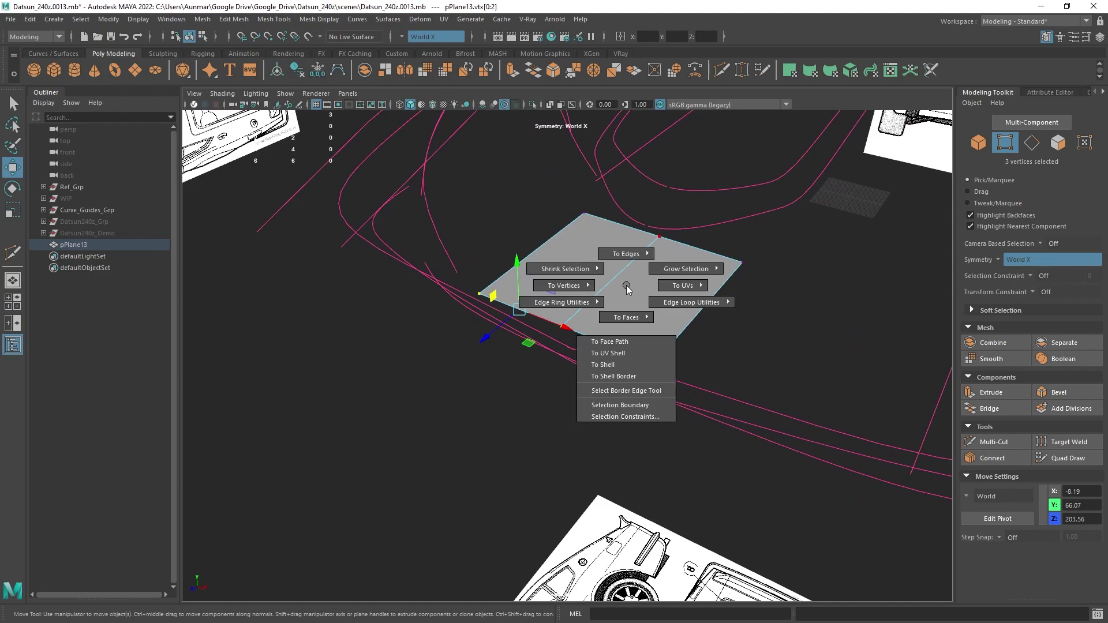
right_click(631, 287)
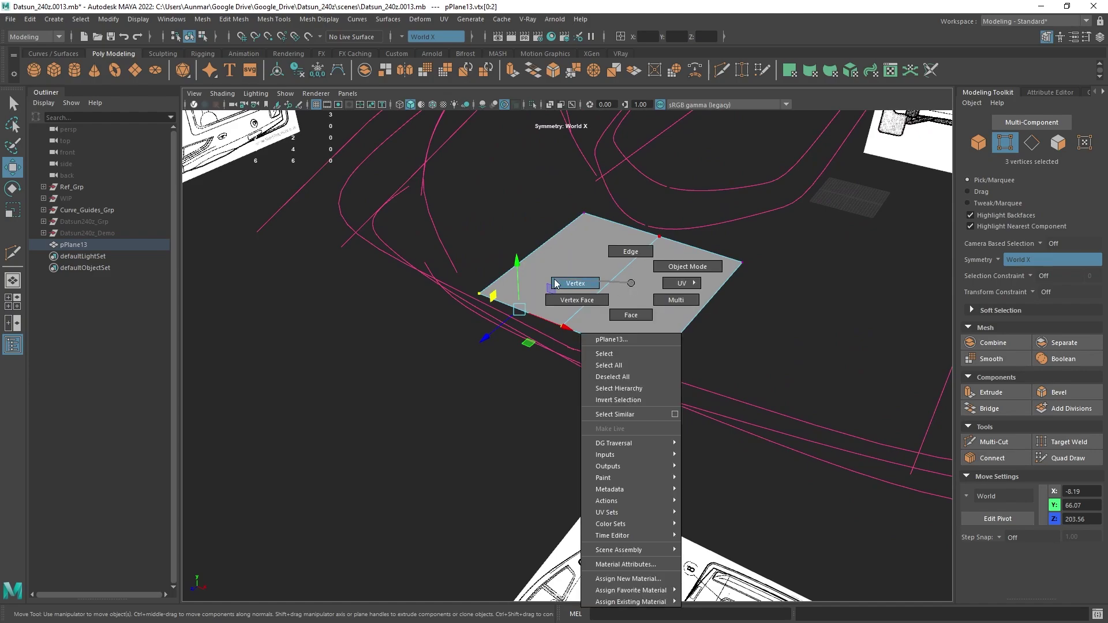
click(575, 283)
drag(701, 379, 649, 355)
drag(796, 304, 696, 230)
alt+drag(562, 336, 594, 384)
drag(695, 384, 446, 278)
- Examine the component mode, selection conversion and vertex editing marking menus on the plane
alt+drag(597, 289, 615, 295)
right_click(687, 268)
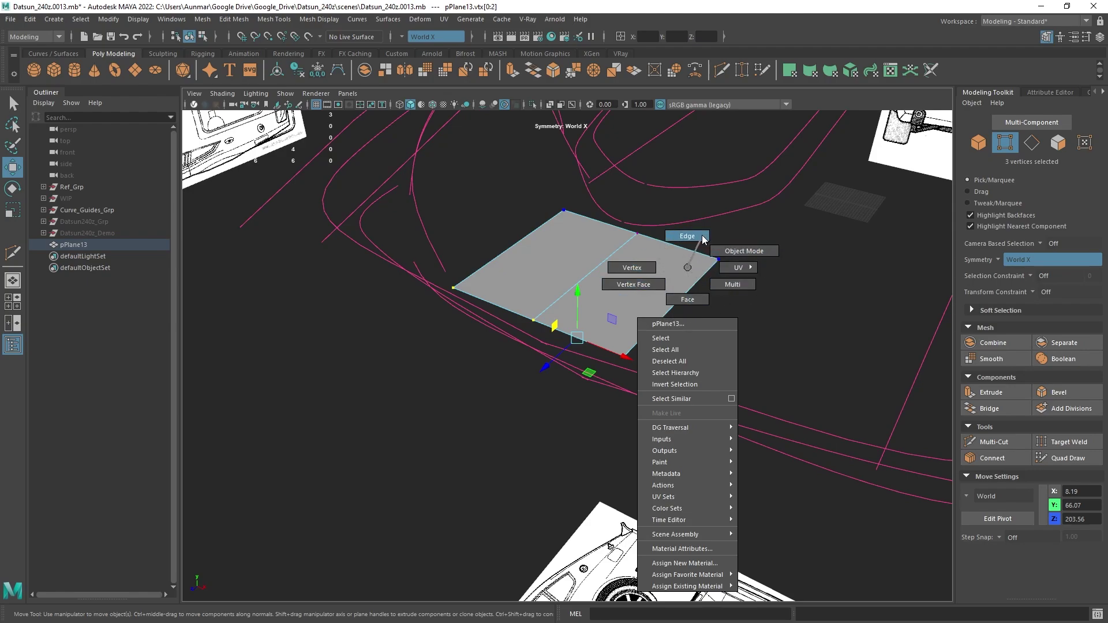
right_drag(694, 255, 686, 267)
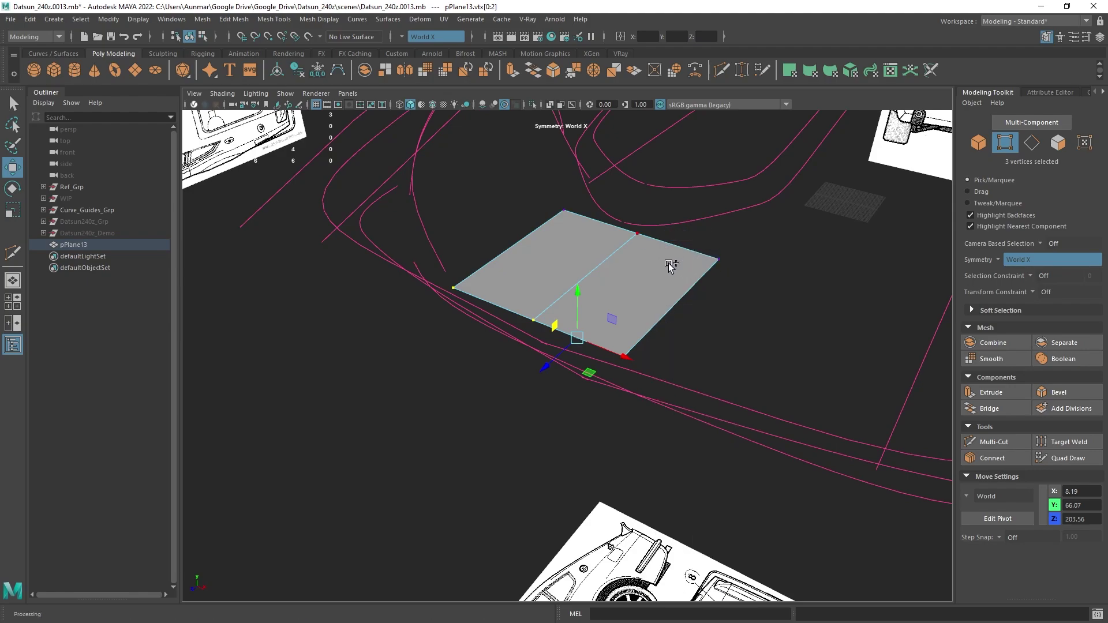
right_click(670, 267)
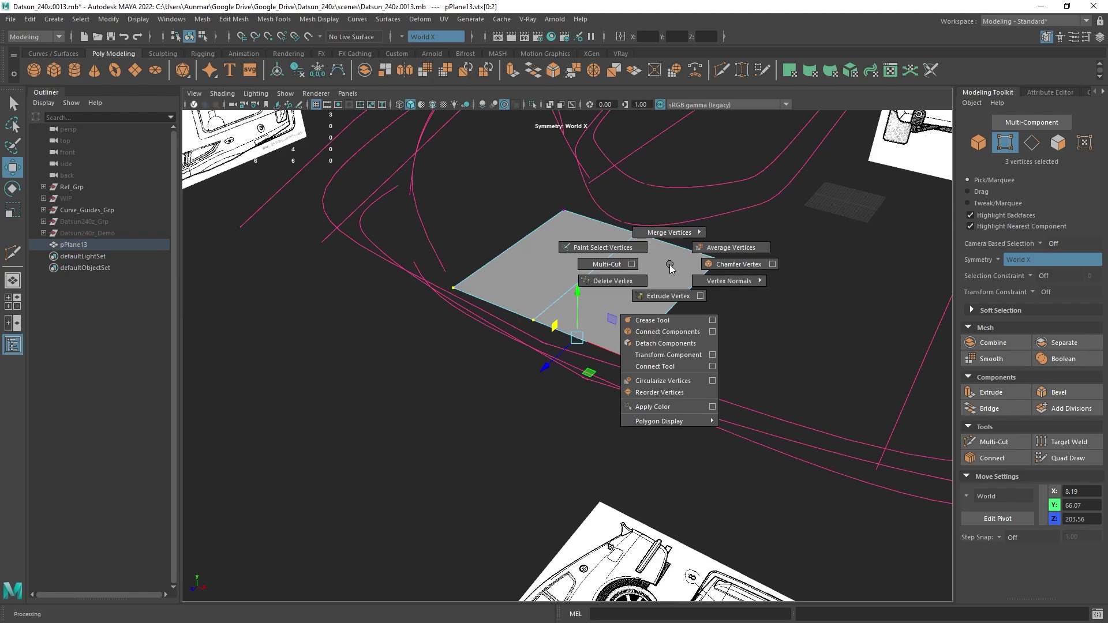
click(670, 267)
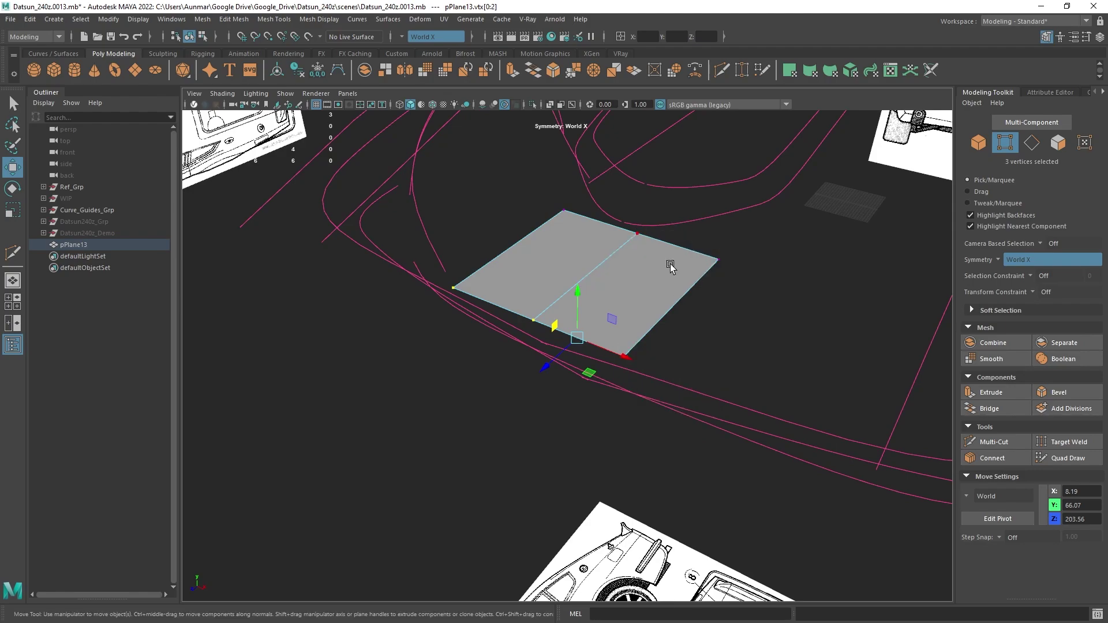
ctrl+right_click(607, 256)
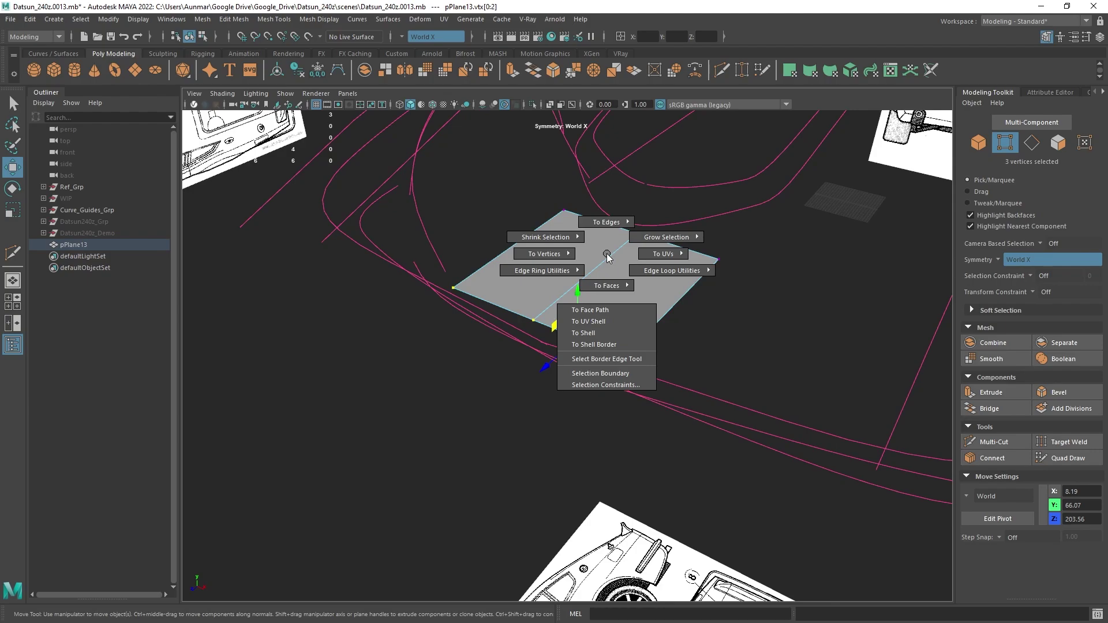
click(613, 260)
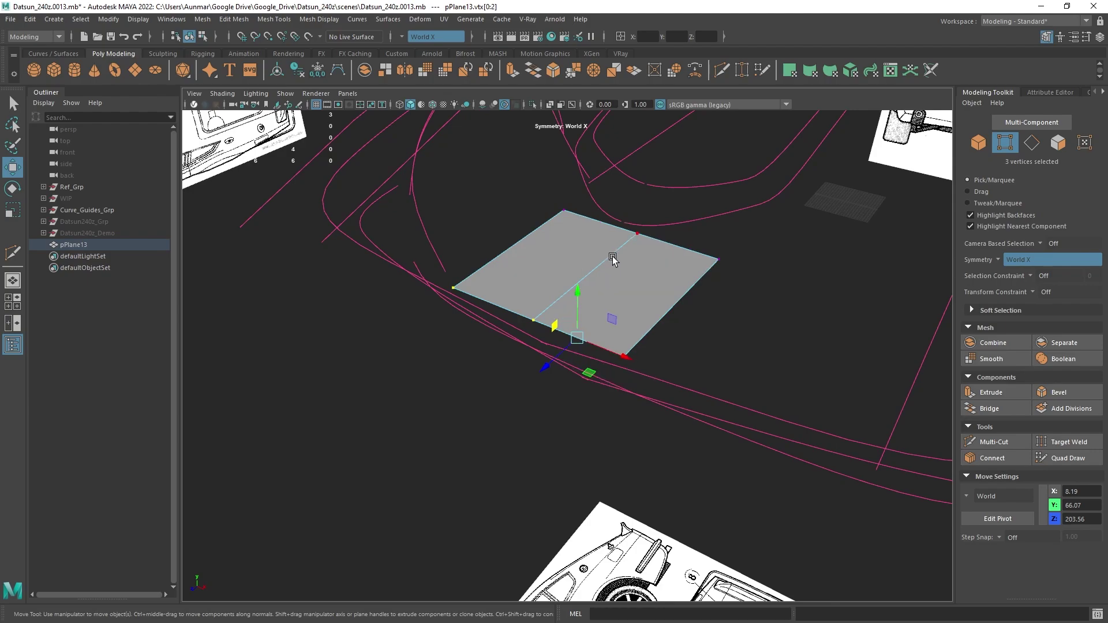
right_click(650, 274)
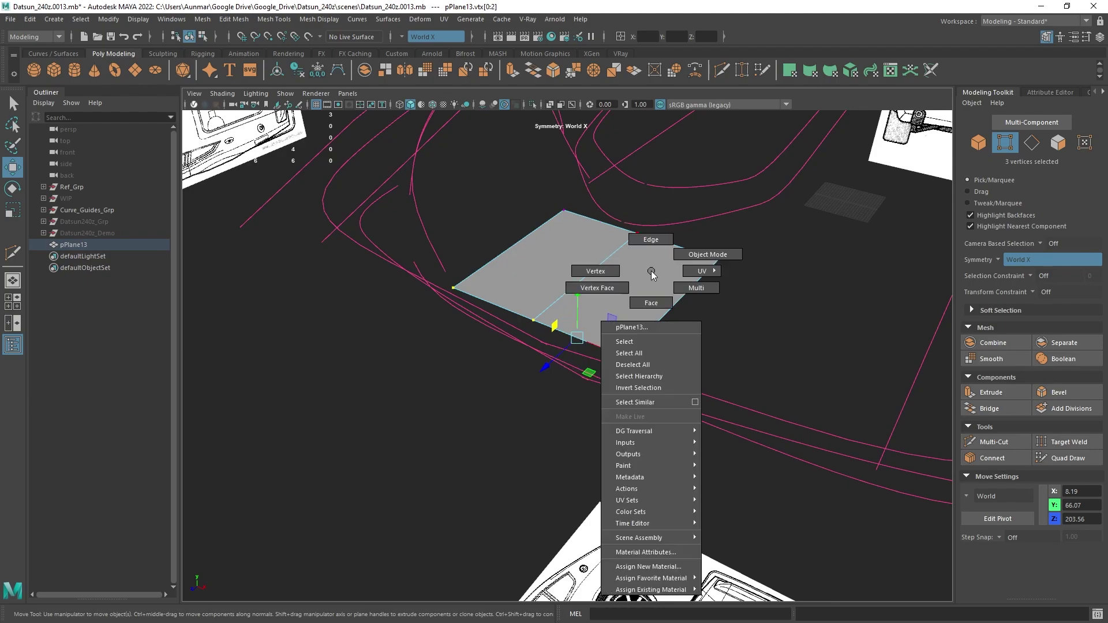
click(651, 275)
ctrl+right_click(651, 275)
click(651, 275)
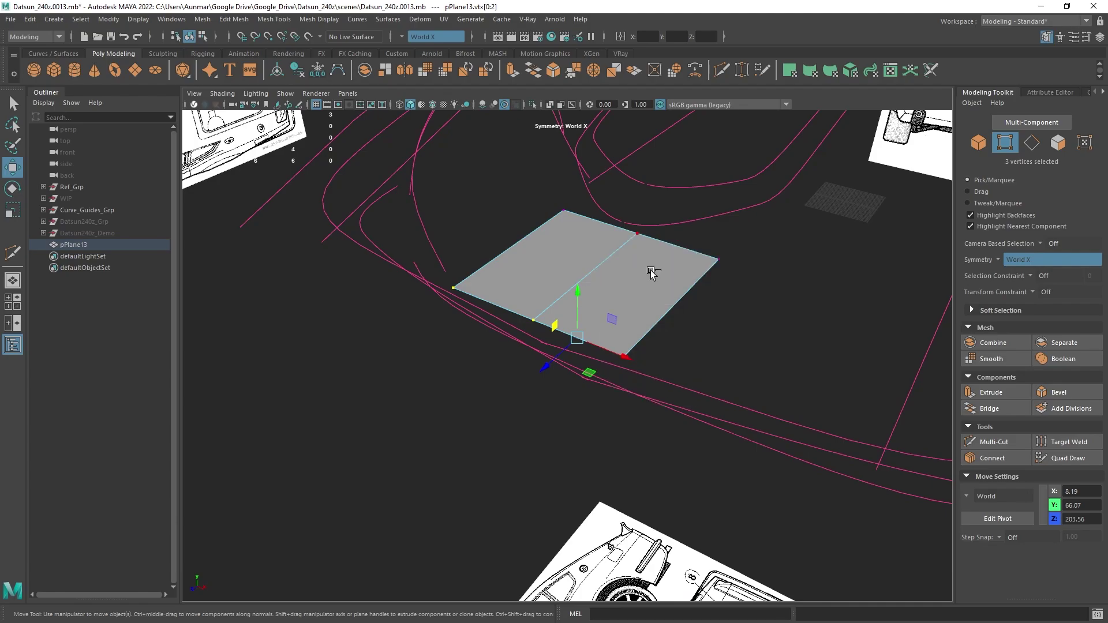
shift+right_click(652, 272)
- Lower the plane's front vertices to the nose guide curve and adjust the front centre vertex to follow the curve's point
alt+drag(652, 272, 548, 293)
scroll(548, 293, up, 1)
drag(424, 197, 678, 312)
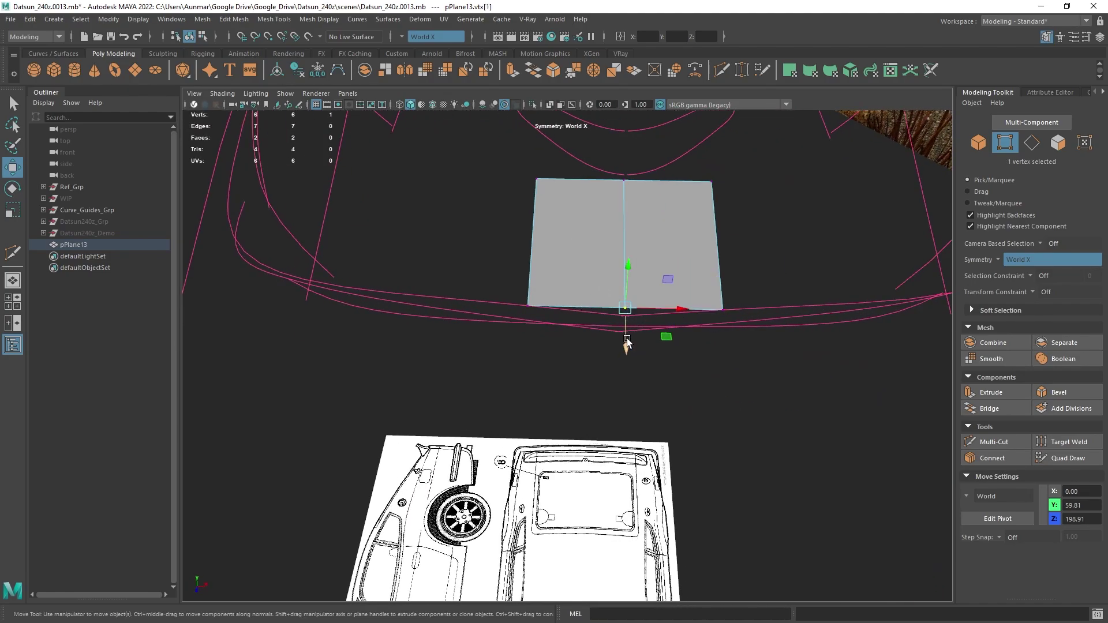
click(625, 346)
- Move the plane's three rear vertices up and forward to Y 70.76, Z 176.28 at the hood guide curve
alt+drag(623, 349, 480, 180)
alt+right_drag(502, 214, 579, 277)
alt+drag(579, 278, 713, 164)
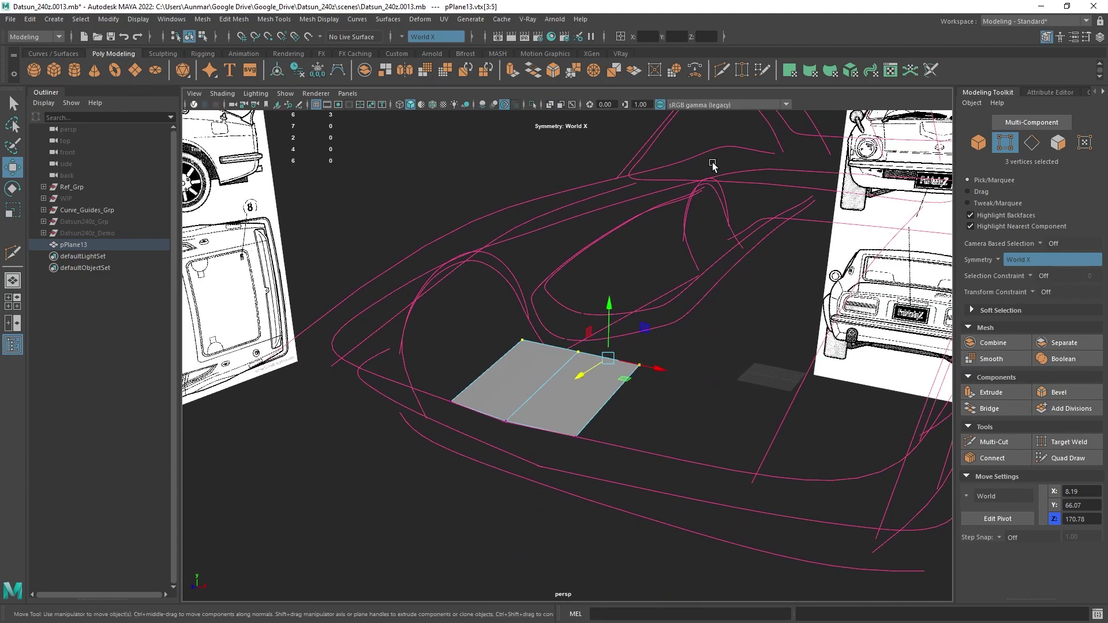
alt+drag(601, 274, 492, 309)
alt+middle_drag(491, 309, 589, 295)
alt+drag(590, 295, 607, 339)
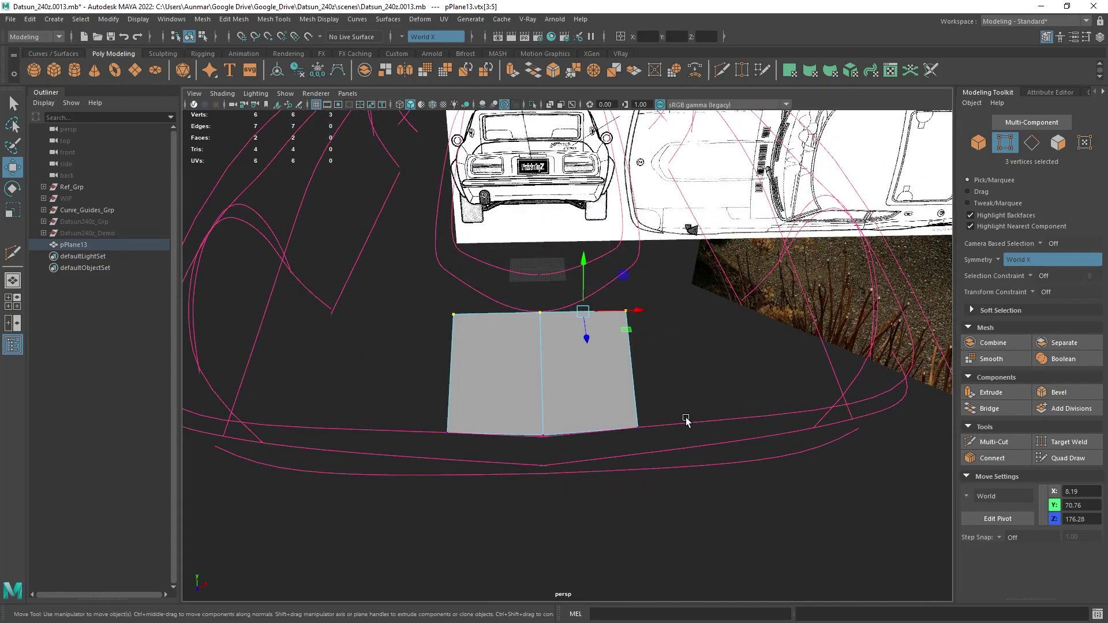
alt+drag(685, 418, 608, 363)
- Switch the plane to edge mode and select its outer side edge together with the mirrored one for moving
right_drag(592, 293, 591, 259)
key(q)
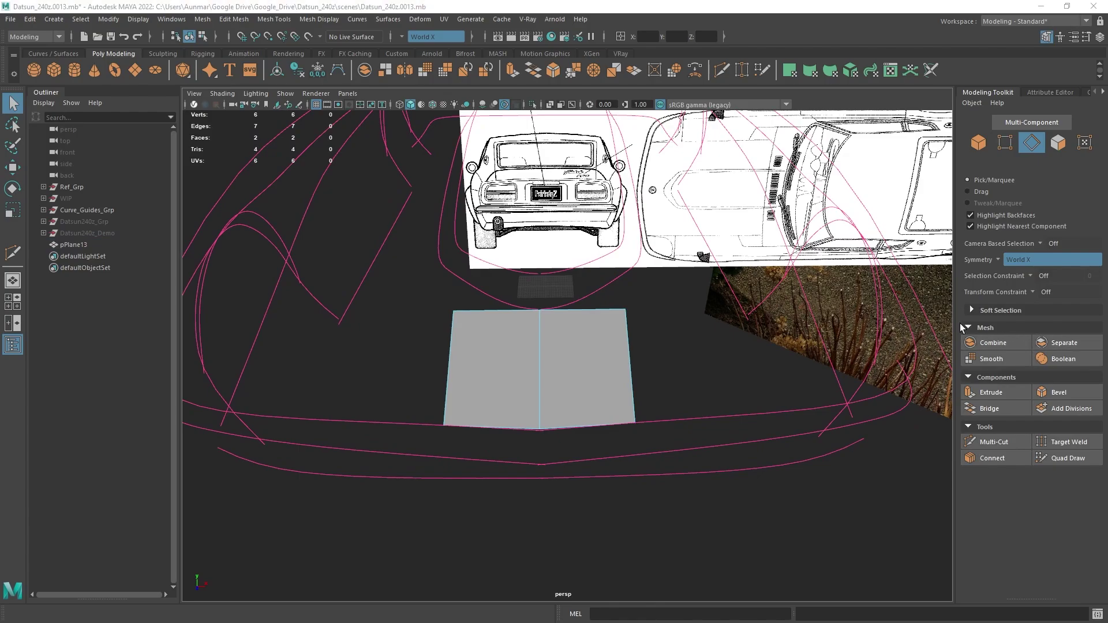
alt+middle_drag(563, 298, 535, 296)
click(596, 361)
key(w)
- Try extruding the two side edges outward to X 39.99 by moving a copy, and undo the extrusion
alt+middle_drag(695, 370, 589, 355)
shift+drag(552, 348, 682, 349)
alt+right_drag(682, 348, 601, 336)
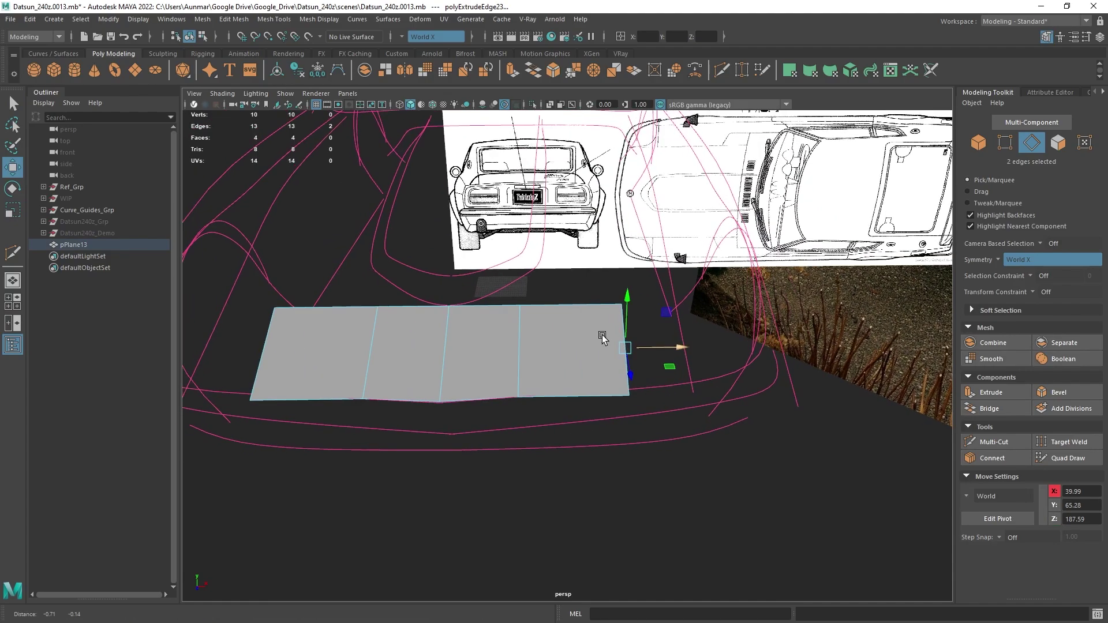
alt+middle_drag(601, 335, 621, 321)
key(ctrl+z)
key(ctrl+z)
alt+drag(620, 321, 613, 330)
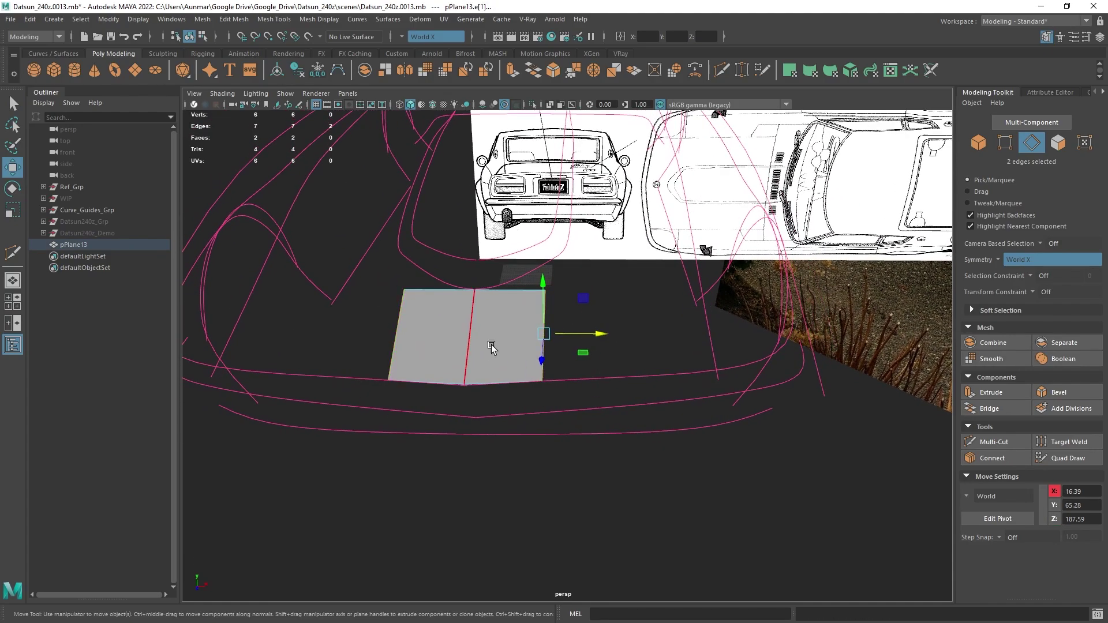
- Try the move-copy edge extrusion again, pulling the side edges out to X 34.90, and undo it
right_drag(545, 293, 545, 321)
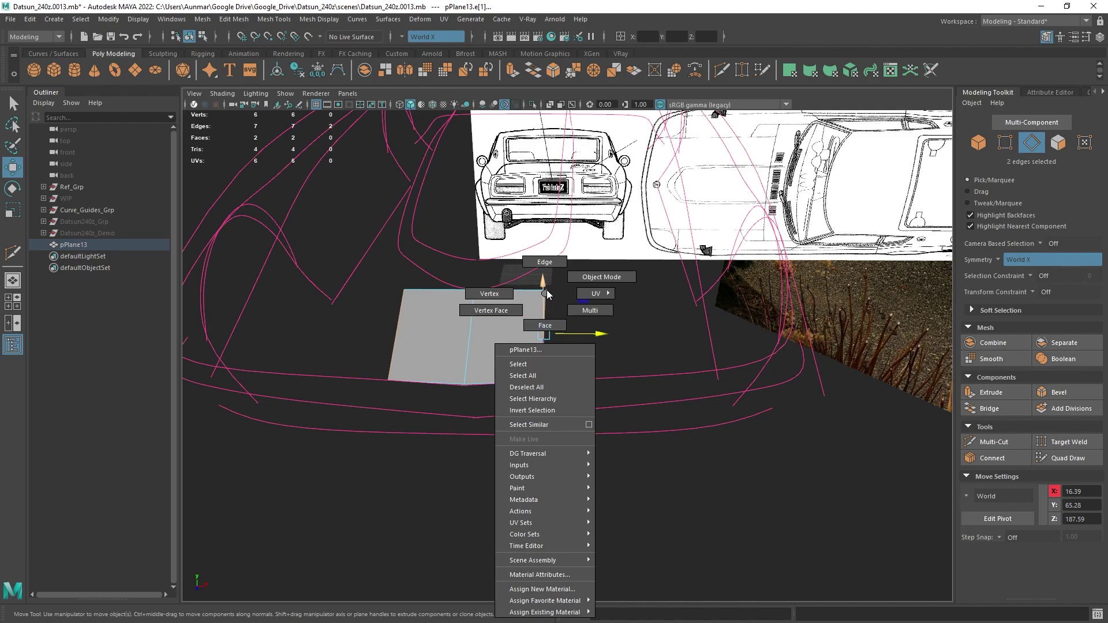
right_drag(545, 290, 543, 264)
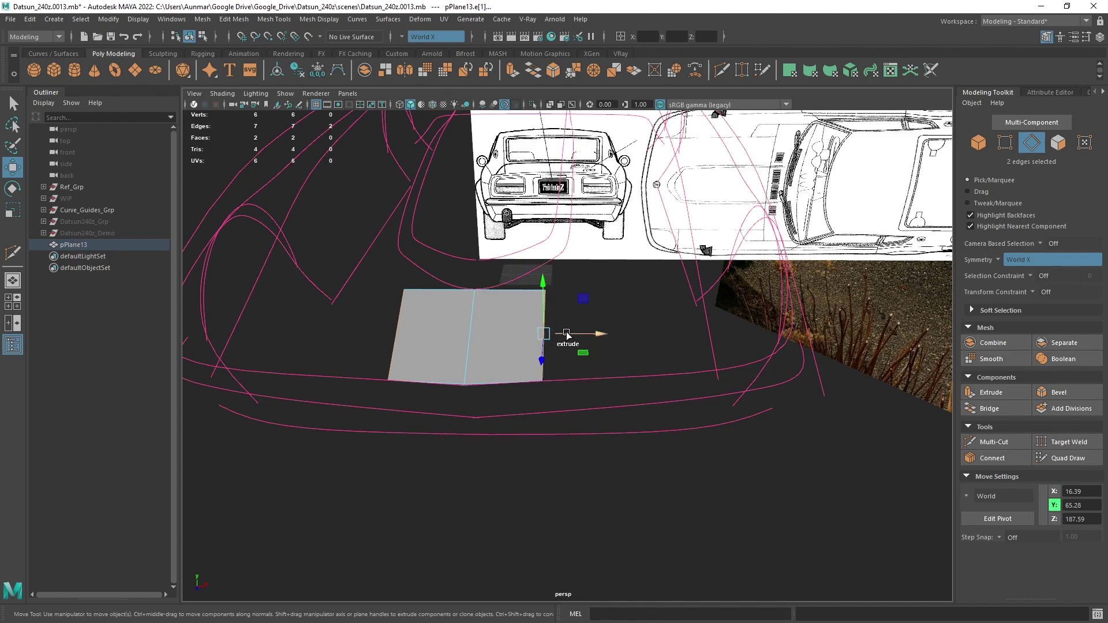
shift+drag(567, 334, 622, 335)
key(ctrl+z)
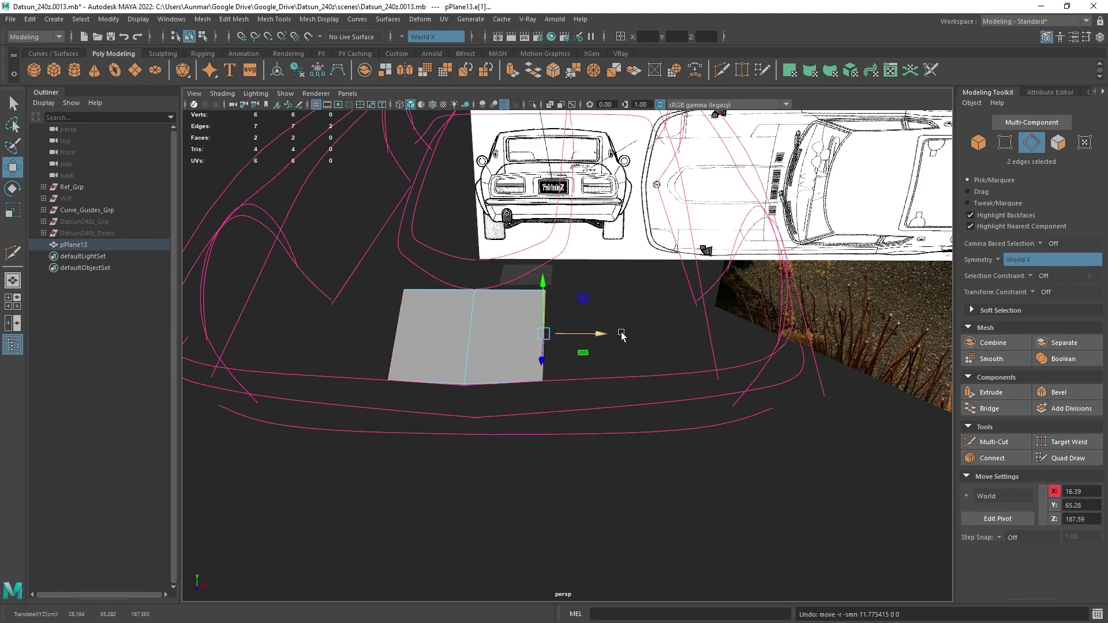
alt+drag(585, 370, 574, 375)
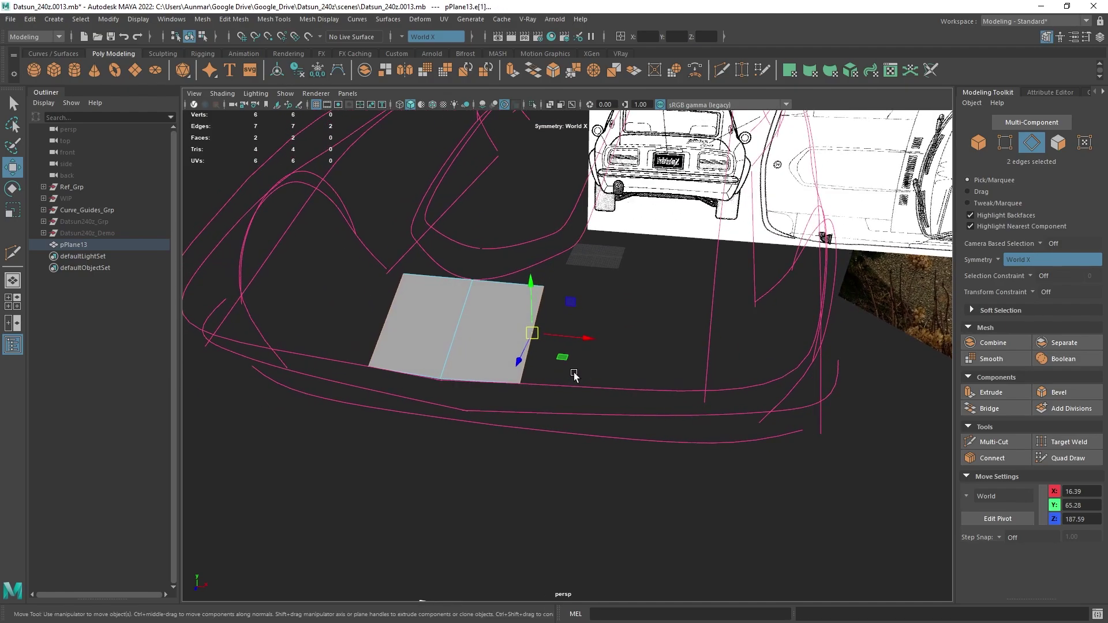
shift+drag(584, 337, 652, 342)
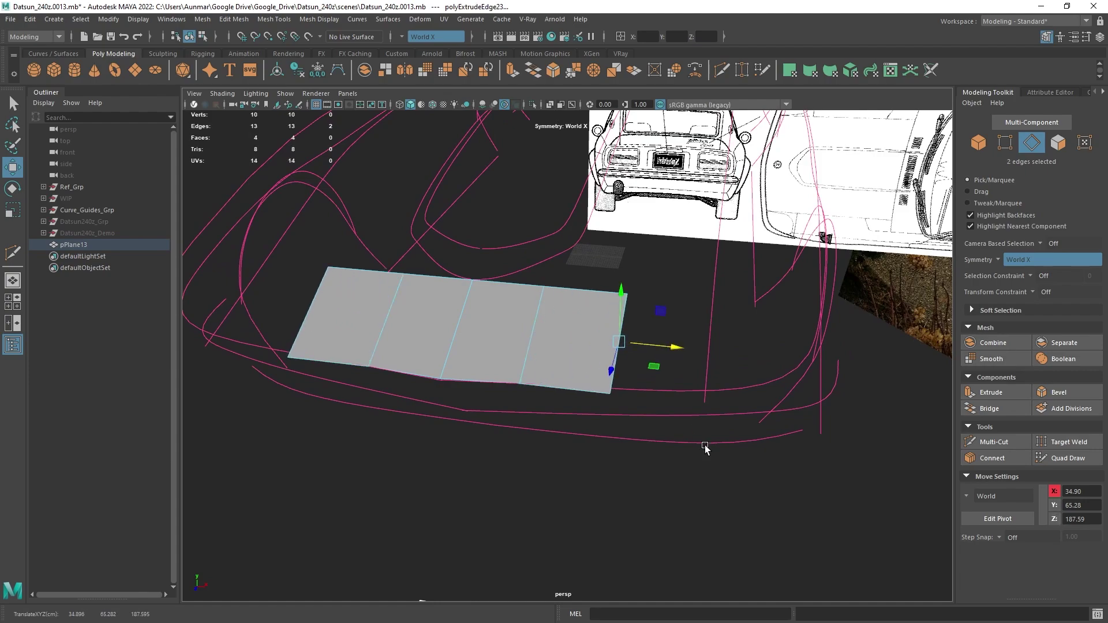
alt+drag(704, 446, 602, 385)
key(ctrl+z)
- Try the Extrude command on the side edges and move the new edges outward to X 33.72
key(ctrl+e)
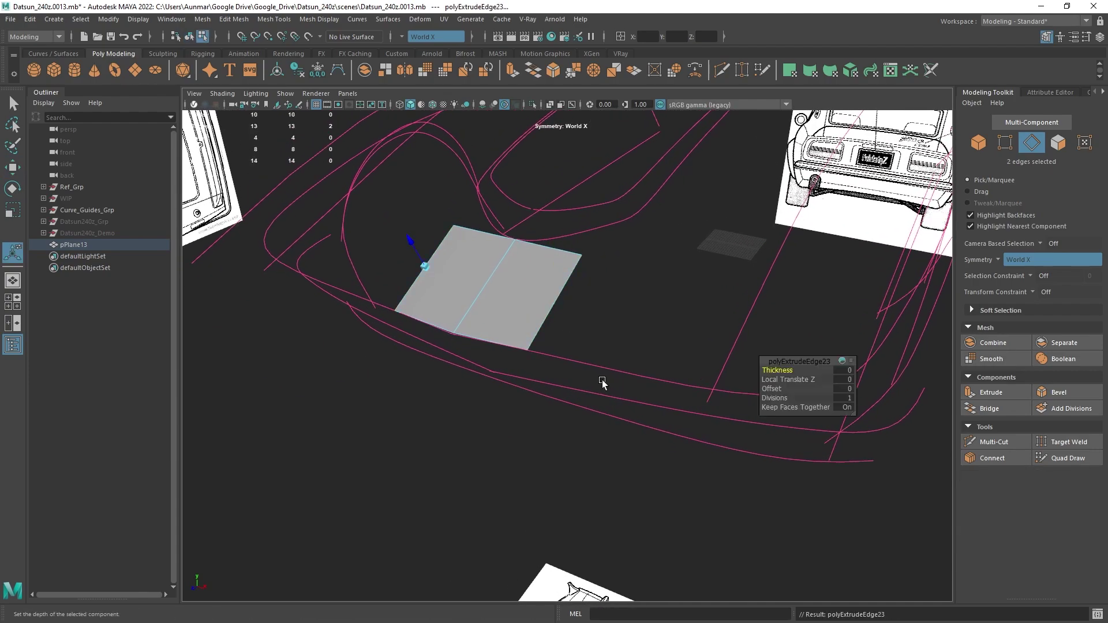
middle_drag(443, 255, 413, 248)
key(ctrl+z)
mouse_move(423, 240)
alt+mouse_down()
mouse_move(567, 328)
mouse_move(569, 312)
mouse_move(527, 302)
mouse_move(525, 289)
mouse_move(582, 306)
mouse_move(602, 290)
mouse_move(688, 308)
alt+mouse_up()
key(w)
alt+drag(797, 367, 715, 369)
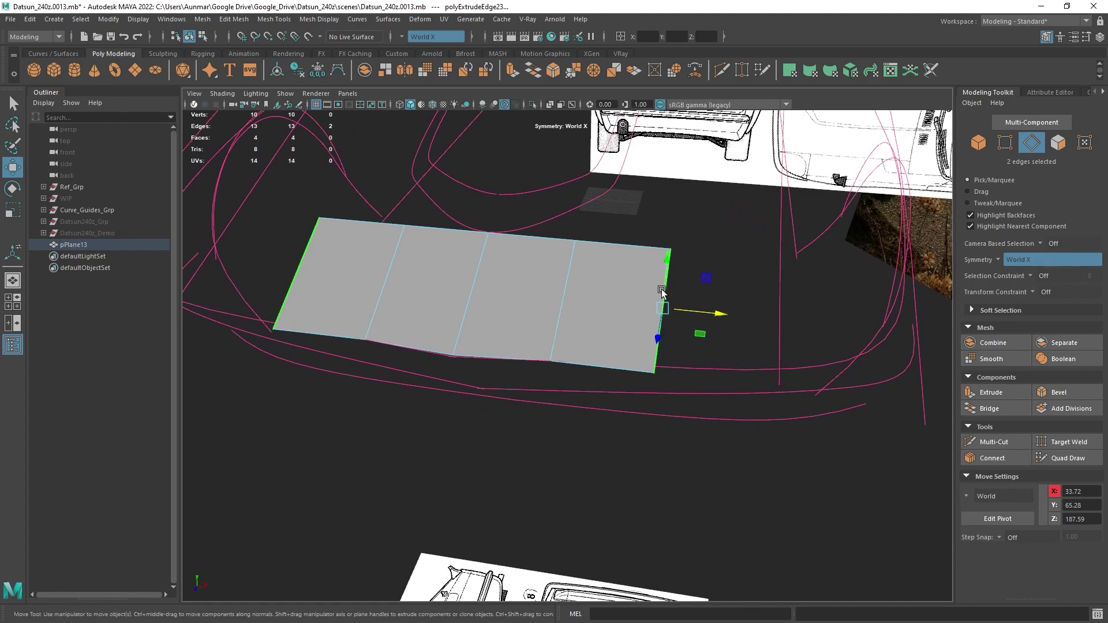
drag(703, 314, 594, 291)
- Try extruding the outer edges again with a Local Translate Z of 8.16, and undo all the edge extrusions
key(ctrl+e)
key(ctrl+z)
key(ctrl+z)
click(995, 393)
drag(297, 186, 281, 172)
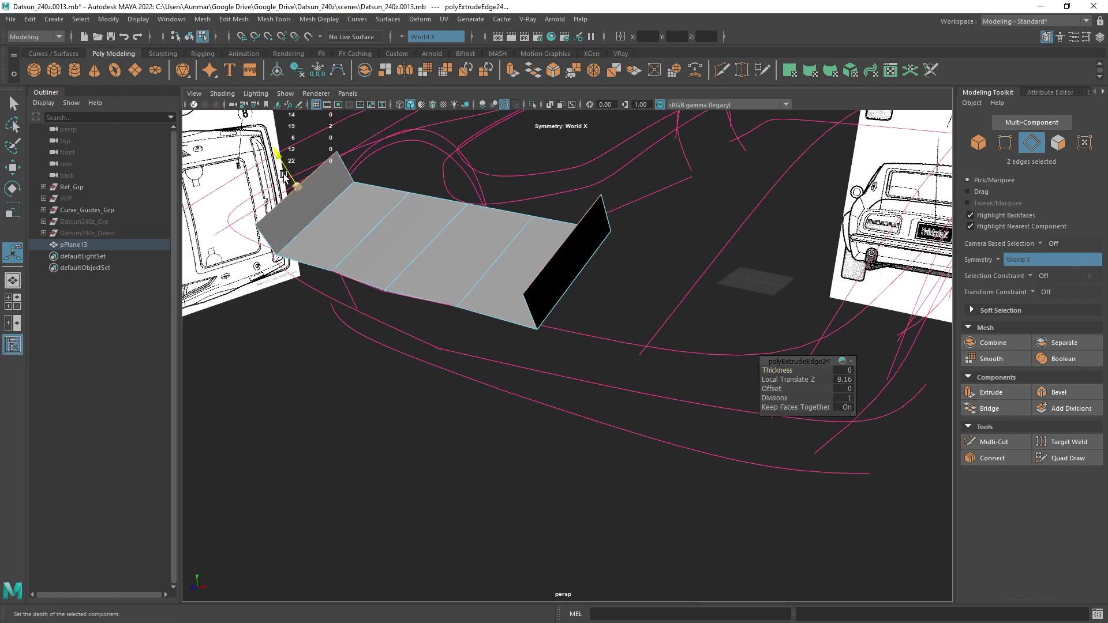
key(ctrl+z)
key(ctrl+z)
key(ctrl+z)
key(ctrl+z)
- Move the plane's two side edges outward to X 36.74 and switch to vertex mode
alt+middle_drag(443, 262, 502, 267)
key(q)
key(1)
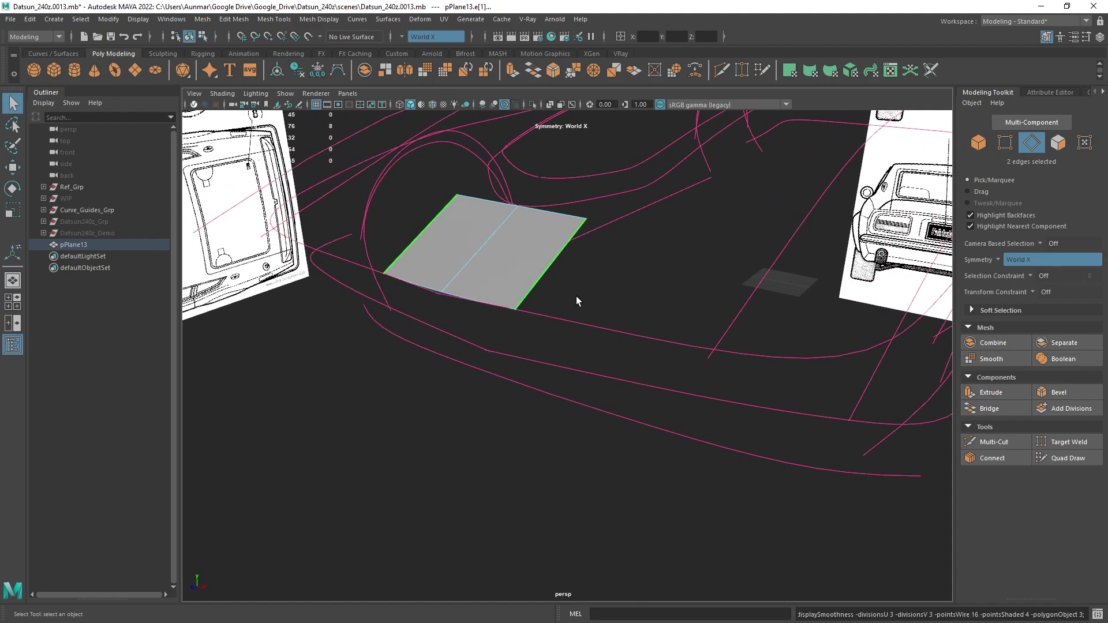
alt+drag(576, 296, 758, 287)
key(w)
right_drag(649, 267, 604, 268)
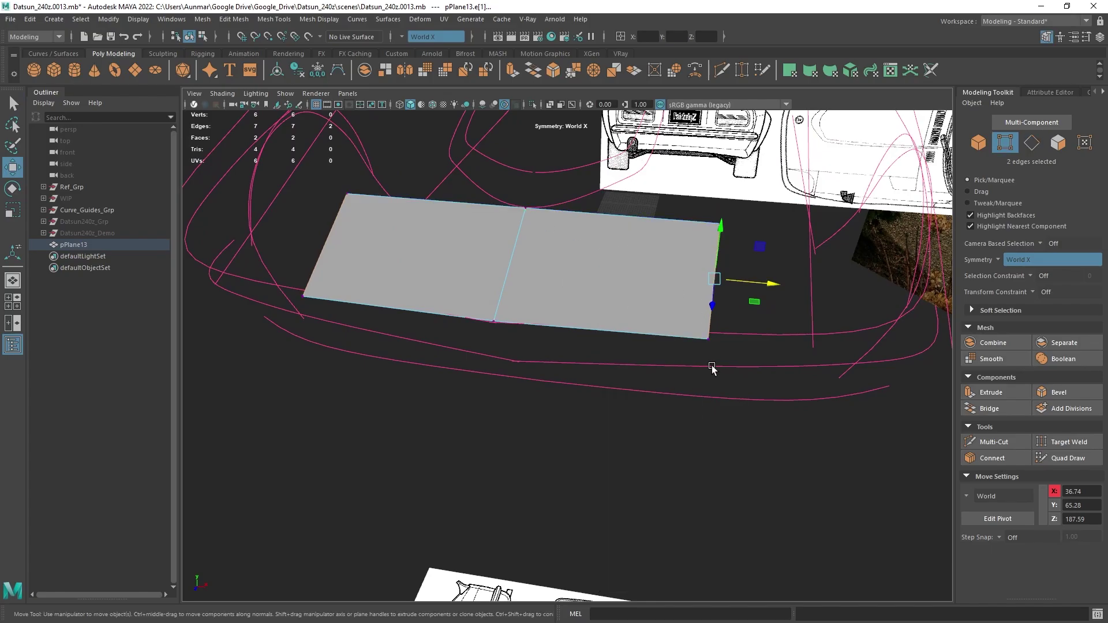
- Move the plane's front corner vertices onto the nose guide curve at X 35.40, Y 59.59, Z 196.46
drag(707, 339, 704, 333)
alt+drag(704, 334, 551, 341)
key(ctrl+z)
alt+drag(552, 342, 524, 341)
middle_drag(521, 362, 536, 377)
alt+drag(547, 390, 575, 311)
middle_drag(575, 311, 622, 297)
alt+drag(623, 303, 742, 362)
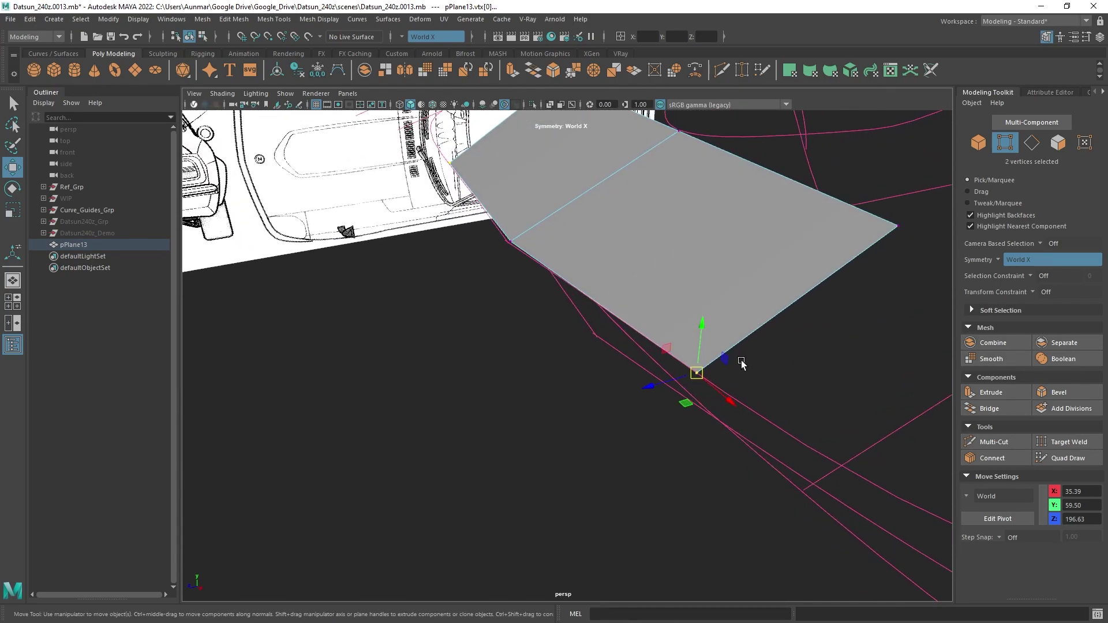
middle_drag(699, 374, 699, 372)
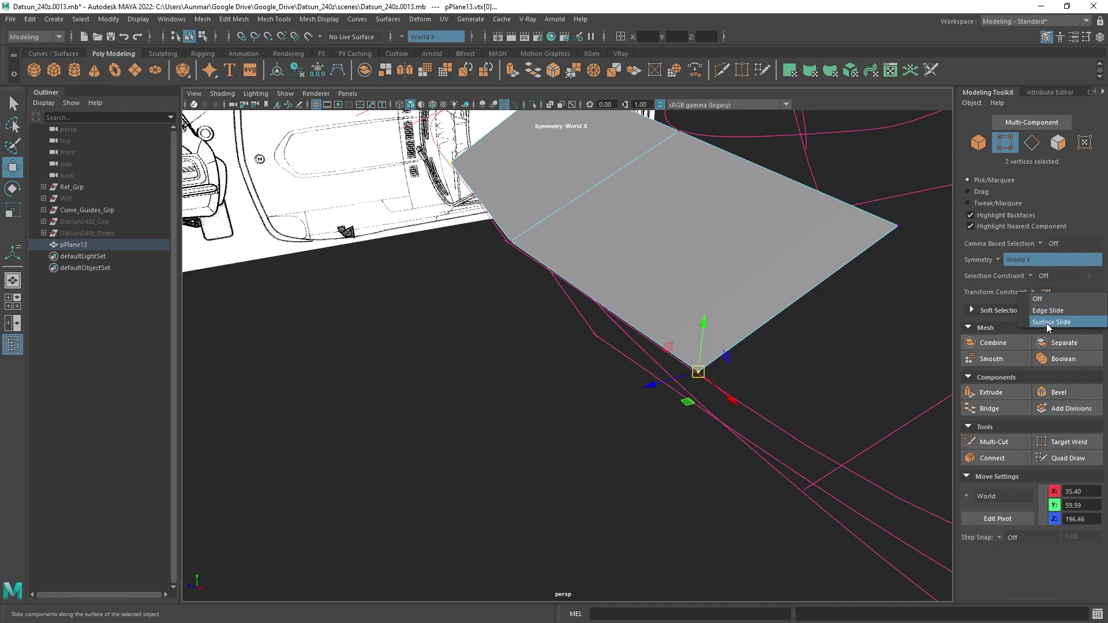
- Slide the front corner vertices along the adjoining edges to X 35.19, Y 59.54, Z 196.46
click(819, 305)
alt+drag(819, 305, 719, 346)
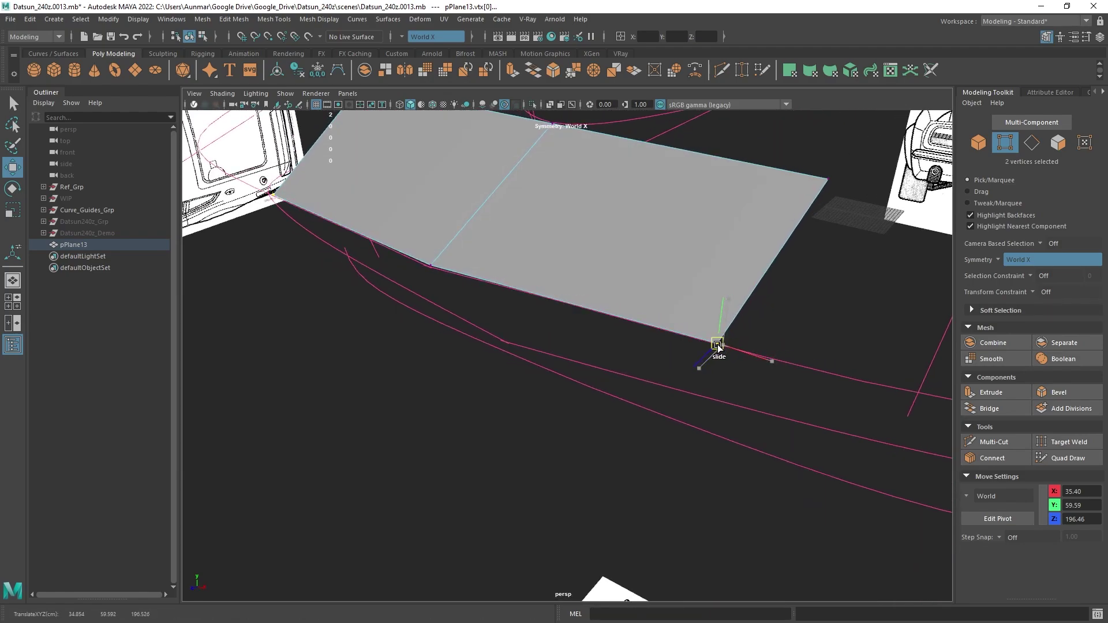
mouse_move(831, 349)
ctrl+middle_down()
mouse_move(856, 343)
mouse_move(831, 343)
ctrl+middle_up()
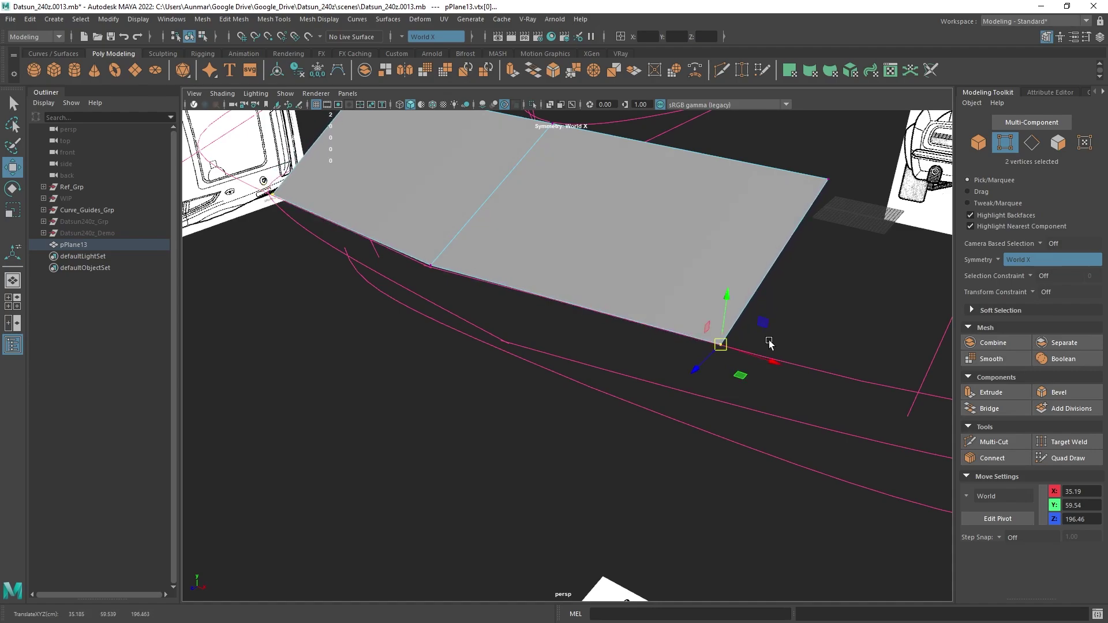
- Extrude the plane's two side edges outward symmetrically to X 53.67, Y 65.15, Z 182.61
alt+drag(770, 343, 613, 280)
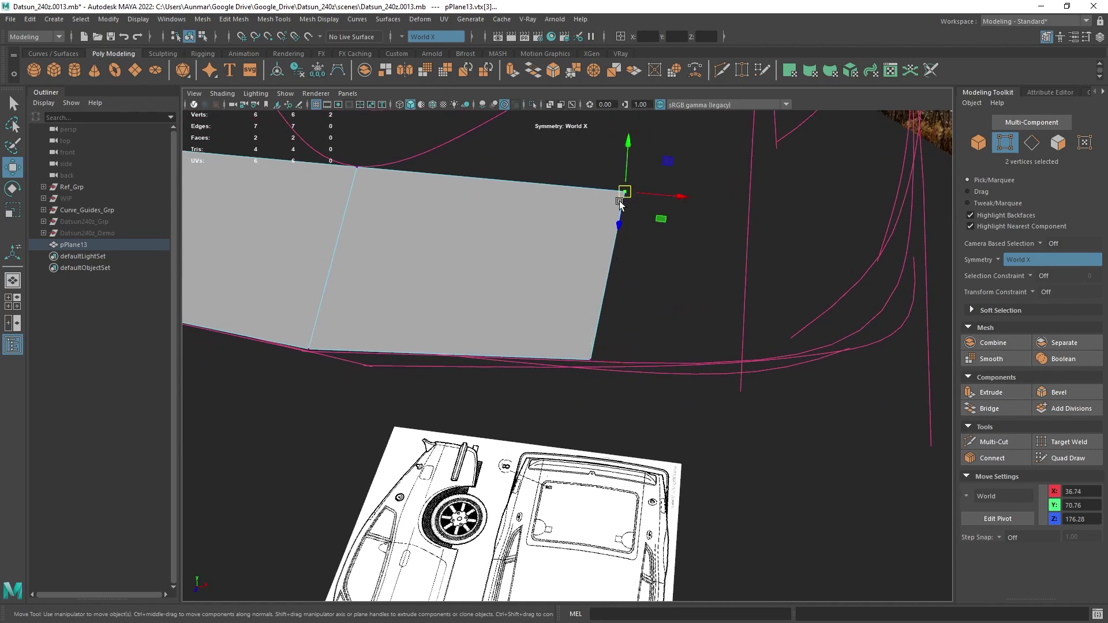
drag(627, 185, 705, 266)
right_drag(537, 251, 527, 191)
key(q)
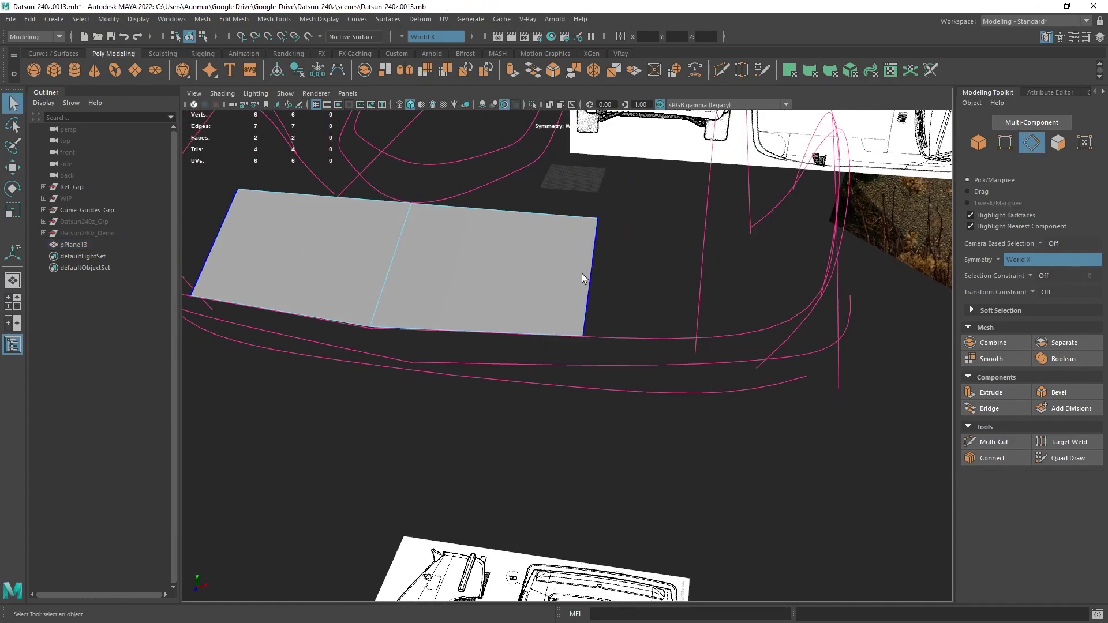
click(583, 274)
alt+drag(642, 287, 720, 265)
key(w)
alt+drag(720, 266, 681, 239)
click(742, 292)
key(ctrl+z)
scroll(681, 239, up, 2)
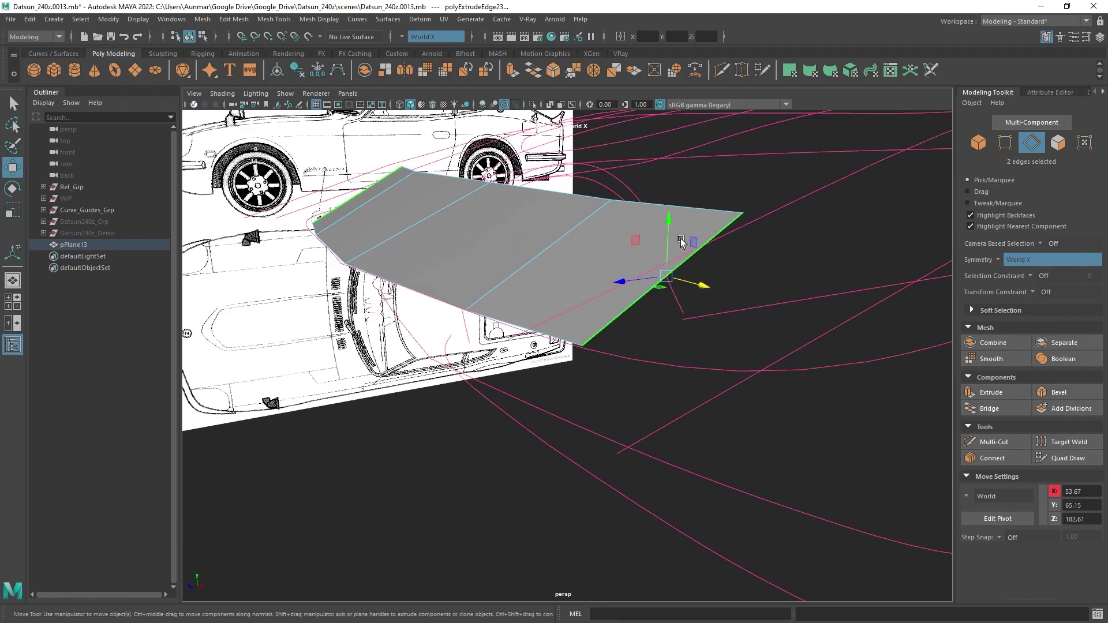
- Move the new rear outer corner vertices to X 53.29, Y 70.76, Z 172.52 and turn on curve snapping
right_drag(704, 209, 632, 187)
mouse_move(730, 233)
alt+mouse_down()
mouse_move(689, 270)
mouse_move(668, 224)
alt+mouse_up()
alt+drag(675, 231, 716, 281)
scroll(716, 281, down, 1)
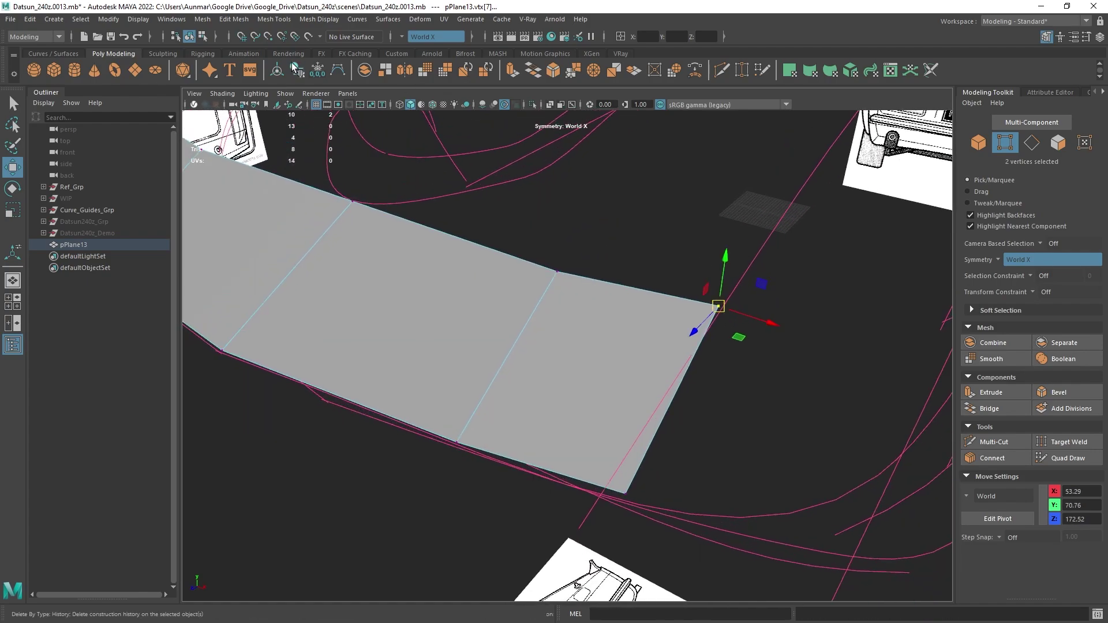
alt+drag(540, 226, 564, 210)
scroll(564, 210, up, 2)
alt+middle_drag(683, 252, 594, 258)
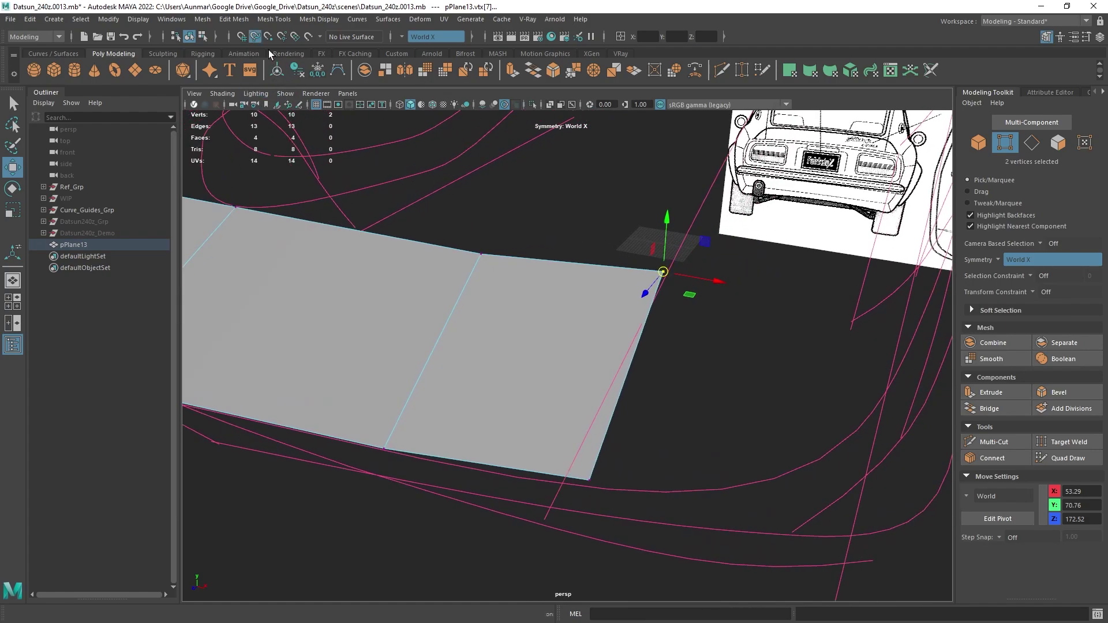
- Fit the rear outer corner vertices onto the hood guide curve at X 53.28, Y 69.59, Z 171.87
mouse_move(663, 271)
alt+mouse_down()
mouse_move(651, 269)
mouse_move(654, 290)
mouse_move(684, 268)
mouse_move(657, 306)
mouse_move(721, 346)
mouse_move(773, 345)
mouse_move(725, 366)
mouse_move(676, 271)
mouse_move(674, 287)
alt+mouse_up()
scroll(658, 289, up, 2)
alt+drag(697, 328, 779, 319)
scroll(637, 238, up, 2)
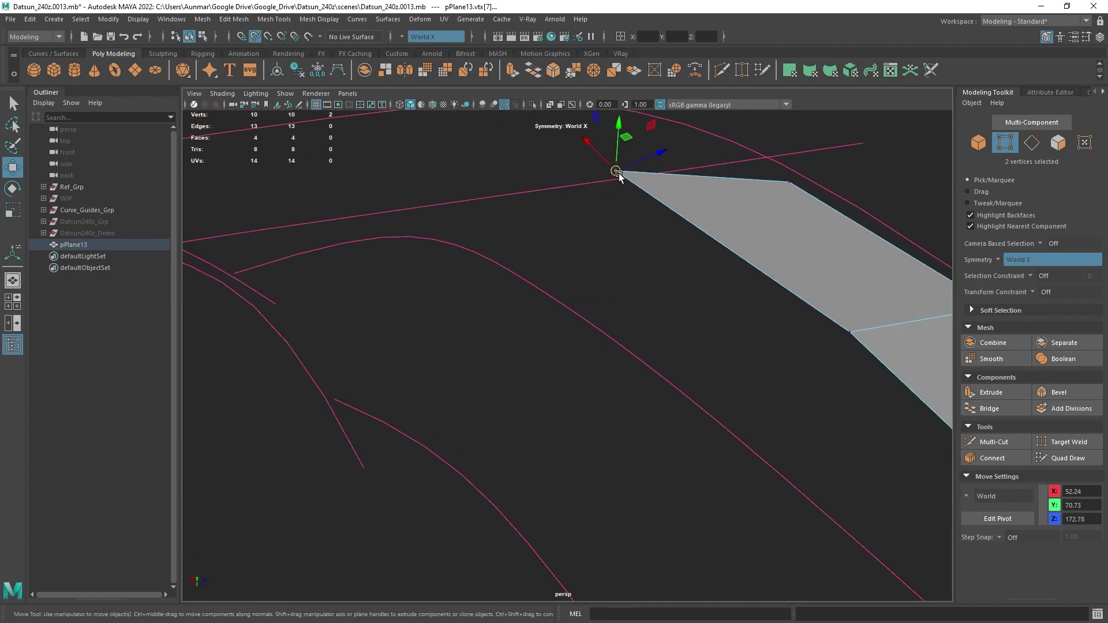
drag(619, 174, 669, 201)
key(c)
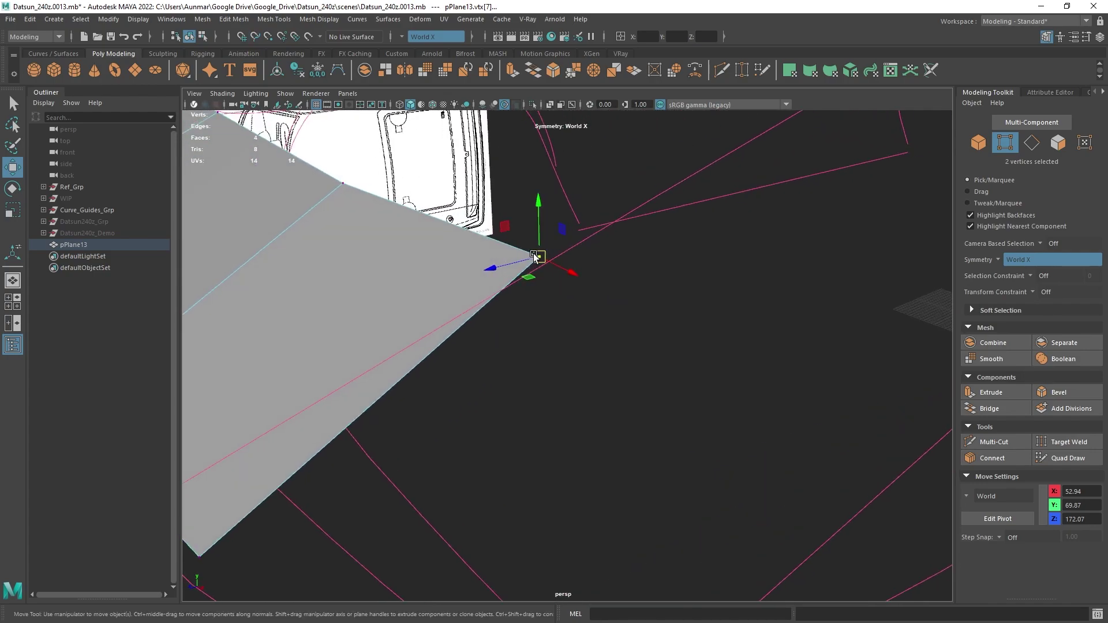
drag(534, 257, 543, 264)
alt+drag(545, 265, 539, 314)
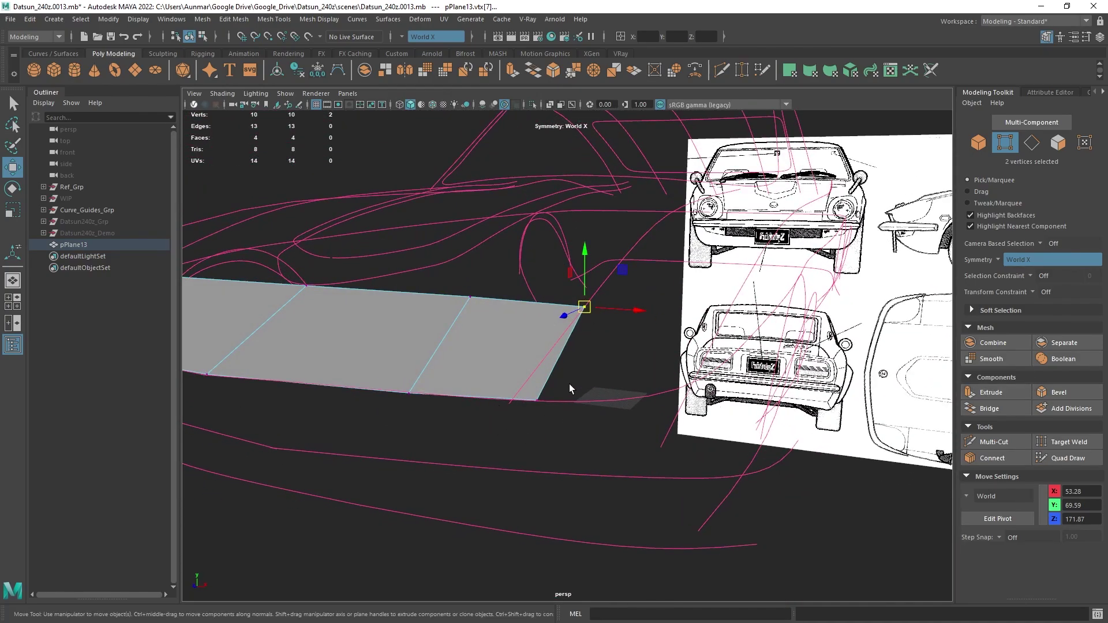
- Extrude the outer side edges again and place them at X 71.96, Y 64.56, Z 169.70
alt+drag(569, 388, 609, 394)
right_drag(550, 340, 550, 306)
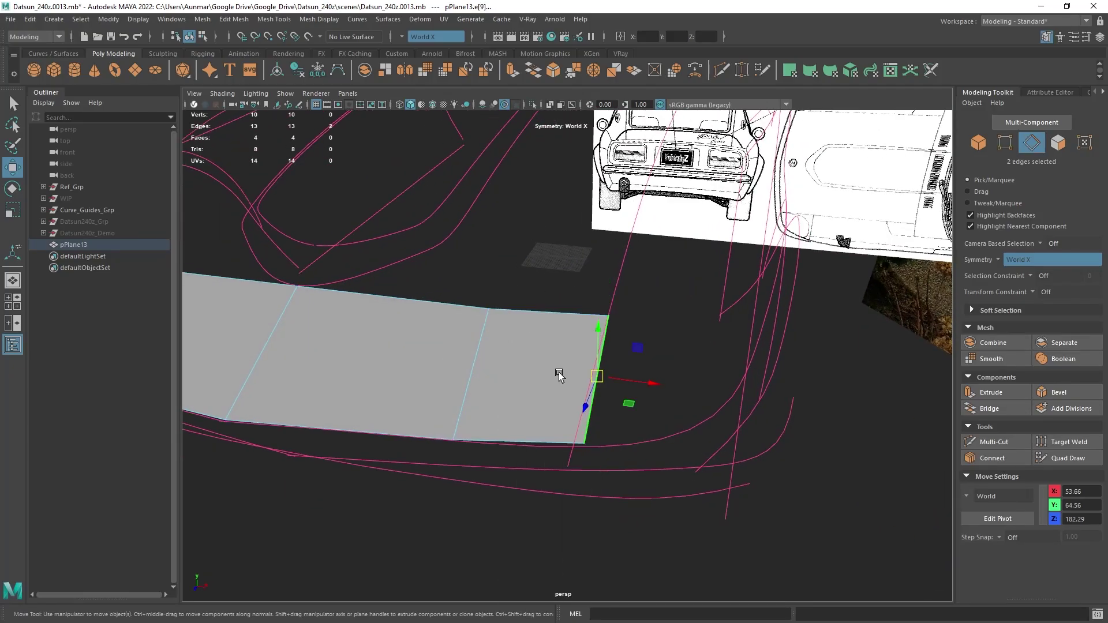
alt+drag(594, 375, 660, 361)
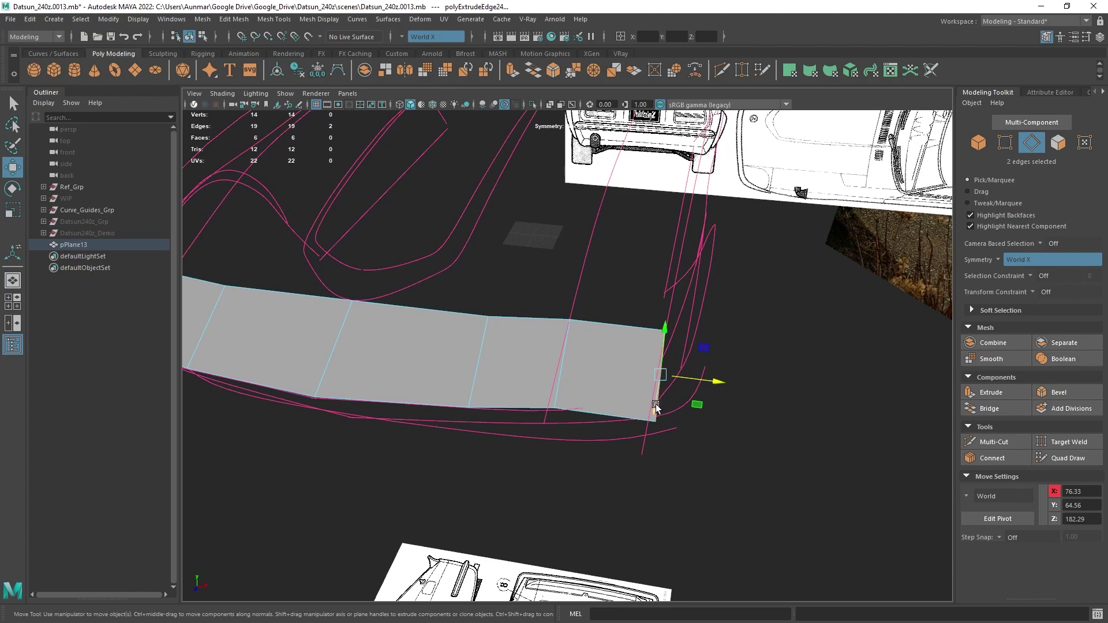
drag(655, 408, 312, 271)
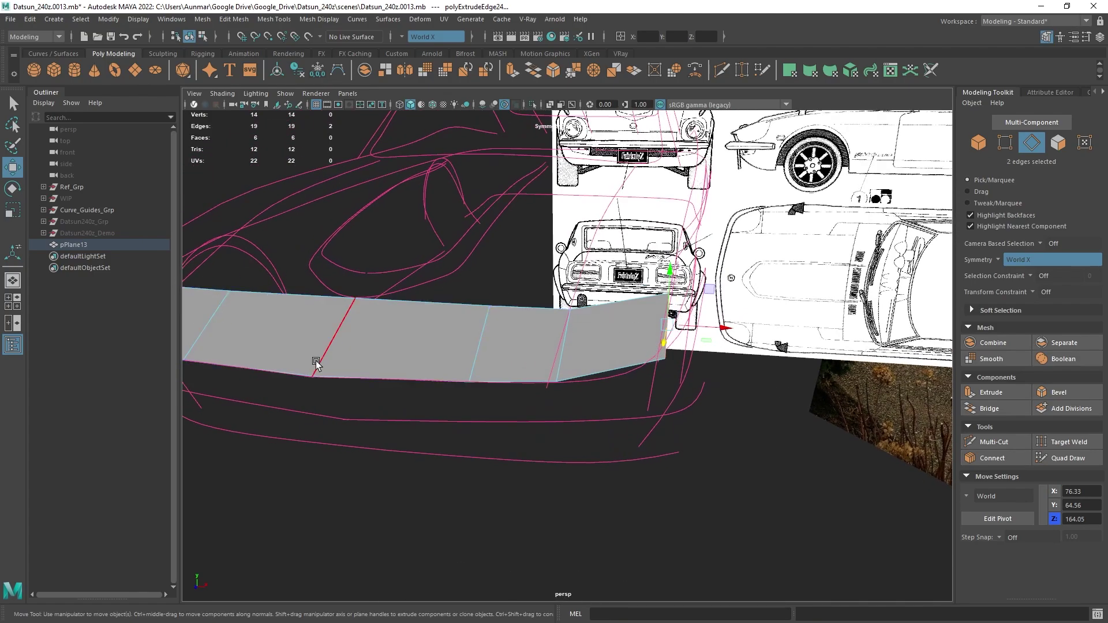
alt+drag(520, 350, 499, 346)
drag(737, 342, 723, 341)
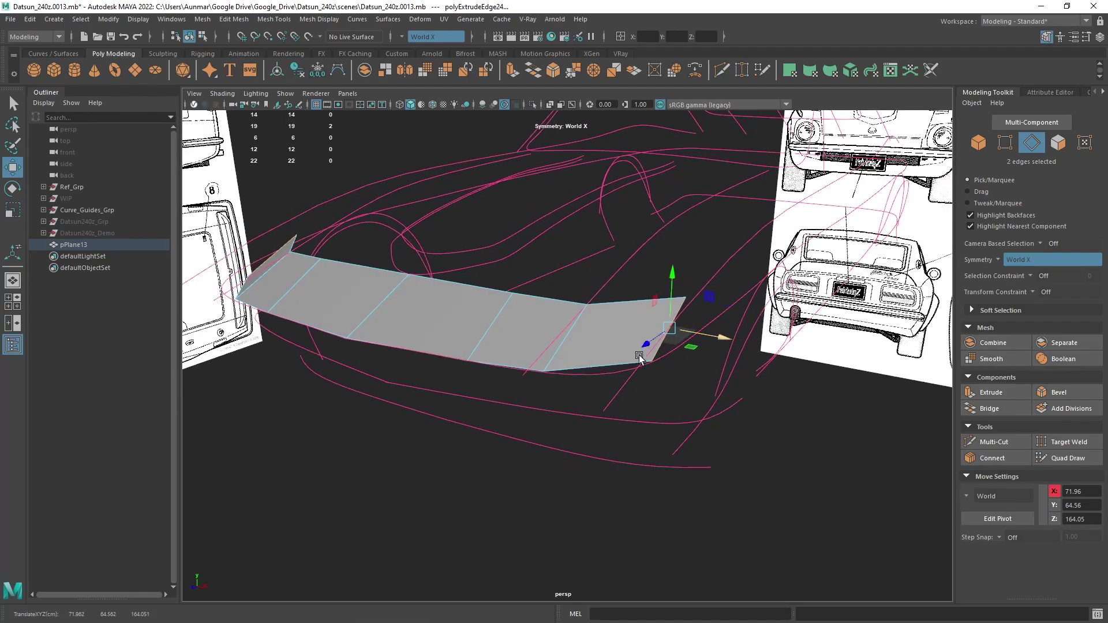
mouse_move(639, 355)
alt+mouse_down()
mouse_move(571, 370)
mouse_move(638, 362)
alt+mouse_up()
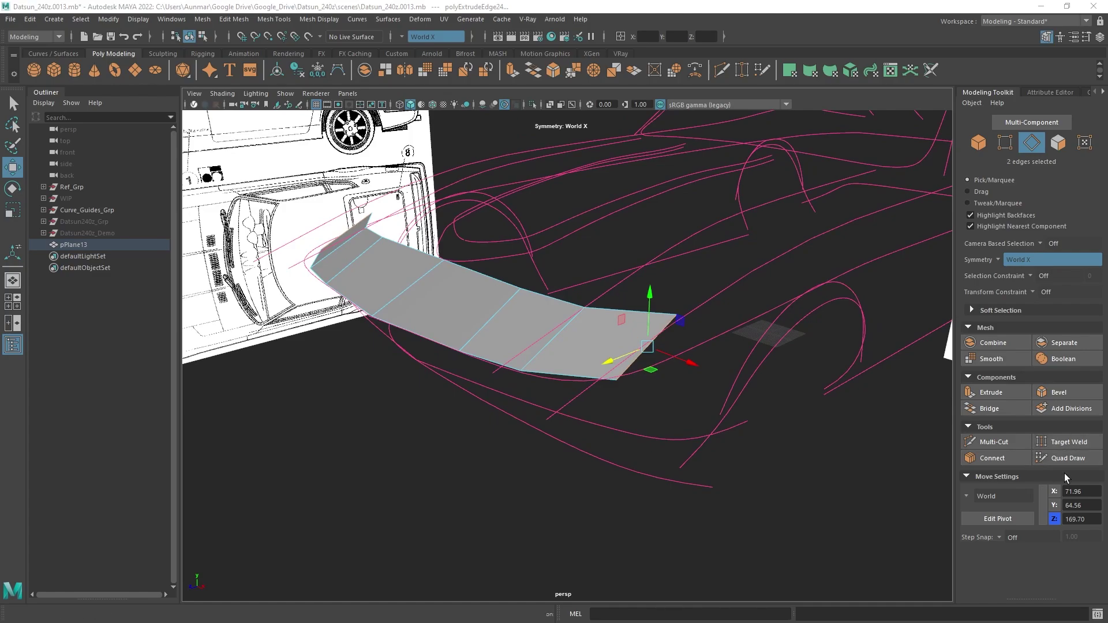
- Fit the outermost corner vertices to the guide curves, with the front ones at X 75.30, Y 62.76, Z 176.13
alt+drag(618, 384, 623, 279)
right_drag(621, 294, 571, 294)
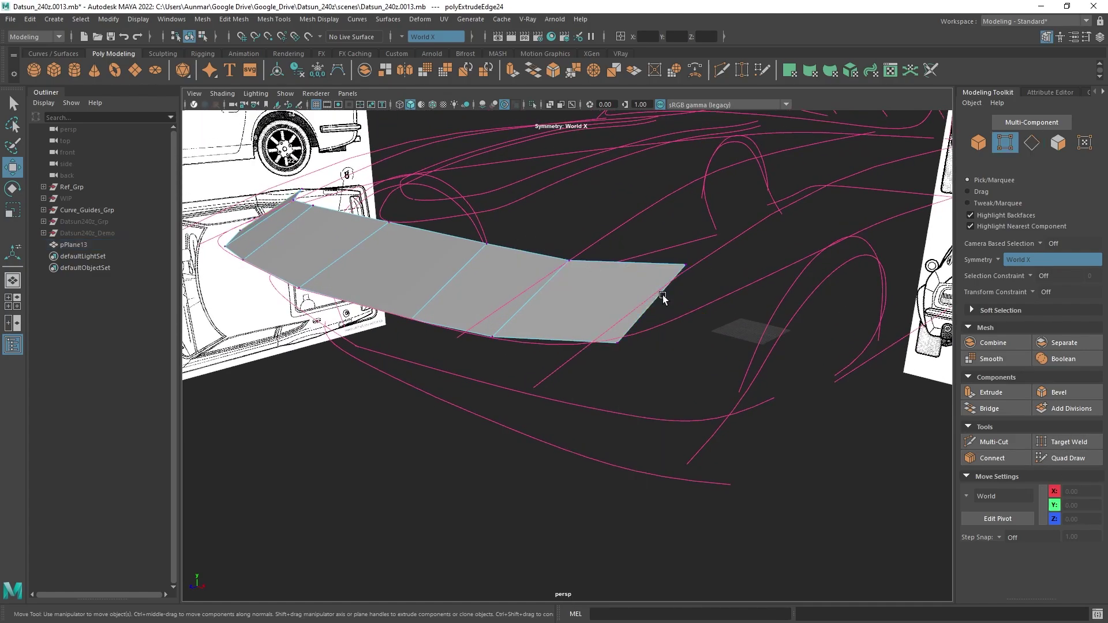
alt+drag(663, 297, 674, 309)
drag(710, 301, 669, 261)
alt+drag(675, 266, 733, 280)
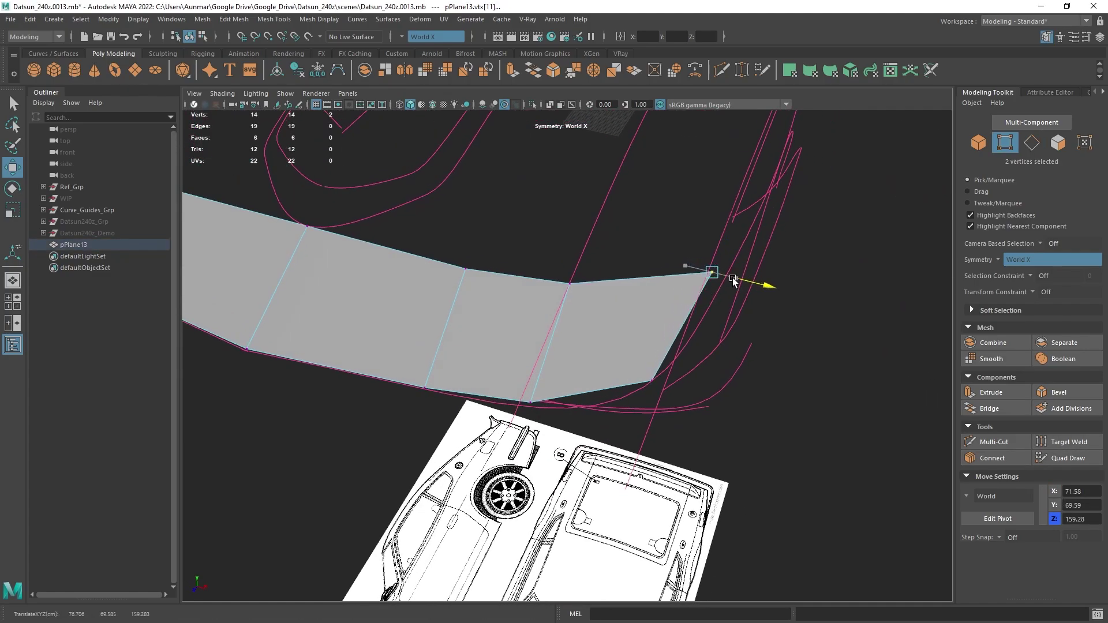
alt+drag(625, 360, 583, 356)
click(677, 342)
- In the side view, raise the hood-line vertices at X 53.28 to Y 70.42, Z 172.70 to match the blueprint
key(space)
key(space)
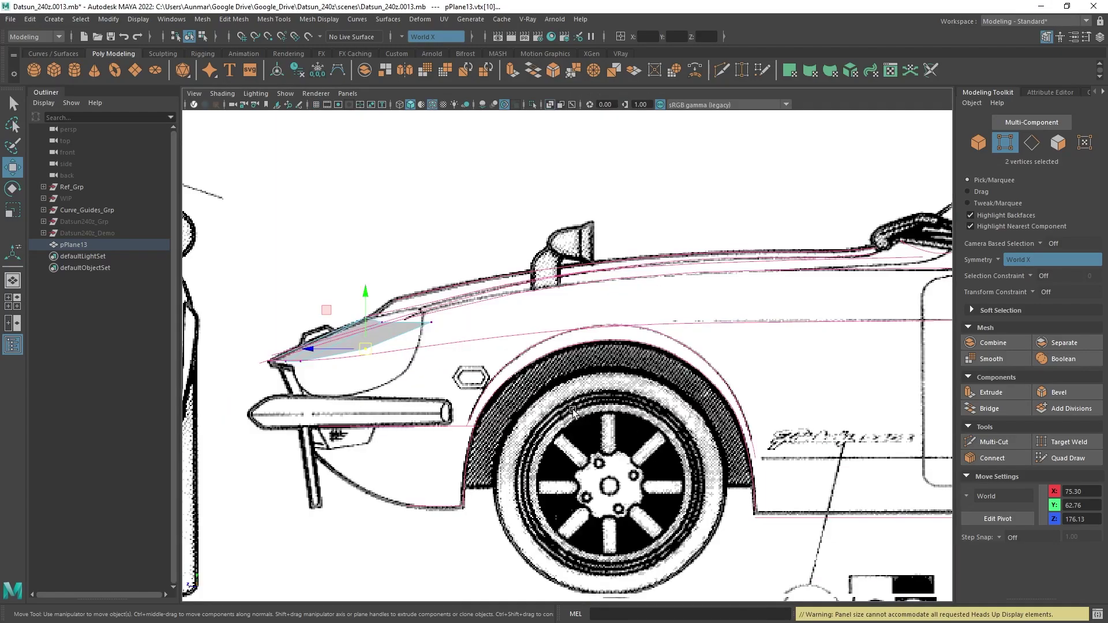
scroll(573, 394, up, 6)
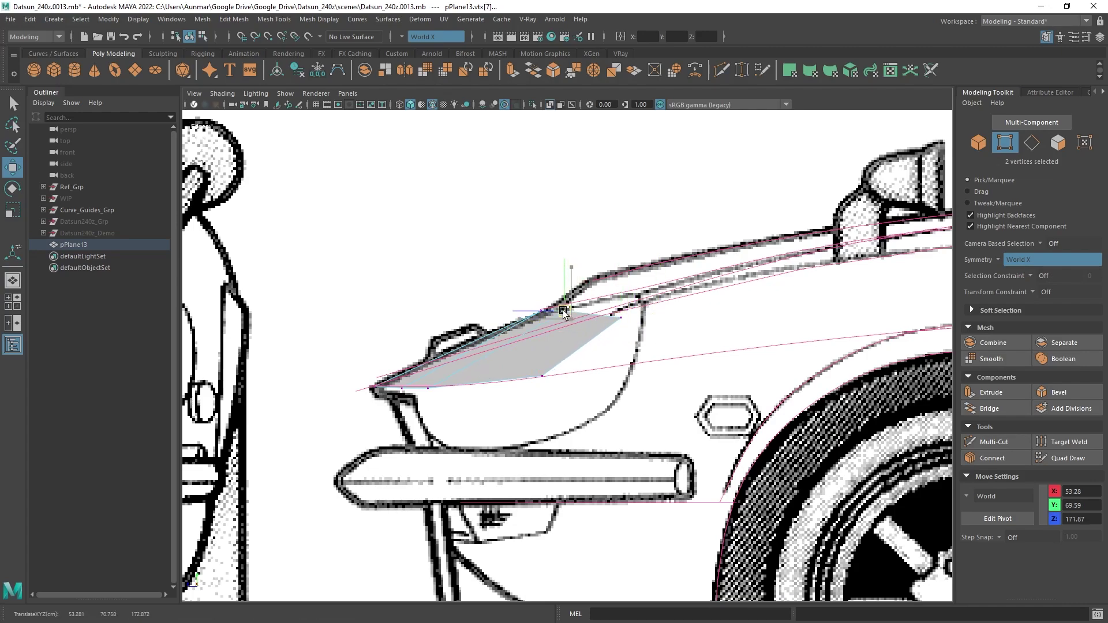
alt+middle_drag(554, 348, 620, 331)
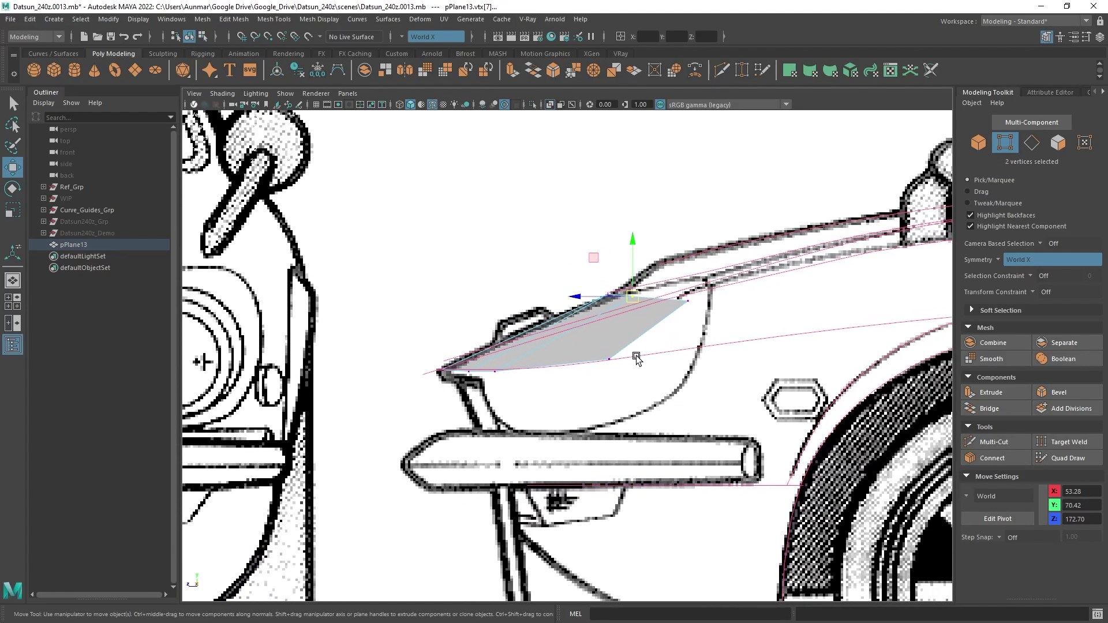
alt+right_drag(812, 341, 685, 339)
key(space)
key(space)
alt+drag(664, 254, 581, 279)
- Extrude the outermost side edges rearward along the fender to X 75.54, Y 68.45, Z 139.31
key(q)
alt+drag(614, 314, 312, 282)
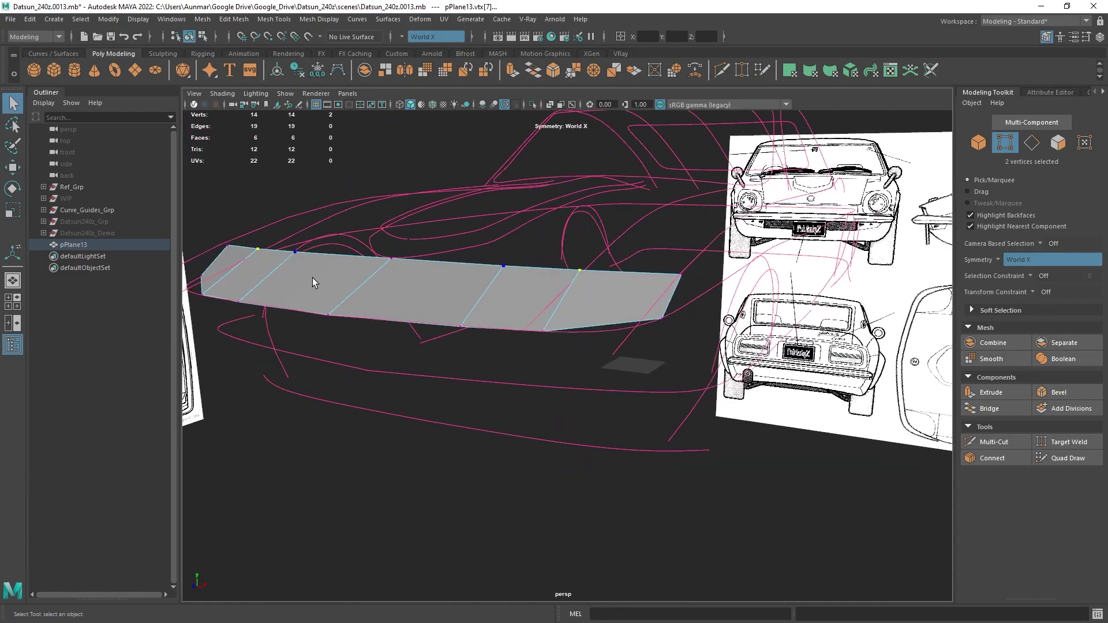
alt+drag(705, 280, 662, 309)
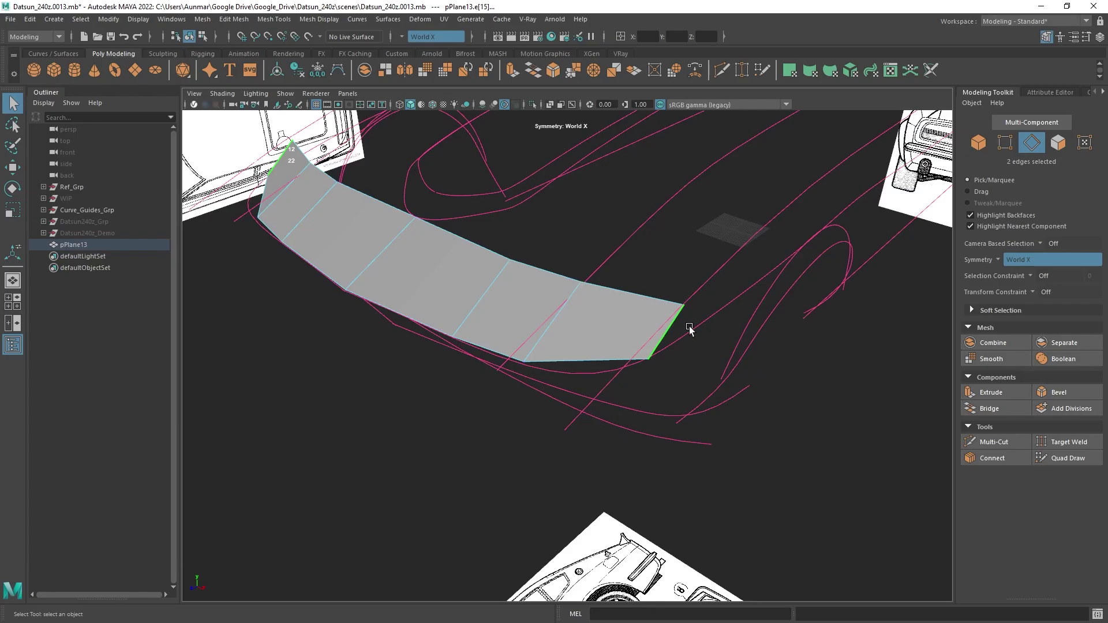
key(w)
alt+drag(689, 327, 693, 368)
shift+drag(622, 381, 574, 323)
drag(759, 259, 760, 247)
alt+drag(750, 263, 646, 285)
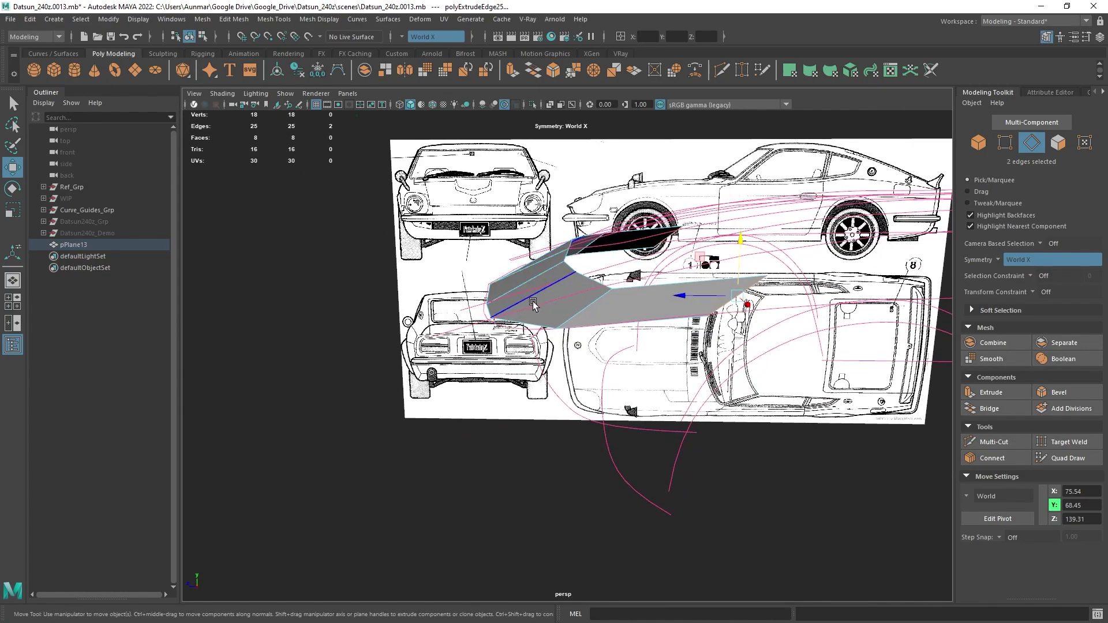
alt+drag(534, 305, 446, 238)
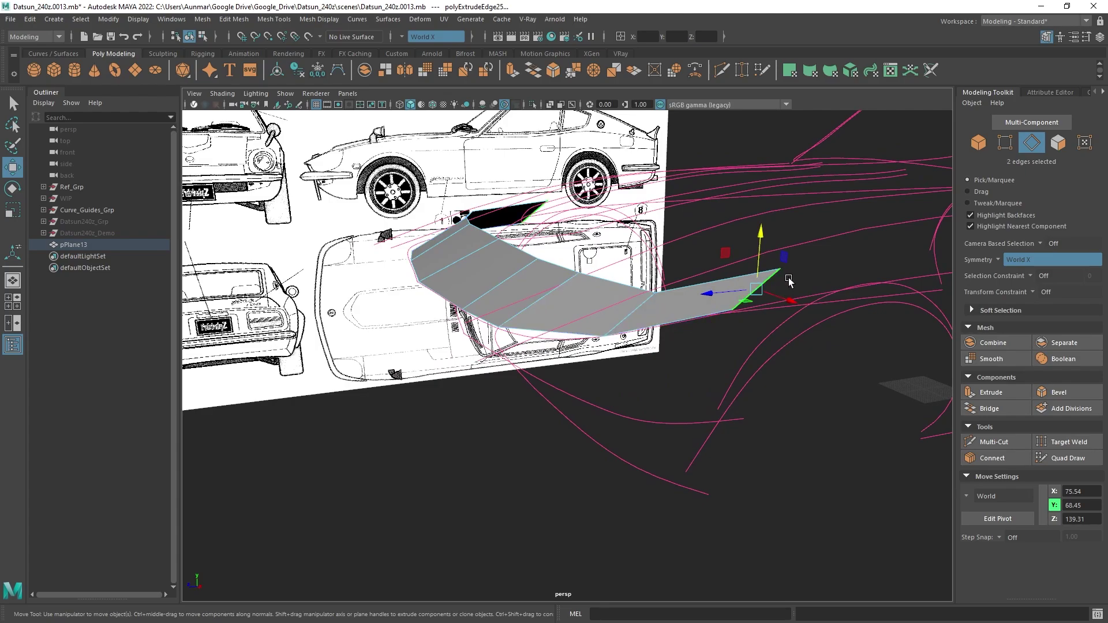
alt+drag(635, 282, 503, 161)
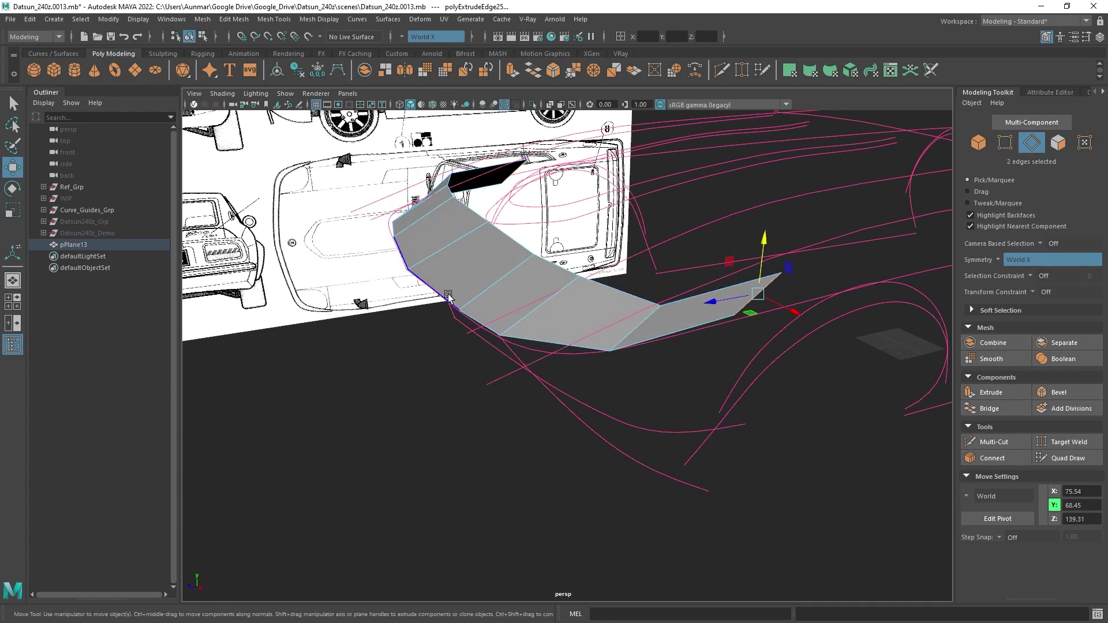
- Move the upper vertices at the strip's front fender corner to X 75.47, Y 70.66, Z 164.54
alt+drag(806, 284, 507, 309)
right_drag(507, 308, 386, 146)
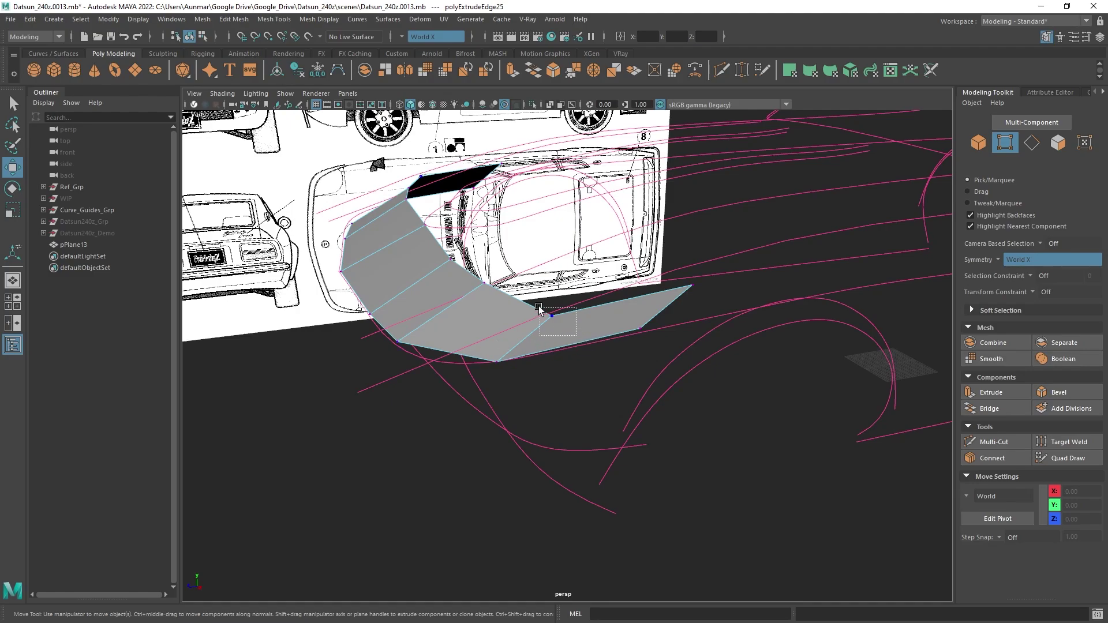
drag(539, 307, 538, 306)
alt+drag(537, 306, 515, 295)
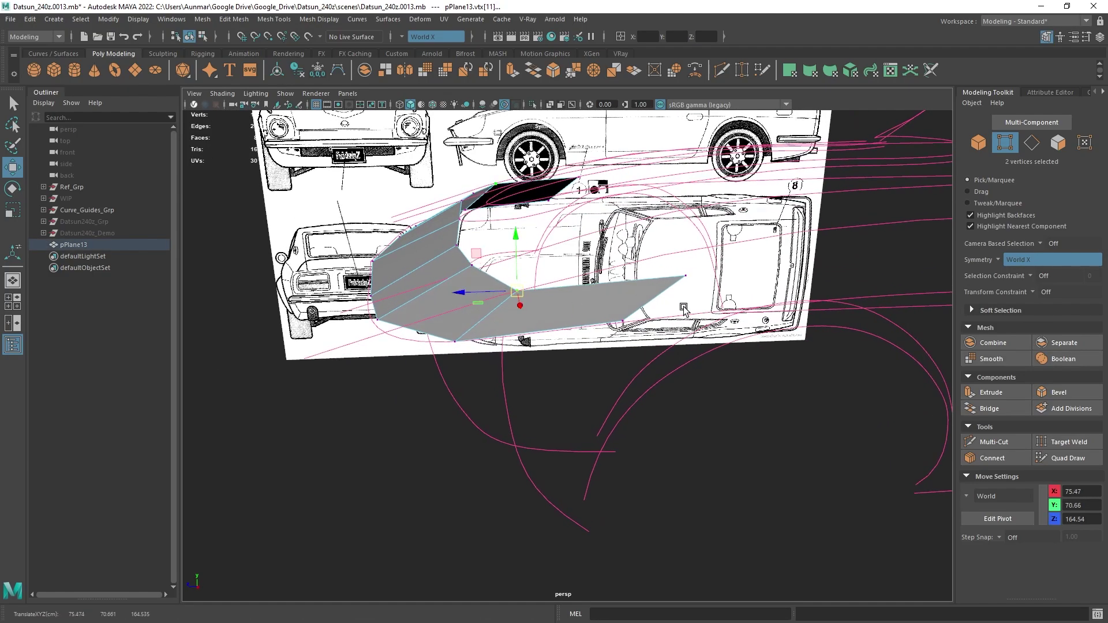
- Fit the fender strip's upper rear end vertices onto the guide curve at X 77.32, Y 77.04, Z 138.76
alt+drag(683, 307, 651, 300)
drag(638, 261, 663, 298)
alt+drag(663, 297, 641, 321)
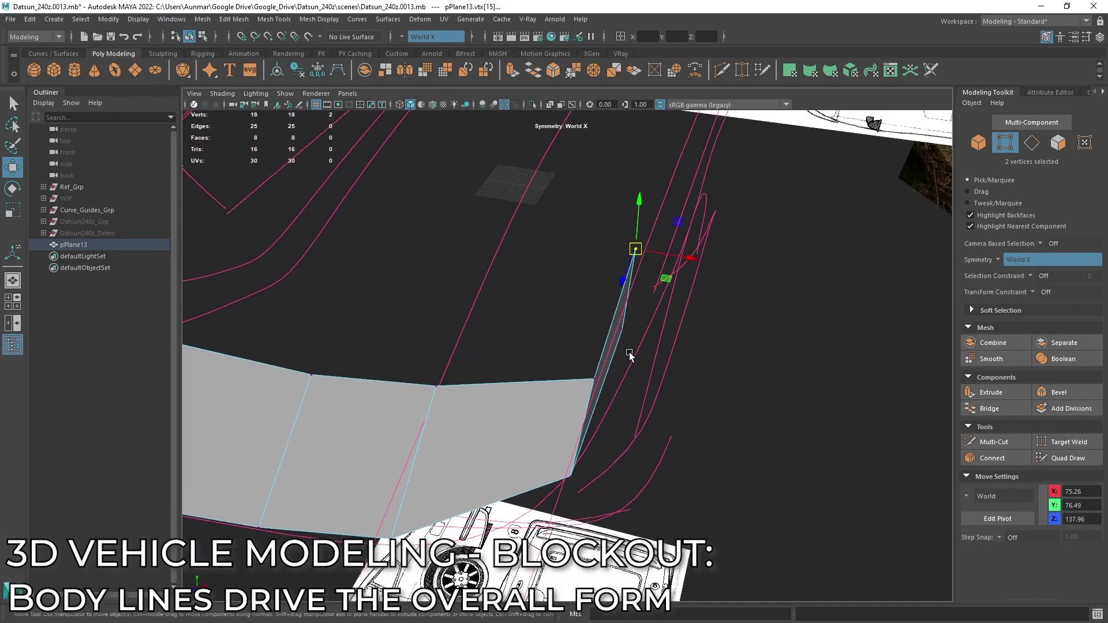
key(space)
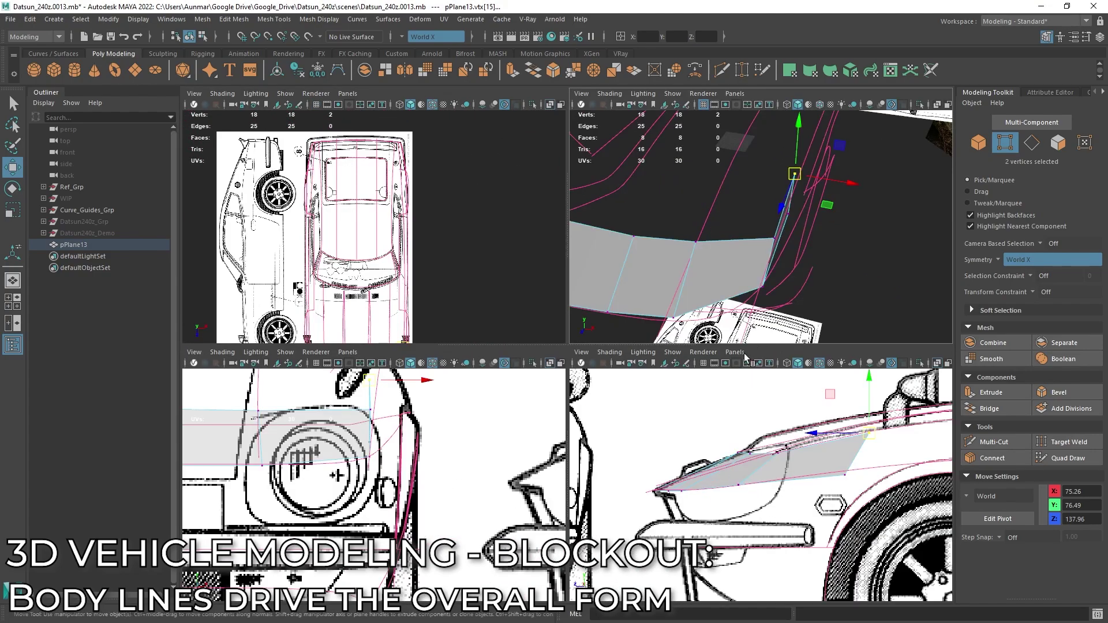
key(space)
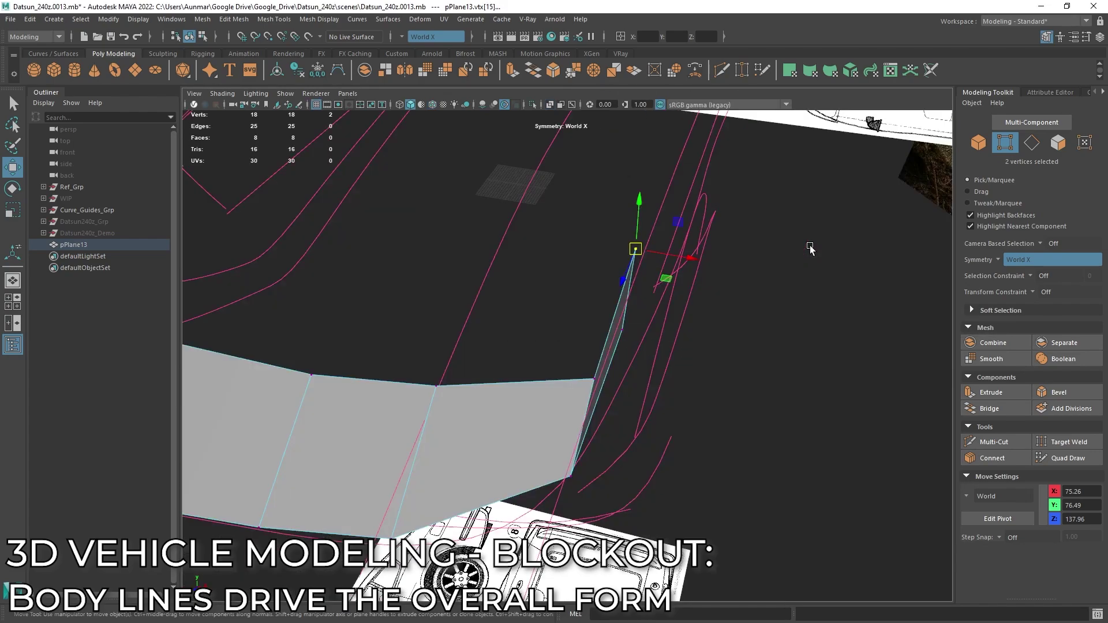
alt+drag(808, 247, 580, 206)
alt+drag(587, 277, 695, 275)
alt+drag(644, 317, 654, 243)
drag(713, 269, 654, 243)
alt+drag(654, 244, 541, 290)
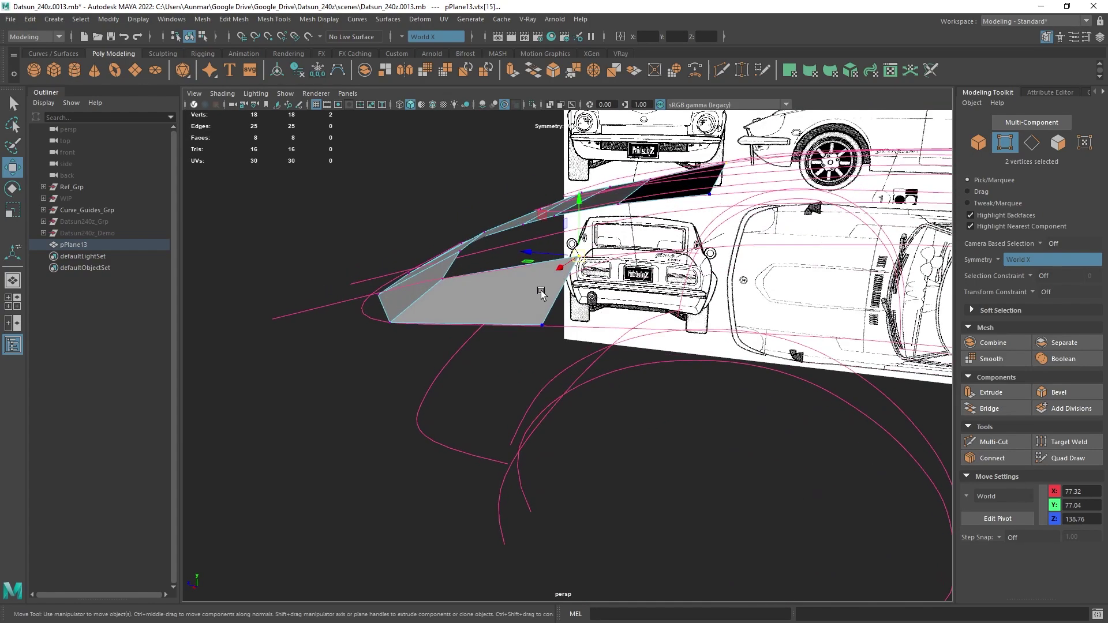
- Extrude the fender strip's rear end edges further back to X 78.63, Y 75.86, Z 108.48
right_drag(542, 289, 543, 216)
key(q)
click(561, 287)
key(w)
alt+drag(562, 291, 643, 331)
drag(681, 299, 681, 285)
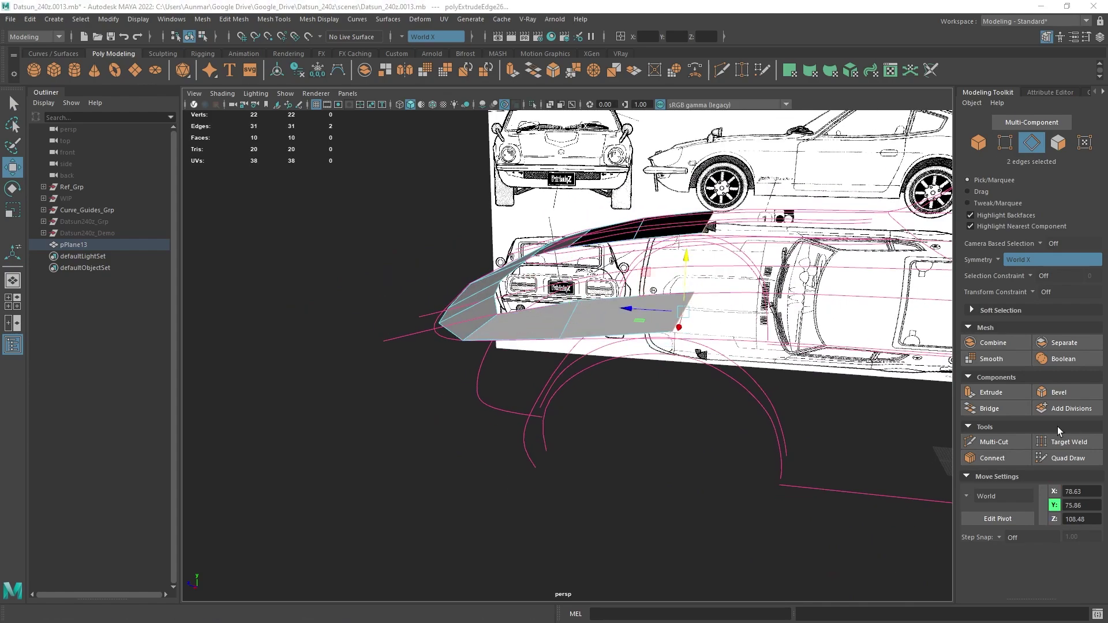
- Straighten the new rear end edges by scaling them to 0 along Z
alt+drag(603, 303, 612, 334)
key(r)
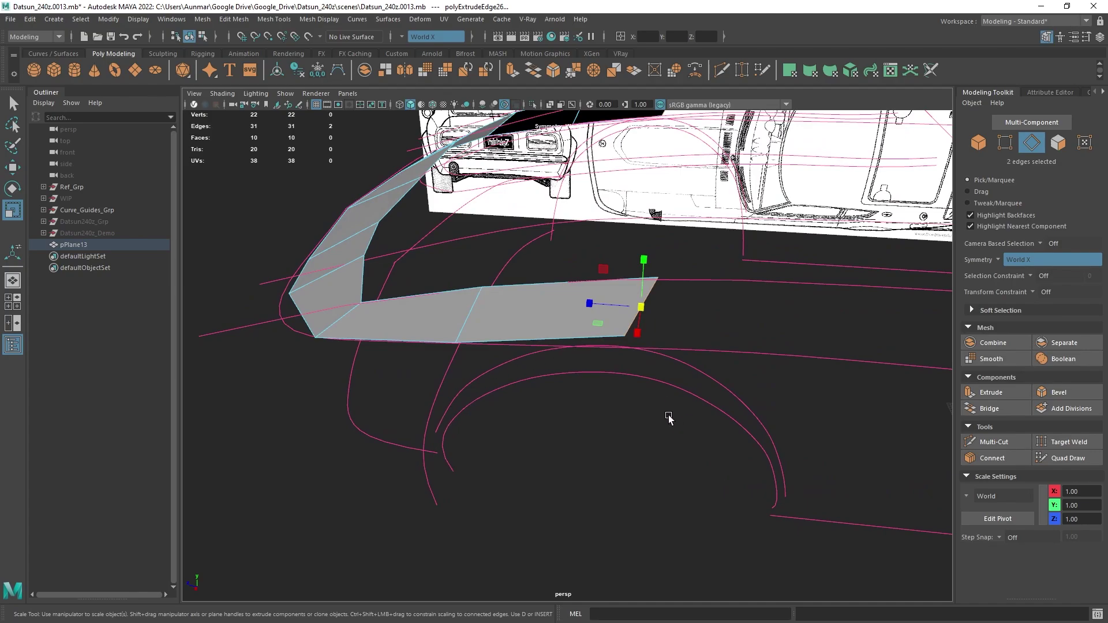
alt+drag(668, 415, 670, 420)
key(w)
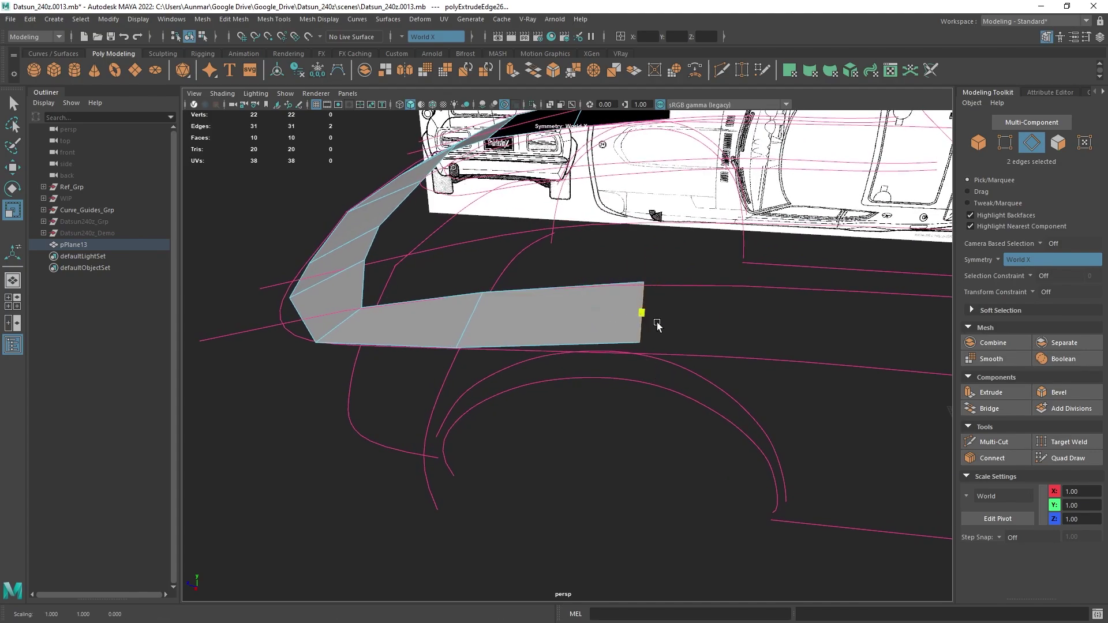
- Move the lower vertices of the fender strip's rear end outward along X toward the fender guide curve
alt+drag(588, 311, 569, 289)
right_click(567, 286)
right_drag(567, 285, 515, 286)
drag(627, 291, 586, 283)
click(592, 346)
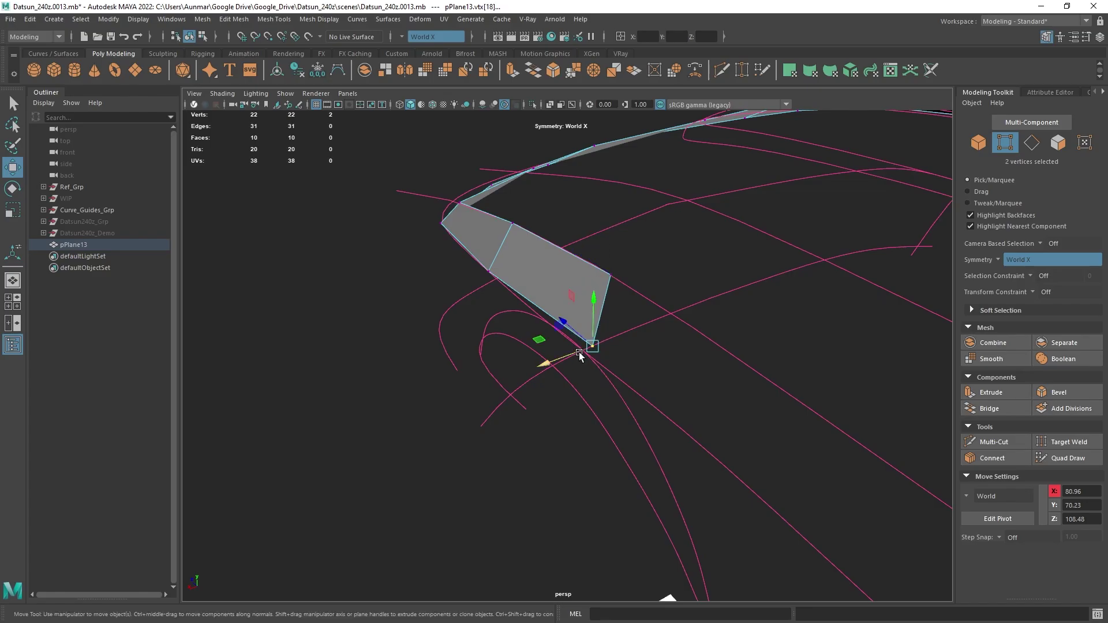
drag(579, 352, 563, 354)
alt+drag(566, 353, 705, 316)
alt+drag(564, 321, 508, 321)
- Extrude the six inner edges of the nose strip backward to about Z 138.07, forming the first hood section
key(q)
right_drag(520, 295, 519, 261)
mouse_move(539, 309)
alt+mouse_down()
mouse_move(512, 327)
mouse_move(519, 297)
mouse_move(545, 303)
alt+mouse_up()
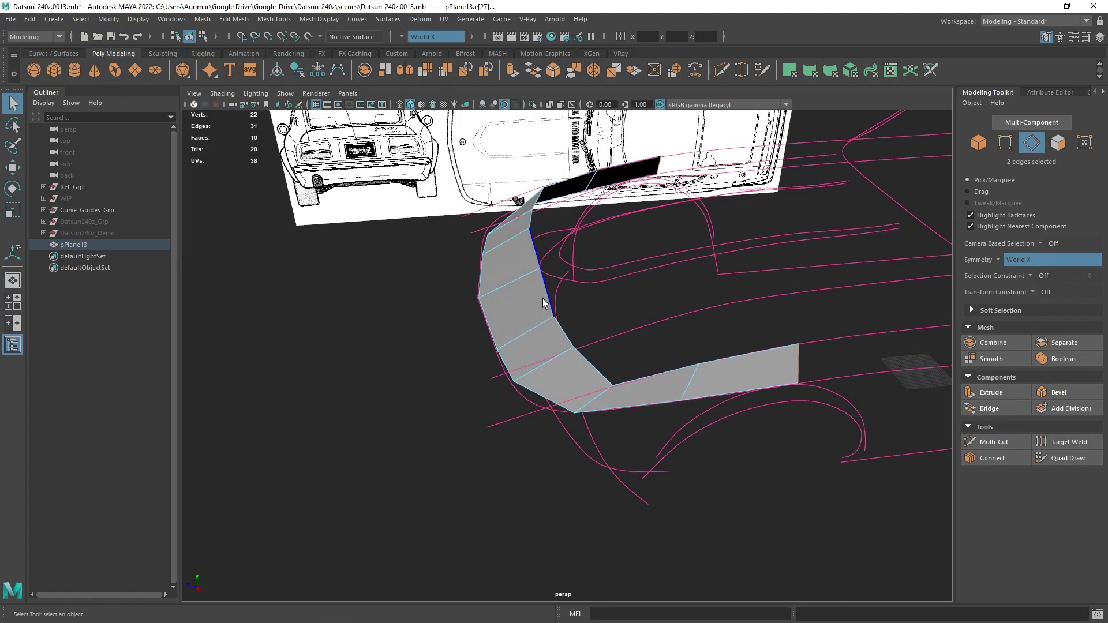
double_click(569, 334)
alt+drag(652, 403, 514, 338)
key(w)
key(a)
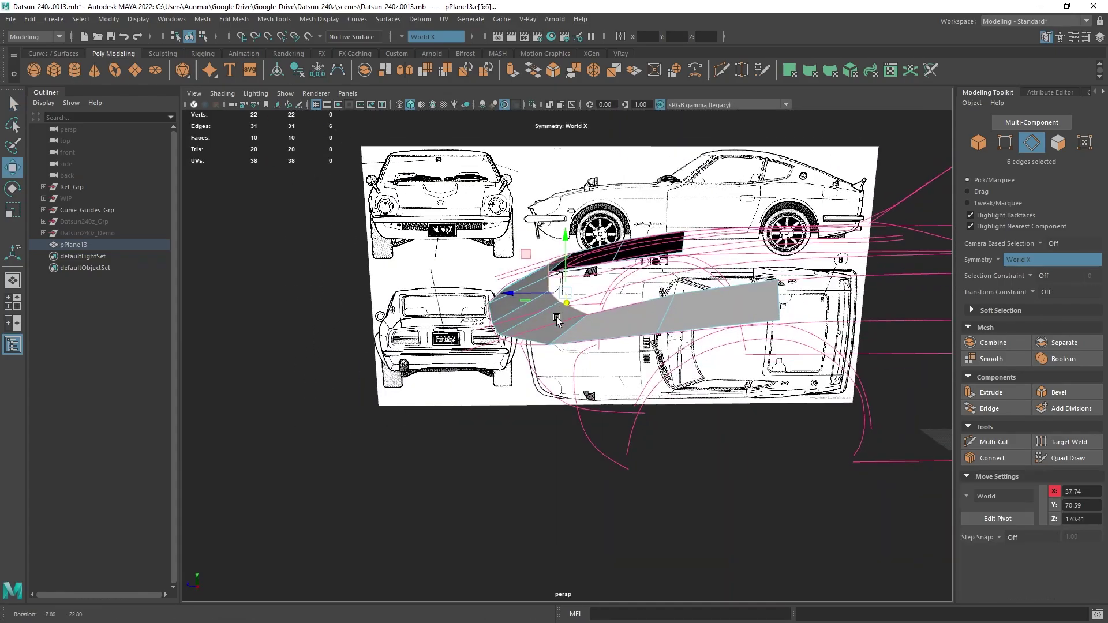
key(space)
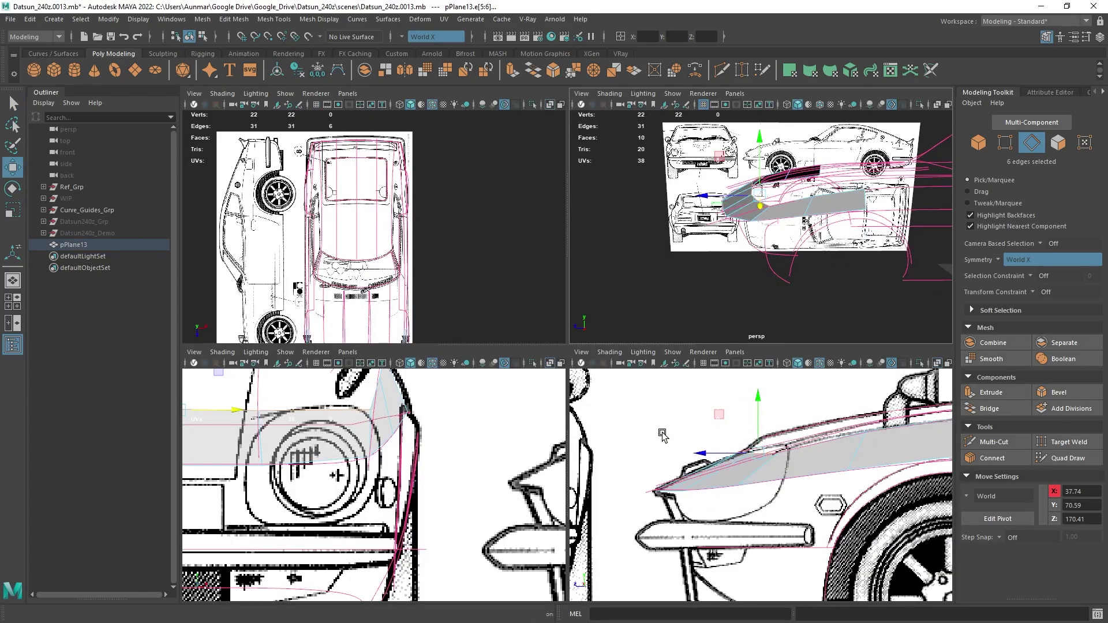
key(space)
alt+right_drag(496, 305, 554, 289)
alt+drag(554, 289, 543, 286)
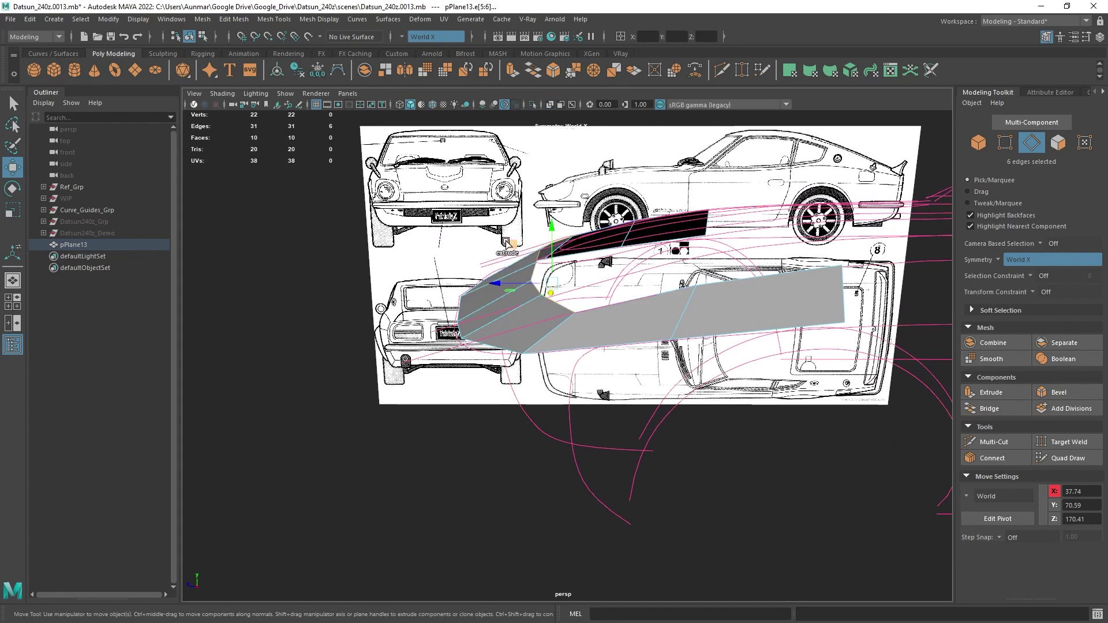
shift+drag(510, 248, 653, 322)
key(r)
key(w)
alt+drag(643, 324, 533, 347)
alt+right_drag(533, 347, 554, 349)
- Target Weld the outer corner vertices of the new hood section onto the adjacent upper vertices of the fender strip
right_drag(564, 289, 460, 270)
mouse_move(563, 323)
alt+mouse_down()
mouse_move(592, 346)
mouse_move(579, 333)
alt+mouse_up()
click(580, 334)
shift+right_click(573, 301)
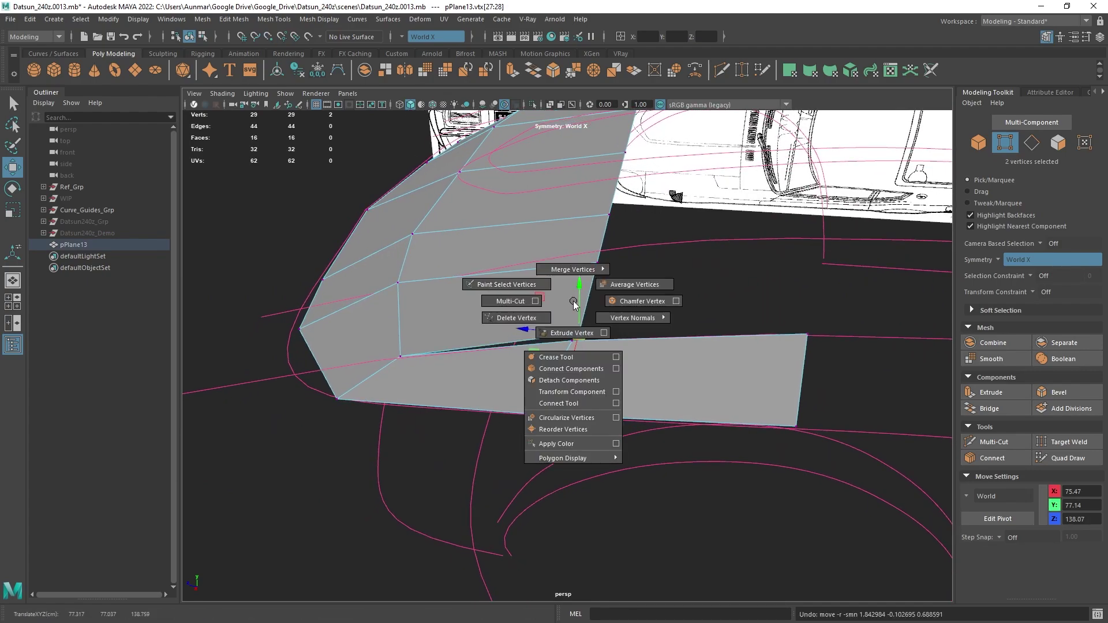
mouse_move(569, 266)
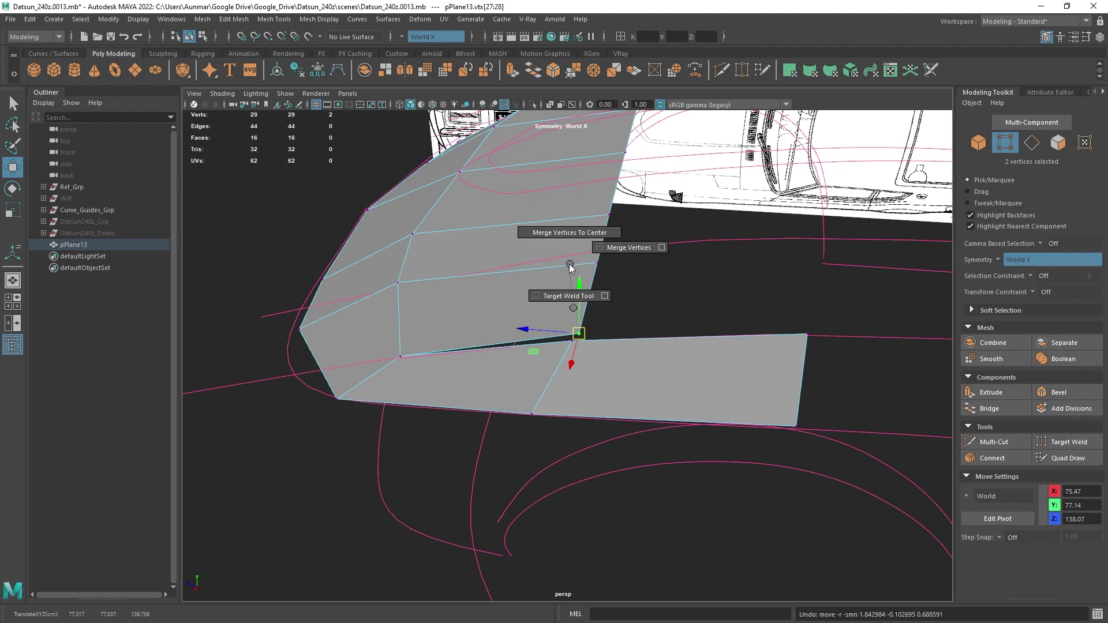
click(568, 292)
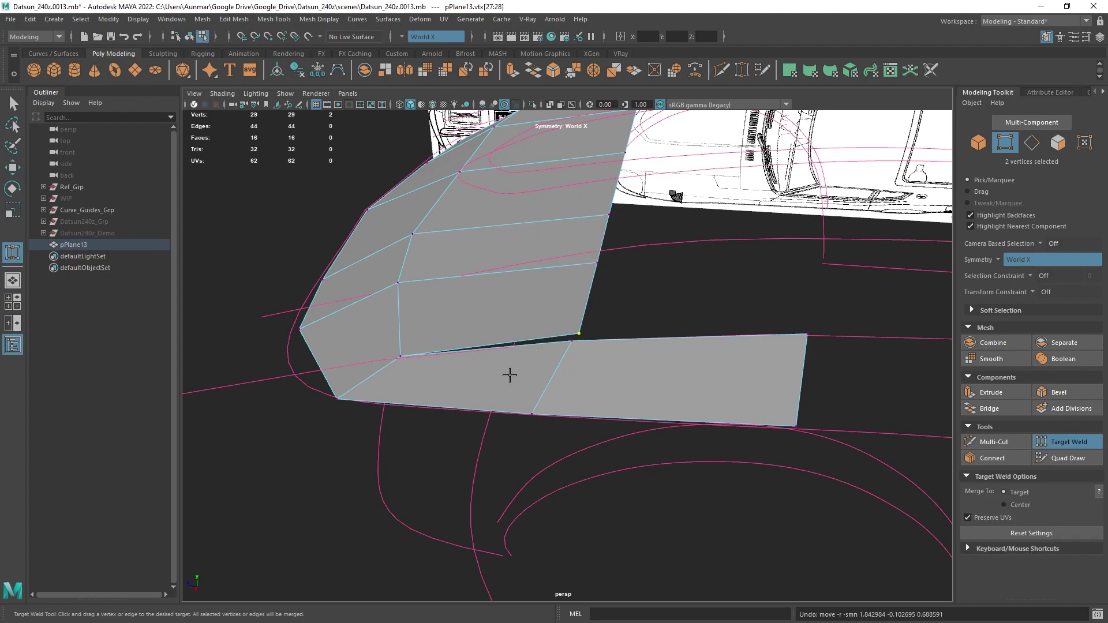
drag(578, 334, 693, 273)
key(ctrl+z)
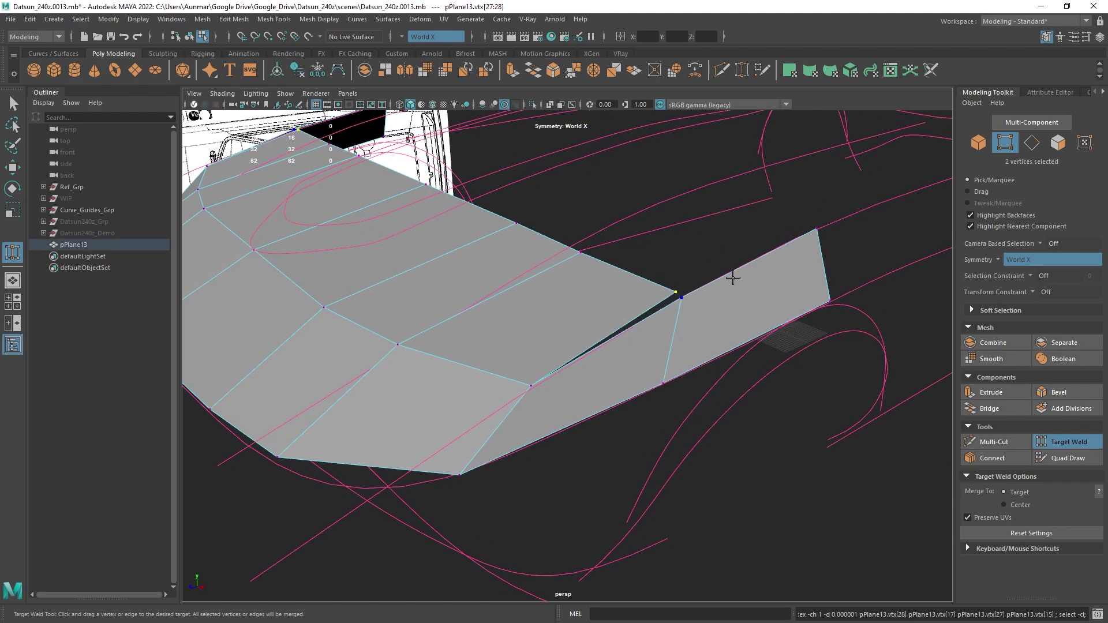
alt+middle_drag(734, 277, 558, 288)
scroll(558, 288, up, 3)
drag(529, 302, 527, 301)
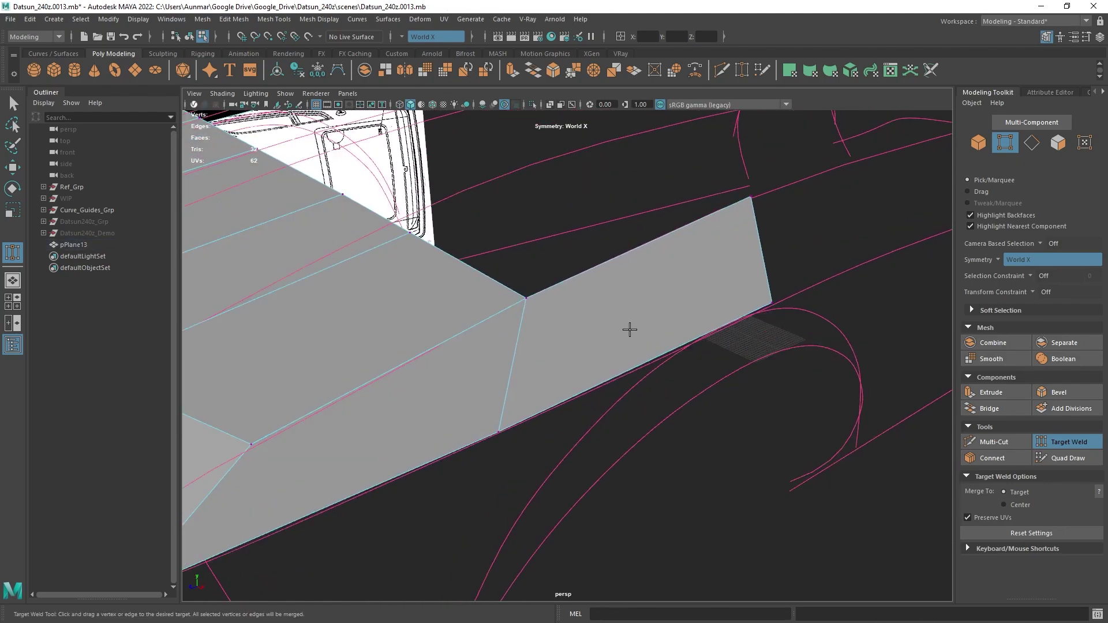
- Extrude the hood's six rear edges back to Y 81.33, Z 108.09, in line with the fender strip's rear end
alt+drag(630, 329, 734, 527)
key(q)
right_drag(554, 321, 566, 286)
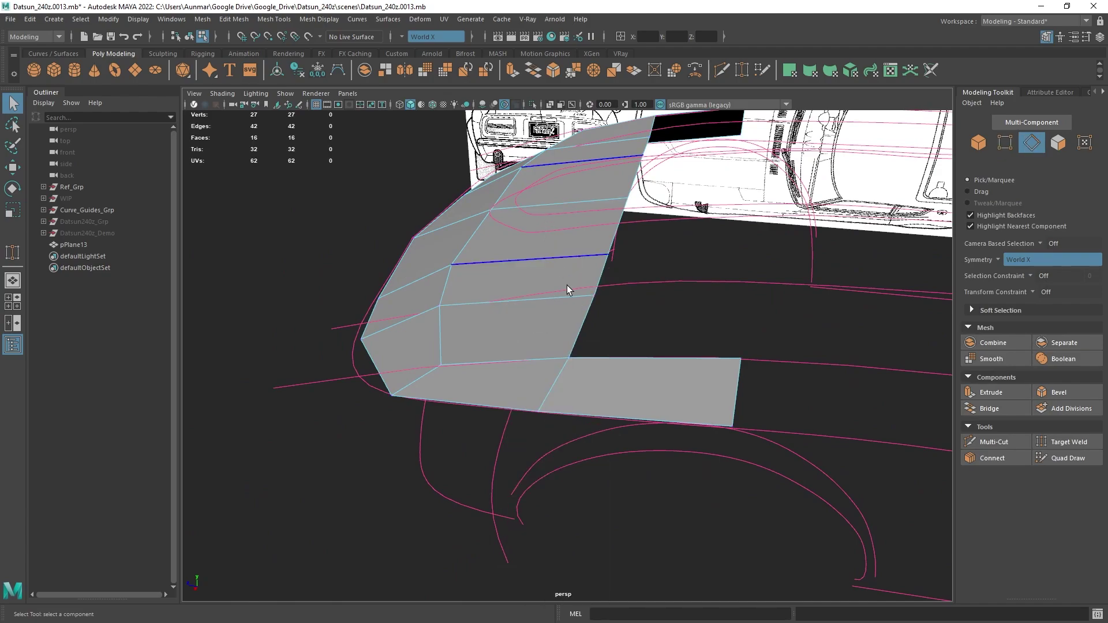
click(592, 309)
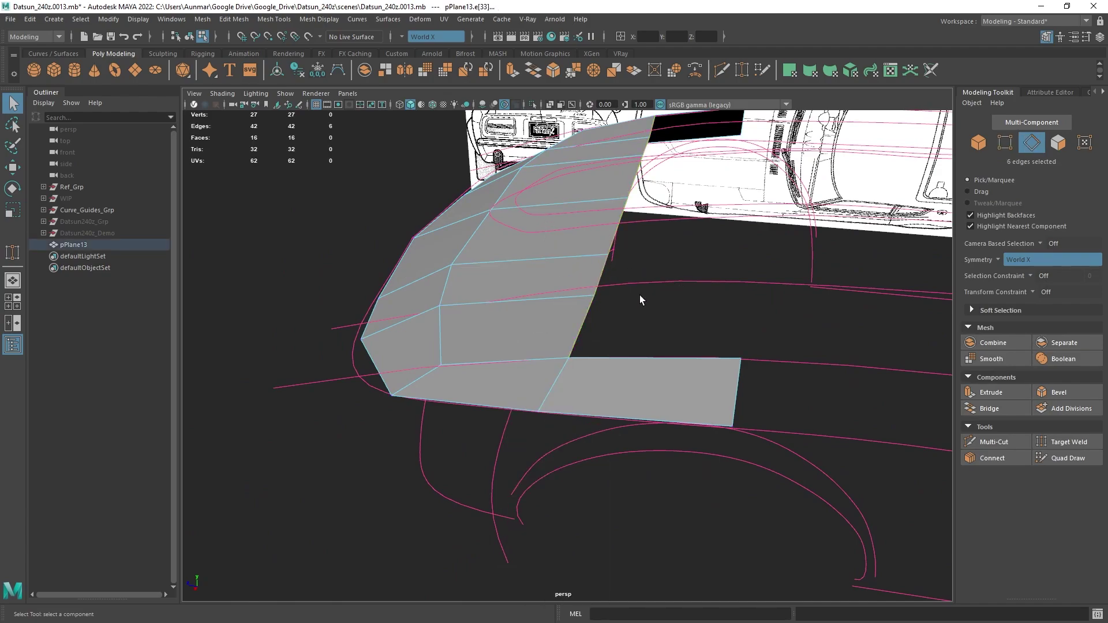
alt+drag(639, 295, 657, 281)
alt+middle_drag(656, 281, 618, 279)
key(w)
shift+drag(540, 270, 510, 261)
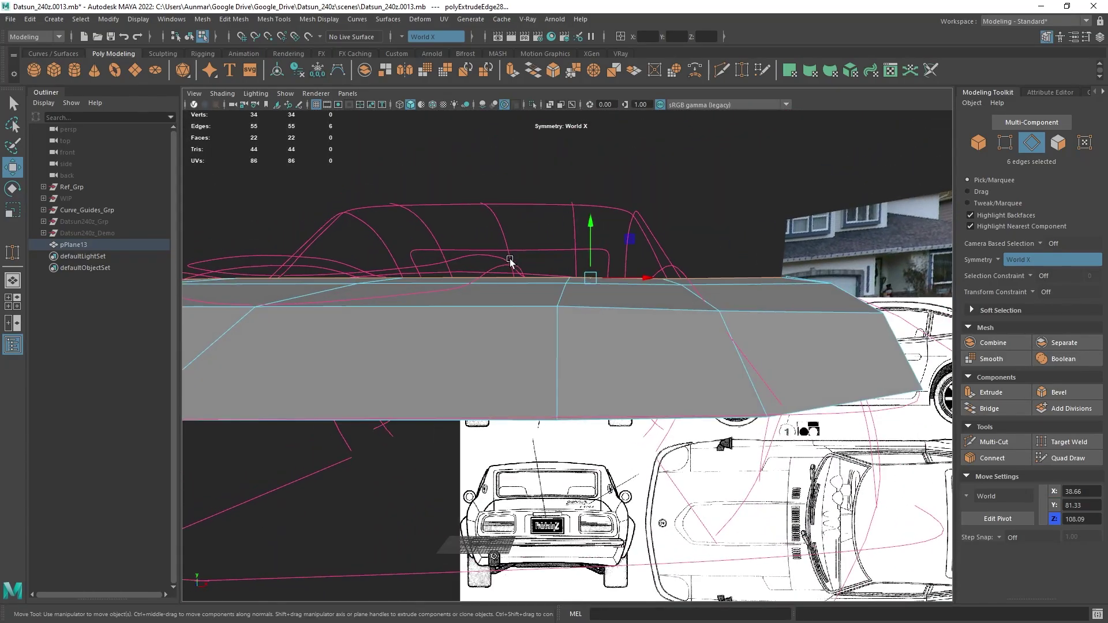
- Merge the overlapping rear corner vertices of the hood and fender strip on both sides
mouse_move(620, 300)
alt+mouse_down()
mouse_move(579, 344)
mouse_move(660, 364)
mouse_move(613, 349)
mouse_move(608, 284)
alt+mouse_up()
right_drag(608, 284, 540, 264)
alt+drag(566, 277, 644, 301)
drag(718, 317, 639, 279)
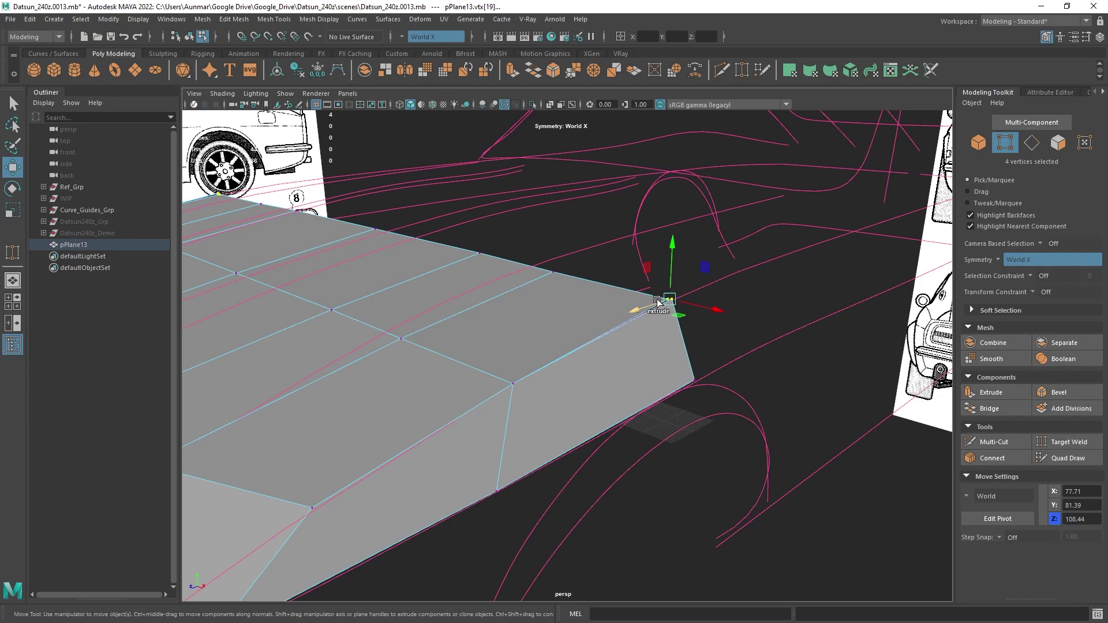
shift+right_drag(671, 300, 668, 212)
alt+drag(664, 268, 691, 325)
alt+middle_drag(691, 324, 659, 353)
alt+drag(659, 356, 713, 319)
alt+drag(745, 329, 611, 254)
scroll(591, 261, down, 5)
- Select the eight rear border edges running across the hood and both fender sides
right_click(626, 257)
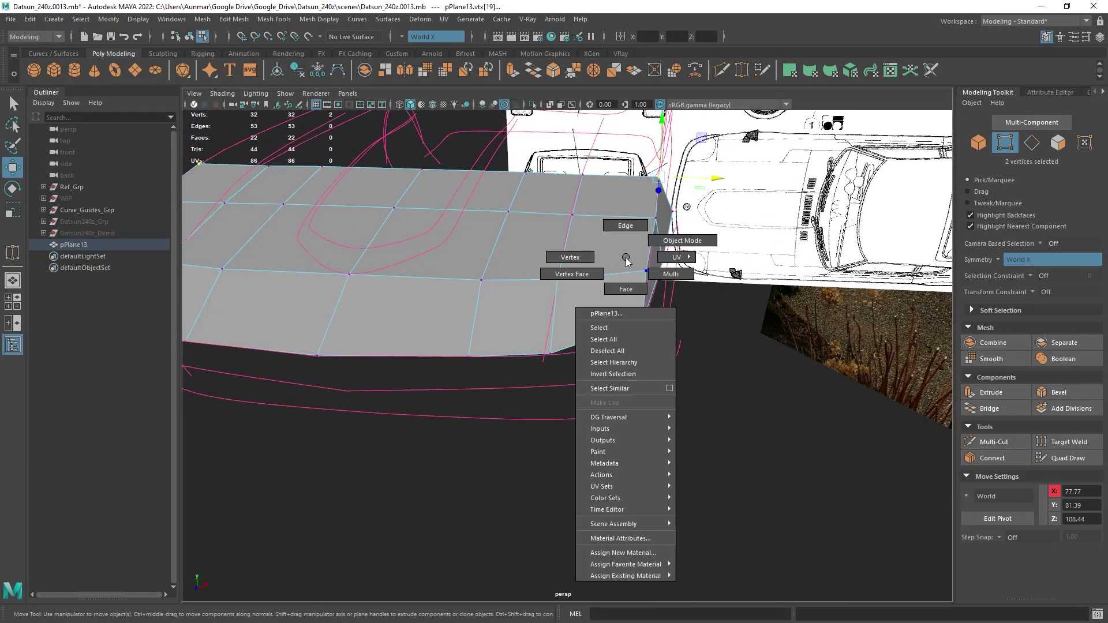
right_drag(626, 261, 626, 226)
key(q)
alt+drag(628, 213, 627, 185)
alt+drag(586, 303, 582, 426)
scroll(581, 421, up, 5)
scroll(611, 306, down, 5)
alt+drag(608, 298, 668, 298)
click(658, 294)
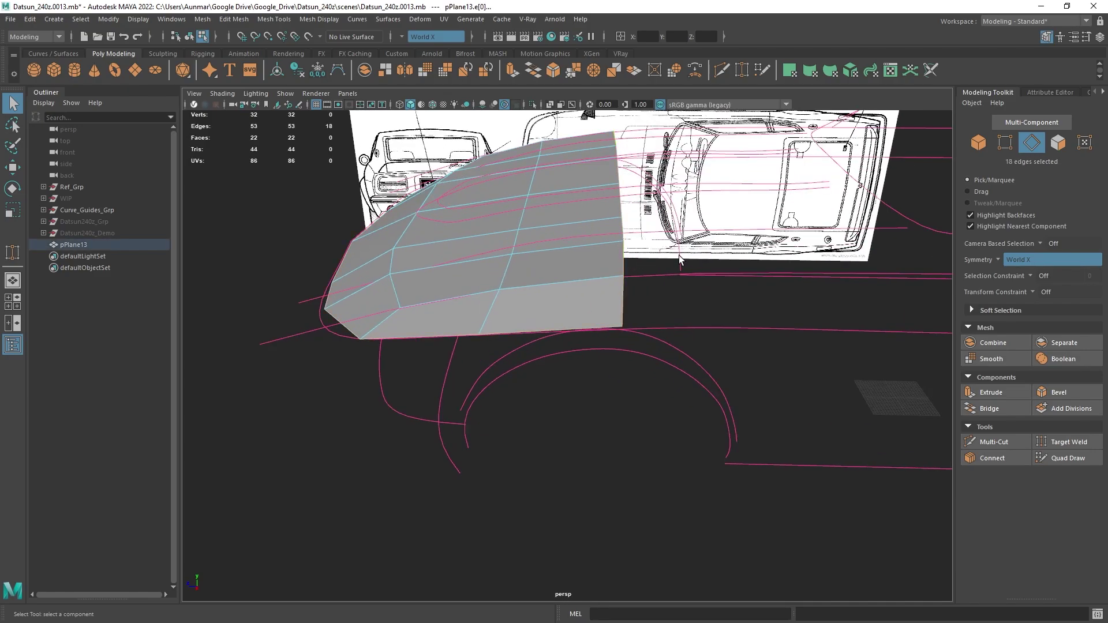
key(w)
alt+drag(679, 259, 628, 293)
alt+drag(537, 321, 574, 309)
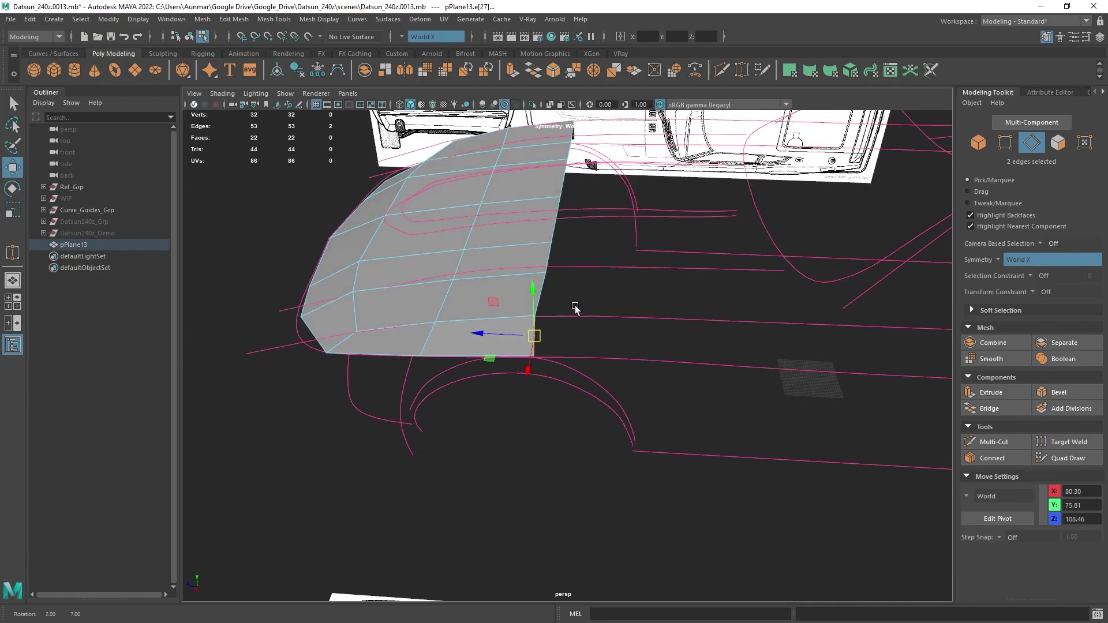
click(545, 270)
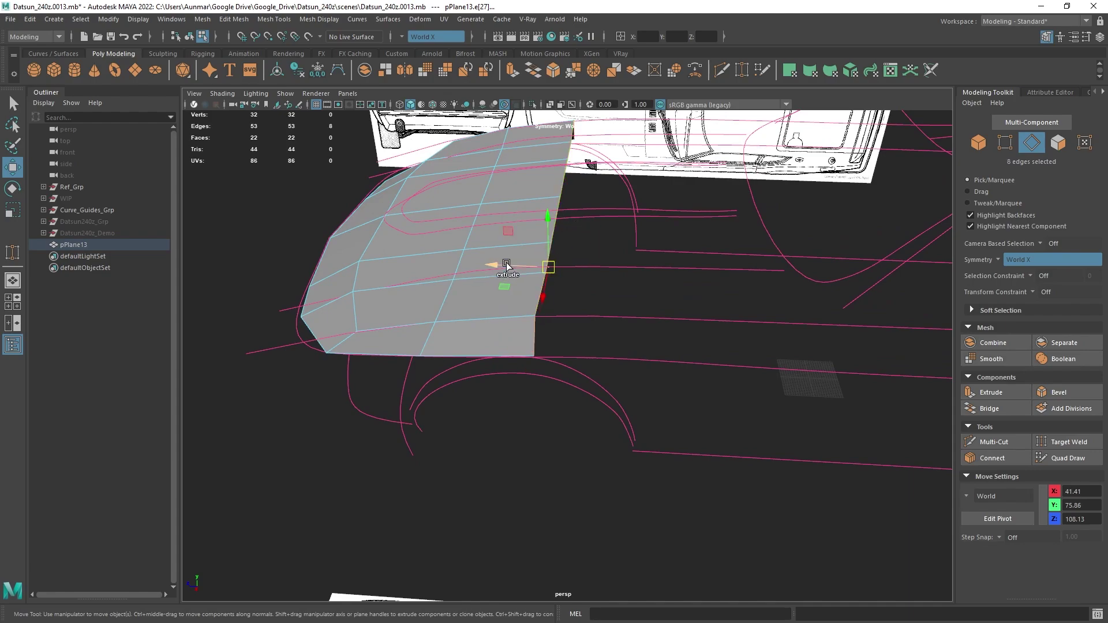
- Try to extrude the rear border edges of the hood and fenders backward along Z
shift+drag(505, 266, 672, 283)
key(ctrl+z)
scroll(662, 283, down, 3)
alt+drag(528, 300, 560, 312)
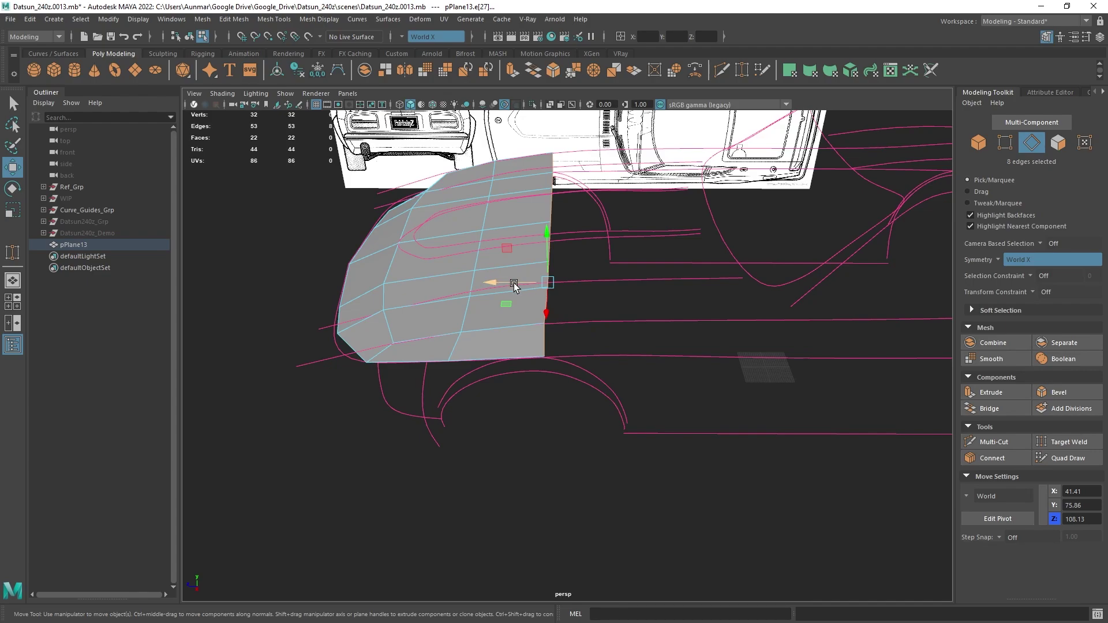
key(q)
click(553, 337)
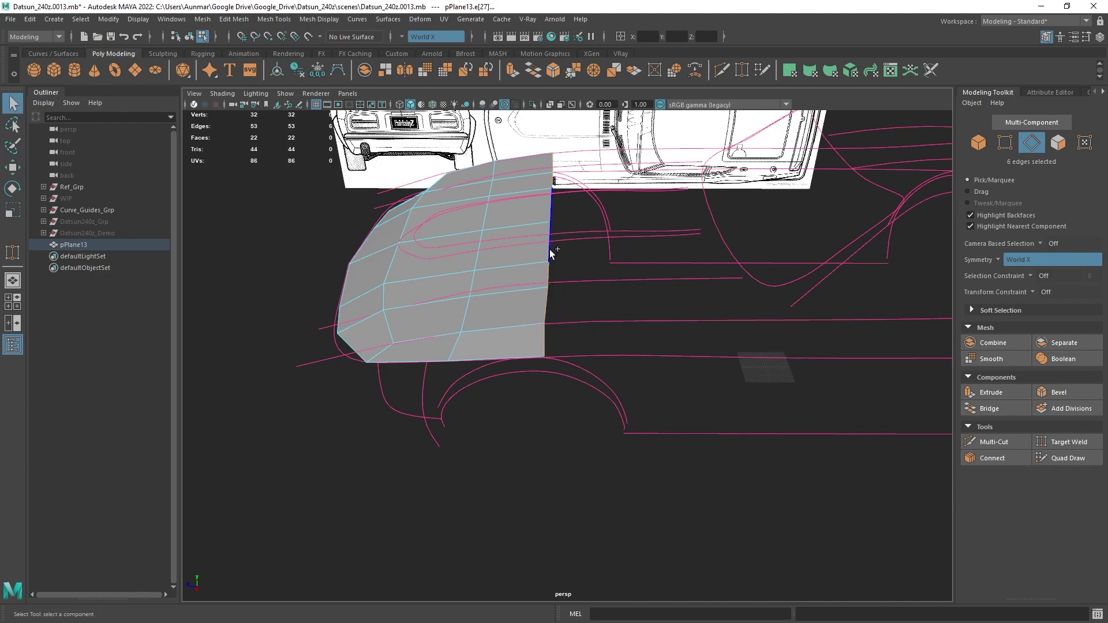
shift+double_click(550, 250)
key(w)
shift+drag(511, 282, 524, 281)
key(ctrl+z)
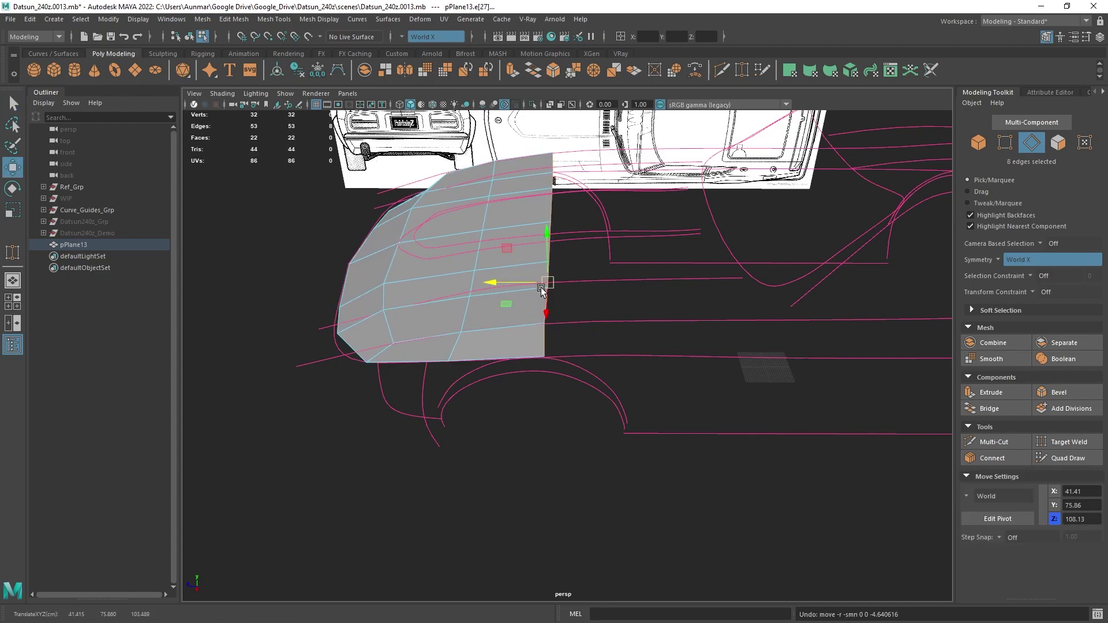
- Extrude the eight rear border edges a short distance backward and compare the surface with and without smooth preview
key(ctrl+e)
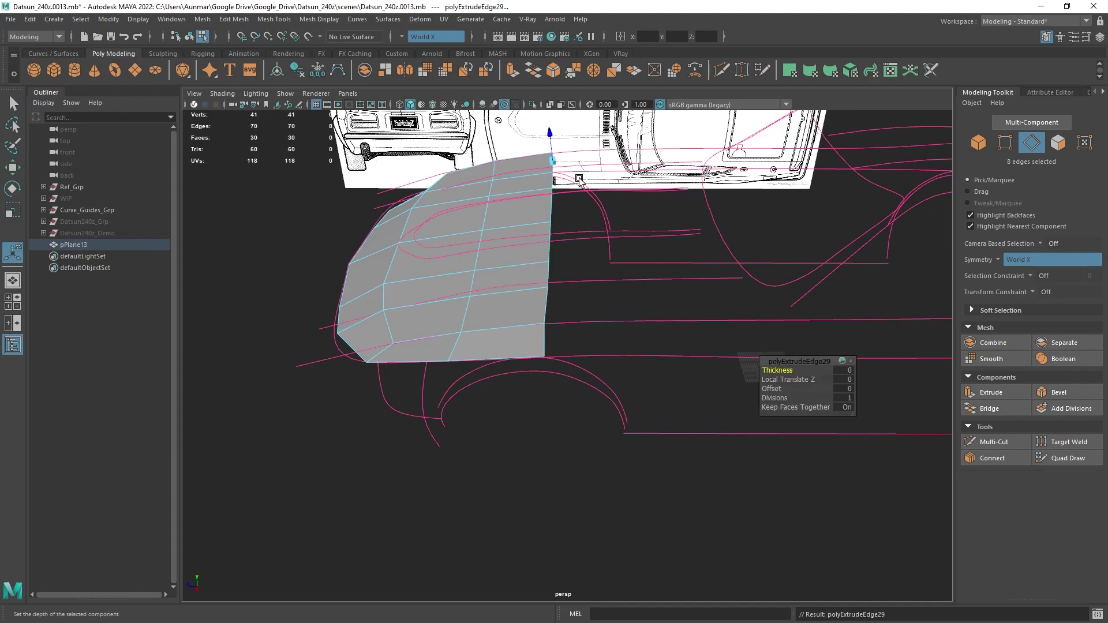
key(w)
drag(502, 288, 571, 292)
key(3)
alt+drag(499, 328, 518, 307)
scroll(521, 315, up, 4)
key(q)
click(540, 317)
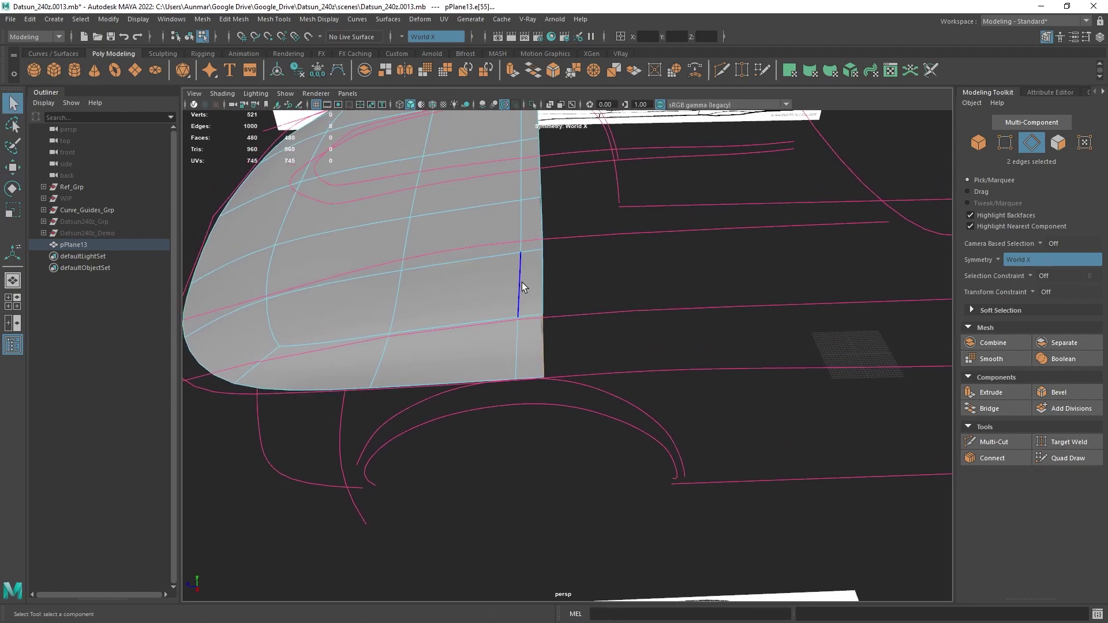
alt+middle_drag(521, 286, 531, 298)
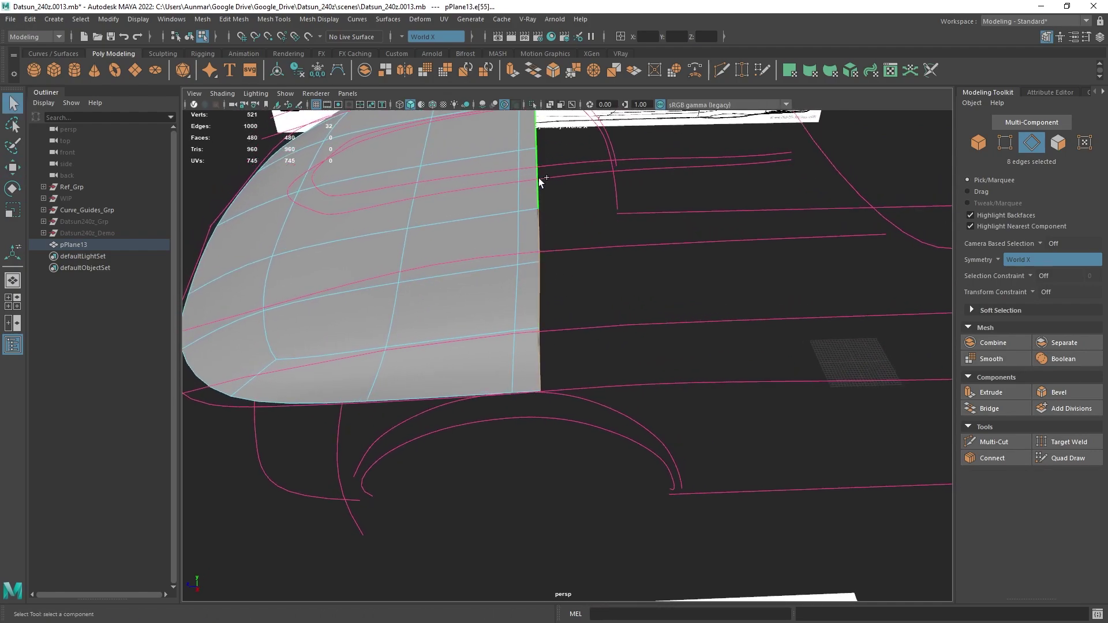
alt+drag(539, 182, 564, 259)
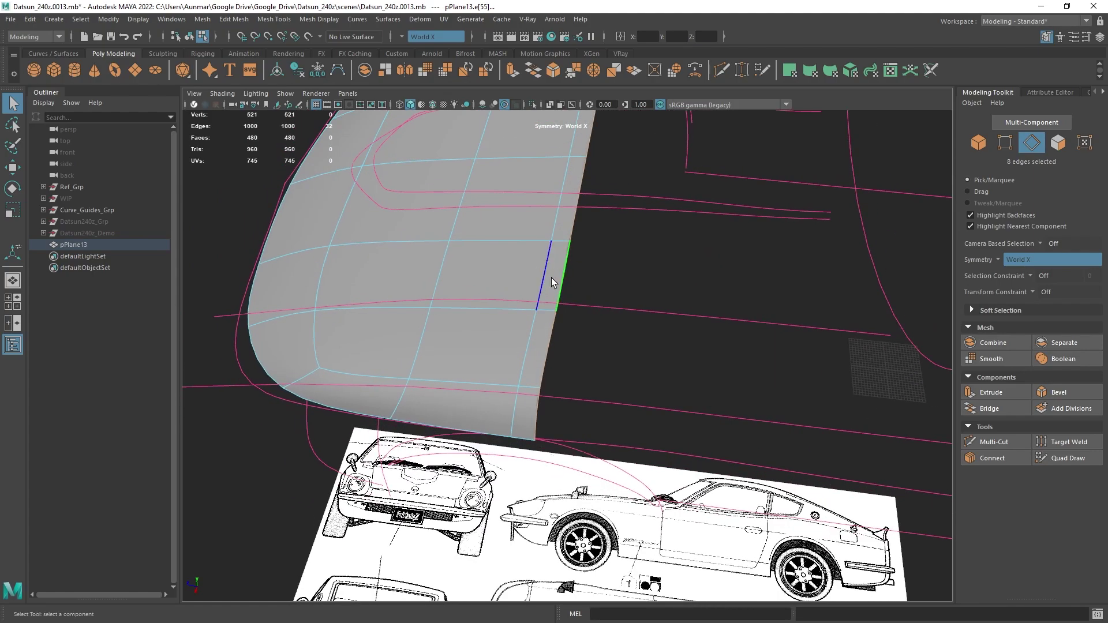
key(1)
key(3)
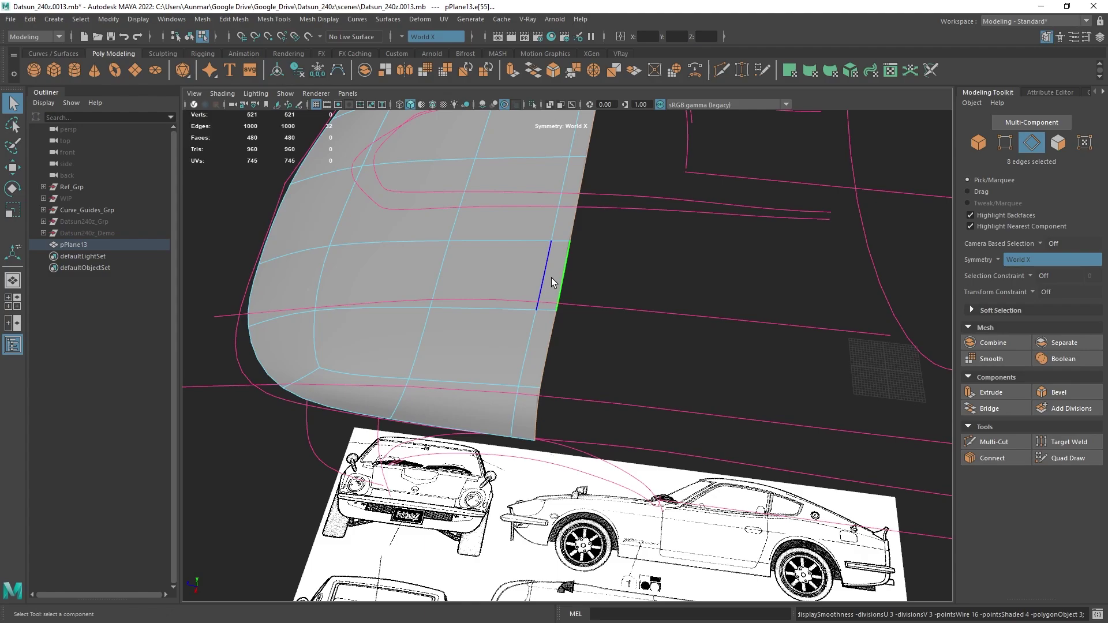
alt+drag(554, 279, 579, 304)
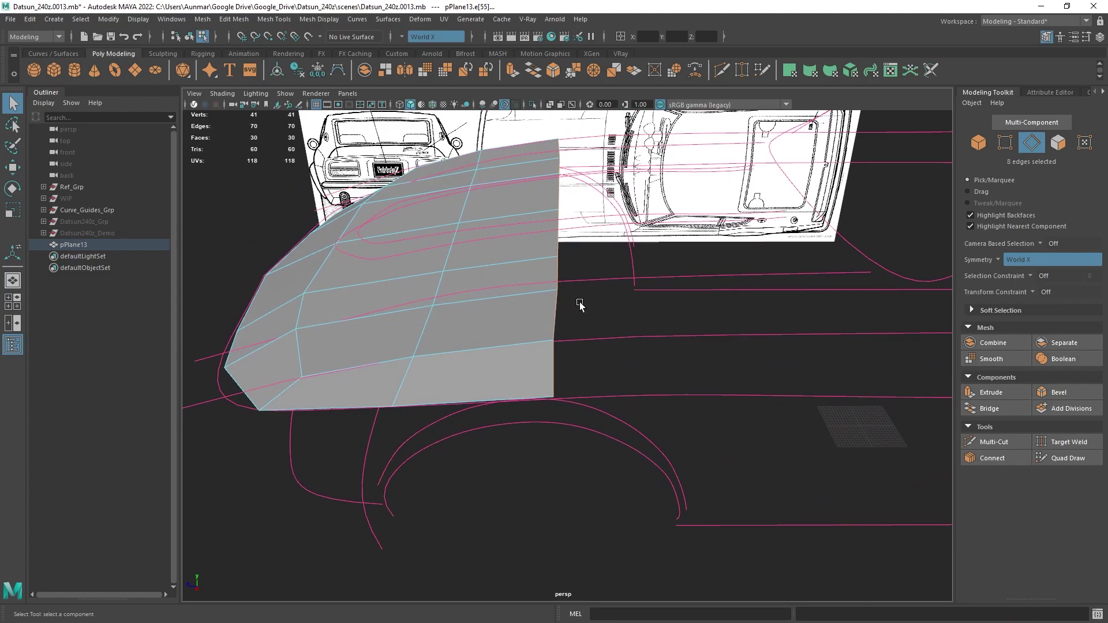
- Move the extruded rear edges of the hood and fenders back along Z to about 41.29
key(w)
shift+drag(510, 288, 767, 307)
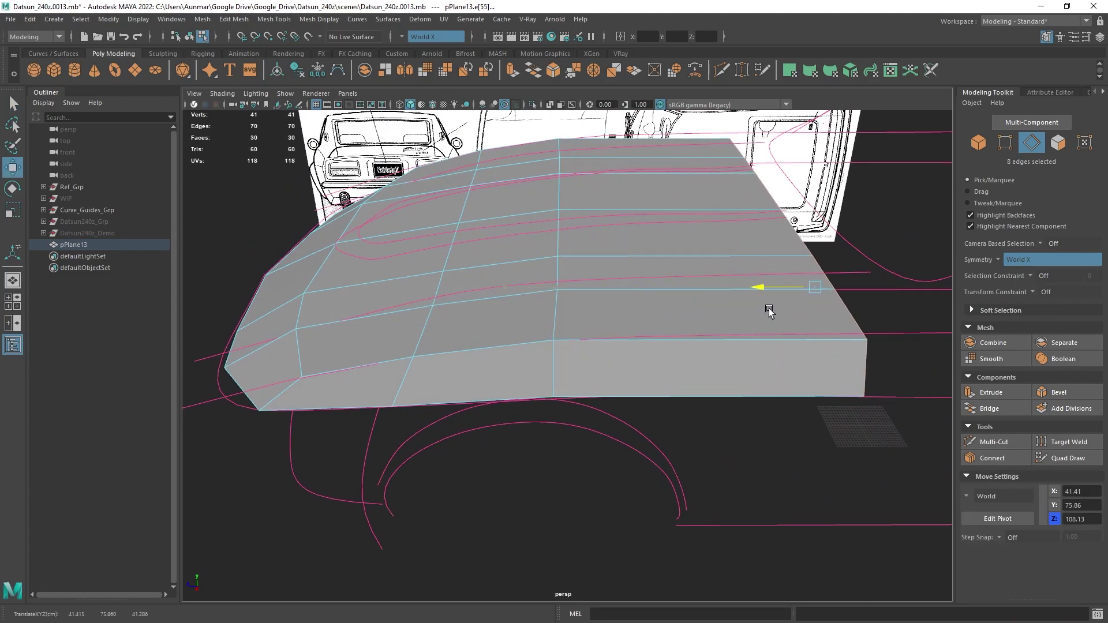
alt+middle_drag(770, 324, 725, 332)
alt+drag(725, 334, 612, 303)
- Raise the seven upper vertices of the rear edge row to about Y 82.94, leaving out the lower fender vertices
right_drag(502, 295, 446, 254)
alt+drag(445, 254, 468, 265)
drag(686, 382, 634, 222)
scroll(611, 237, up, 1)
ctrl+drag(694, 400, 638, 363)
drag(651, 245, 651, 234)
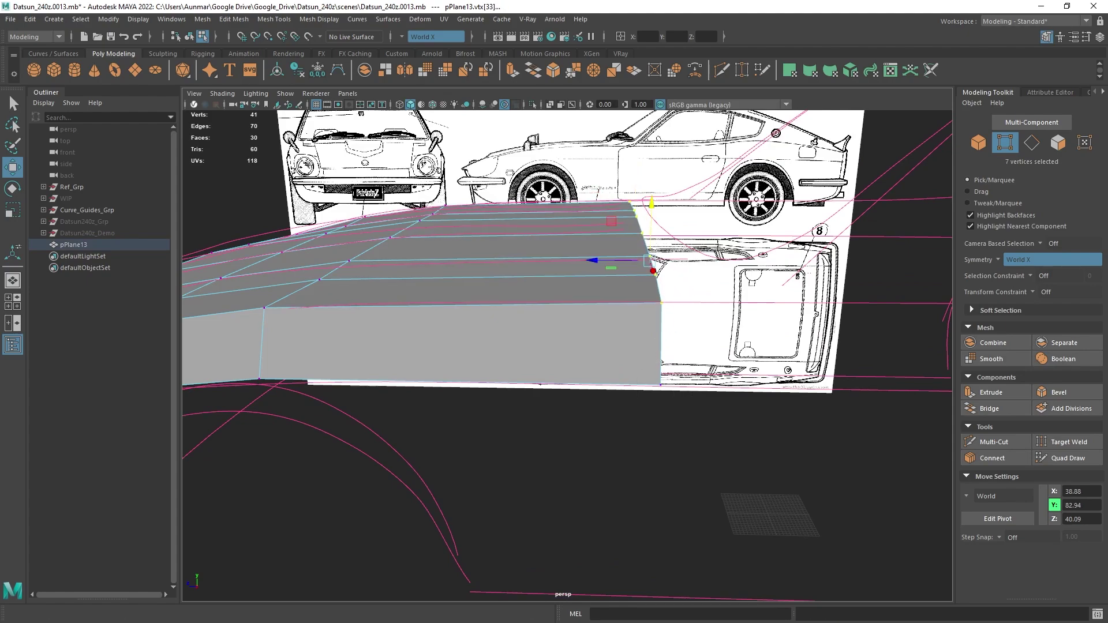
- Adjust the height of the hood's lengthwise vertex rows at about X 34.43 and X 53.28 to round the surface
alt+drag(439, 283, 466, 195)
scroll(480, 191, up, 2)
alt+middle_drag(480, 190, 523, 226)
drag(536, 227, 495, 352)
drag(468, 200, 503, 179)
shift+click(513, 198)
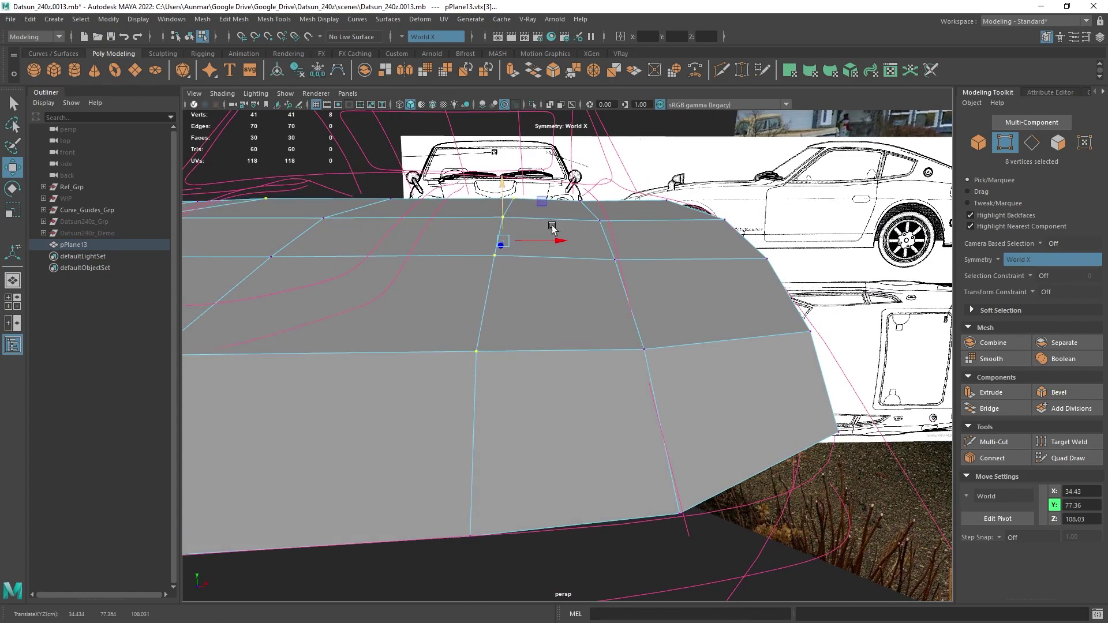
alt+drag(552, 227, 524, 225)
key(alt+x)
mouse_move(527, 186)
mouse_down()
mouse_move(545, 177)
mouse_move(630, 223)
mouse_move(601, 247)
mouse_move(573, 220)
mouse_move(561, 273)
mouse_move(655, 262)
mouse_move(711, 284)
mouse_move(600, 228)
mouse_up()
- Insert a lengthwise edge loop between the outer hood vertex row and the fender edge using Multi-Cut with Edge Flow enabled
shift+right_click(600, 229)
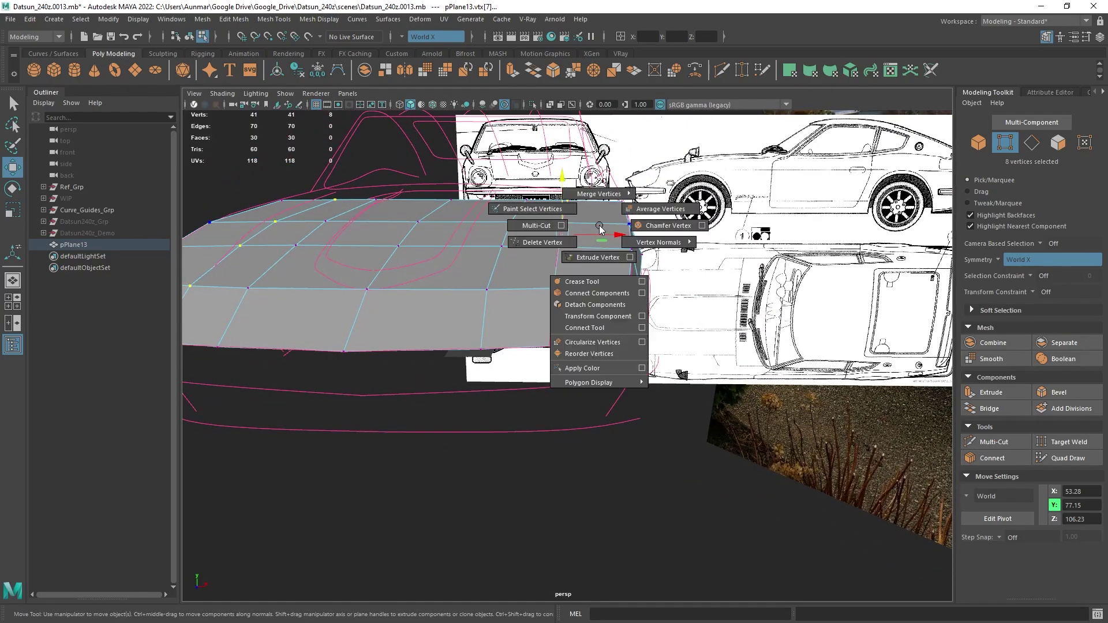
click(547, 226)
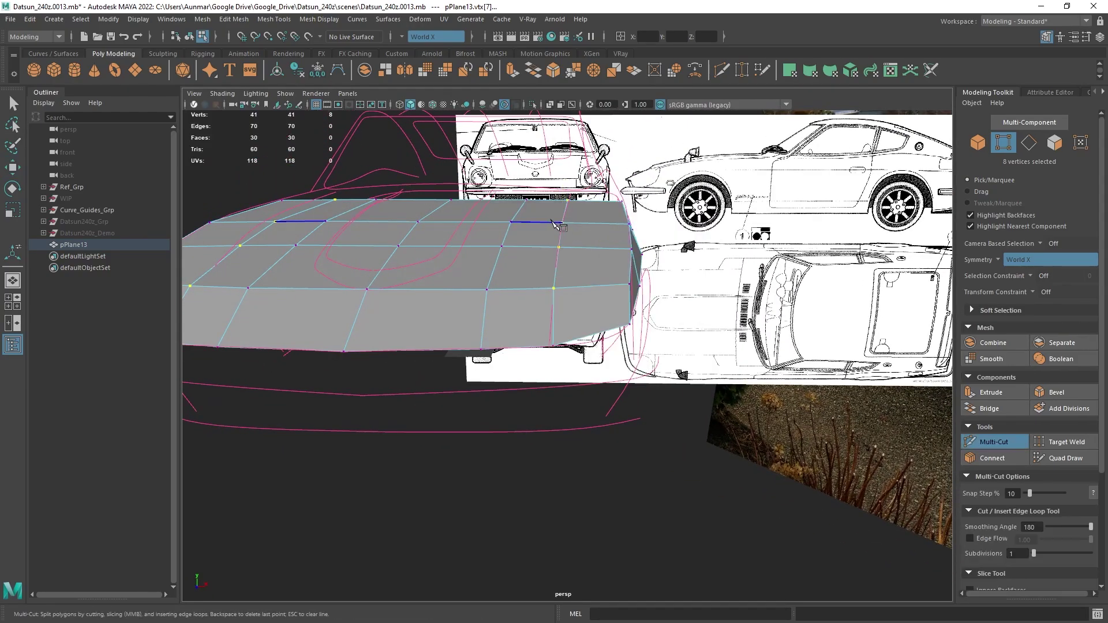
scroll(602, 245, up, 3)
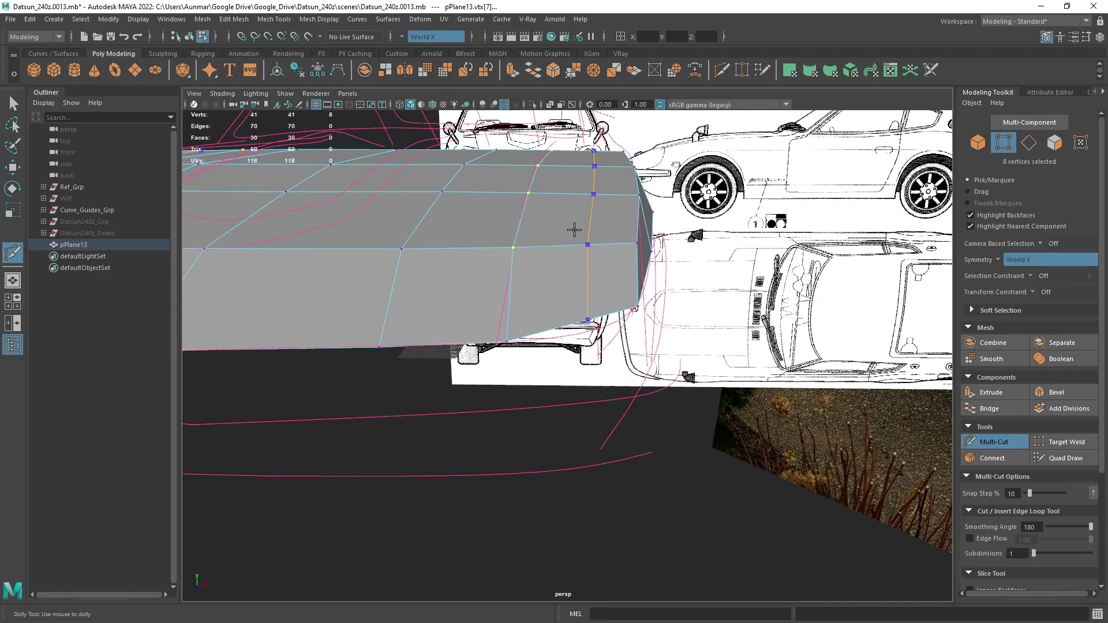
click(970, 538)
scroll(700, 306, up, 2)
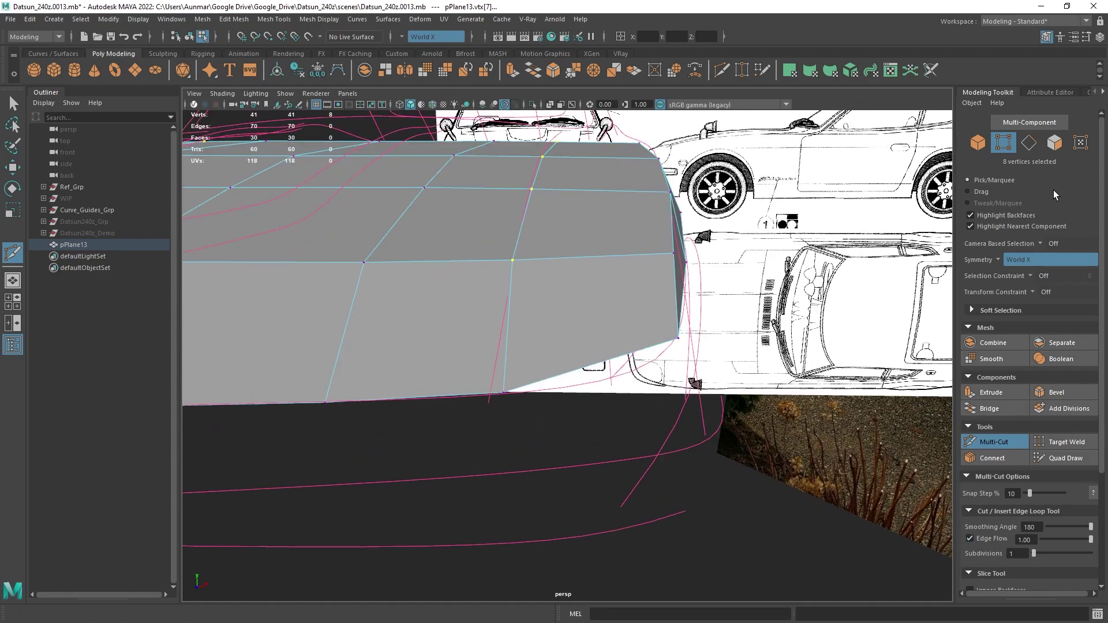
click(1048, 42)
click(1047, 42)
alt+middle_drag(624, 270, 613, 274)
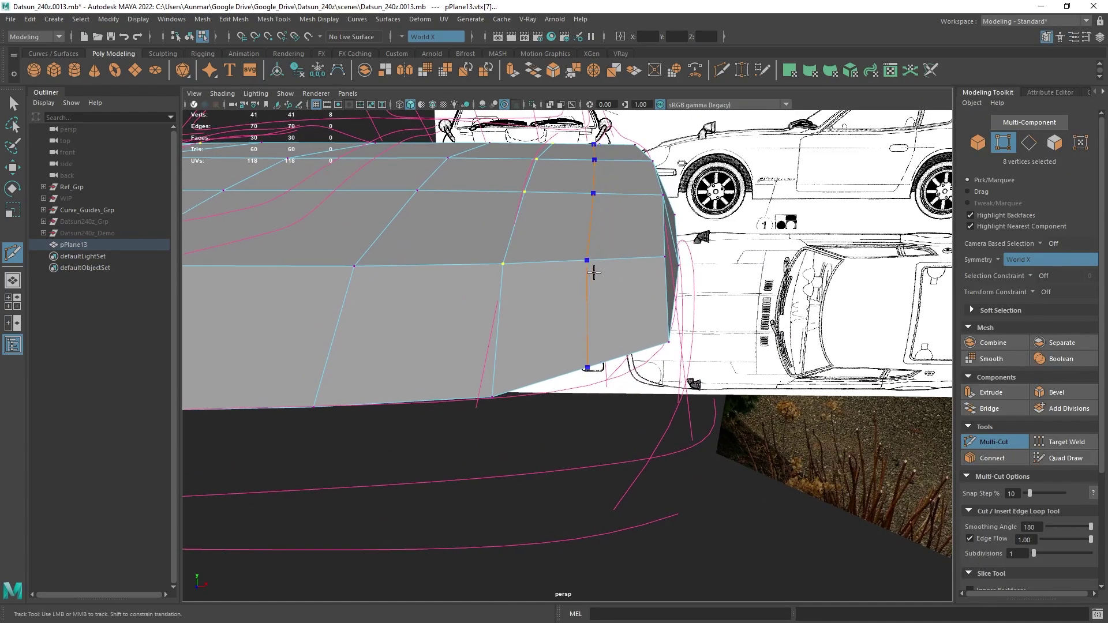
ctrl+shift+click(594, 273)
alt+drag(652, 282, 649, 276)
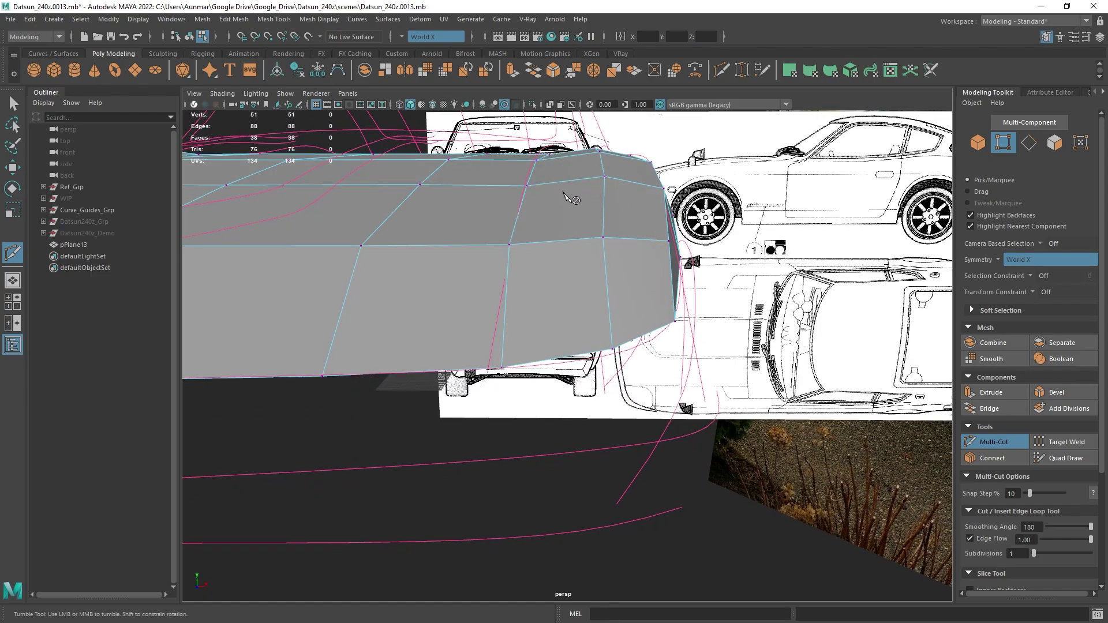
- Undo the last edge loop and reinsert it midway between the outer hood row and fender edge with Edge Flow disabled
alt+drag(568, 199, 680, 163)
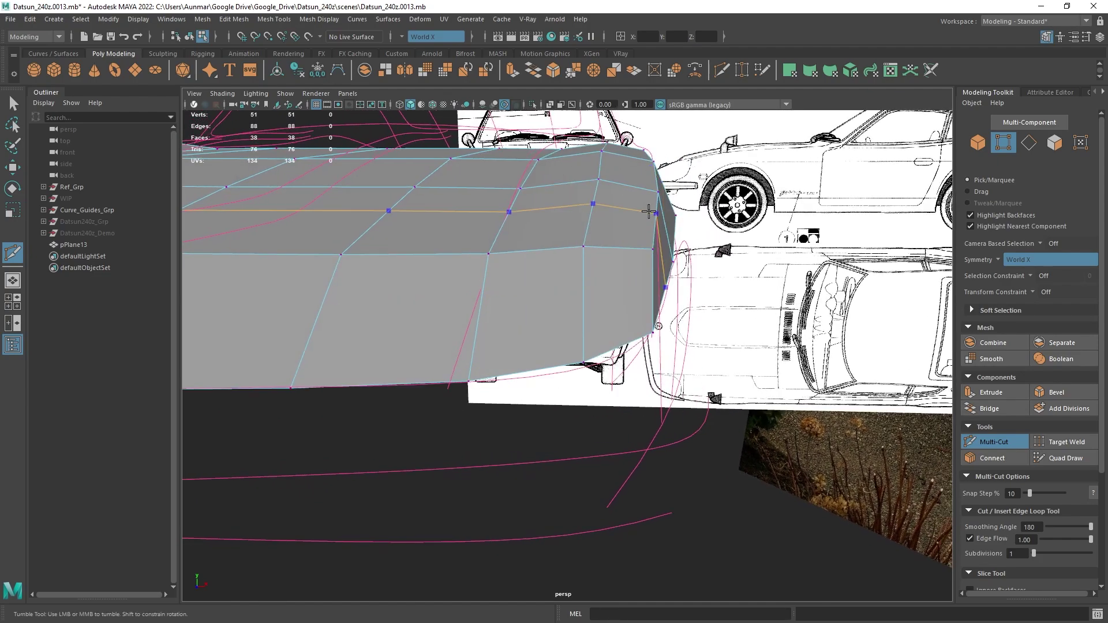
alt+drag(599, 179, 520, 169)
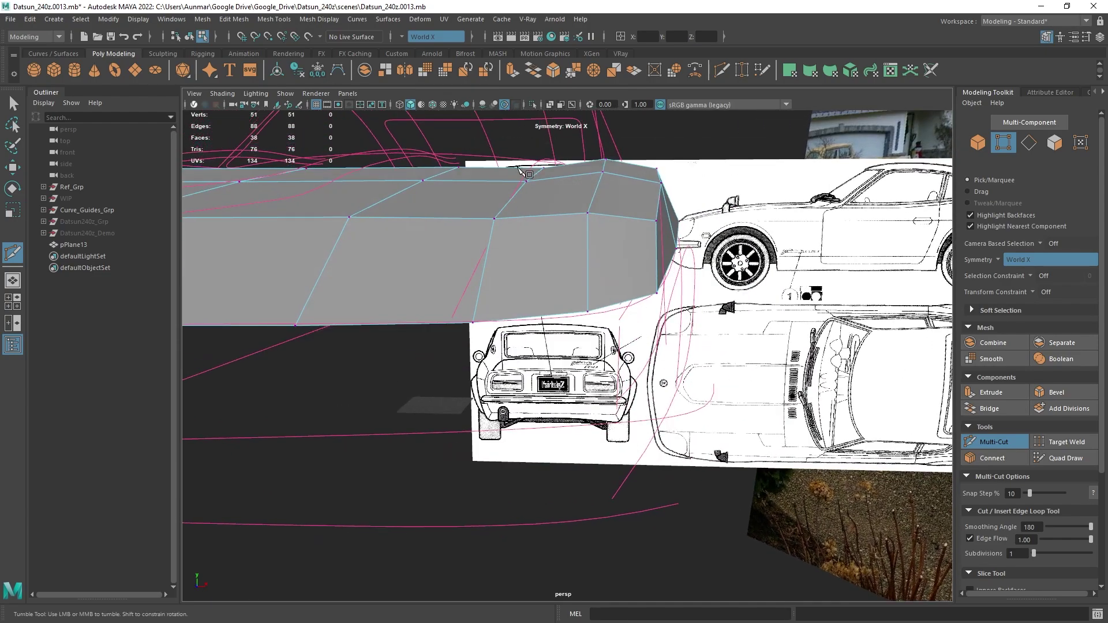
key(ctrl+z)
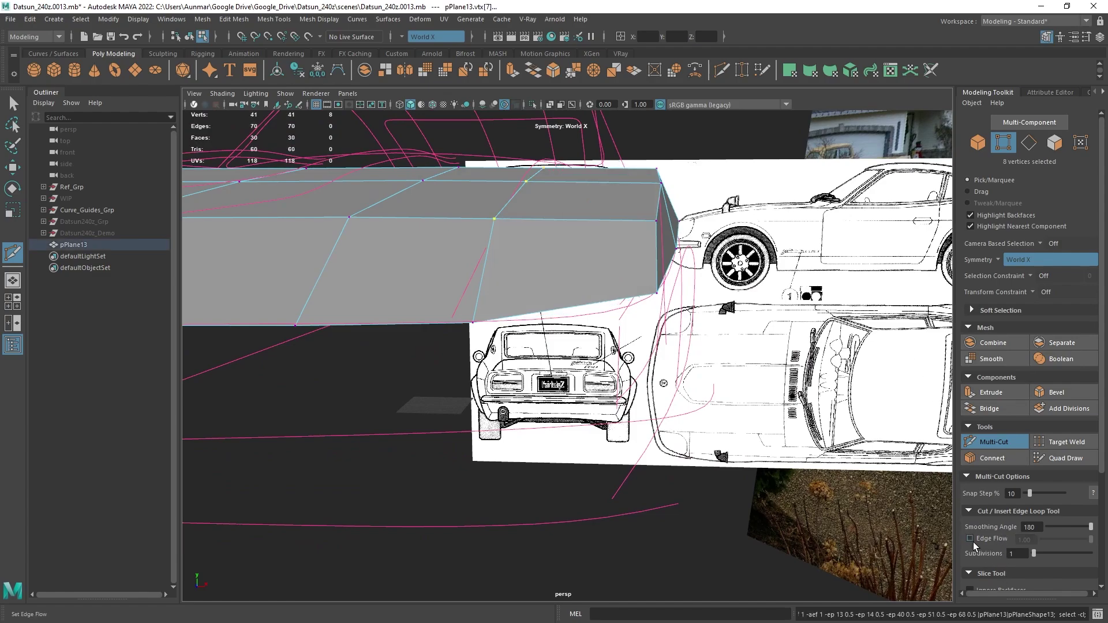
ctrl+middle_click(594, 240)
alt+drag(595, 242, 614, 289)
key(q)
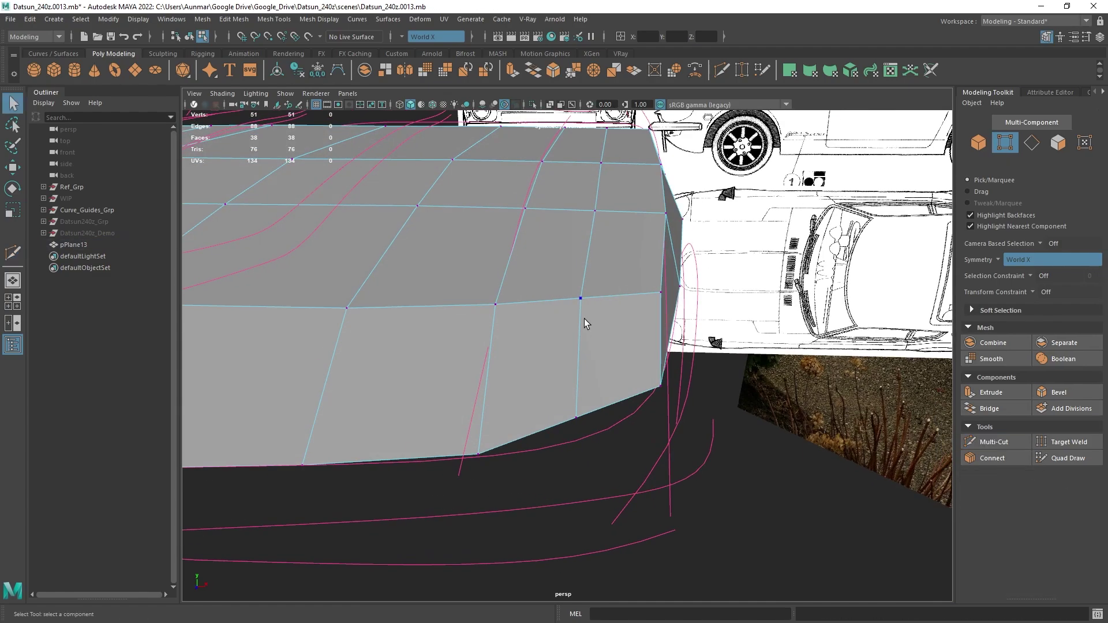
- Move the new loop's two front vertices near the nose corner forward along Z to about 180.90
click(582, 299)
shift+click(578, 416)
alt+drag(600, 415, 582, 428)
key(w)
alt+middle_drag(582, 429, 585, 302)
scroll(585, 302, up, 3)
drag(564, 323, 565, 343)
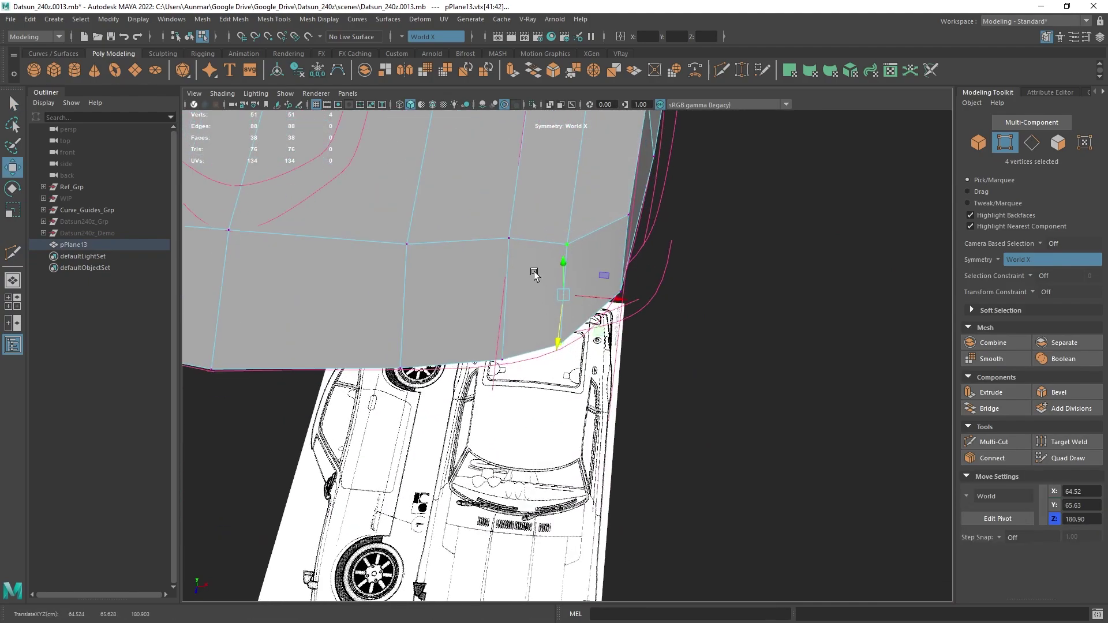
- Adjust the neighboring front vertex pair along Z, and position the new loop's upper corner vertex at about Z 170.59
click(515, 240)
shift+click(505, 349)
drag(498, 344, 497, 342)
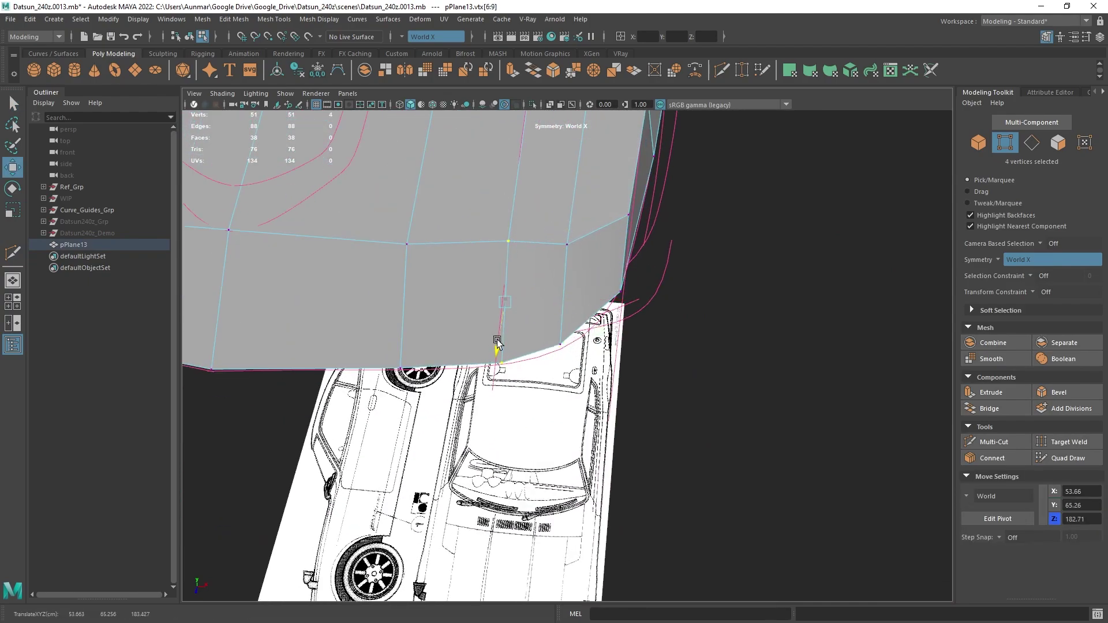
click(569, 246)
drag(561, 284, 615, 293)
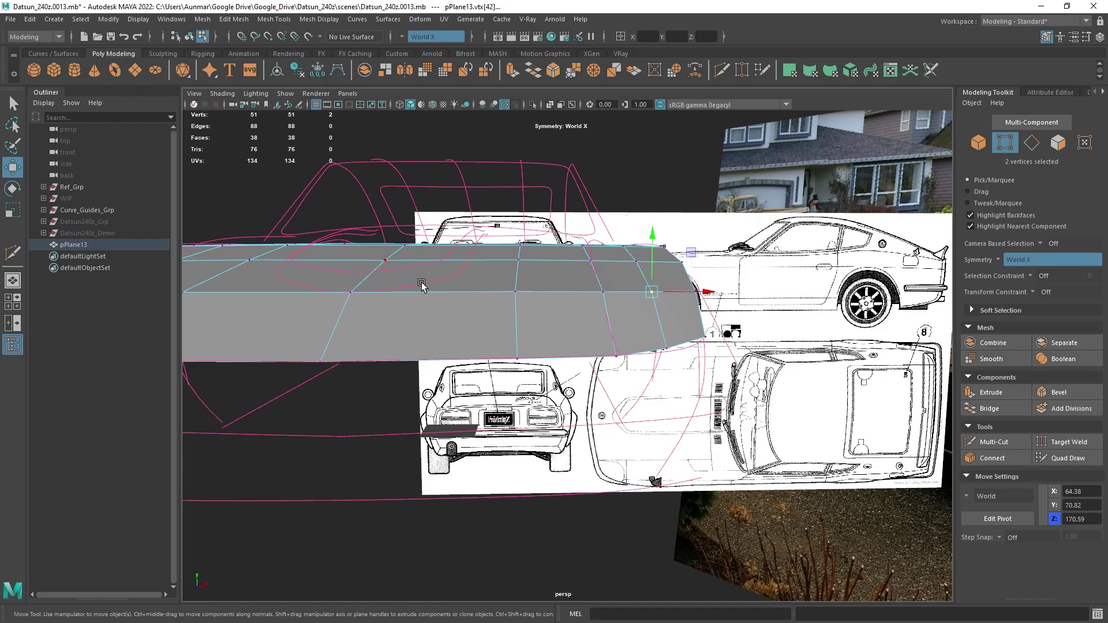
- Select the ten lower border edges around the nose, from one front wheel arch to the other
alt+drag(422, 282, 453, 285)
key(q)
right_drag(457, 261, 457, 228)
alt+drag(459, 248, 490, 289)
click(563, 291)
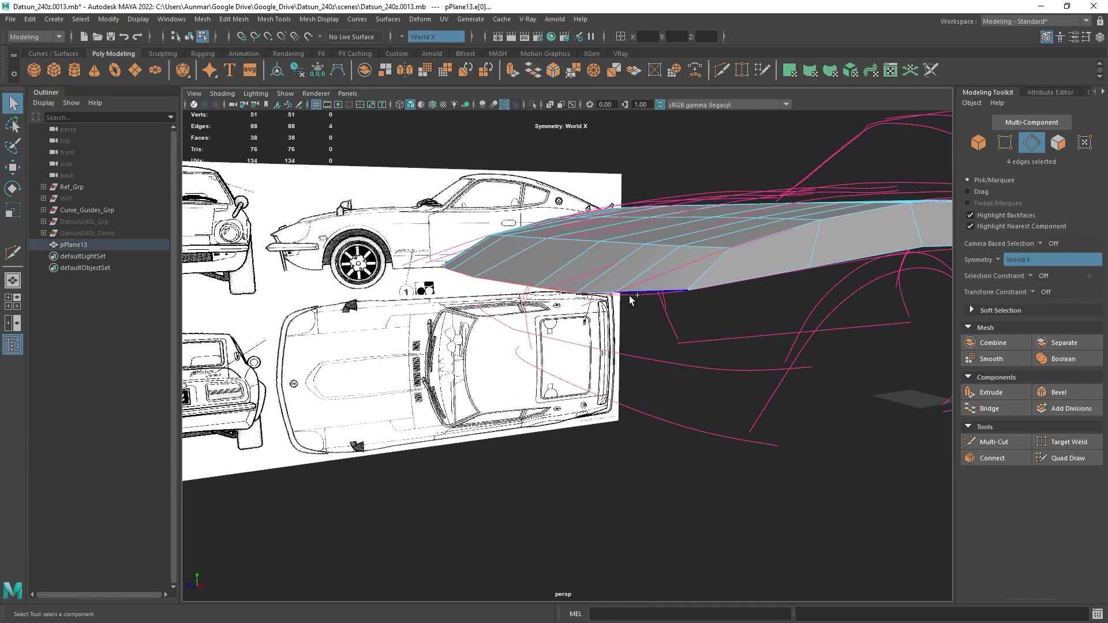
shift+click(745, 285)
alt+drag(745, 286, 761, 364)
key(space)
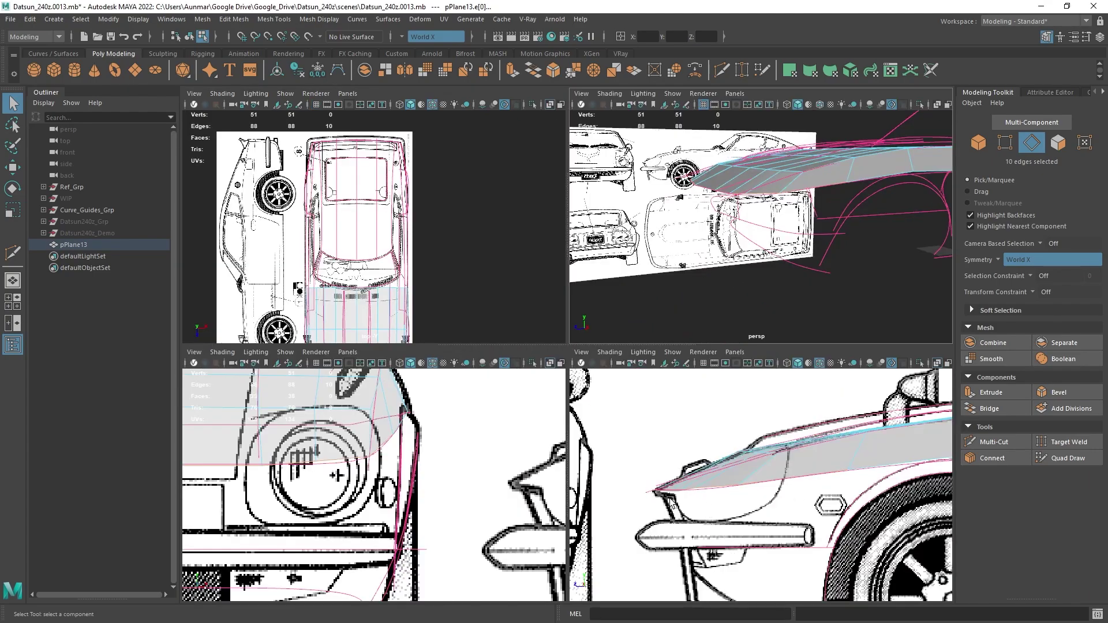
key(space)
alt+drag(754, 228, 648, 268)
- Extrude the selected nose edges straight down to about Y 44.28 and compare them with the side blueprint
key(w)
alt+drag(714, 265, 575, 289)
alt+middle_drag(716, 270, 764, 250)
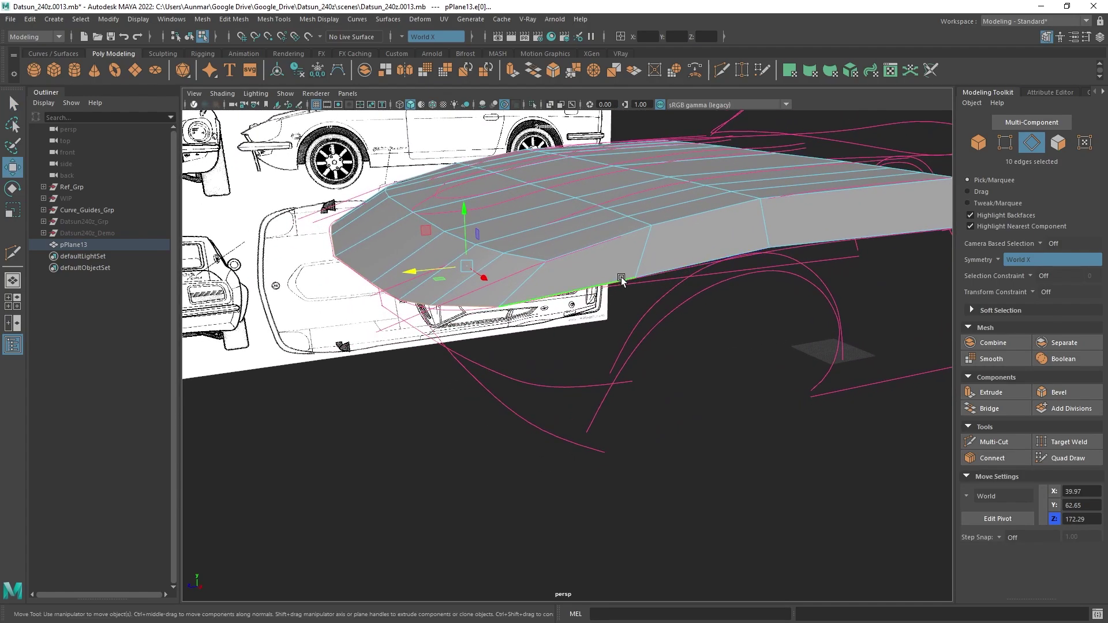
alt+middle_drag(607, 290, 687, 268)
shift+drag(538, 214, 540, 281)
key(space)
key(space)
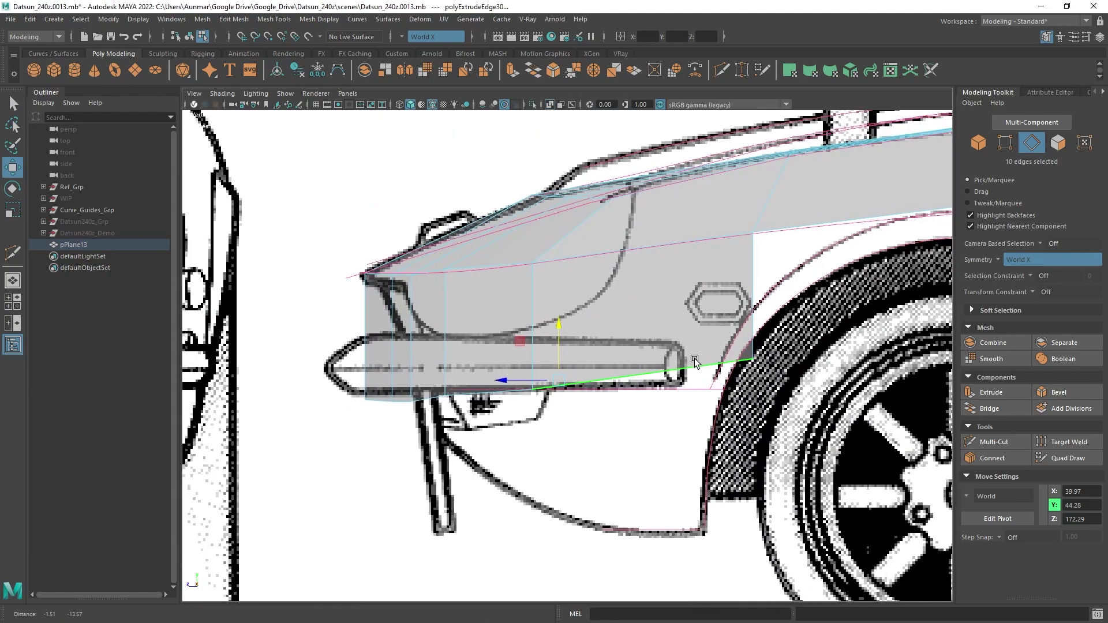
- Slant the extruded strip by moving its lower vertices back, placing the rear pair at about Y 43.62 and Z 152.94
right_drag(508, 281, 394, 266)
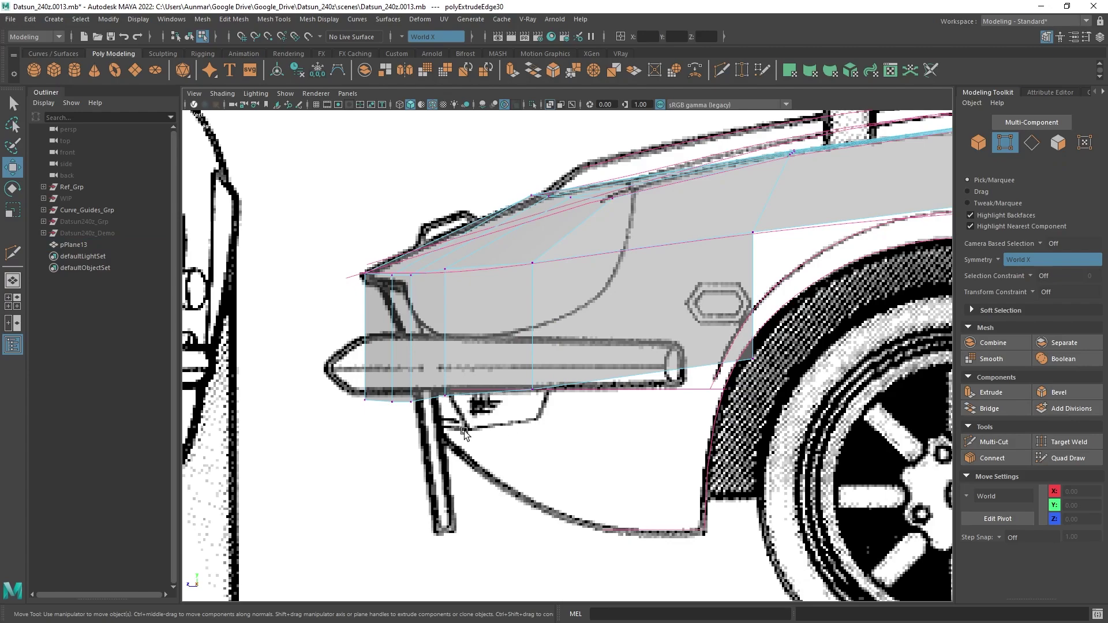
drag(282, 353, 378, 417)
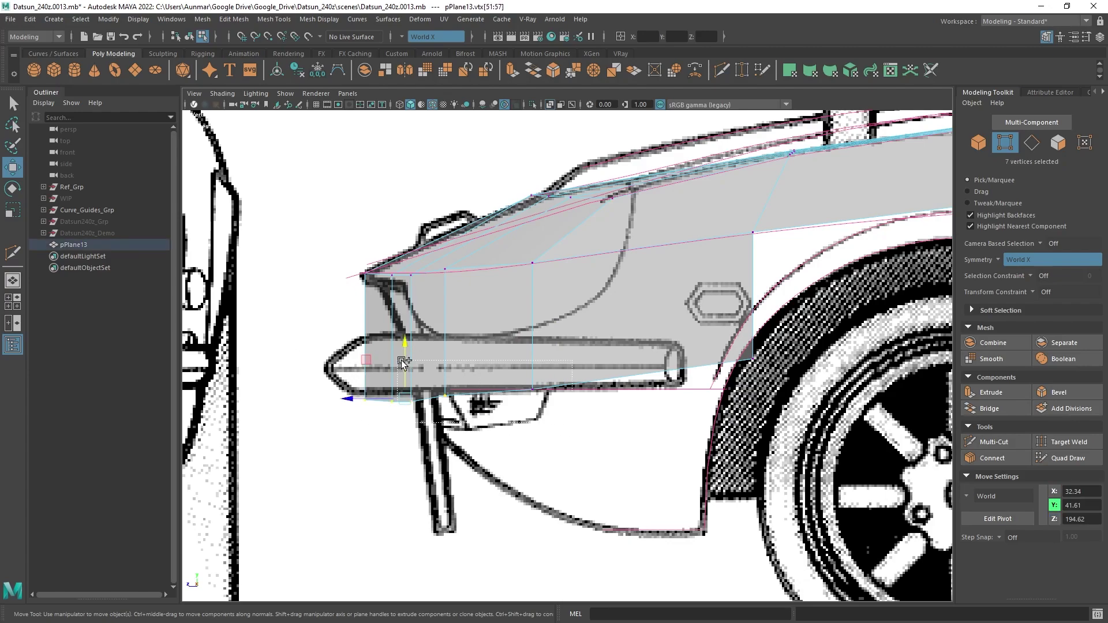
shift+drag(402, 362, 453, 398)
drag(804, 385, 669, 360)
alt+middle_drag(739, 355, 520, 377)
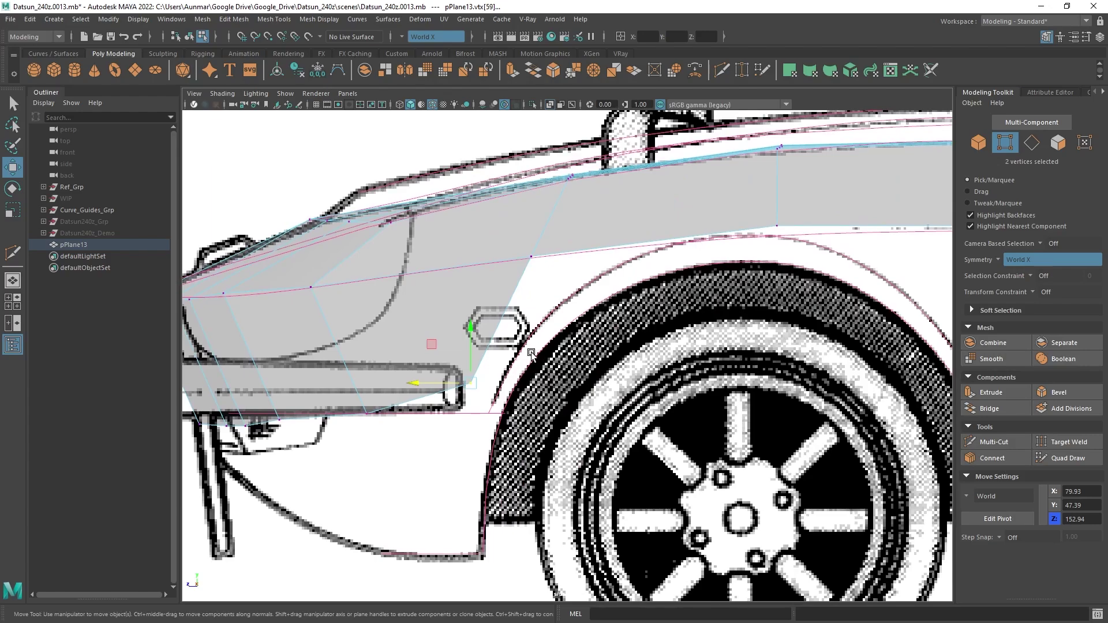
alt+middle_drag(485, 321, 577, 300)
drag(555, 312, 554, 330)
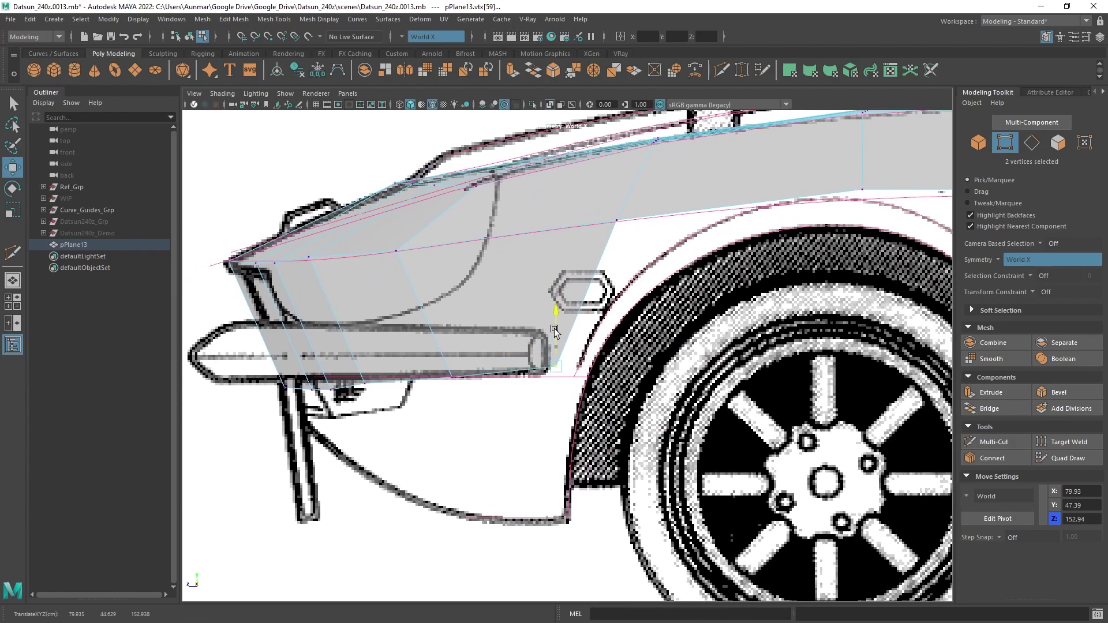
- Flatten the eleven lower vertices of the strip to one height by scaling them along Y
alt+middle_drag(497, 282, 548, 253)
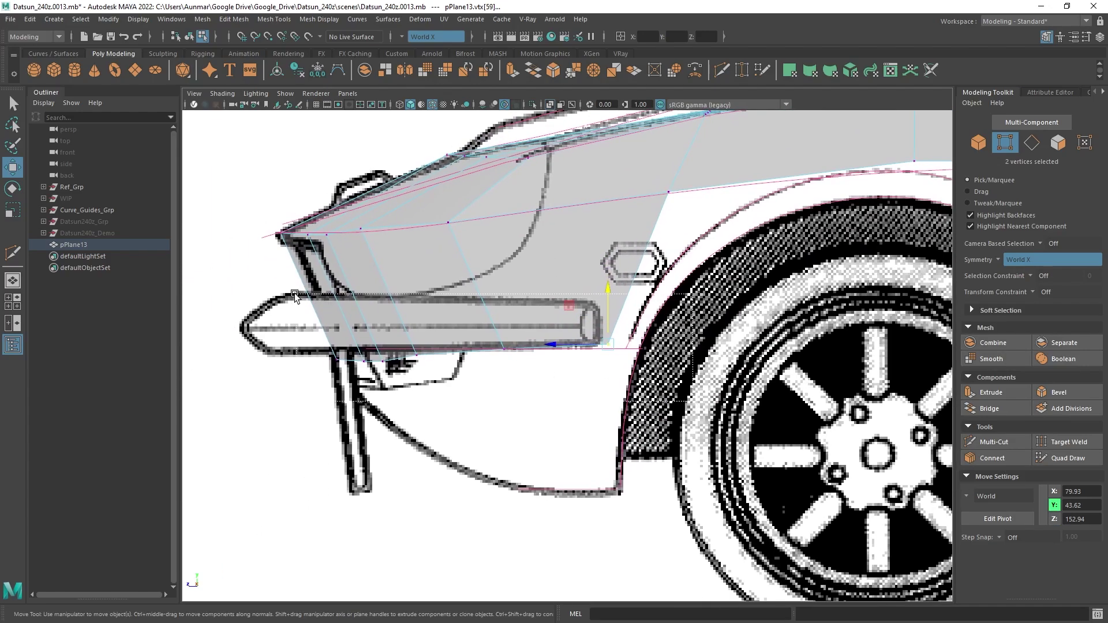
drag(295, 295, 295, 295)
key(r)
drag(486, 288, 479, 351)
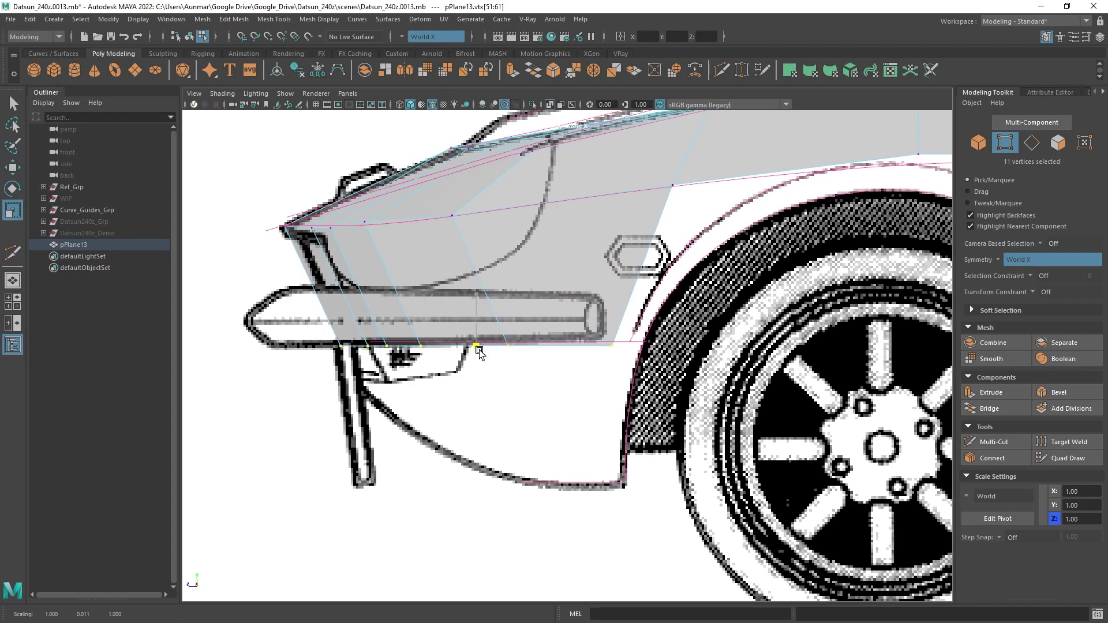
key(w)
- Extrude the ten lower border edges down to the bottom of the front valance at about Y 22.46
right_drag(545, 244, 535, 160)
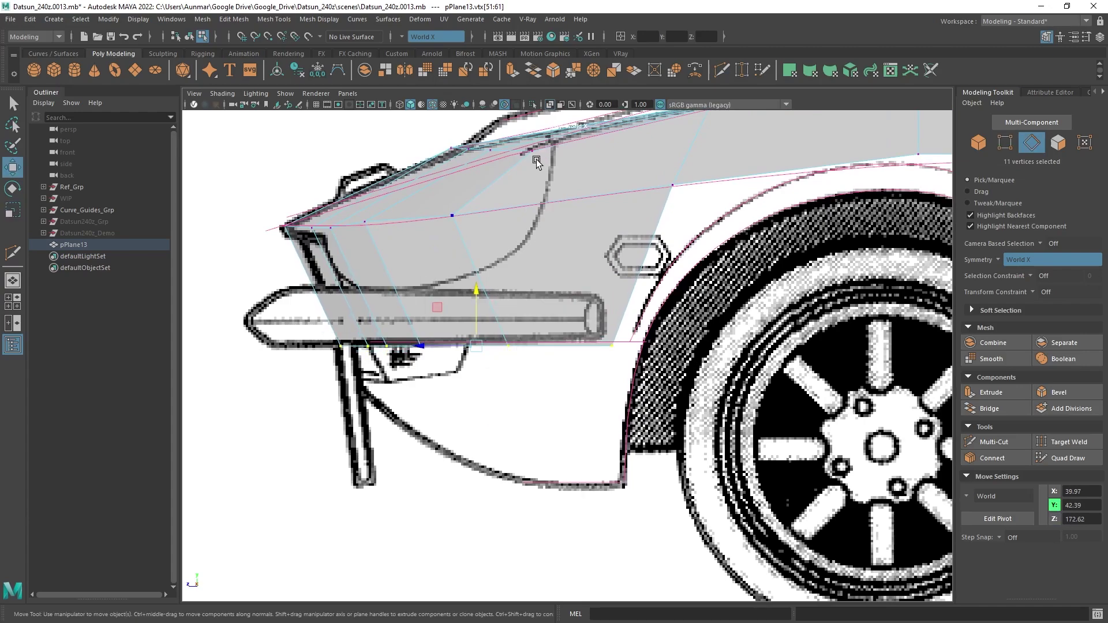
key(q)
key(w)
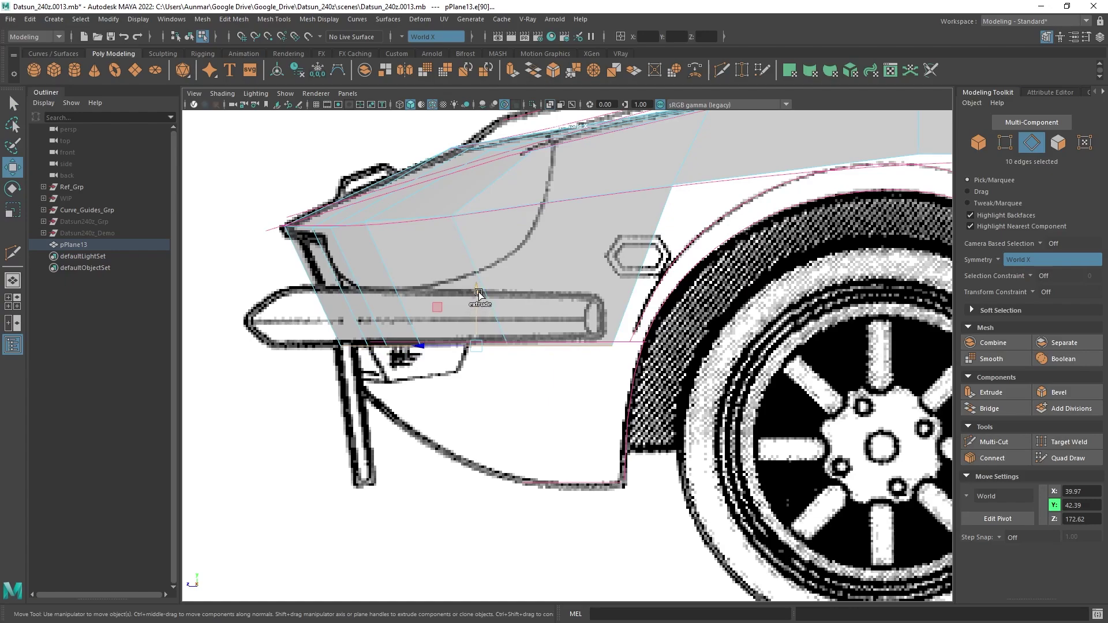
shift+drag(472, 297, 467, 437)
alt+middle_drag(564, 362, 549, 329)
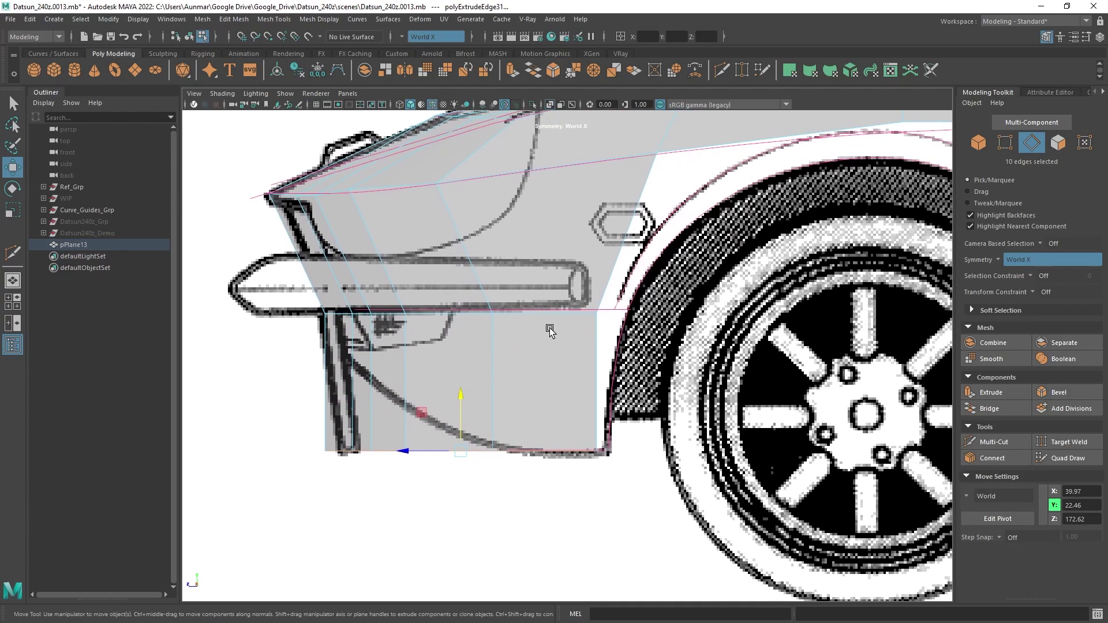
key(space)
key(space)
alt+drag(702, 274, 670, 286)
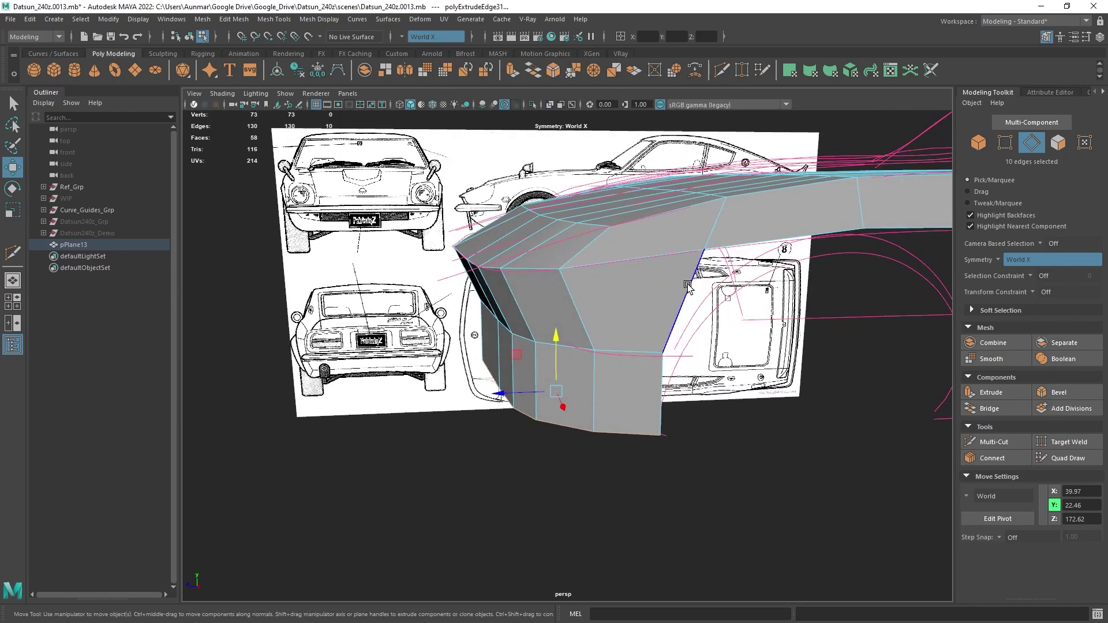
key(space)
key(space)
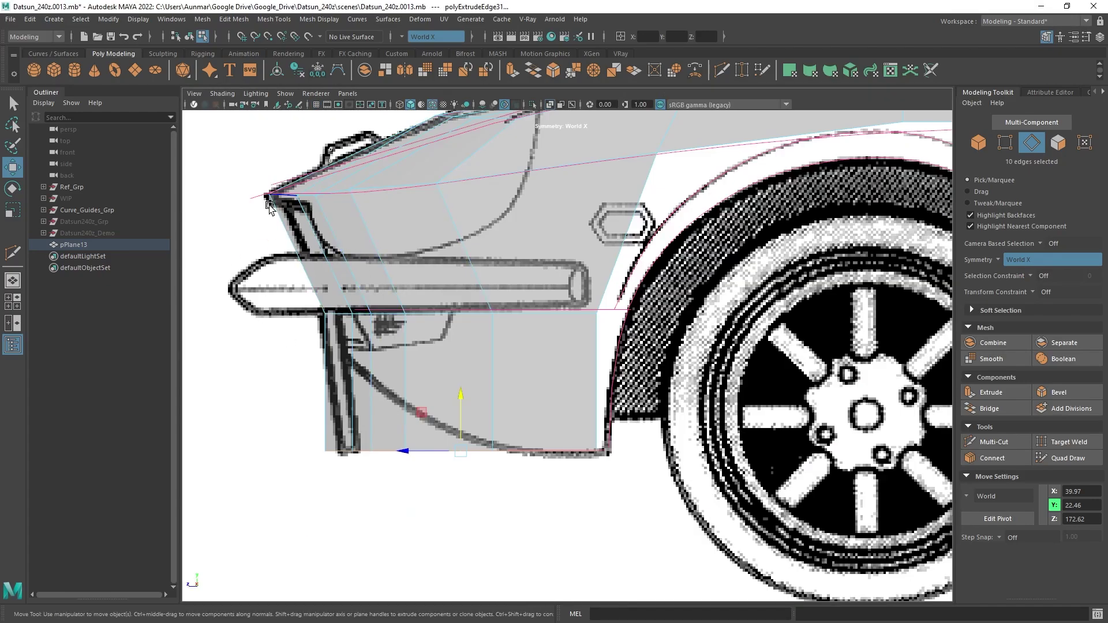
- Slide the valance's bottom vertices back along Z in progressively smaller groups to follow the blueprint's curved lower edge
right_drag(520, 317, 524, 458)
drag(288, 376, 288, 375)
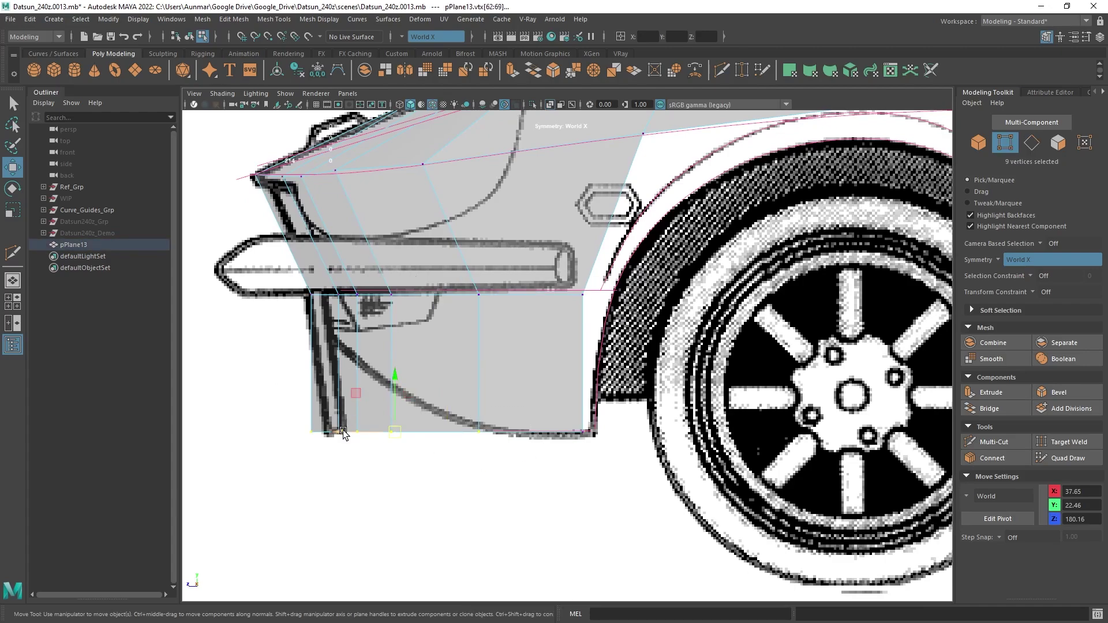
drag(343, 431, 438, 439)
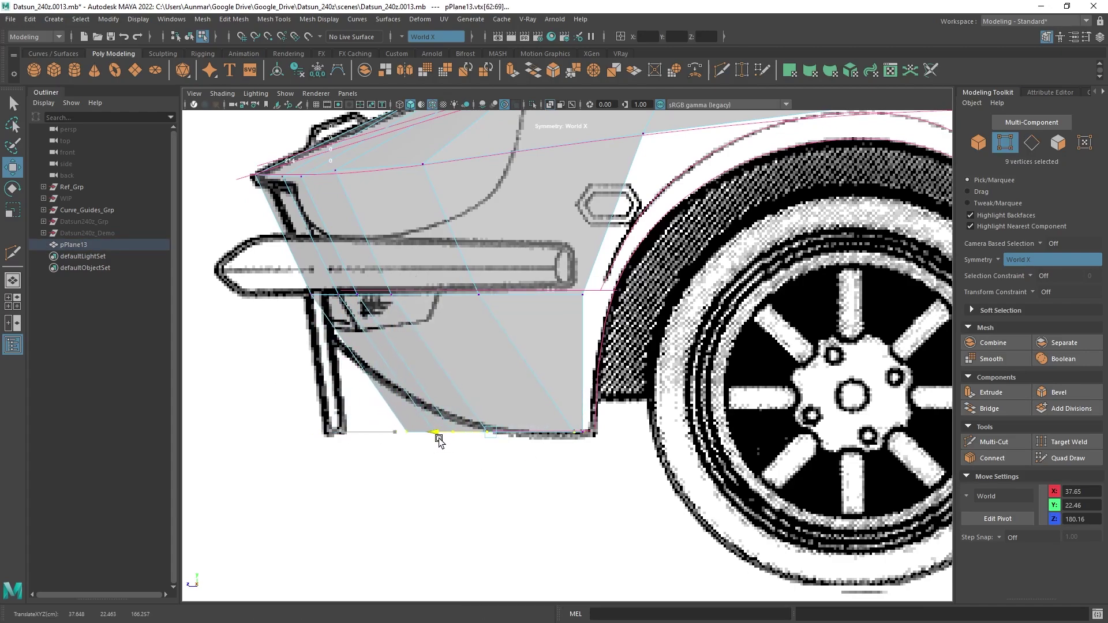
drag(596, 438, 544, 407)
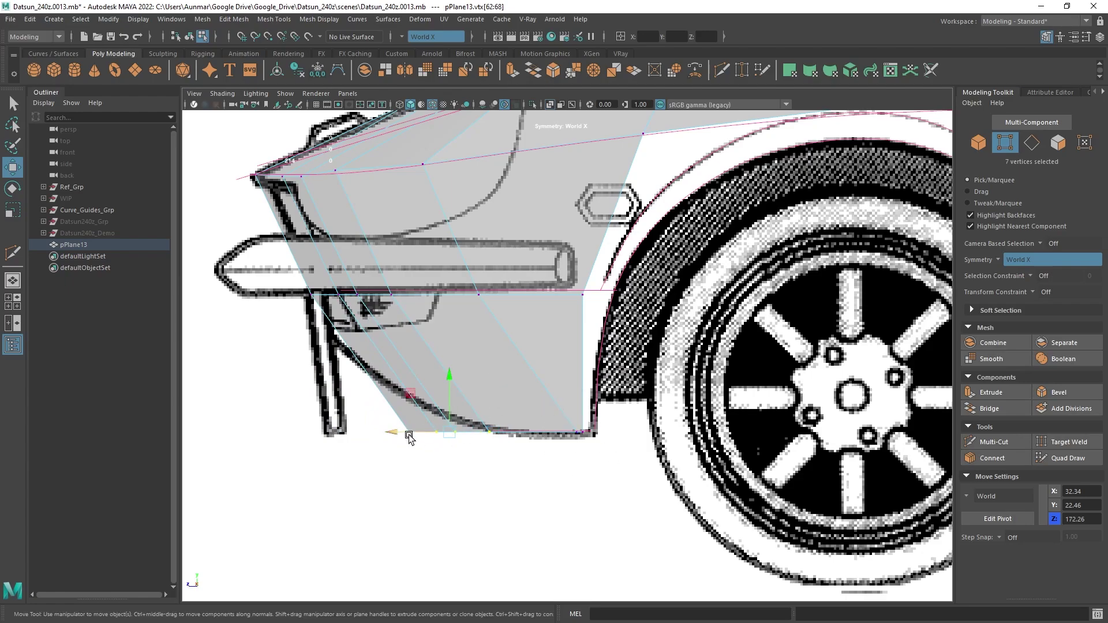
middle_drag(409, 437, 461, 427)
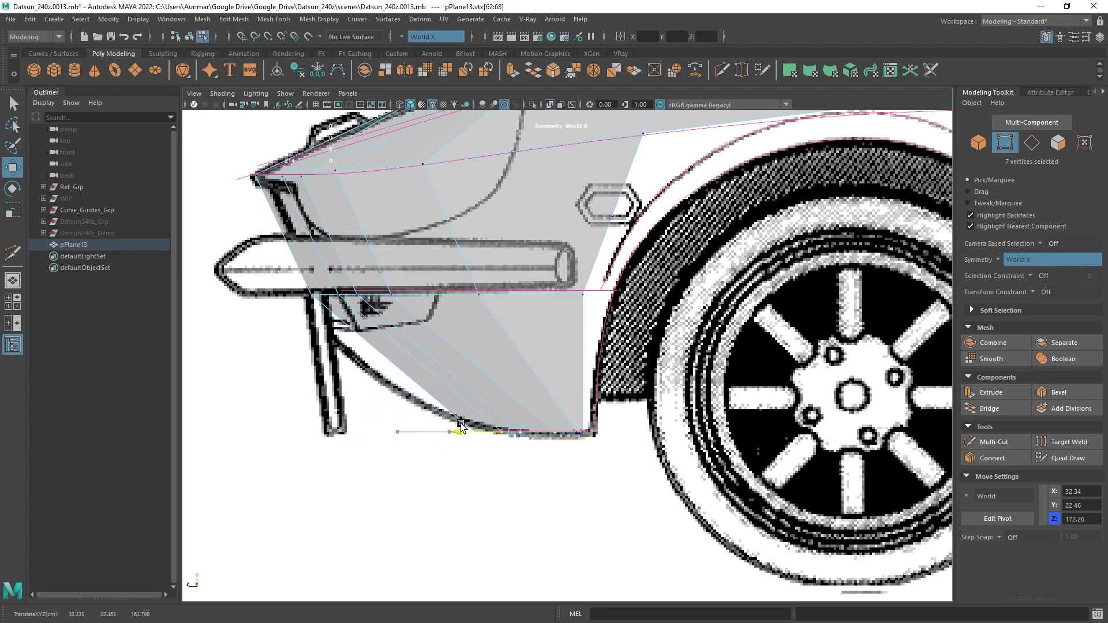
- Fit the valance's bottom rear corner vertex to the guide curves at about X 74.75 and Z 151.64
key(space)
key(space)
alt+drag(624, 265, 684, 385)
click(619, 372)
middle_drag(684, 386, 653, 370)
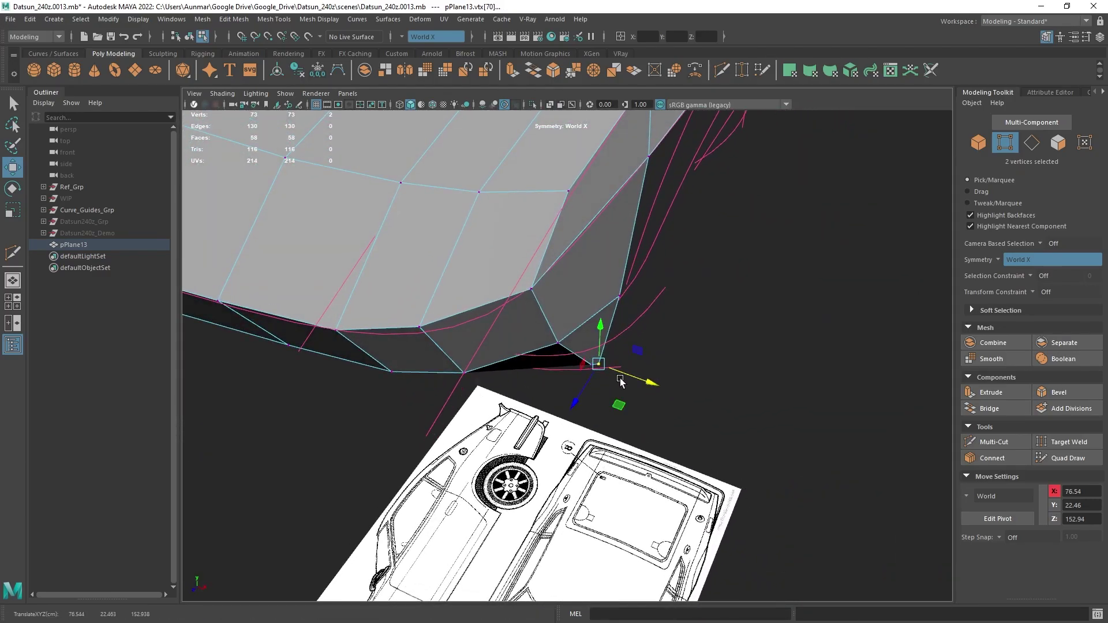
mouse_move(620, 379)
alt+mouse_down()
mouse_move(581, 398)
mouse_move(604, 376)
alt+mouse_up()
alt+drag(605, 376, 517, 328)
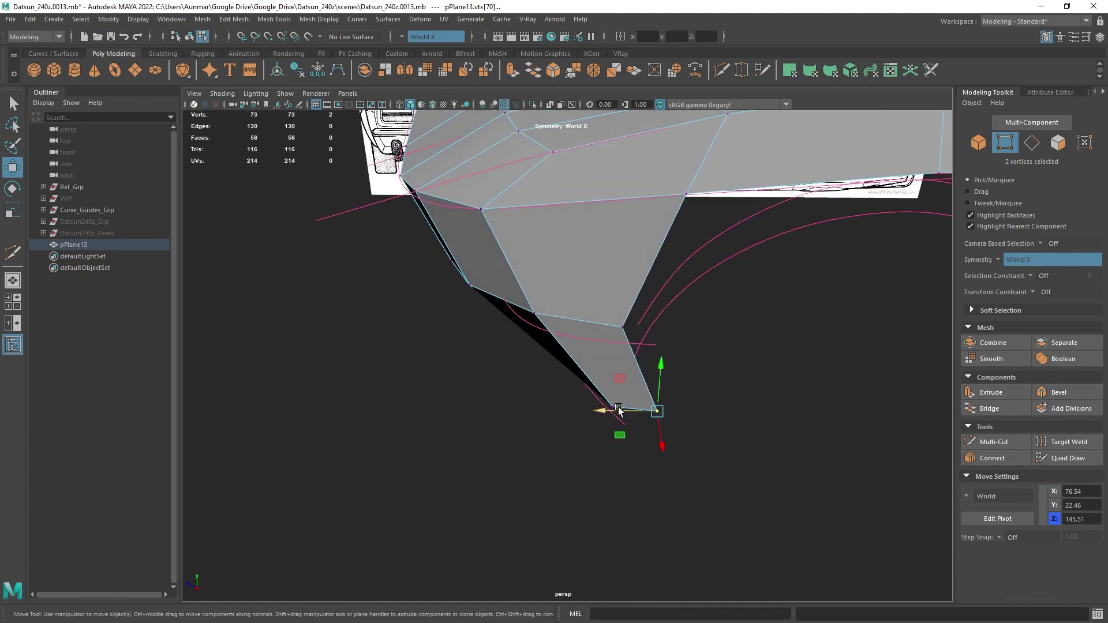
drag(618, 410, 580, 411)
mouse_move(612, 427)
alt+mouse_down()
mouse_move(616, 443)
mouse_move(628, 436)
alt+mouse_up()
scroll(623, 430, down, 4)
alt+middle_drag(623, 430, 525, 410)
alt+drag(524, 410, 504, 376)
alt+drag(582, 342, 470, 346)
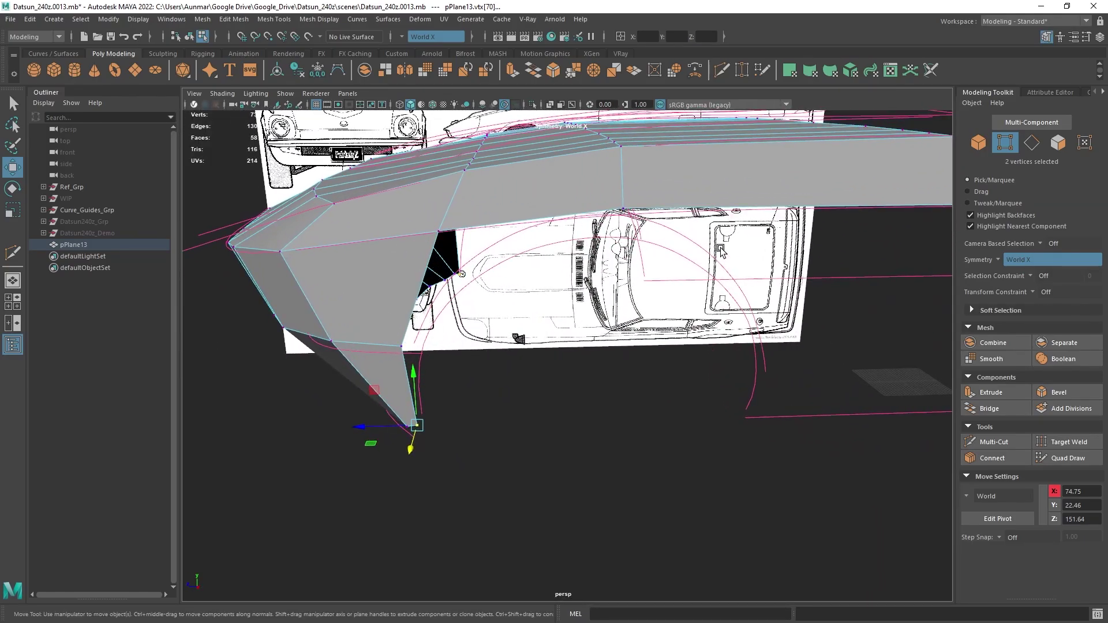
- Return to object mode and examine the blocked-out hood, fenders and valance from several angles against the guide curves
alt+drag(721, 252, 629, 187)
key(q)
right_drag(630, 185, 695, 153)
alt+drag(695, 154, 713, 226)
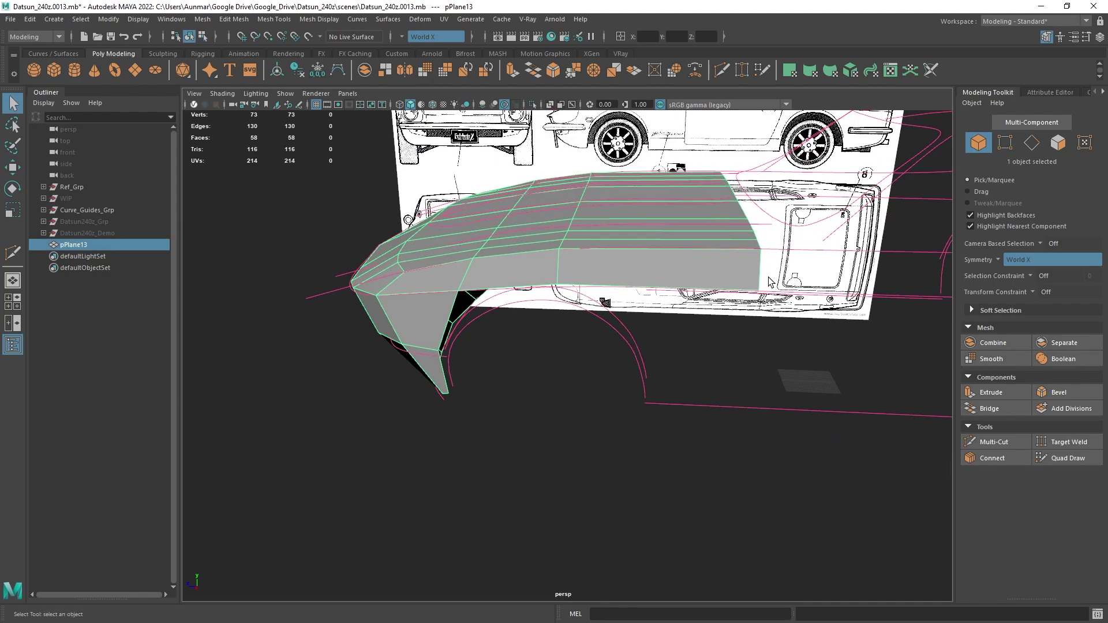
alt+drag(552, 394, 589, 418)
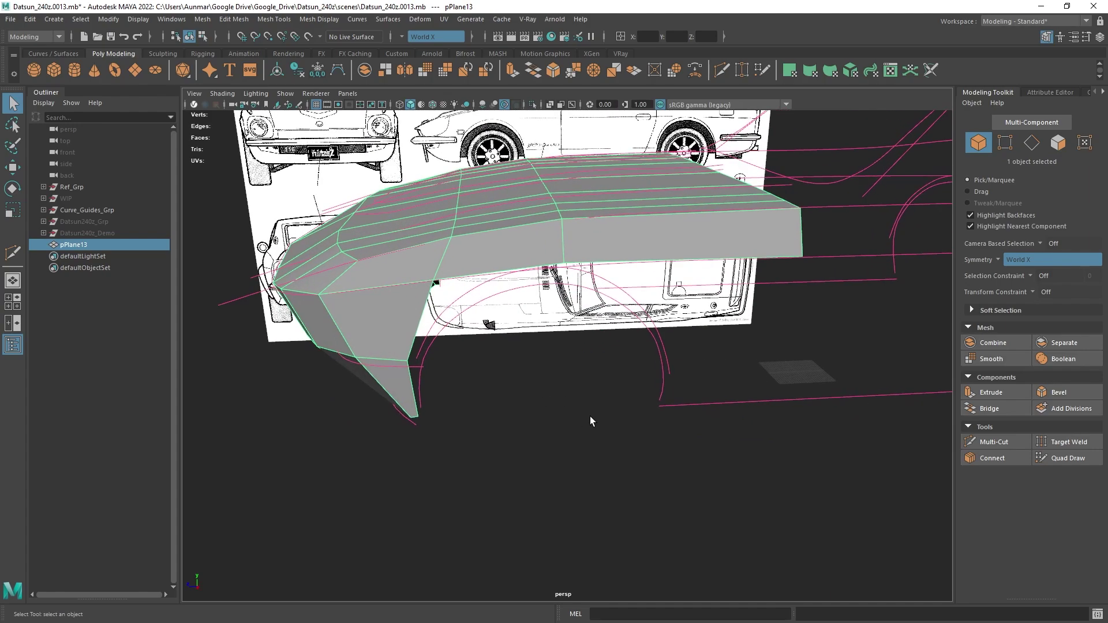
alt+middle_drag(590, 417, 590, 370)
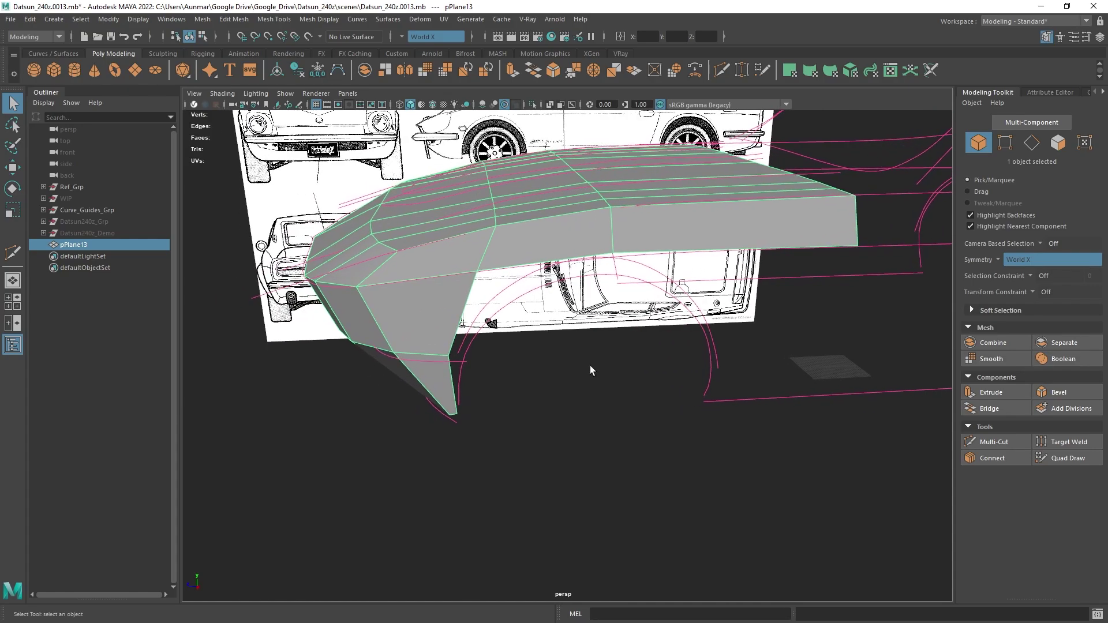
alt+drag(590, 366, 619, 348)
alt+drag(522, 227, 663, 188)
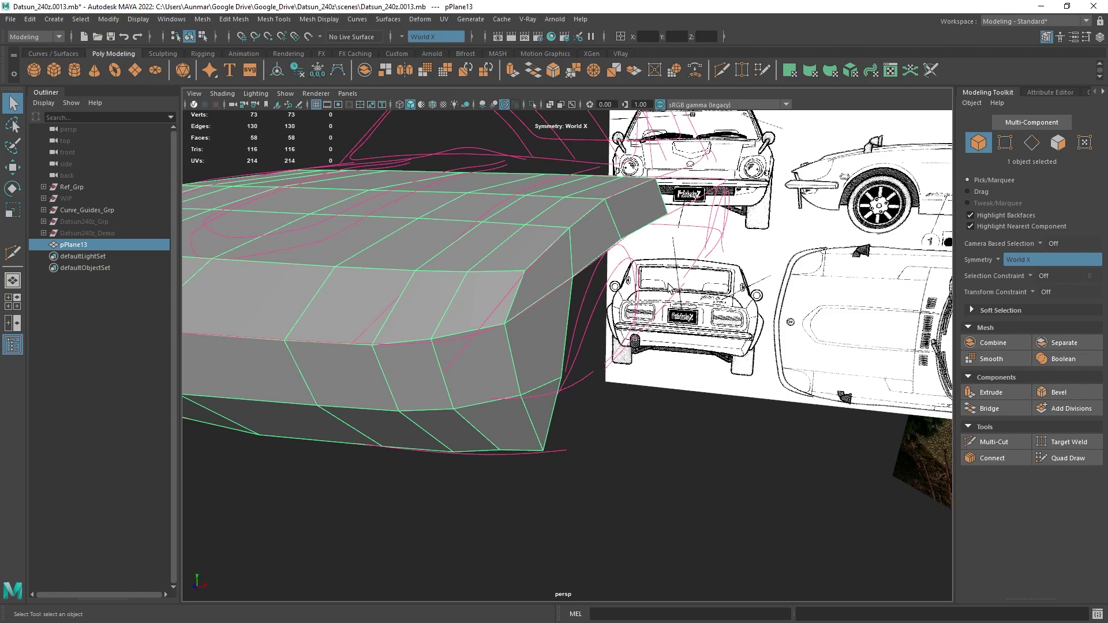
alt+drag(670, 288, 567, 303)
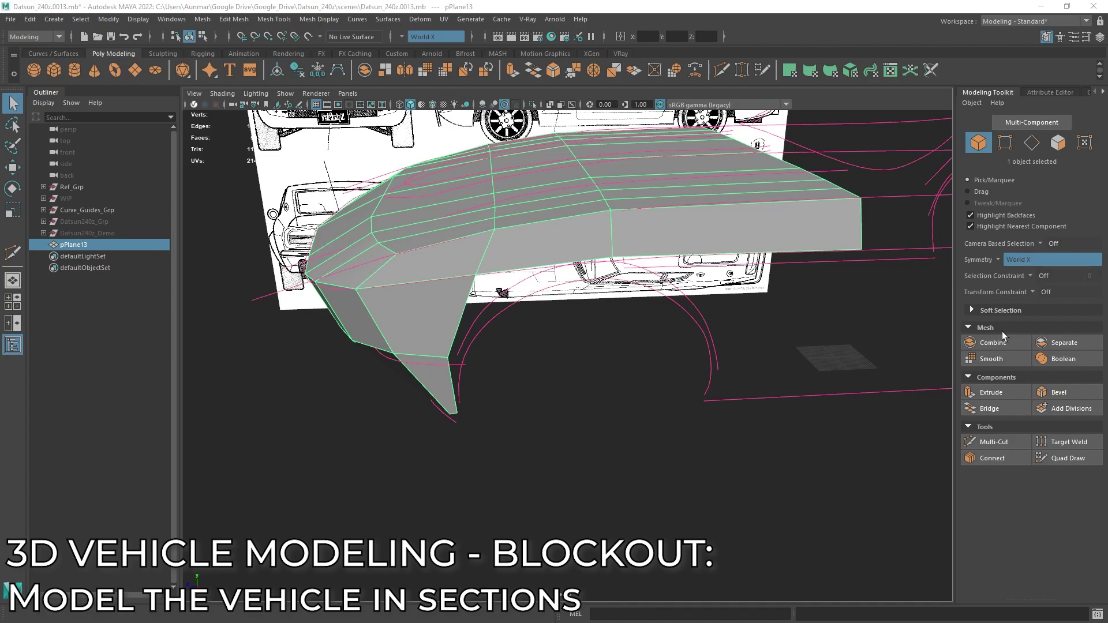
alt+drag(524, 179, 459, 328)
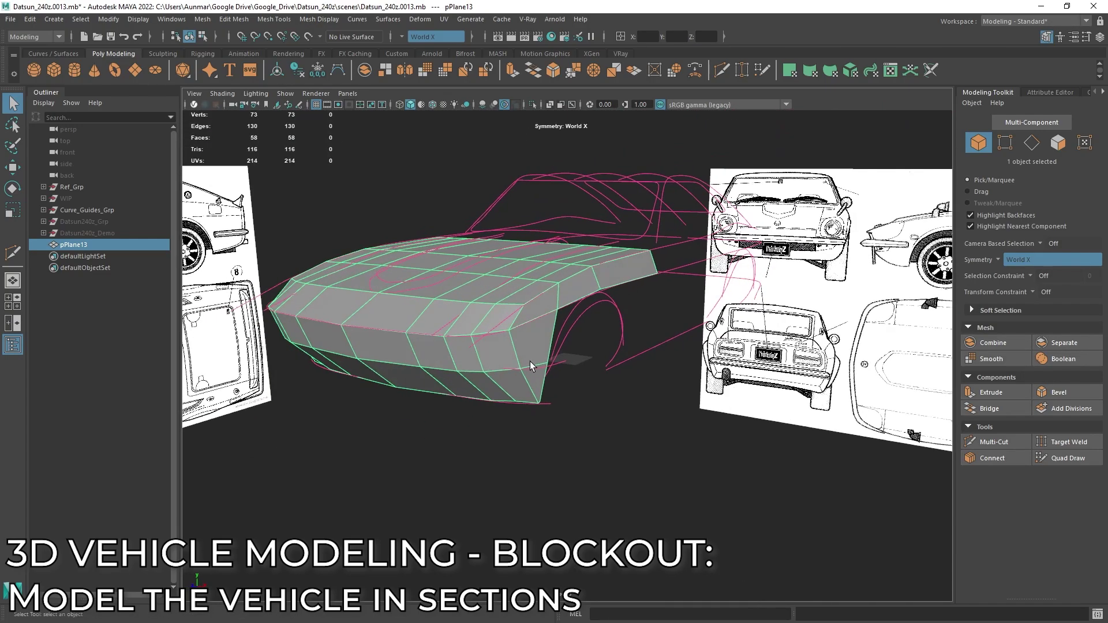
- Create a polygon cylinder and move it toward the front wheel arch, to about Y -8.98 and Z 128.11
alt+drag(486, 365, 443, 350)
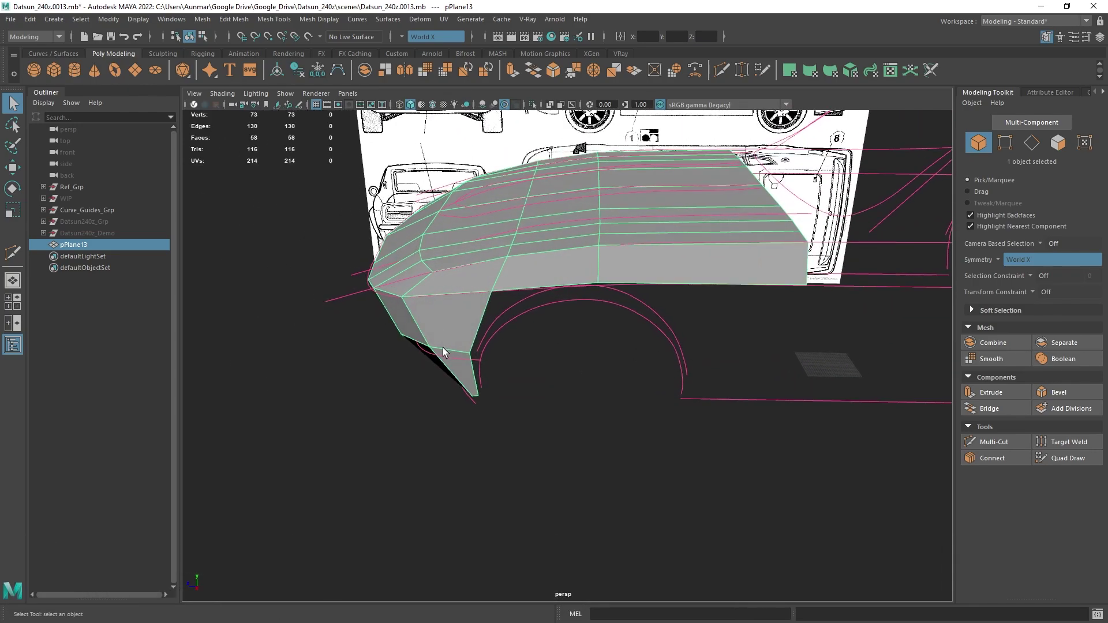
click(597, 374)
alt+drag(696, 332, 792, 345)
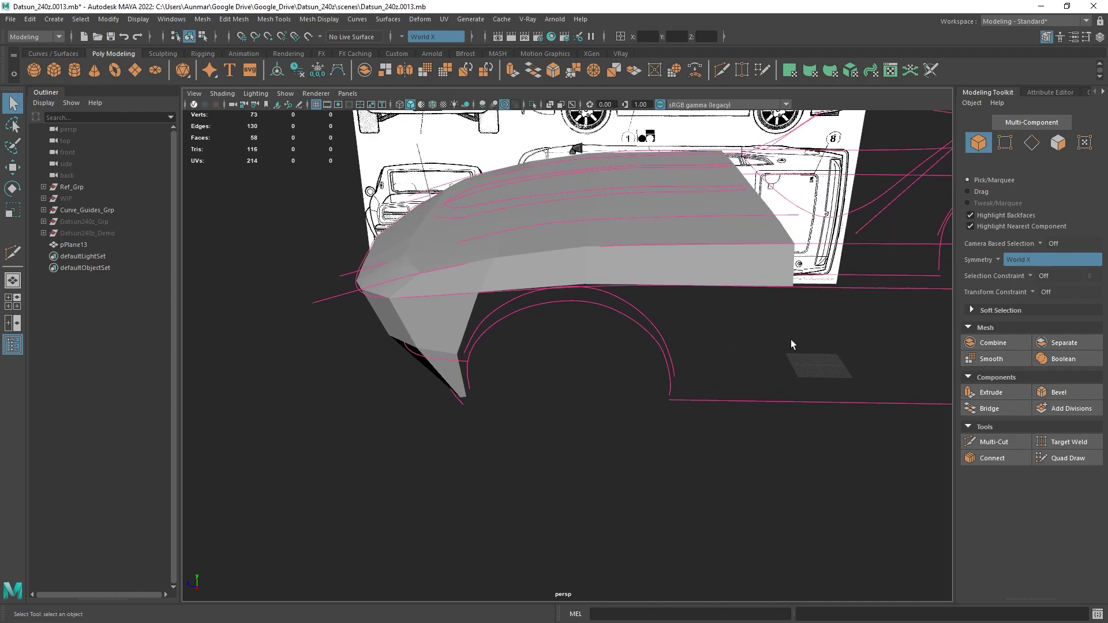
shift+right_click(782, 343)
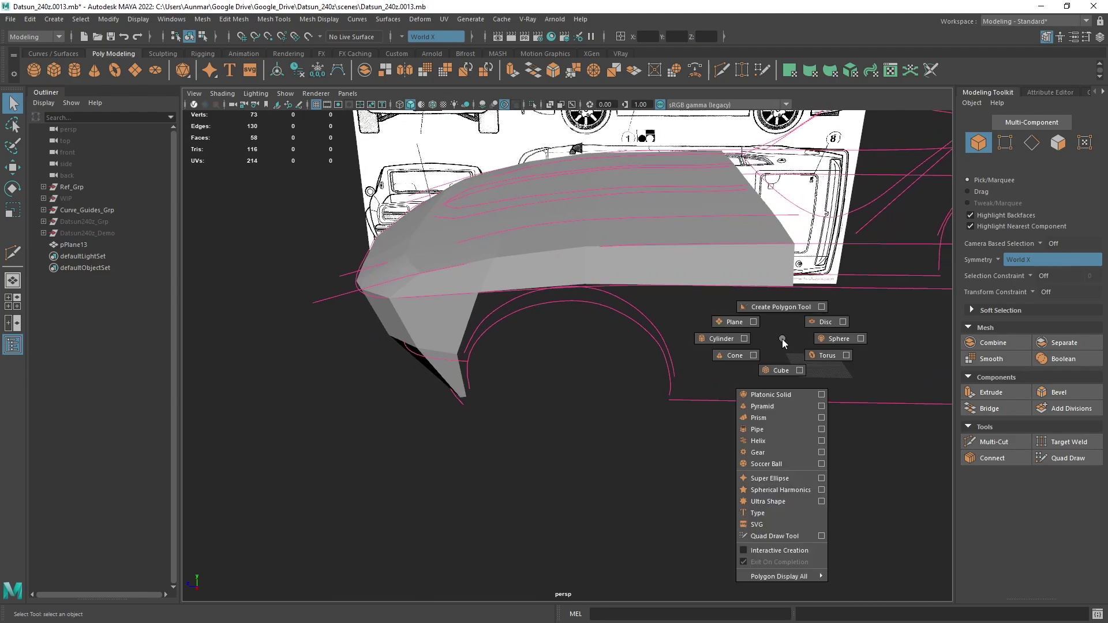
shift+right_drag(714, 338, 715, 336)
alt+drag(715, 336, 749, 342)
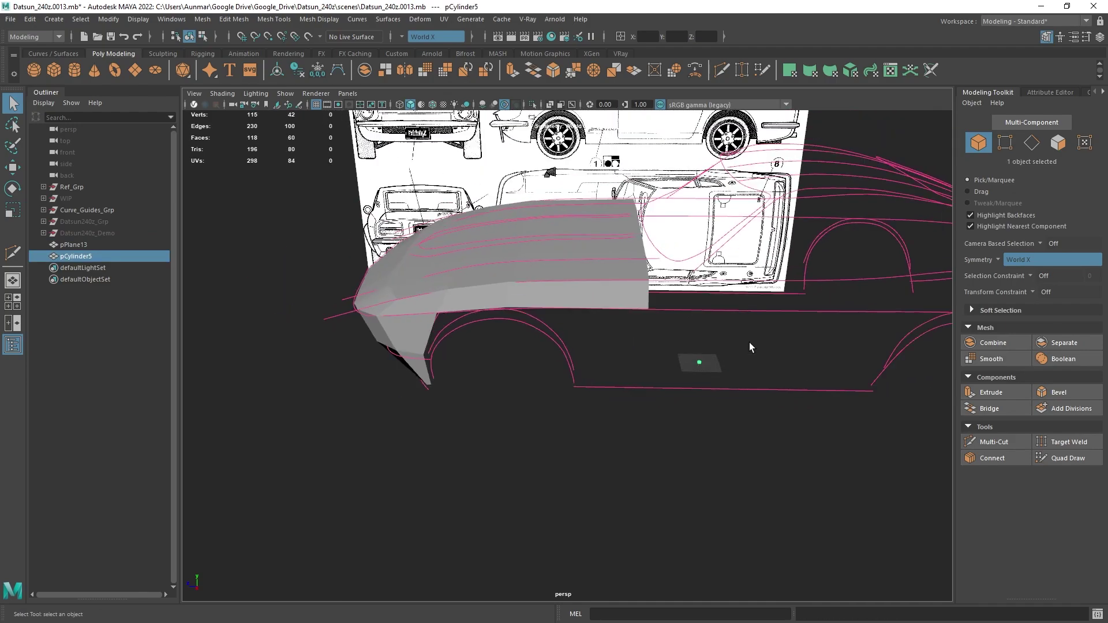
key(e)
key(w)
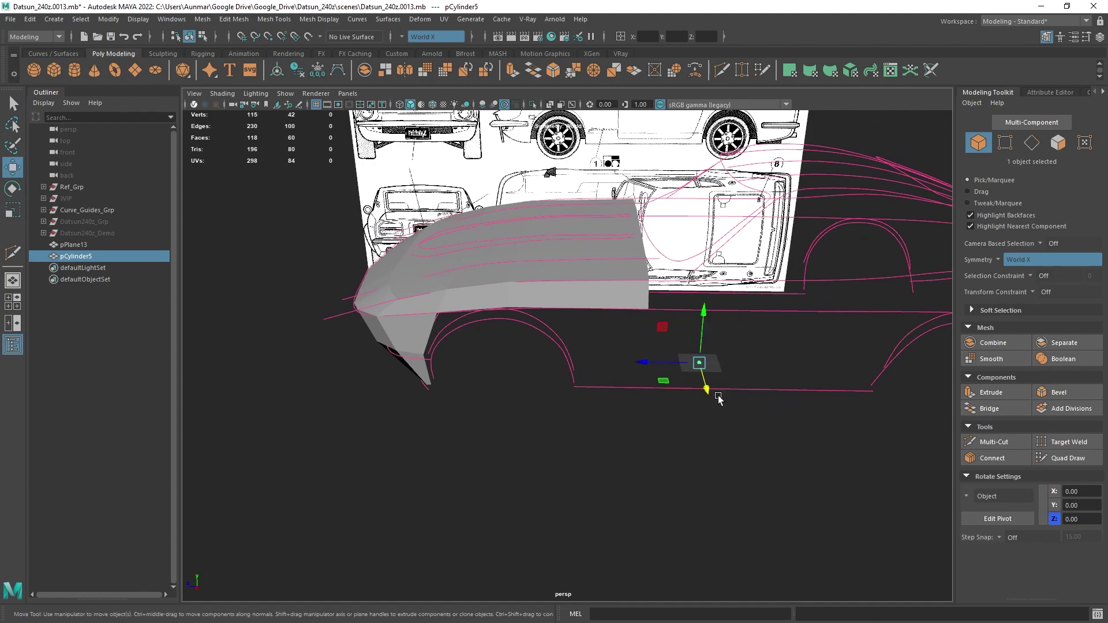
drag(668, 334, 465, 333)
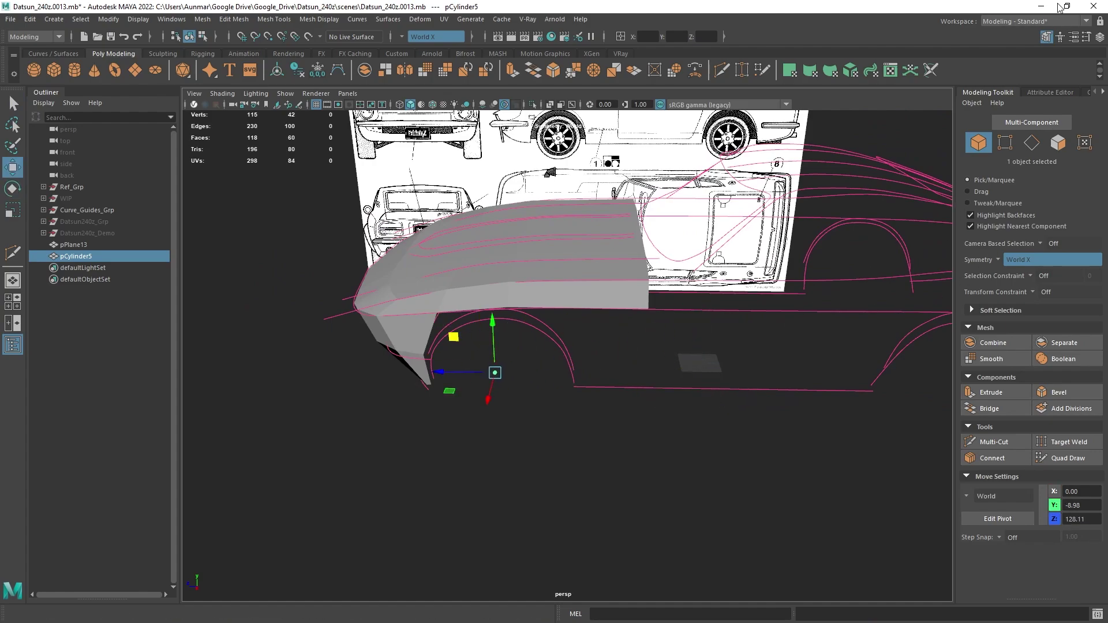
- Set the cylinder's Rotate Z to -90 and scale it uniformly to about 21.26
click(1099, 37)
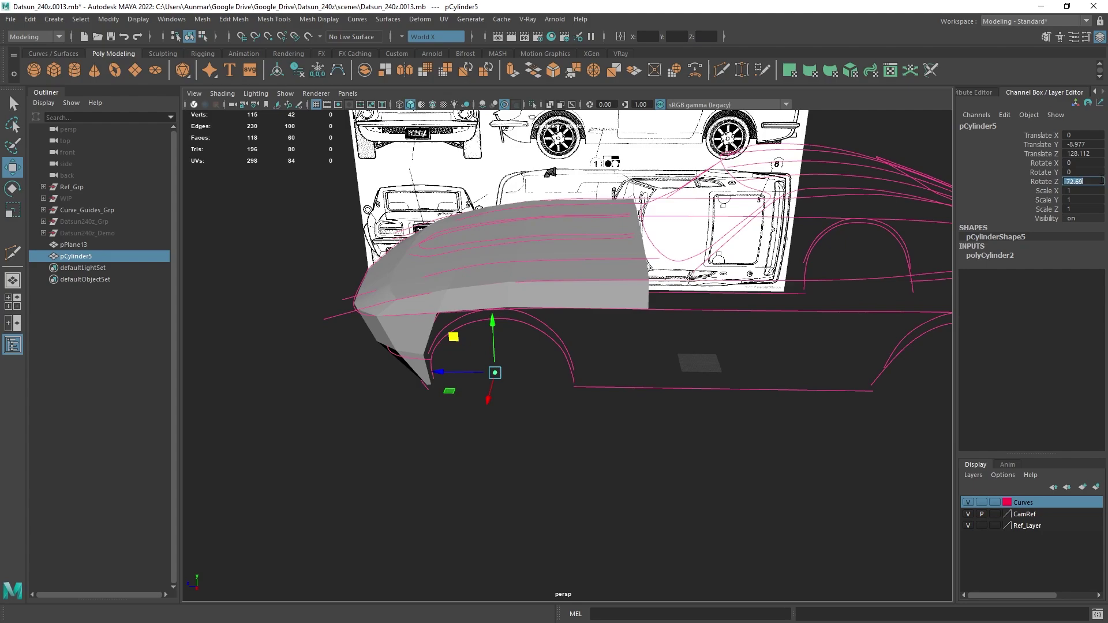
alt+middle_drag(601, 358, 606, 354)
key(r)
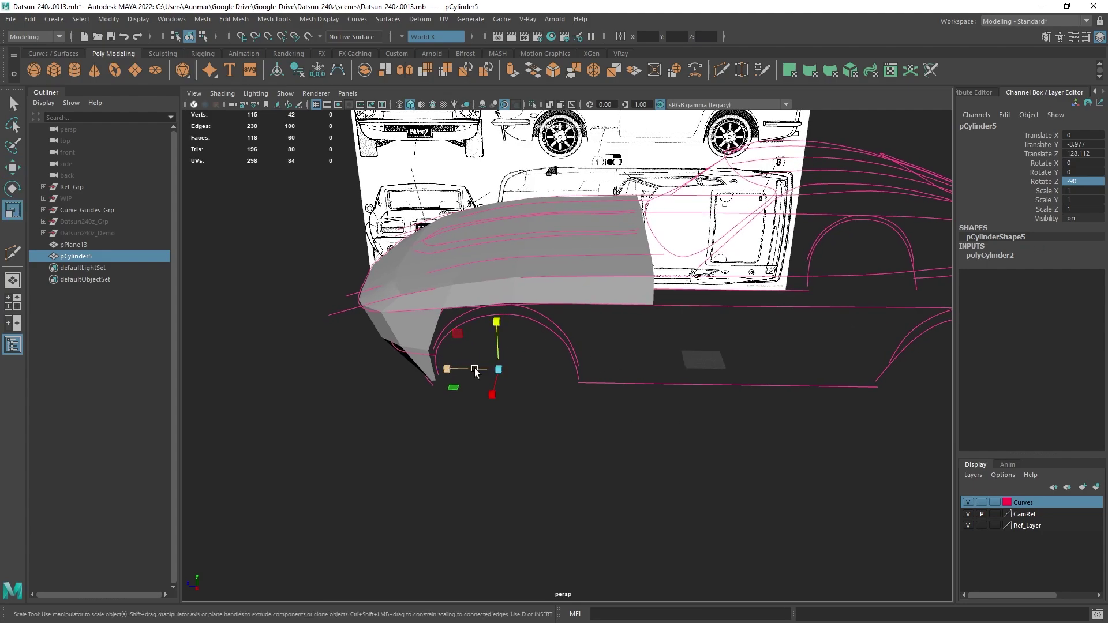
drag(498, 370, 901, 299)
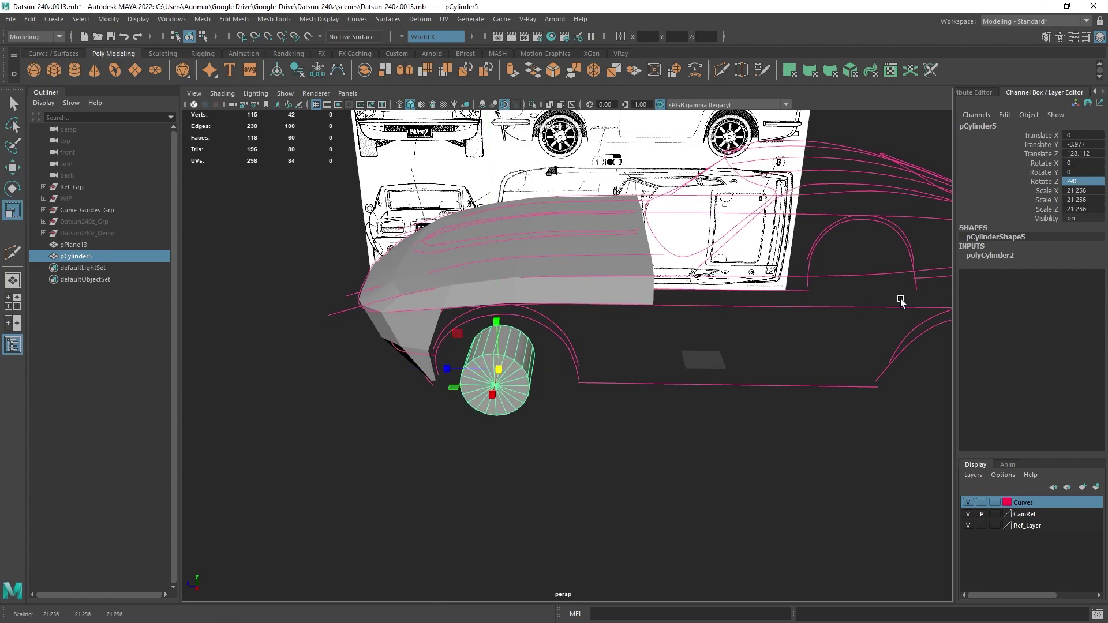
- Set the cylinder's axis subdivisions to 16
click(985, 256)
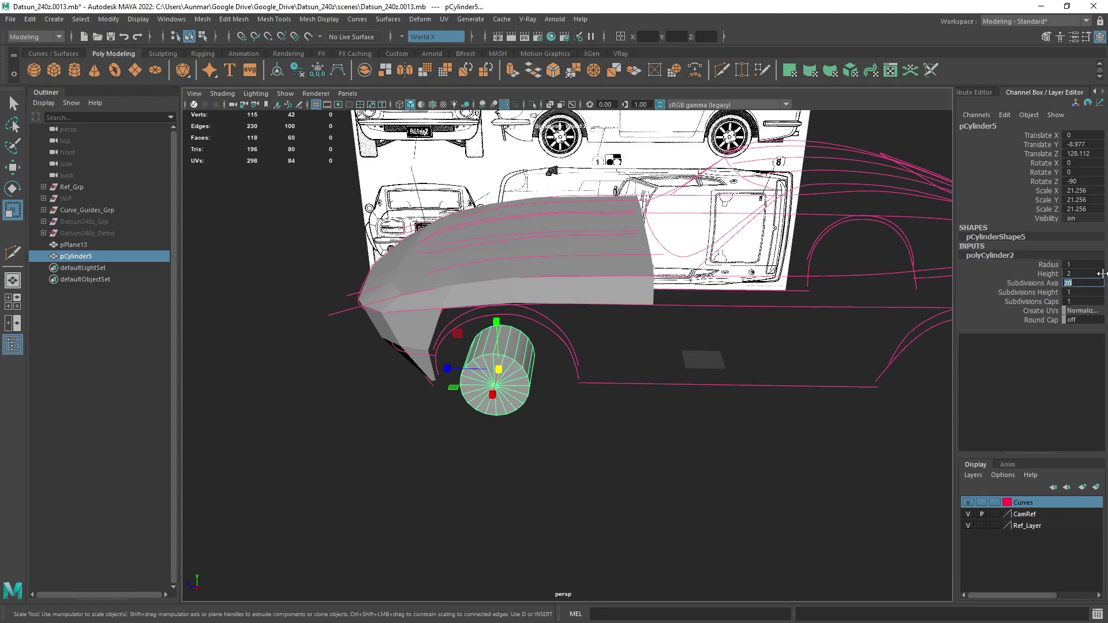
text(16)
key(Return)
mouse_move(603, 376)
alt+mouse_down()
mouse_move(594, 363)
mouse_move(604, 361)
alt+mouse_up()
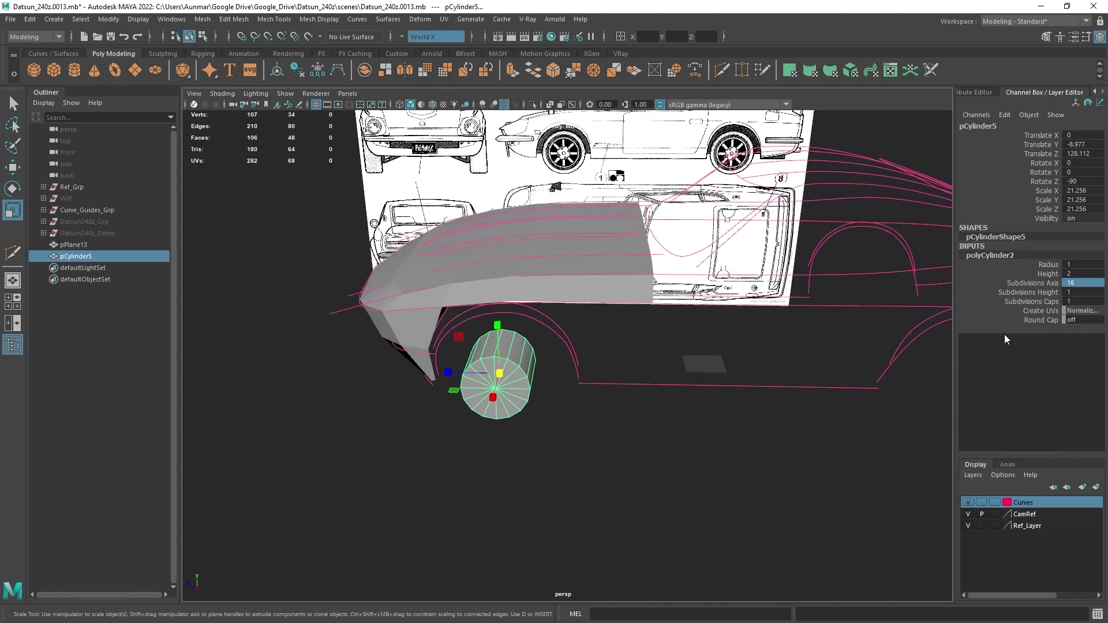
alt+drag(595, 279, 630, 270)
- Move the cylinder onto the blueprint's front wheel in the side view, at about Y 30.97 and Z 112.84
key(space)
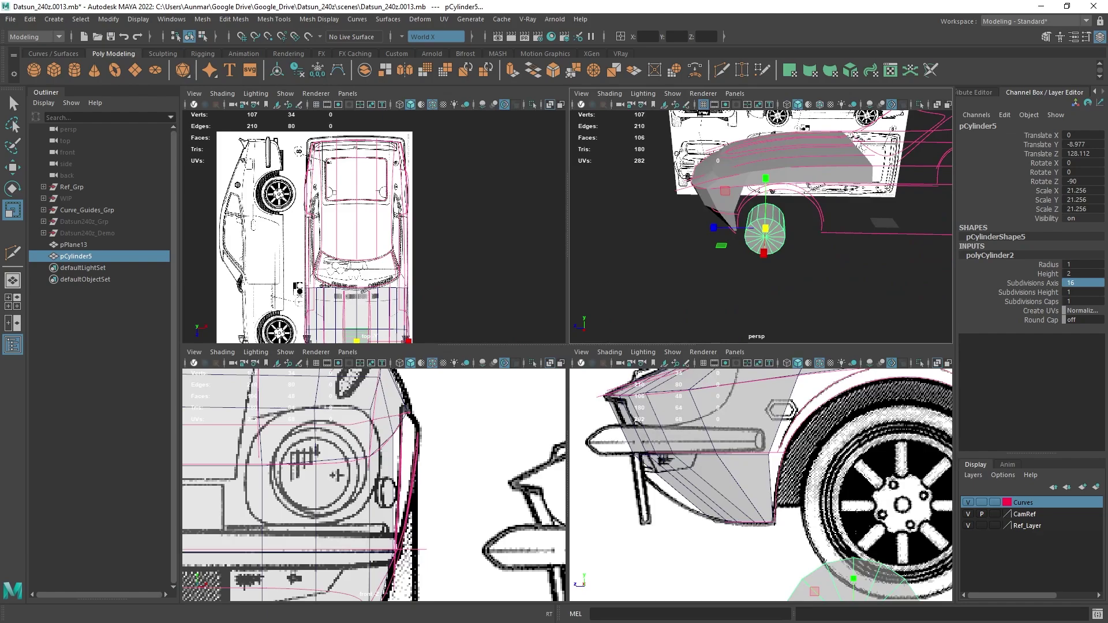
alt+drag(794, 489, 697, 477)
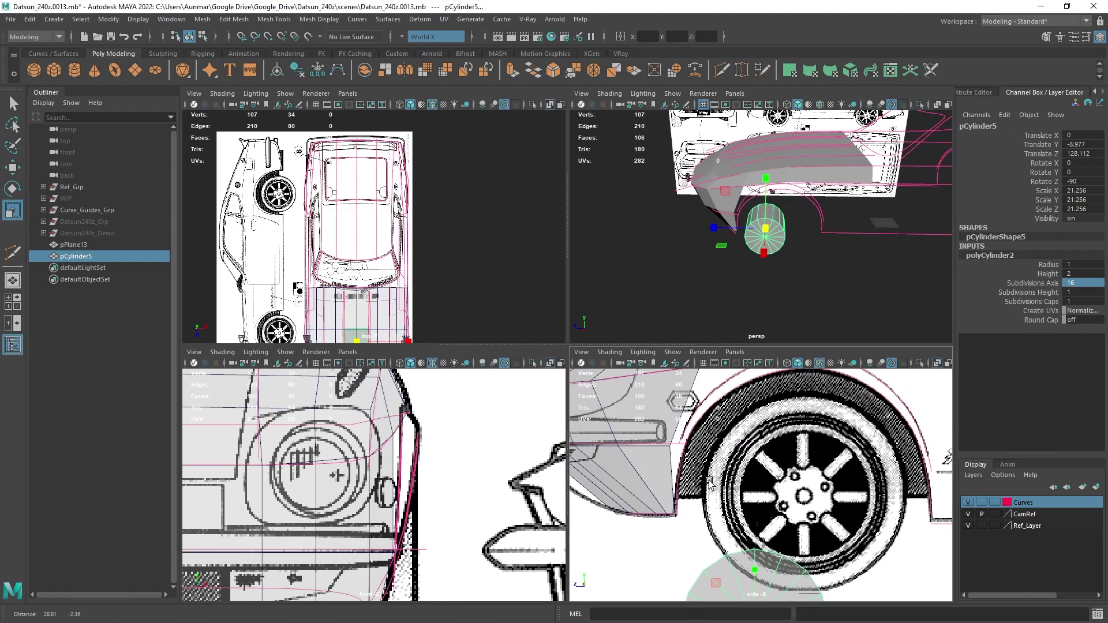
scroll(701, 477, down, 2)
key(w)
alt+middle_drag(744, 496, 730, 484)
drag(744, 527, 747, 468)
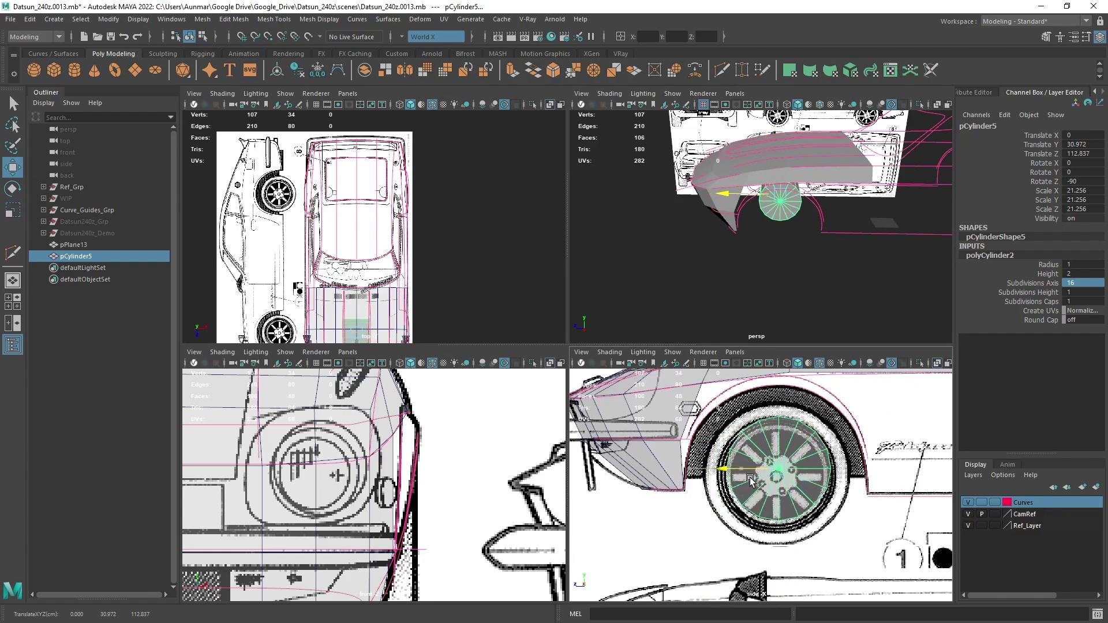
scroll(747, 468, up, 2)
key(space)
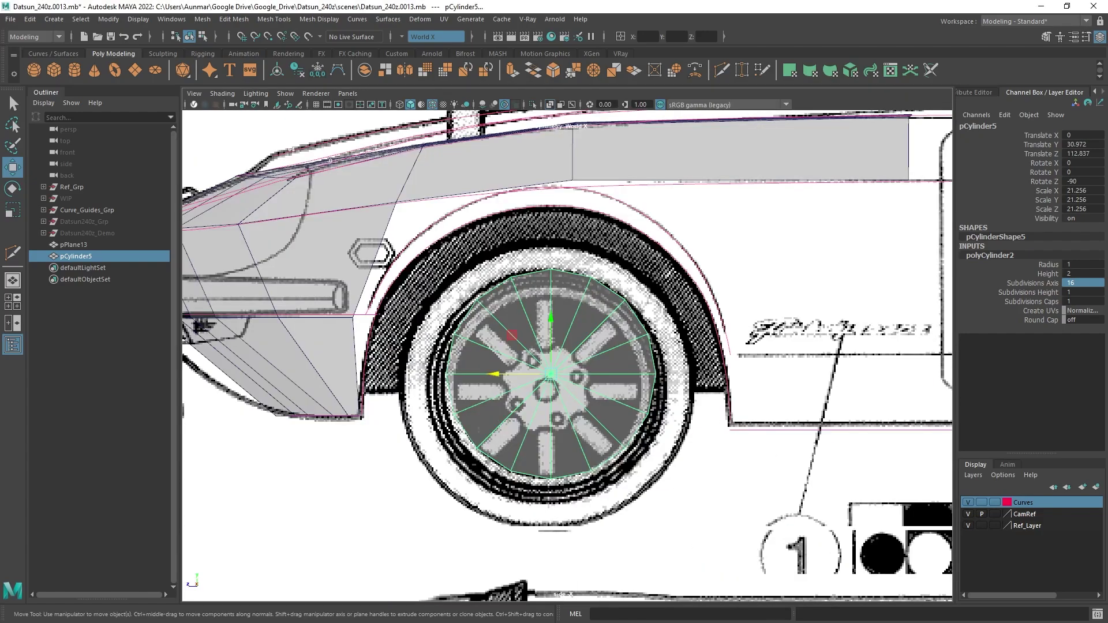
alt+middle_drag(577, 352, 588, 349)
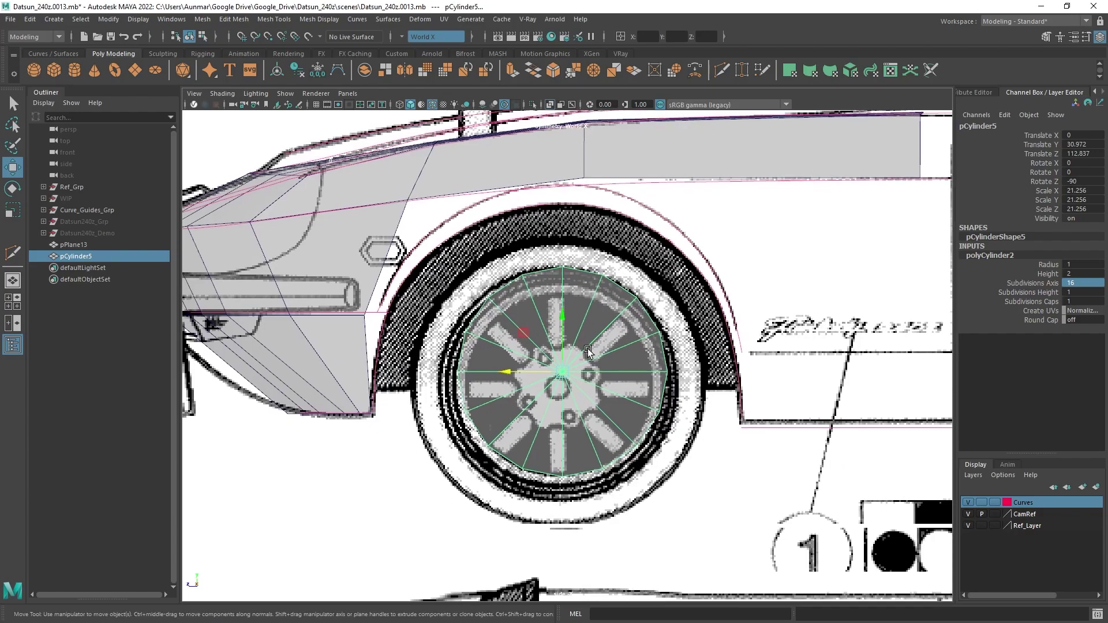
- Scale the cylinder uniformly to about 38.25 and shift it to about Z 113.54 to match the outer wheel arch curve
key(r)
drag(561, 374, 707, 355)
alt+middle_drag(581, 339, 587, 340)
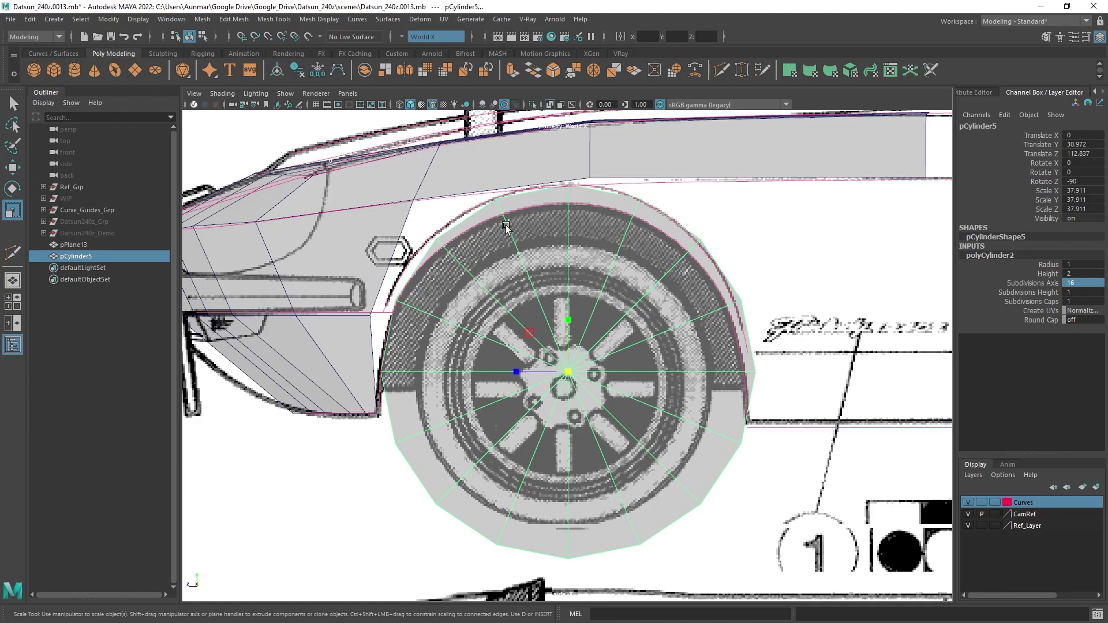
key(w)
drag(543, 376, 565, 373)
key(r)
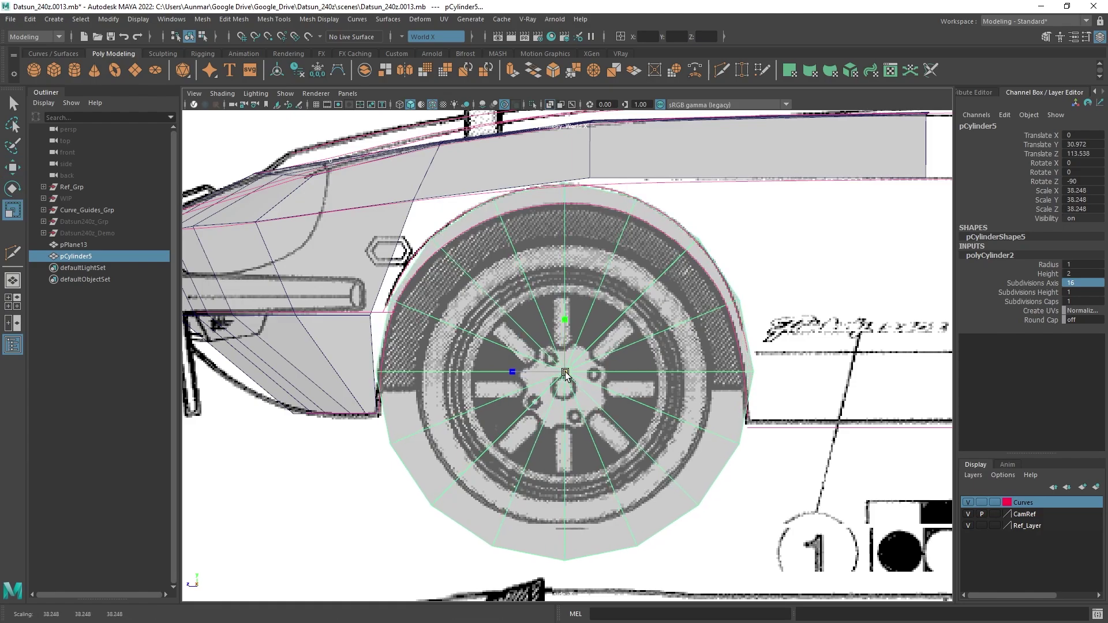
- Move the cylinder sideways to about X 89.13 so its inner edge meets the fender's wheel arch curve
key(space)
key(space)
alt+drag(739, 215, 741, 239)
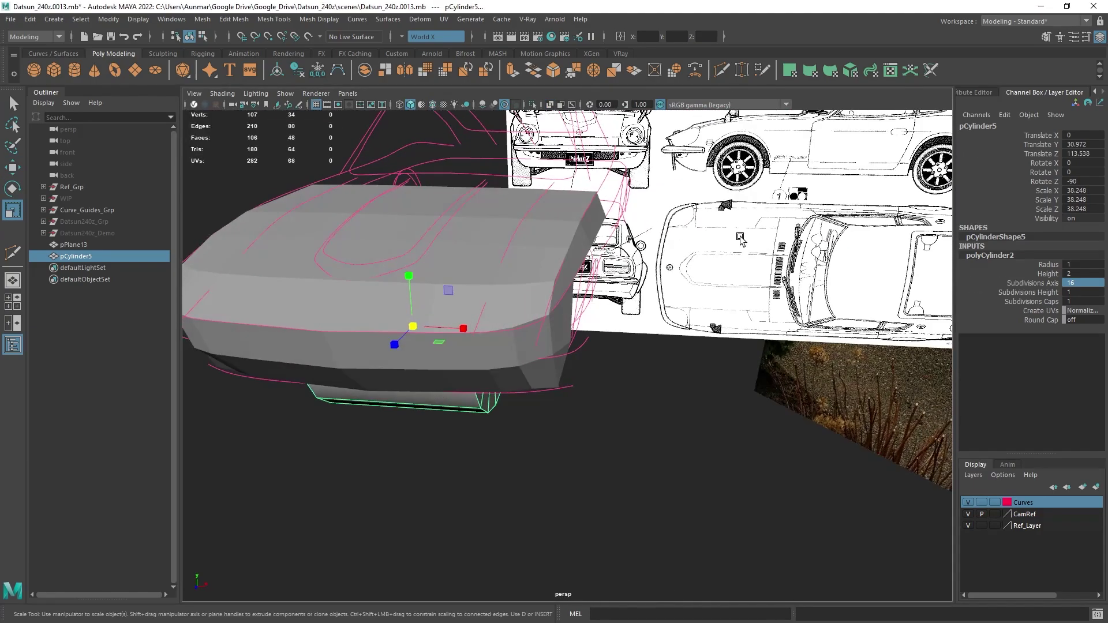
key(w)
drag(436, 340, 538, 258)
key(r)
scroll(591, 345, up, 1)
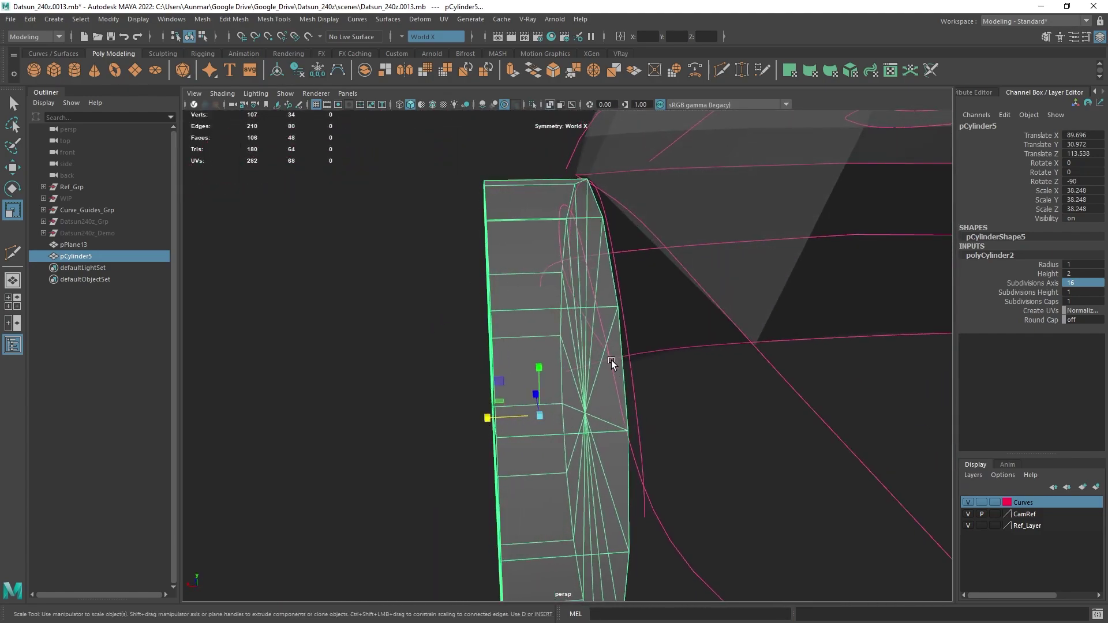
key(w)
key(alt+x)
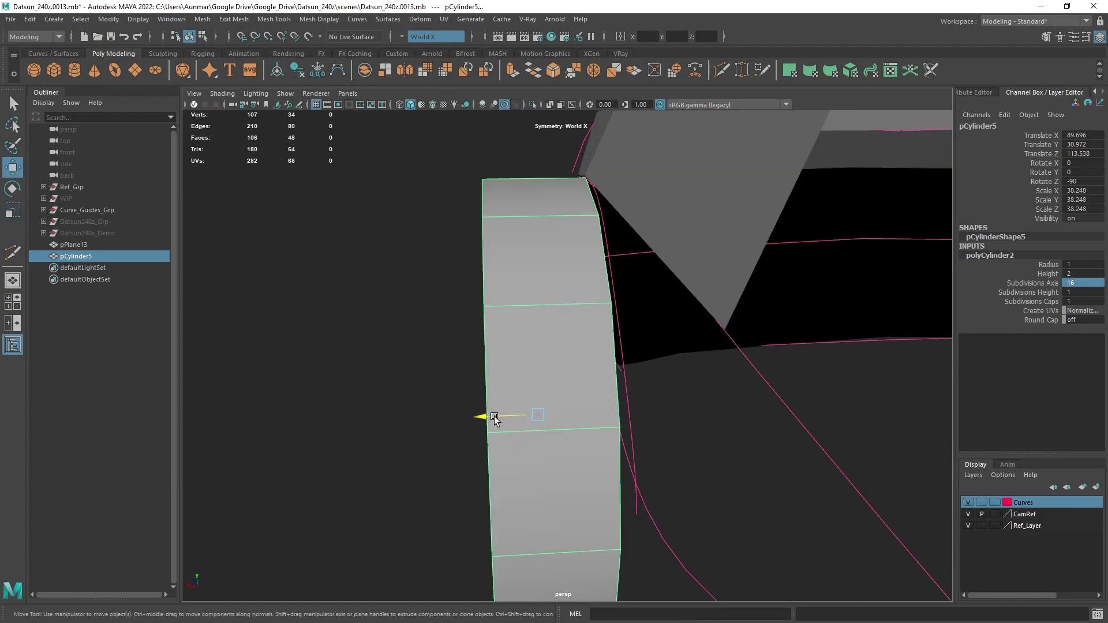
drag(495, 420, 499, 417)
alt+drag(586, 331, 620, 179)
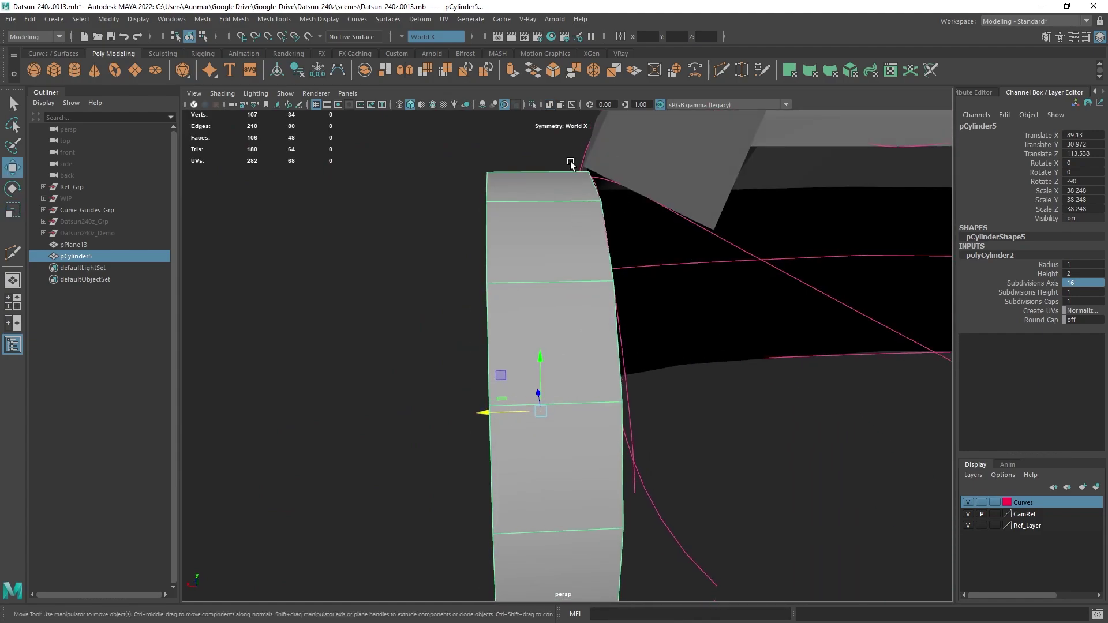
mouse_move(597, 234)
alt+mouse_down()
mouse_move(579, 213)
mouse_move(583, 232)
mouse_move(586, 206)
mouse_move(591, 215)
alt+mouse_up()
- Move the cylinder's outer cap vertices inward along X to reduce it to a thin disc
right_click(595, 200)
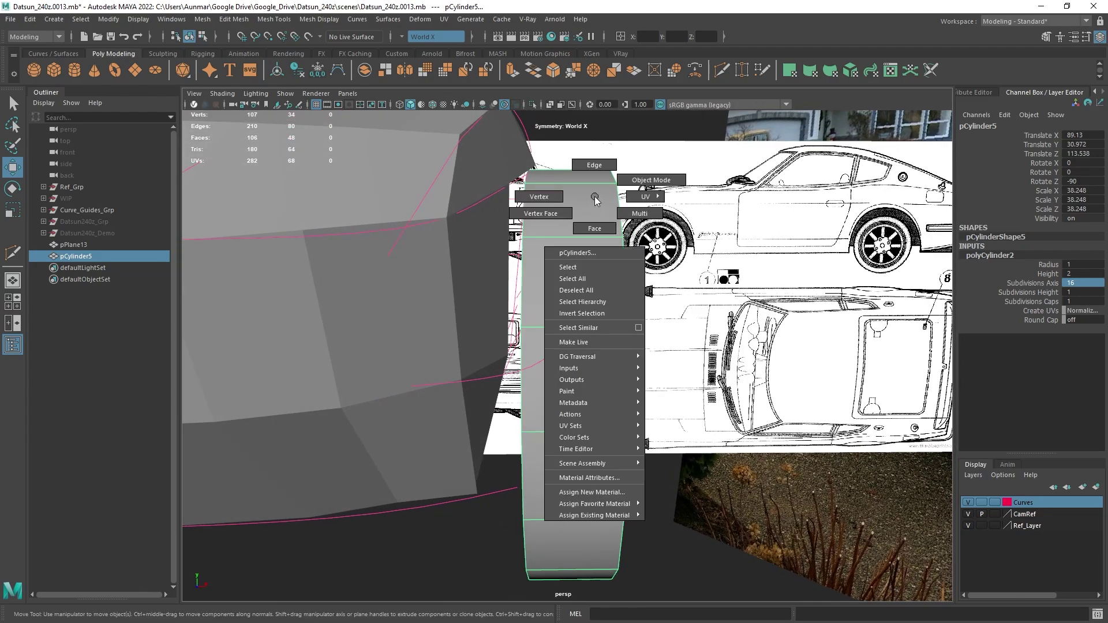
right_drag(595, 199, 533, 195)
scroll(534, 195, down, 4)
key(alt+x)
drag(599, 227, 578, 269)
key(alt+x)
drag(644, 363, 560, 372)
- Scale down the outer cap vertices and align them to the inner wheel arch curve, checking the fit in the side view
key(r)
scroll(566, 339, up, 2)
scroll(563, 366, up, 2)
alt+drag(564, 364, 603, 375)
key(w)
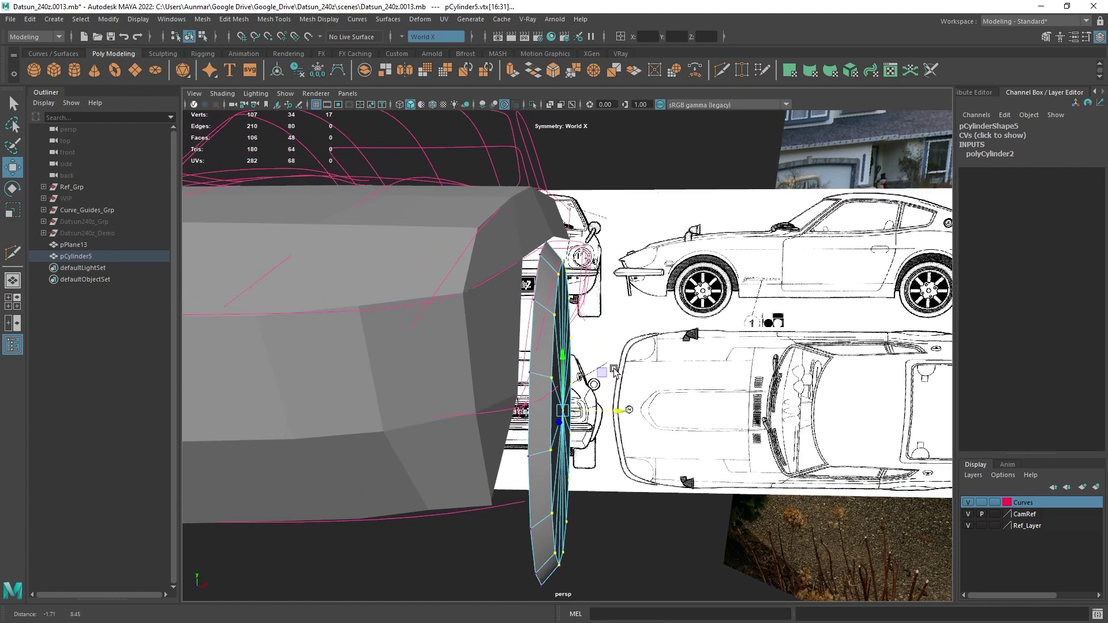
alt+drag(600, 338, 524, 329)
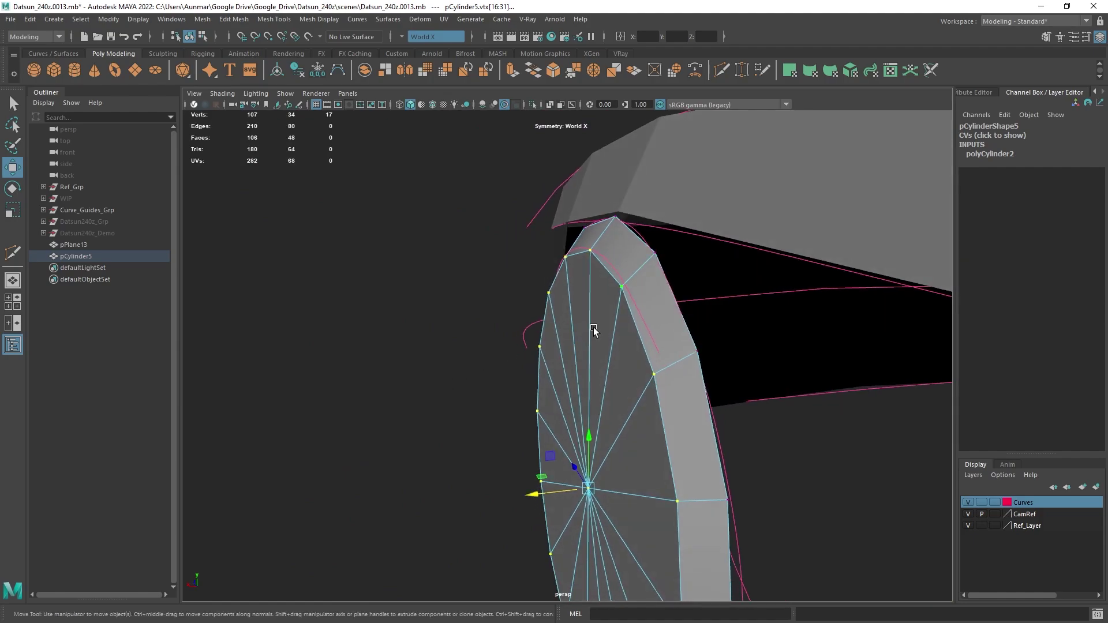
key(space)
key(space)
alt+middle_drag(615, 243, 591, 248)
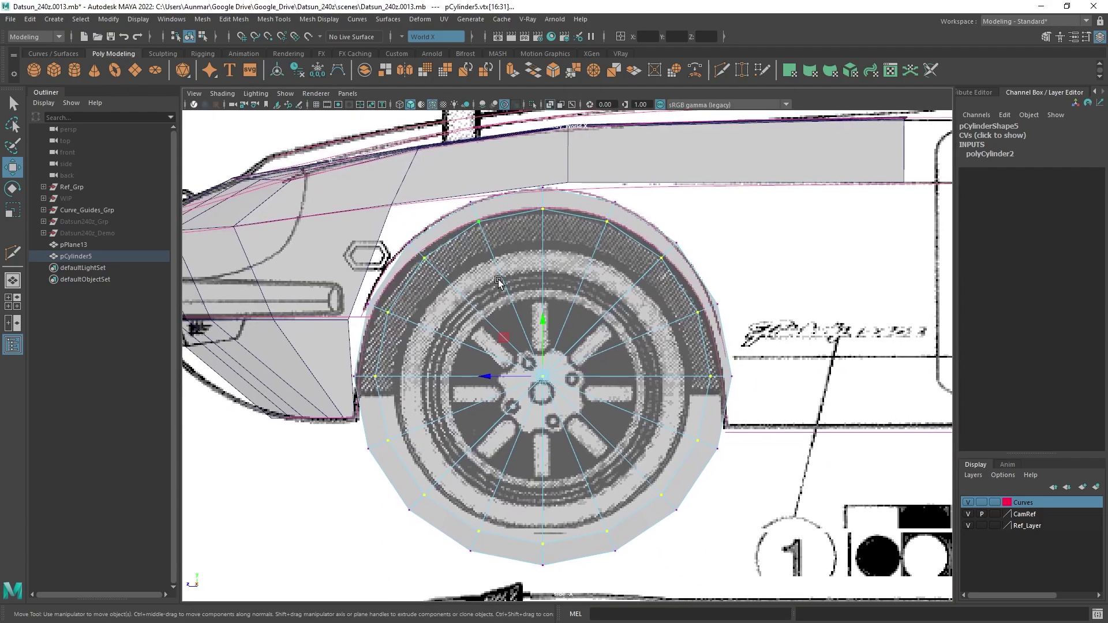
alt+middle_drag(487, 271, 491, 272)
- Delete the cylinder's cap faces and its lower half, keeping only the upper arch strip around the wheel opening
key(q)
right_click(544, 233)
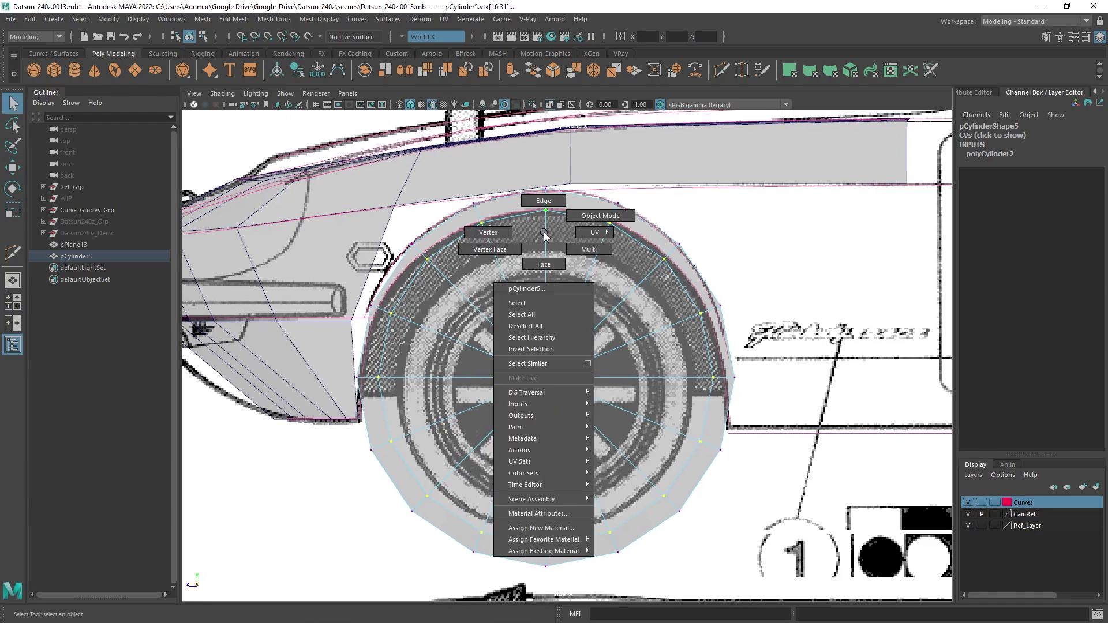
alt+drag(830, 172, 618, 258)
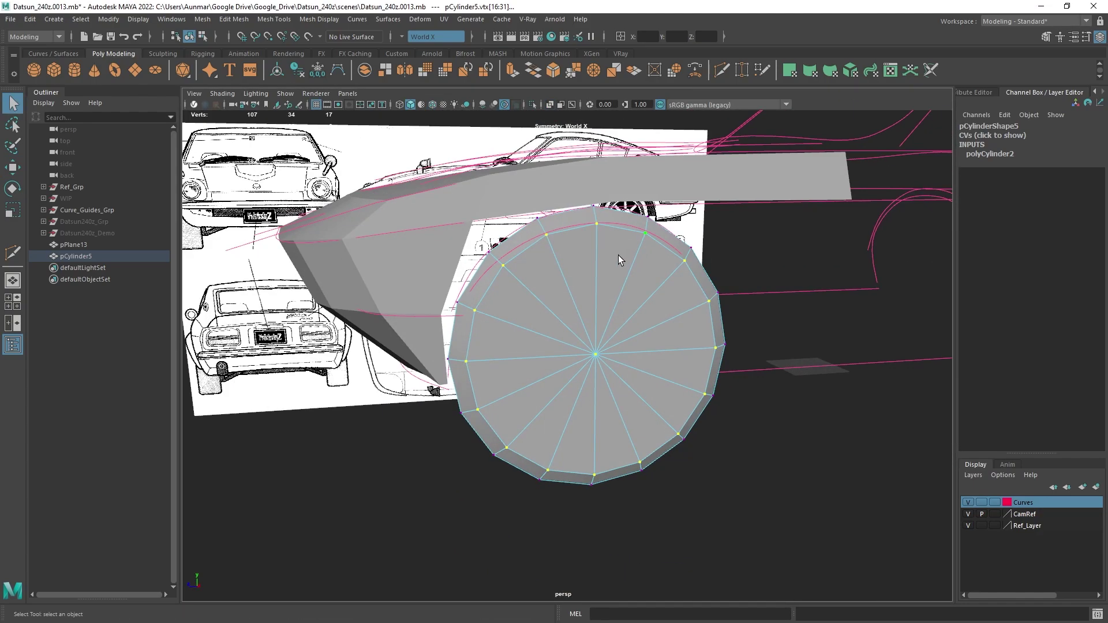
right_drag(618, 258, 613, 295)
alt+drag(613, 296, 599, 389)
drag(573, 316, 708, 483)
key(alt+x)
ctrl+shift+drag(416, 380, 416, 380)
alt+drag(632, 404, 594, 408)
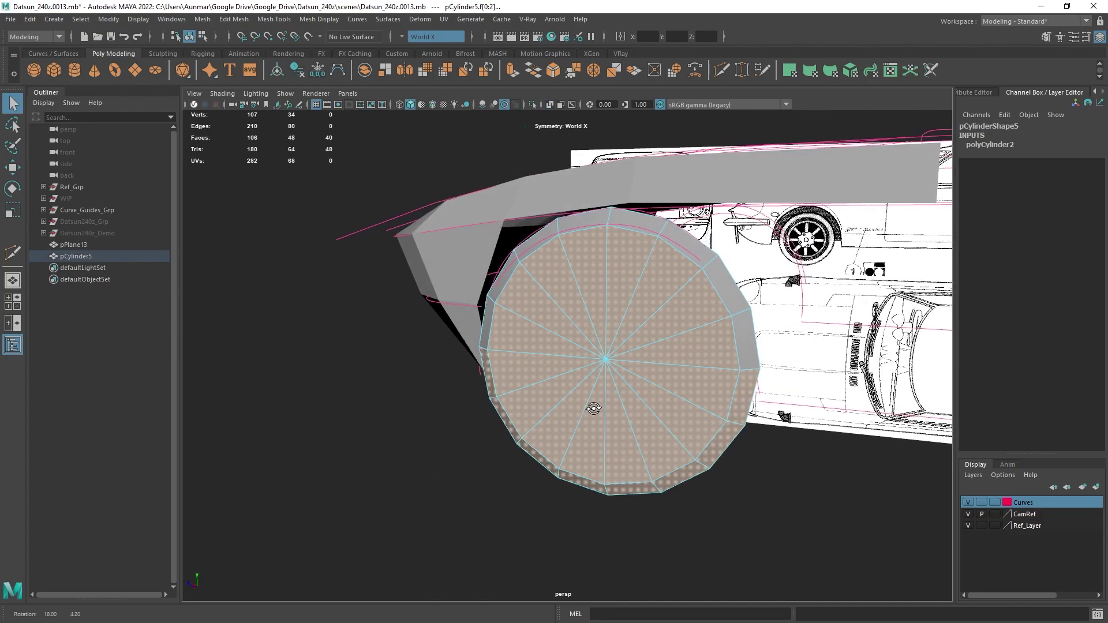
alt+drag(718, 410, 595, 274)
key(Delete)
alt+drag(670, 318, 634, 314)
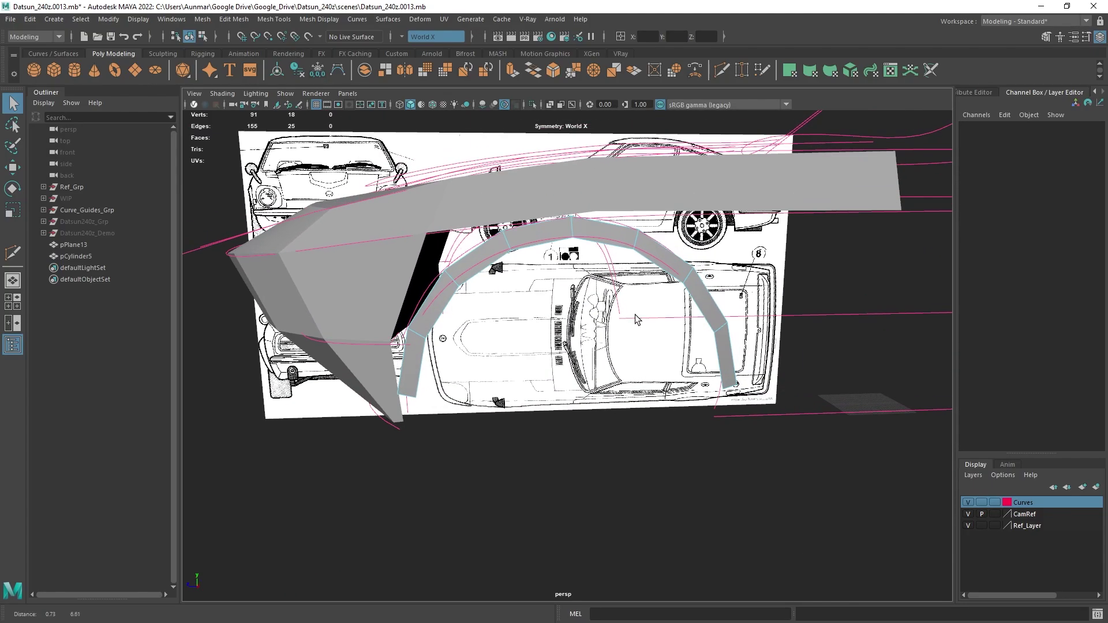
- Move the two inner-edge vertices on the front side of the arch strip outward onto the wheel arch curve
key(space)
key(space)
alt+middle_drag(525, 289, 578, 333)
scroll(502, 320, up, 5)
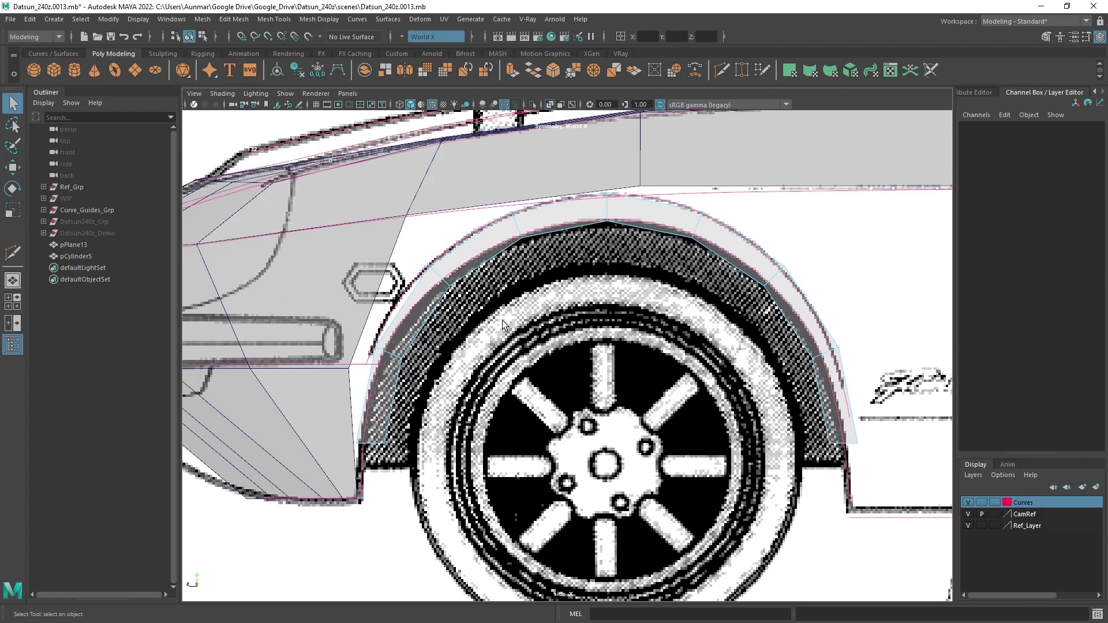
right_drag(435, 224, 379, 222)
alt+middle_drag(379, 223, 479, 251)
scroll(479, 254, up, 2)
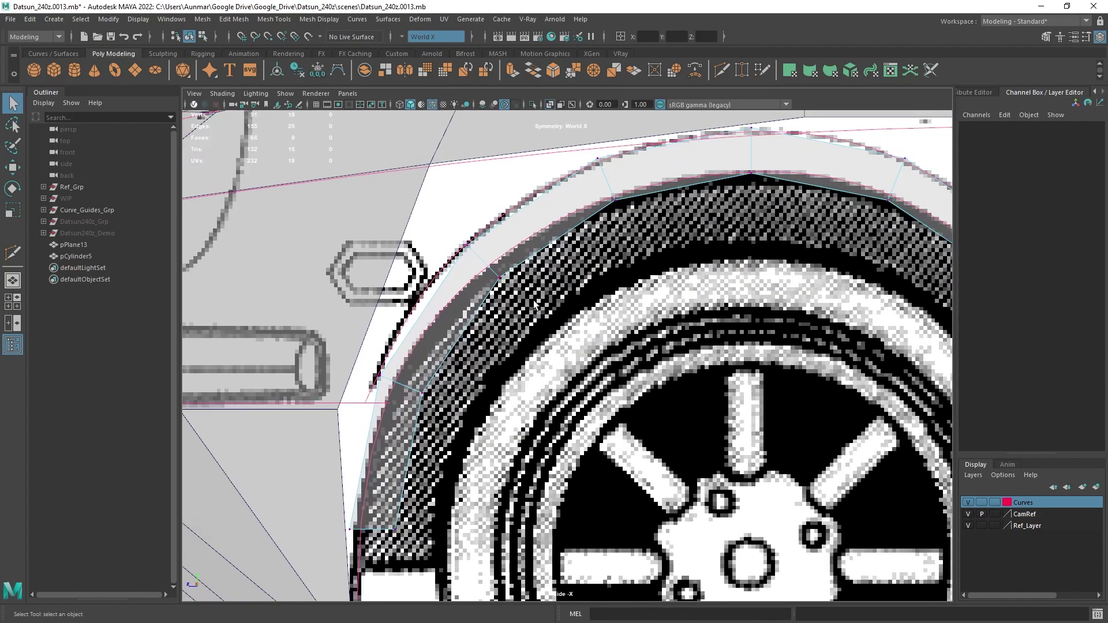
click(501, 273)
key(w)
drag(500, 281, 482, 273)
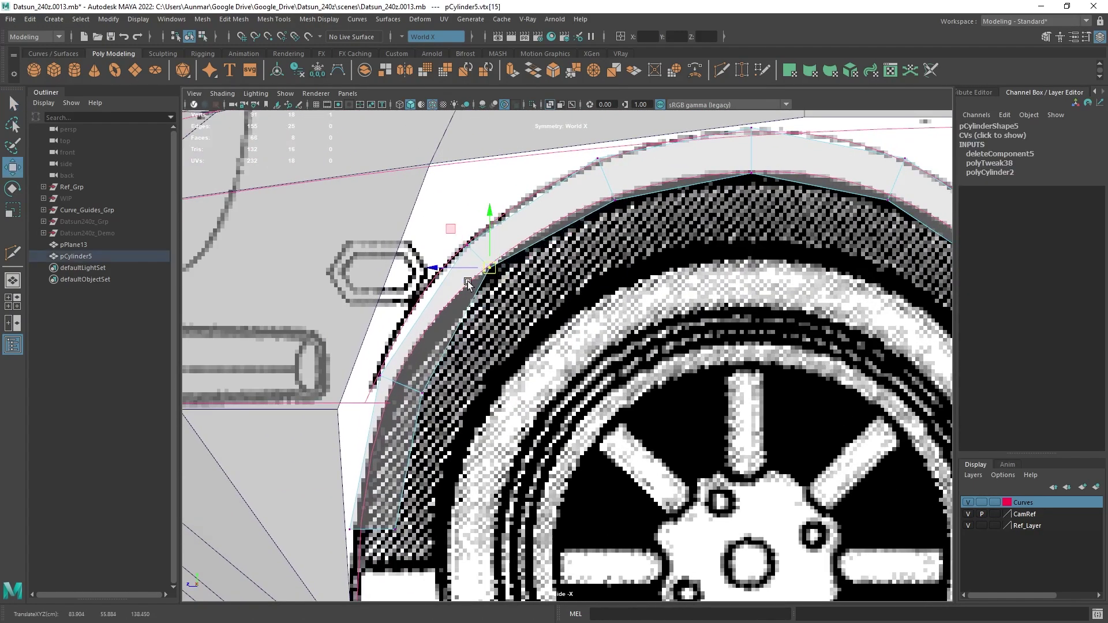
alt+middle_drag(467, 282, 563, 257)
drag(510, 323, 495, 327)
- Align the arch strip's front bottom inner vertex to the wheel opening curve and refine the vertex above it to about Y 44.92
key(space)
key(space)
alt+drag(808, 203, 712, 268)
key(space)
key(space)
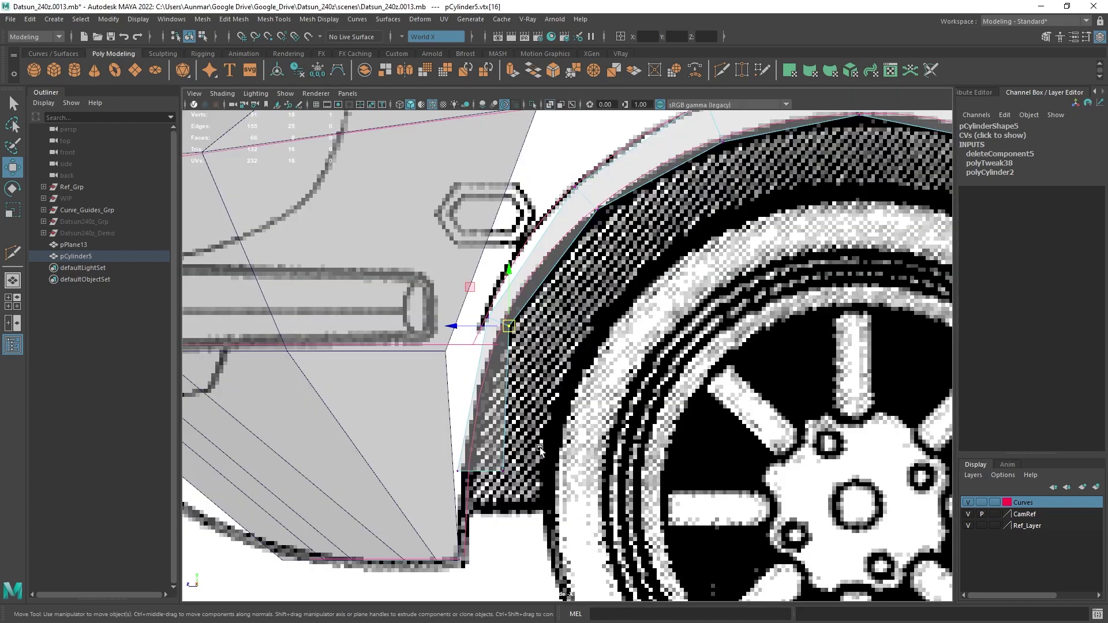
ctrl+shift+drag(500, 469, 493, 471)
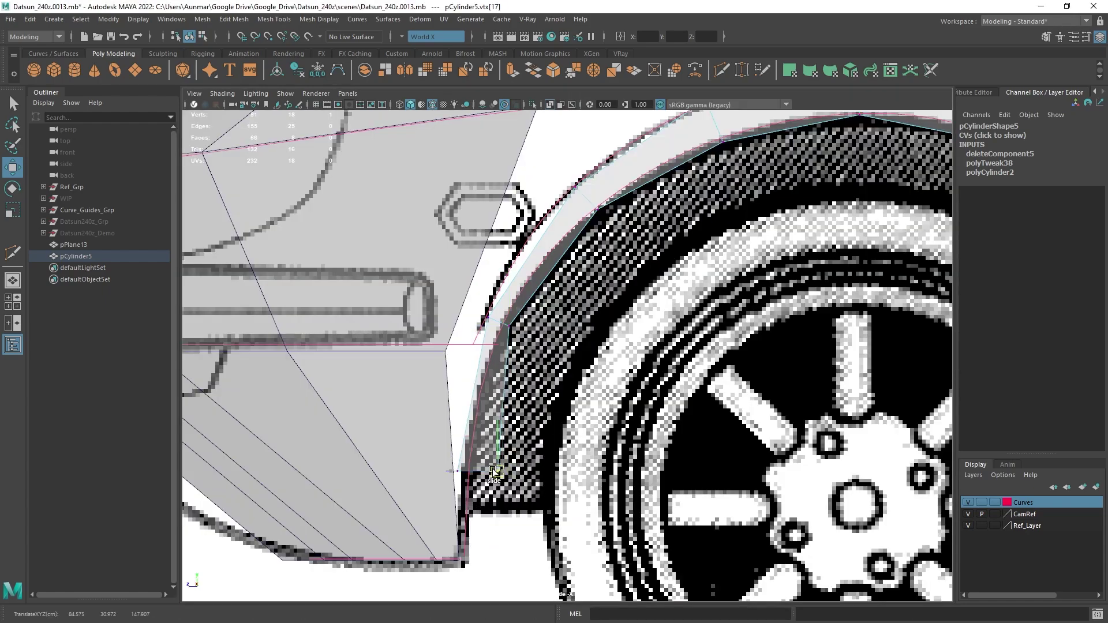
alt+middle_drag(580, 406, 452, 450)
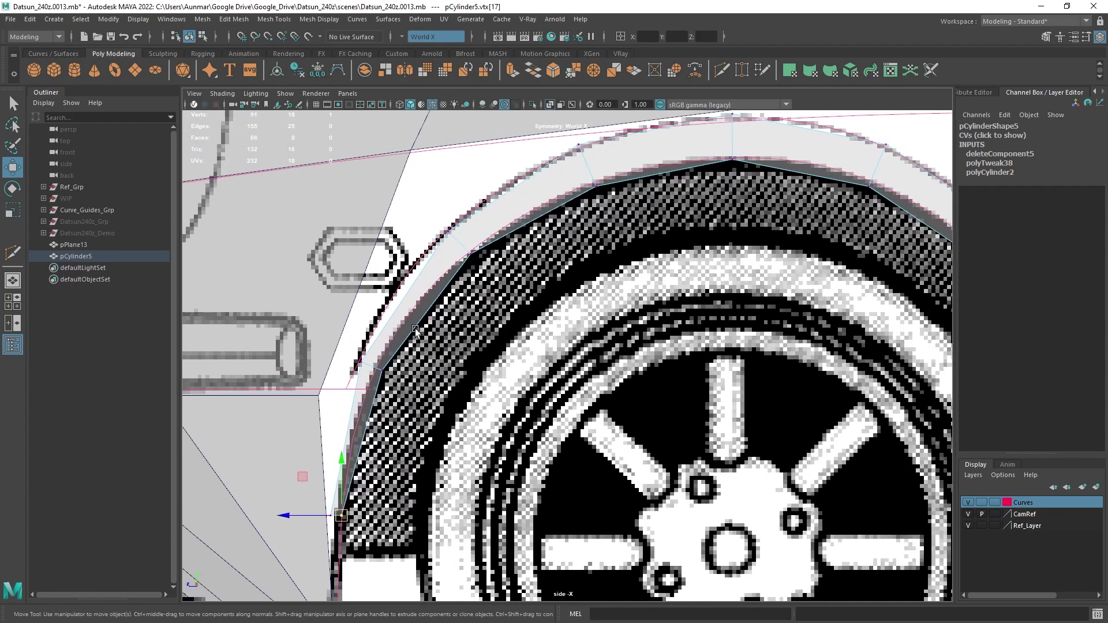
ctrl+shift+drag(380, 366, 373, 365)
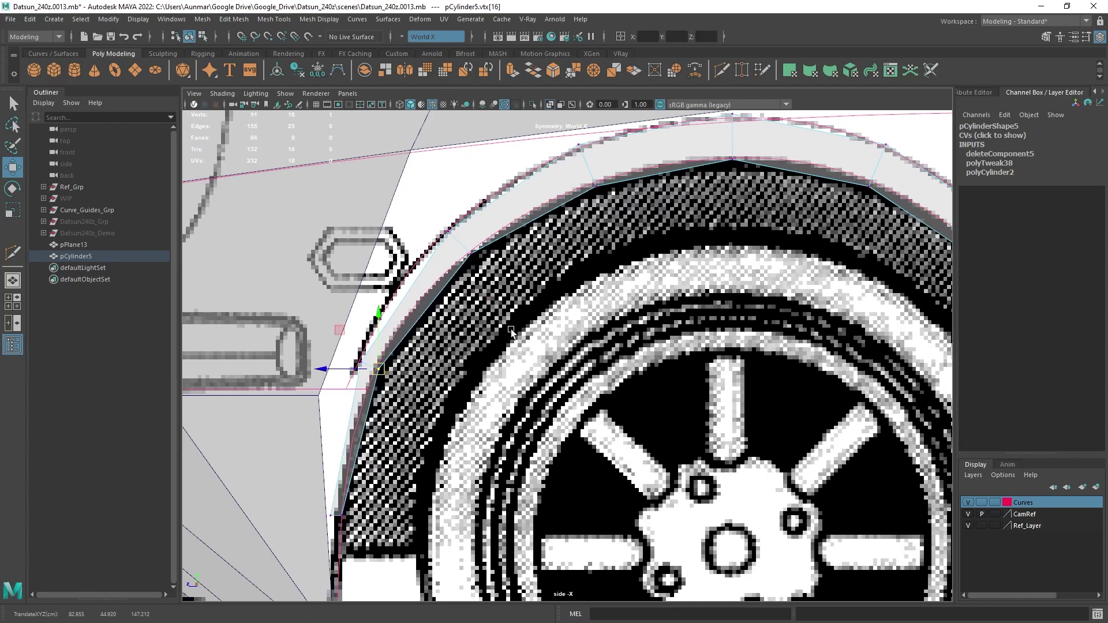
alt+middle_drag(511, 330, 404, 385)
- Fit the inner-edge vertices around the arch's crown to the curve, about Y 62.7, Z 126.7 in front and Y 62.2, Z 100.4 behind
ctrl+shift+drag(491, 244, 487, 239)
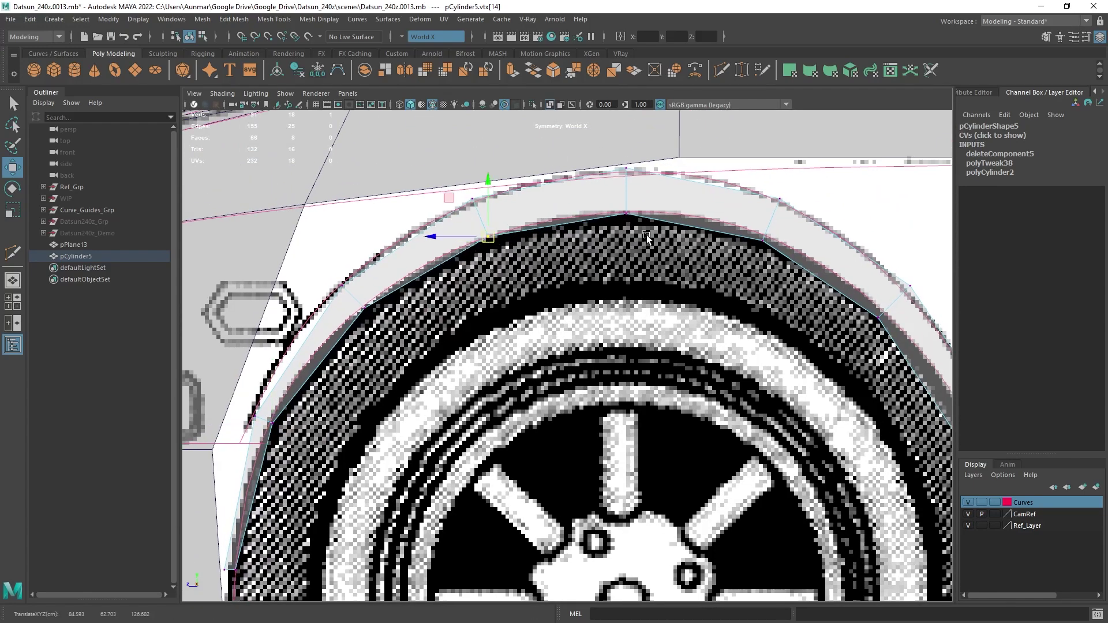
click(628, 215)
alt+middle_drag(794, 264, 691, 266)
ctrl+shift+drag(658, 242, 665, 244)
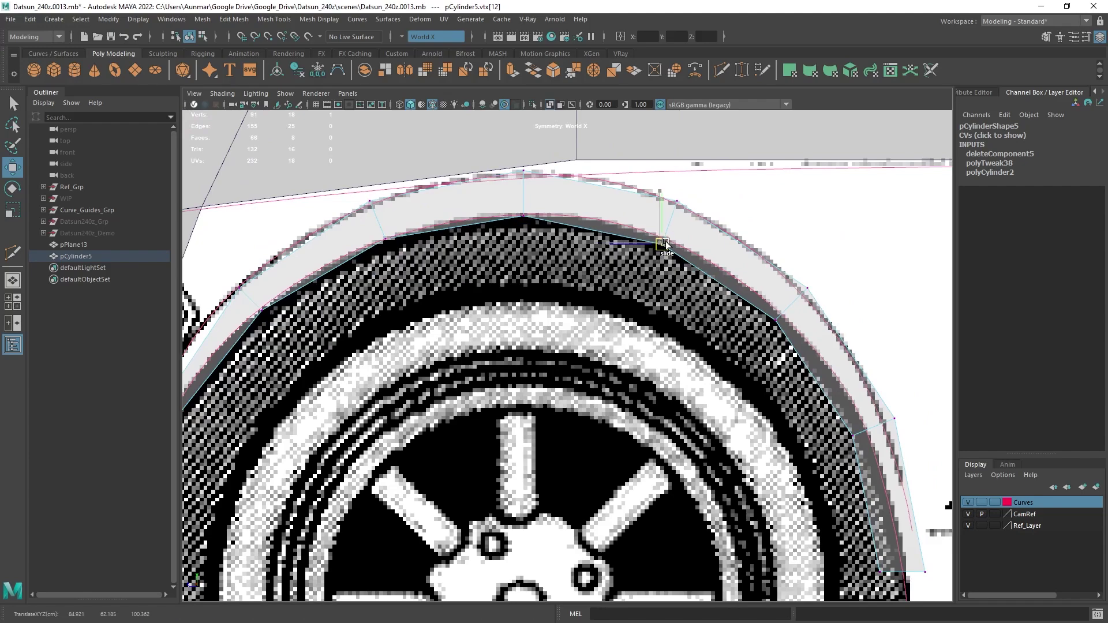
alt+middle_drag(668, 239, 592, 177)
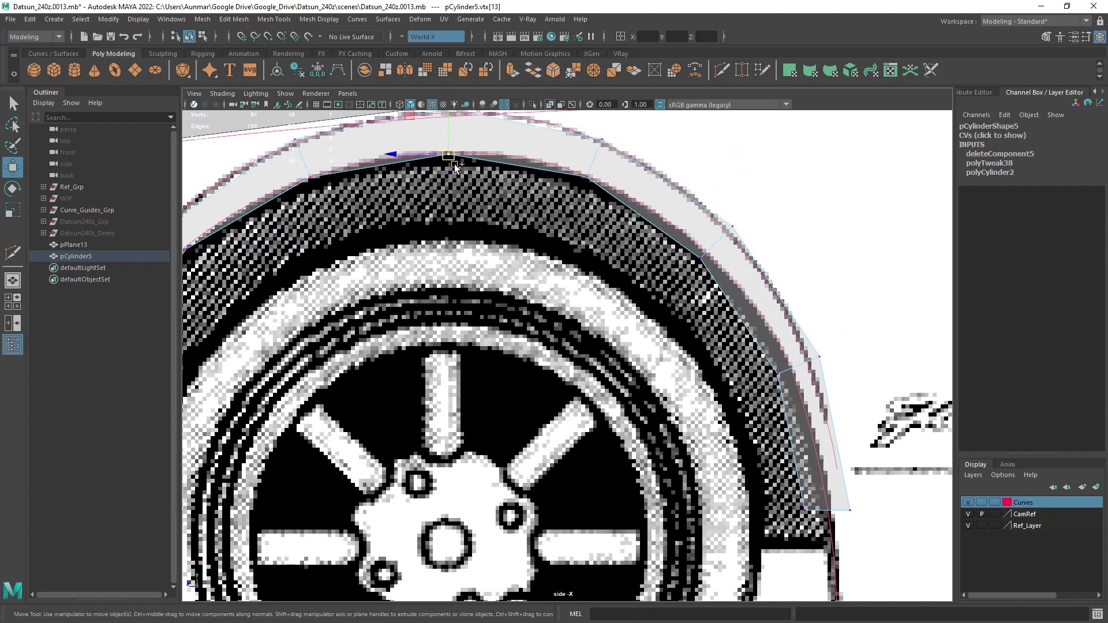
- Move the arch strip's inner-edge vertices, from its top down to the rear bottom end, onto the blueprint's wheel arch outline in side view
ctrl+shift+drag(450, 156, 446, 151)
alt+middle_drag(676, 282, 618, 233)
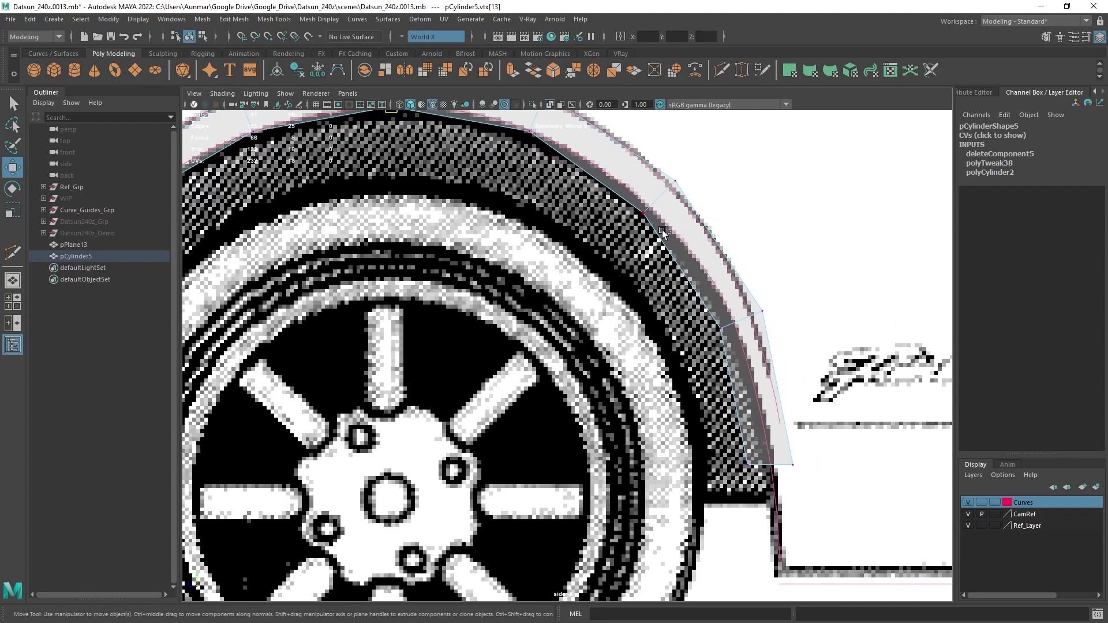
ctrl+shift+drag(644, 213, 655, 209)
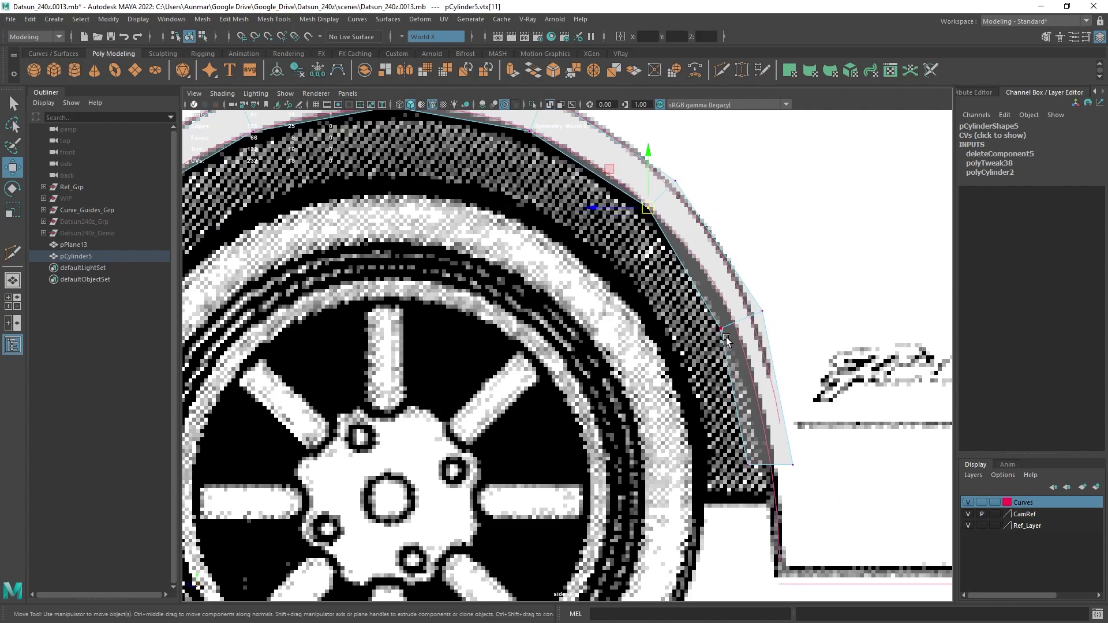
ctrl+shift+drag(719, 328, 744, 327)
alt+middle_drag(751, 425, 714, 312)
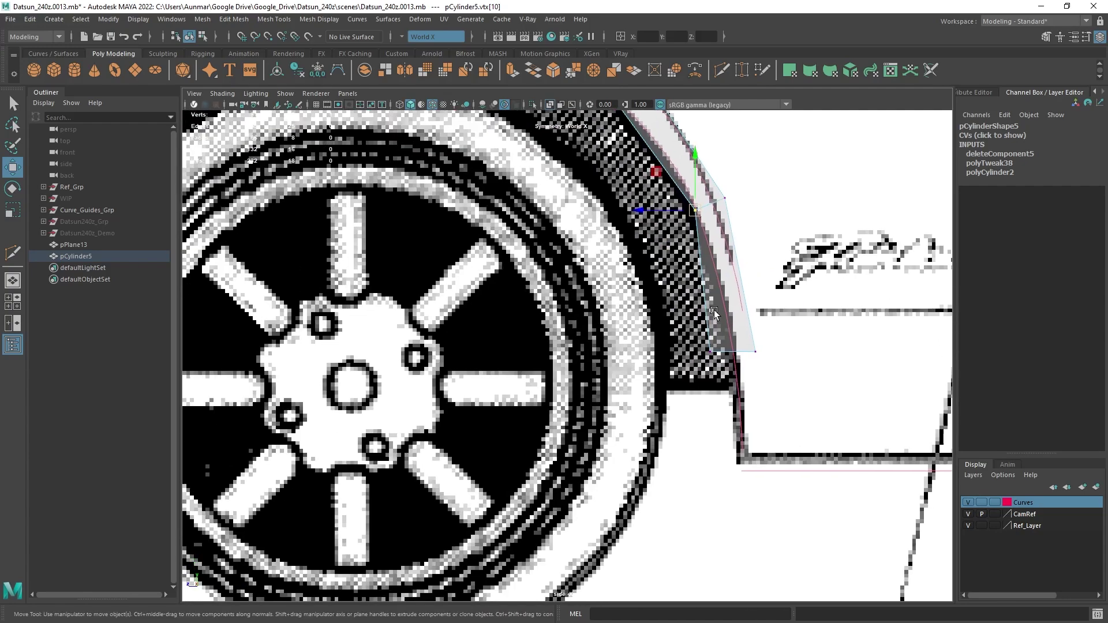
ctrl+shift+drag(711, 357, 741, 358)
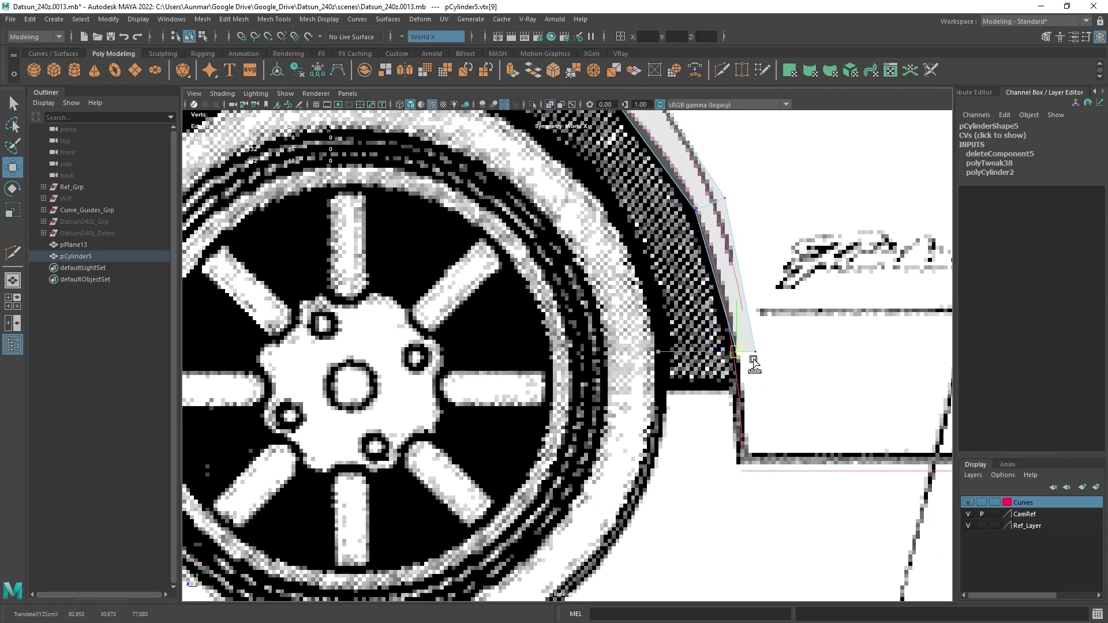
scroll(687, 319, down, 2)
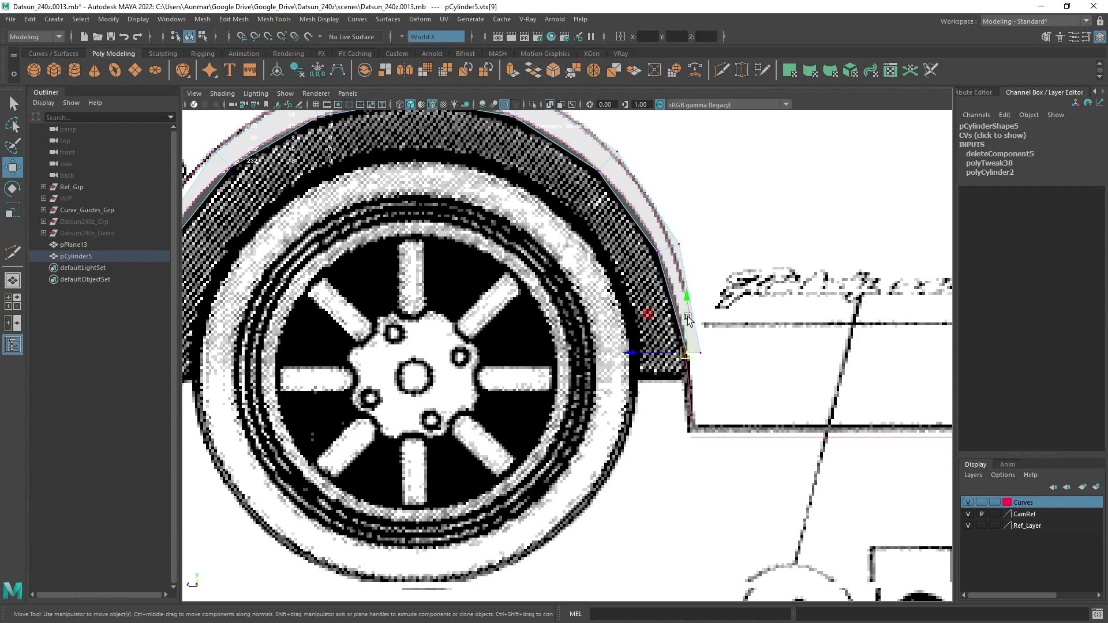
- Extrude the arch strip's rear and front bottom end edges down to the body's lower outline in the side blueprint
click(695, 356)
shift+drag(694, 321, 700, 397)
alt+middle_drag(695, 392, 1098, 372)
scroll(532, 339, up, 2)
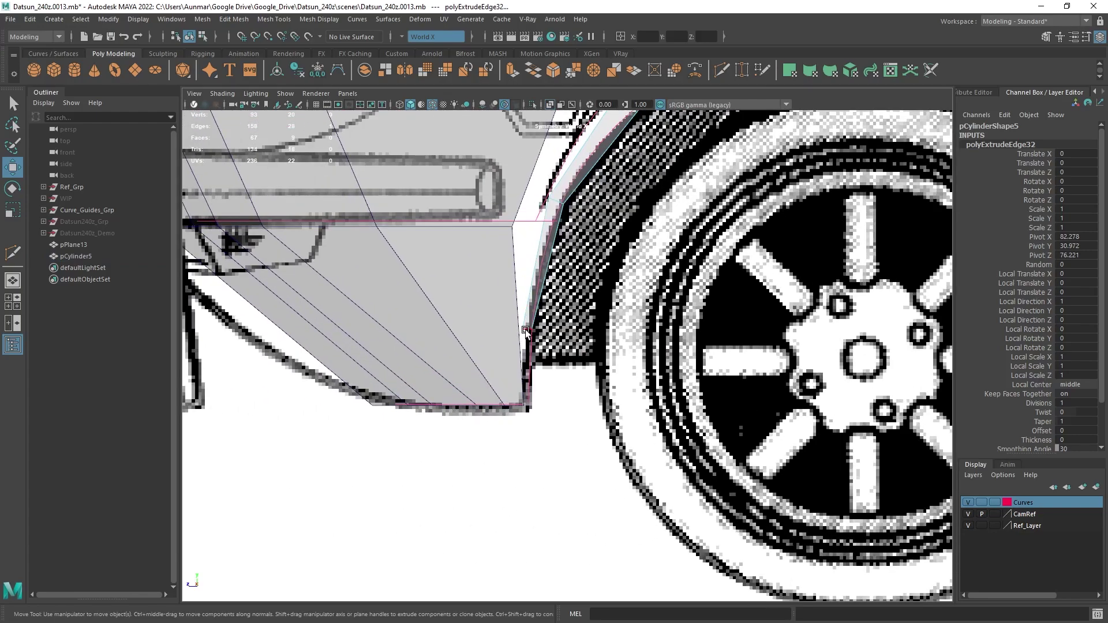
click(531, 307)
shift+drag(528, 297, 529, 373)
alt+middle_drag(529, 373, 488, 412)
scroll(497, 404, down, 4)
alt+middle_drag(667, 287, 550, 341)
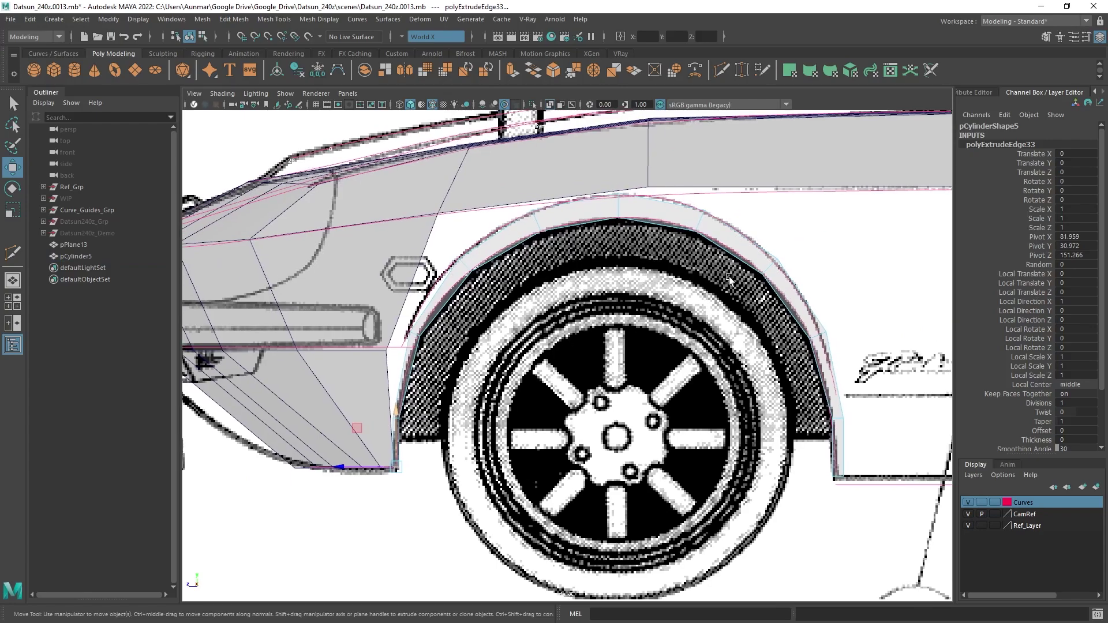
- Switch to the perspective view and enter vertex mode on the wheel arch strip
key(space)
click(868, 195)
alt+drag(838, 225, 543, 278)
scroll(540, 277, up, 3)
right_drag(514, 275, 463, 275)
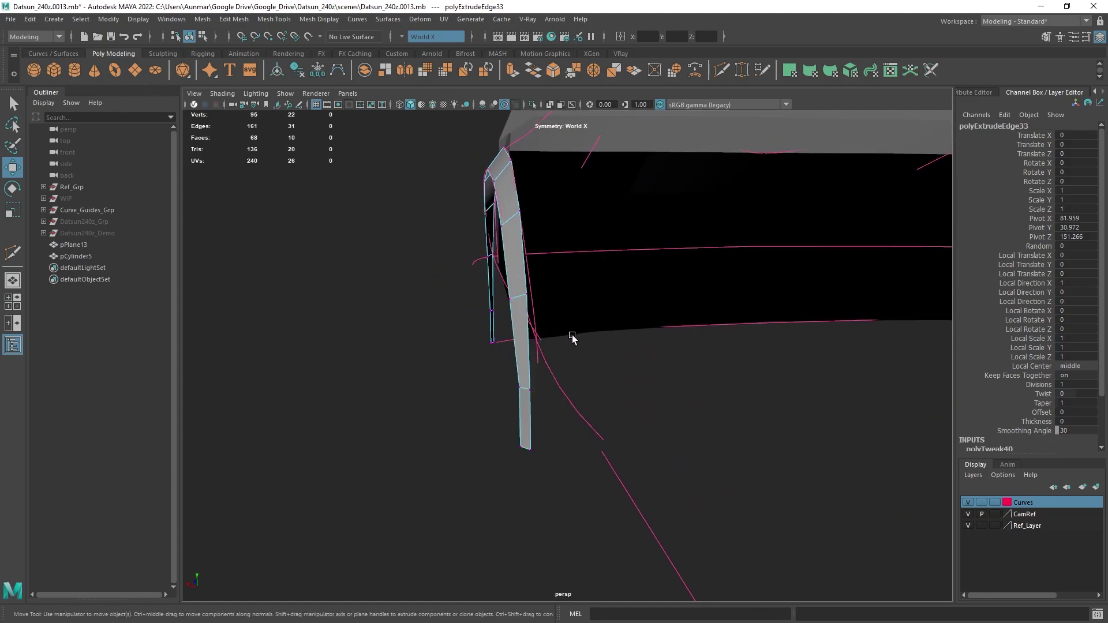
drag(569, 329, 547, 315)
click(501, 311)
key(ctrl+z)
scroll(501, 310, up, 1)
key(f)
- Move the arch strip's rear bottom vertex pair sideways onto the end of the guide curve
alt+right_drag(564, 317, 461, 323)
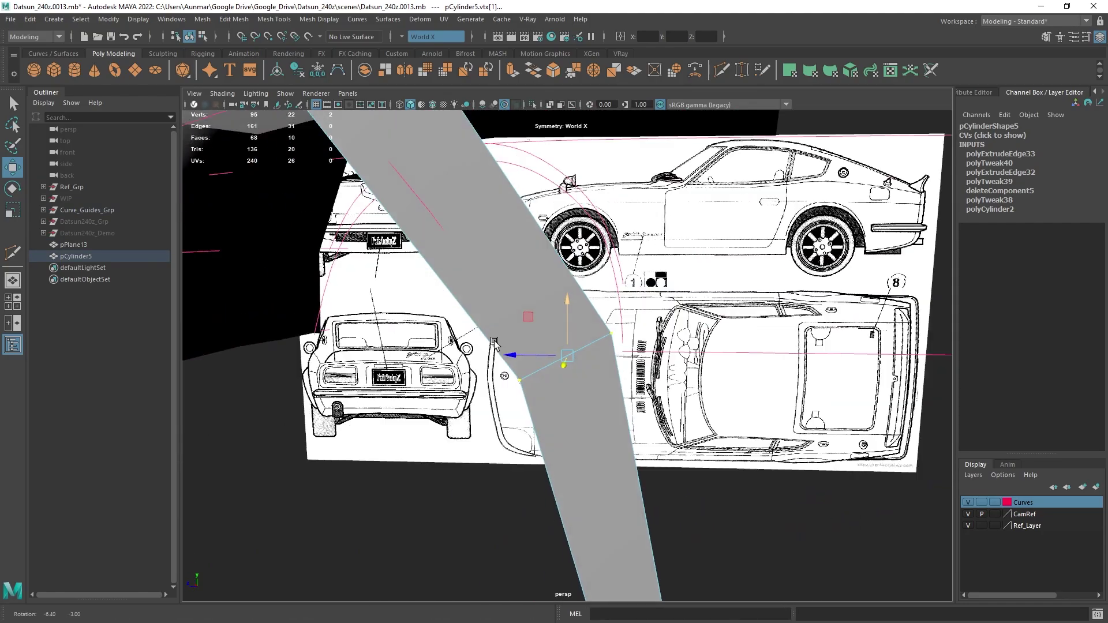
alt+drag(461, 323, 621, 442)
drag(627, 481, 548, 333)
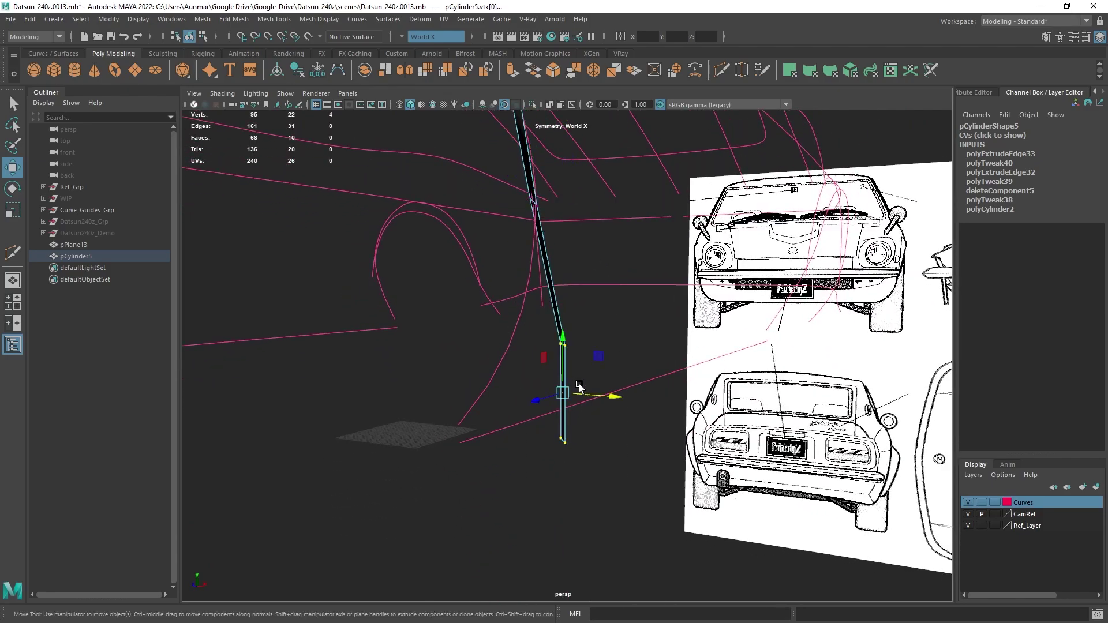
alt+drag(580, 387, 544, 392)
alt+drag(544, 392, 578, 434)
alt+middle_drag(579, 434, 600, 402)
alt+drag(600, 403, 566, 412)
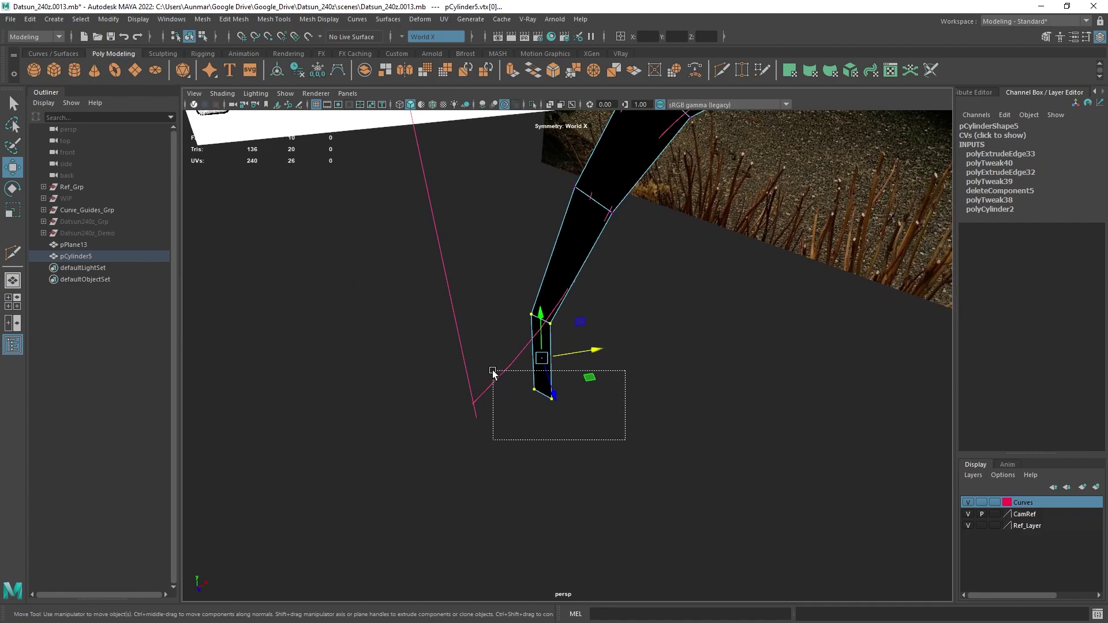
drag(493, 370, 491, 369)
alt+drag(584, 392, 533, 386)
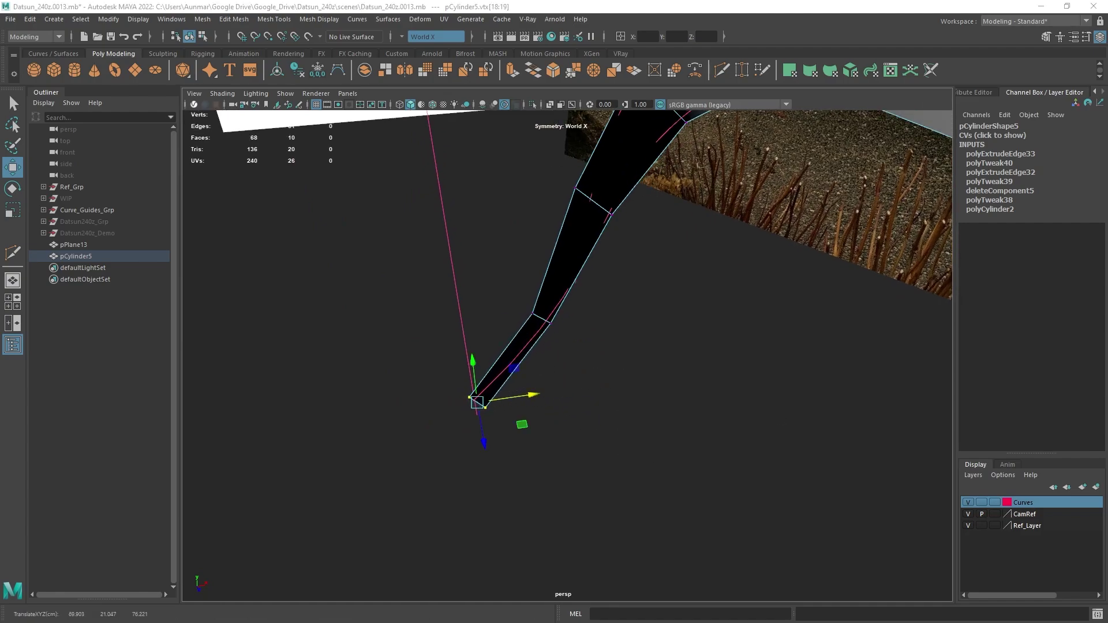
- Examine the car reference photos for the shape of the front wheel arch and how its lower ends meet the body
right_drag(1107, 494, 512, 321)
scroll(514, 279, up, 5)
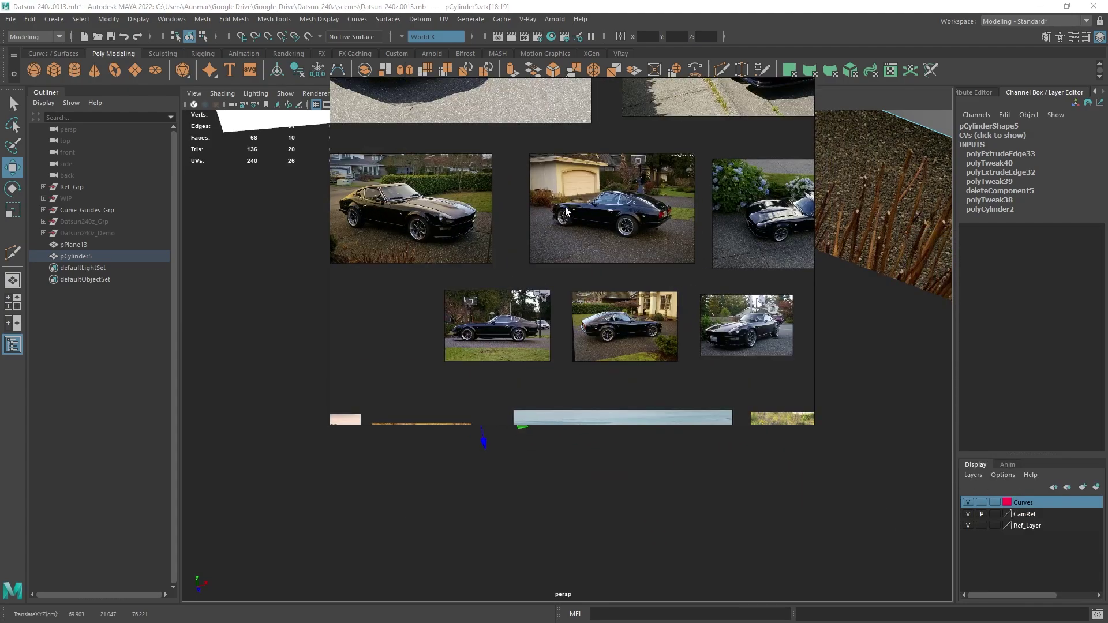
scroll(564, 284, up, 1)
middle_drag(525, 356, 597, 244)
middle_drag(517, 312, 514, 191)
scroll(671, 242, up, 1)
middle_drag(672, 241, 595, 237)
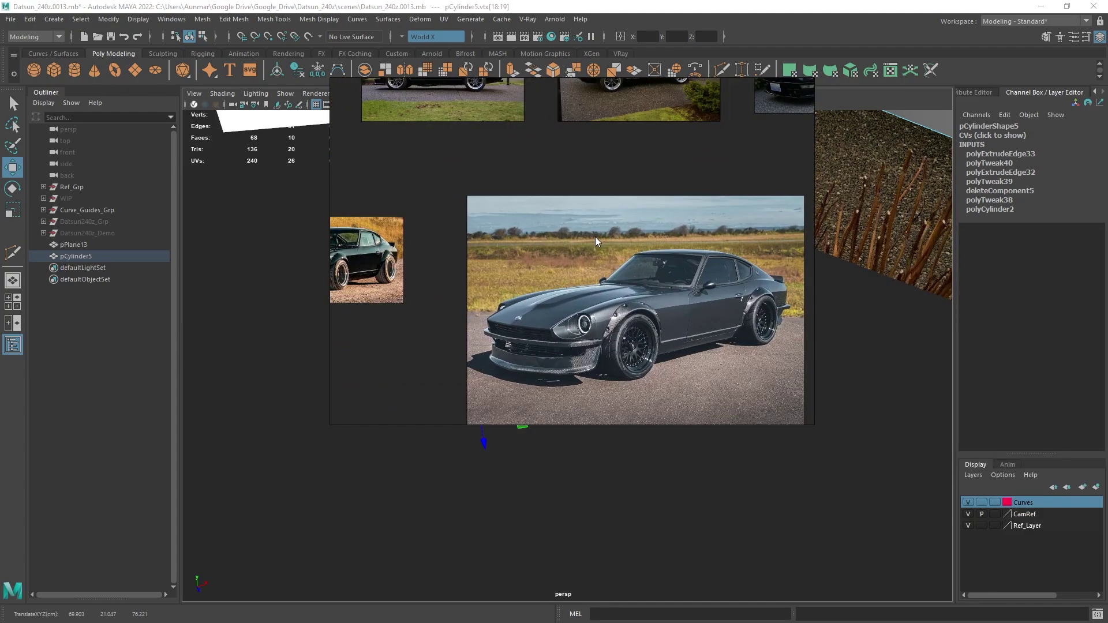
middle_drag(465, 264, 639, 250)
middle_drag(664, 214, 580, 314)
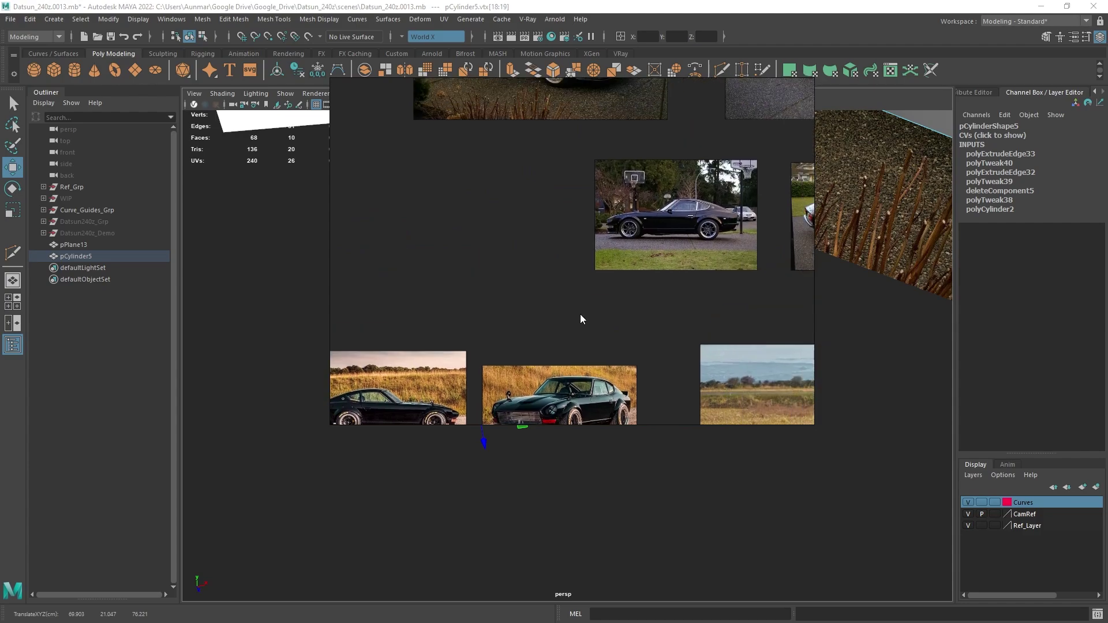
middle_drag(561, 144, 480, 250)
scroll(596, 263, up, 4)
middle_drag(713, 237, 595, 251)
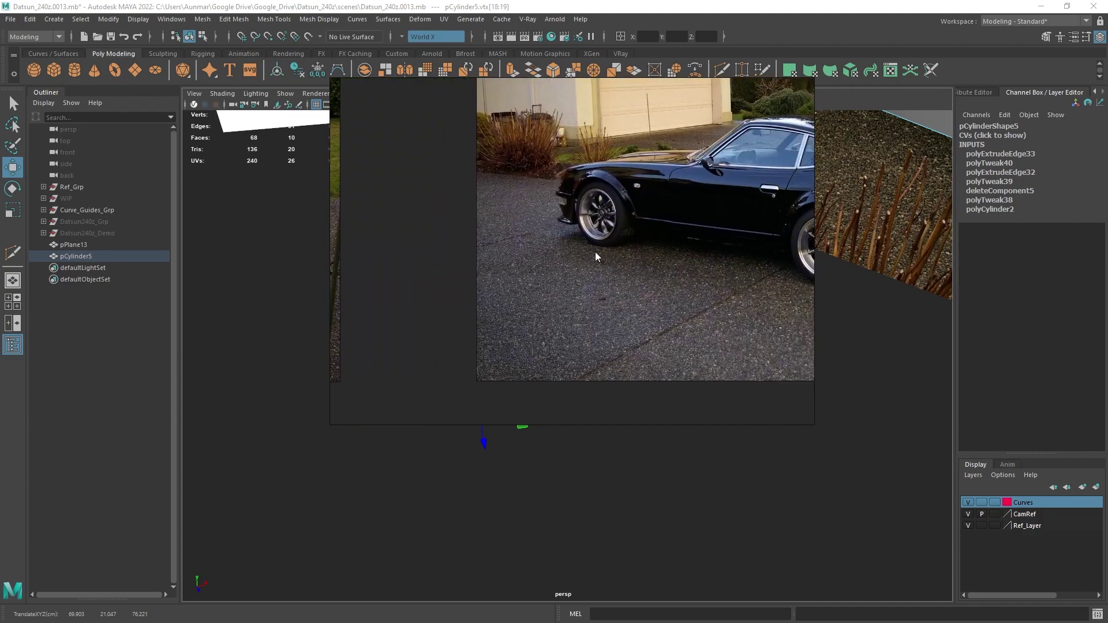
scroll(629, 254, up, 3)
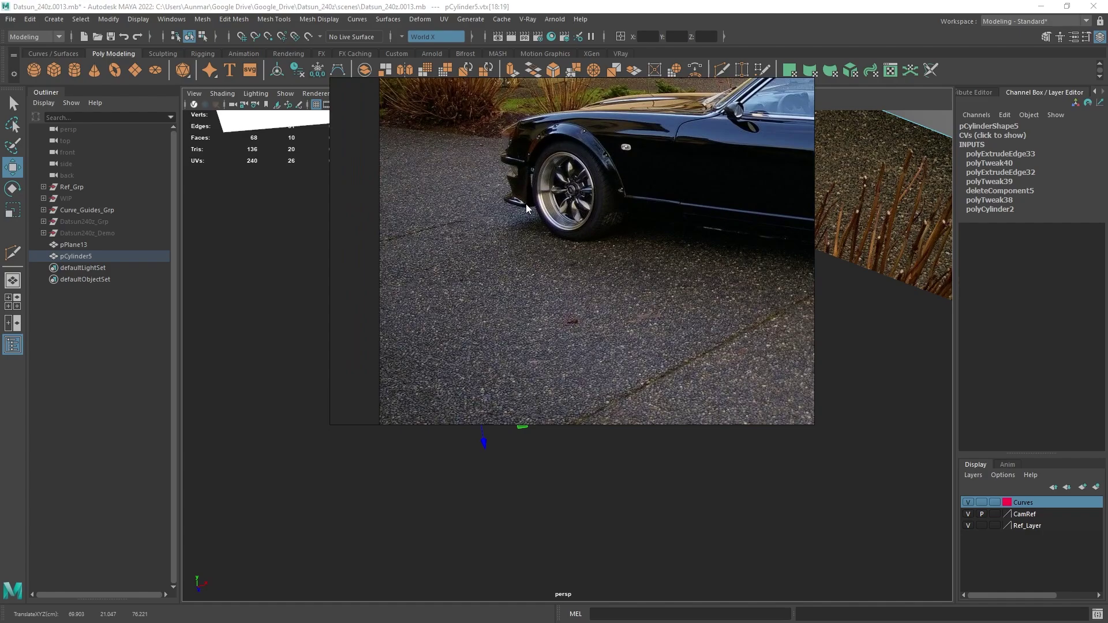
scroll(627, 218, down, 8)
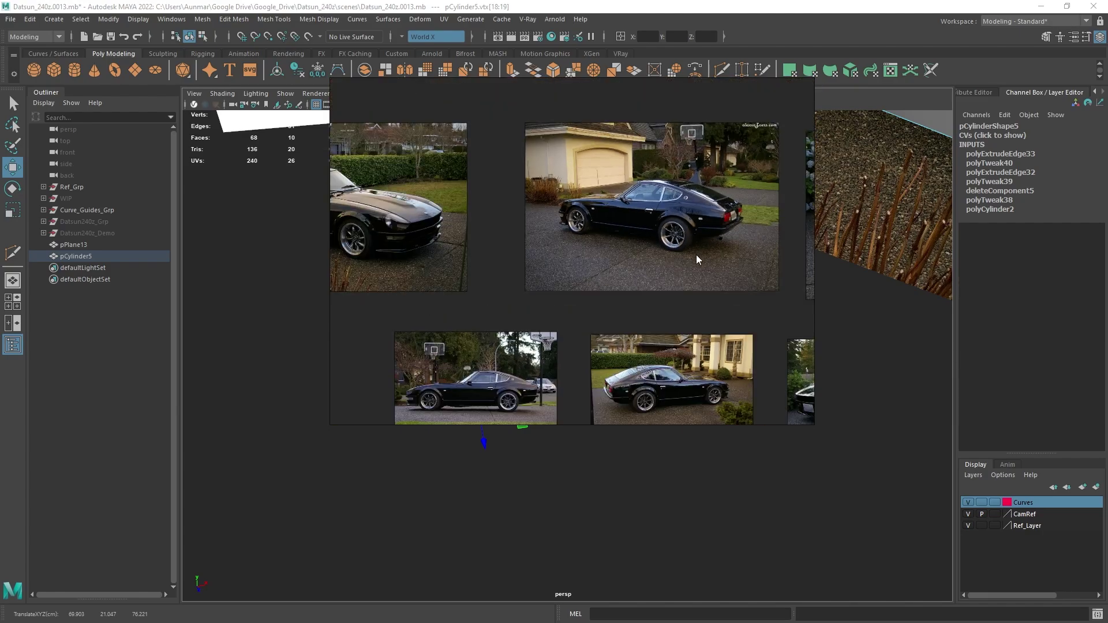
scroll(656, 281, up, 2)
scroll(655, 281, up, 6)
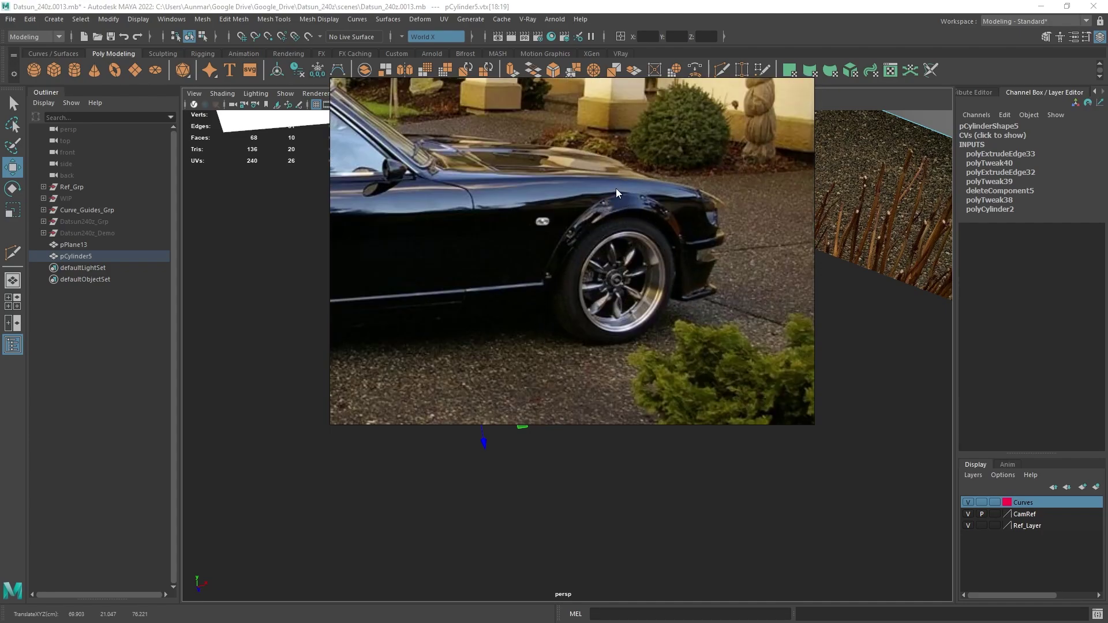
right_drag(647, 261, 1107, 318)
- Refine the arch strip's rear bottom vertex pair against the guide curve and scale the vertex pair just above it
scroll(615, 338, down, 5)
alt+drag(557, 335, 482, 285)
scroll(483, 284, down, 4)
scroll(485, 288, up, 4)
alt+drag(525, 384, 629, 430)
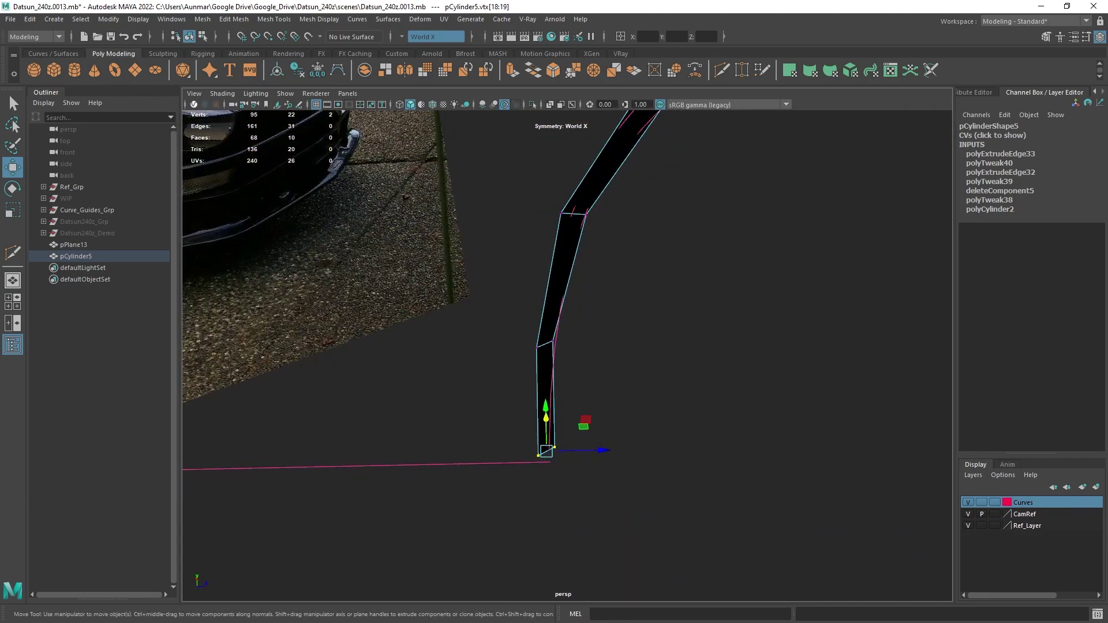
alt+drag(571, 375, 527, 379)
key(r)
key(w)
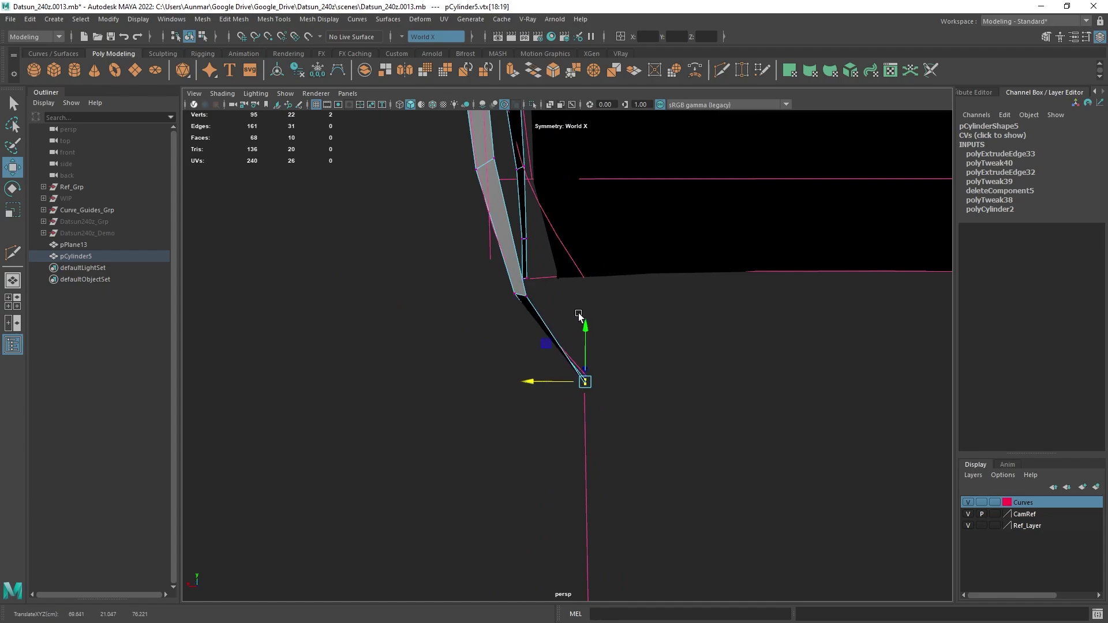
click(488, 282)
key(r)
drag(469, 295, 634, 260)
key(q)
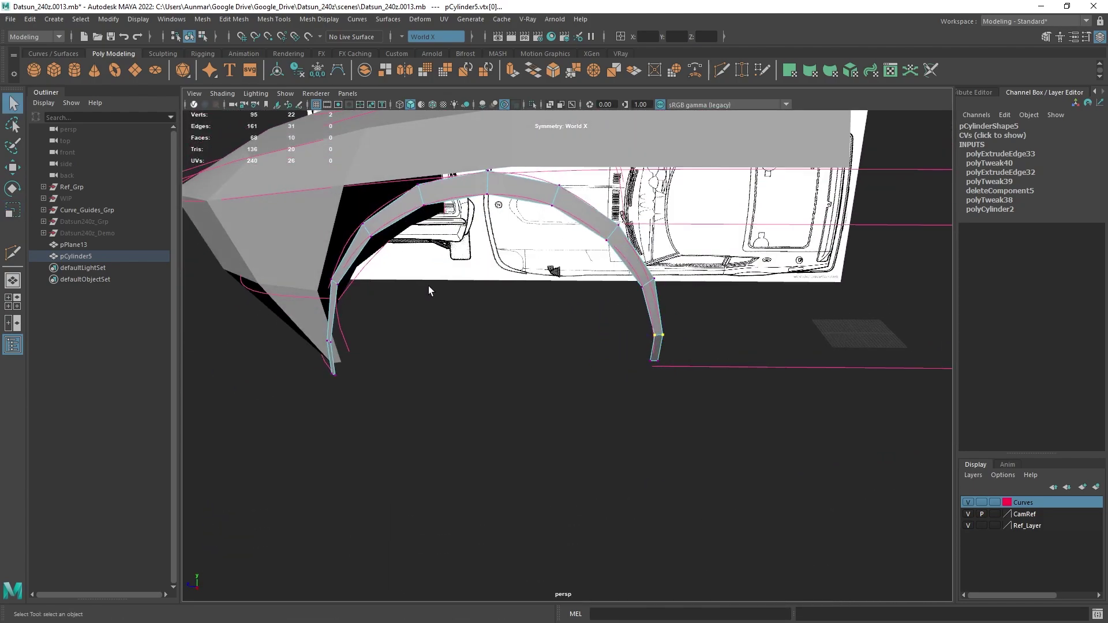
- Move the arch strip's front bottom vertices sideways toward the lower corner of the front body panel
alt+drag(429, 287, 557, 382)
alt+drag(462, 344, 571, 335)
key(w)
drag(615, 424, 528, 365)
drag(604, 395, 556, 390)
alt+drag(643, 378, 444, 303)
- Move the front body panel's bottom corner vertex to meet the arch strip's front lower end
click(508, 272)
right_drag(471, 281, 452, 219)
click(497, 359)
alt+drag(498, 360, 522, 376)
drag(512, 417, 481, 410)
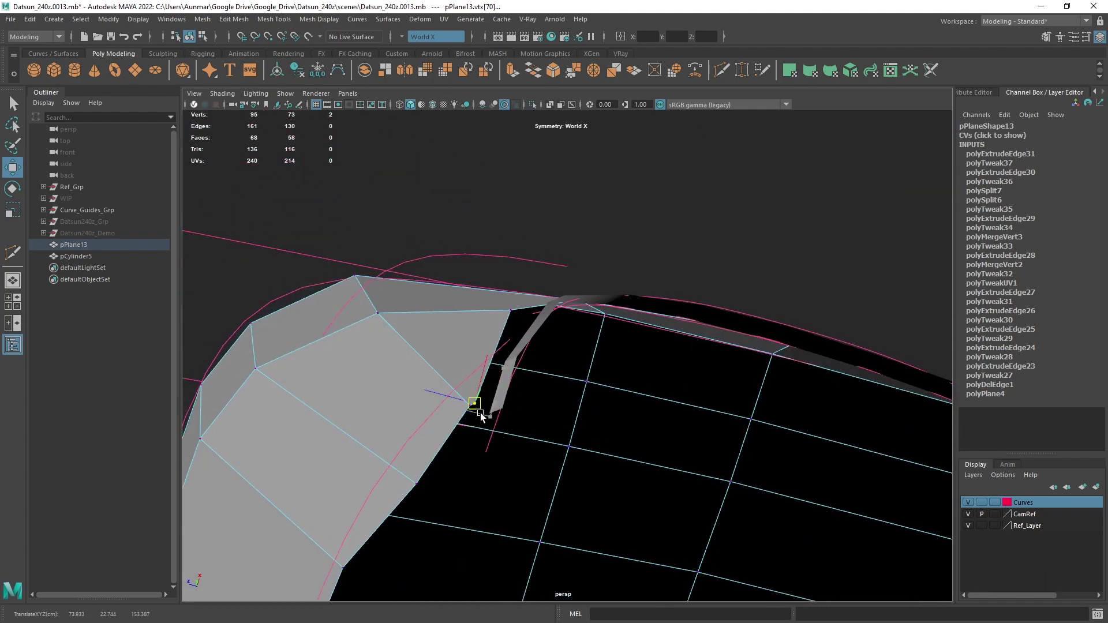
key(ctrl+z)
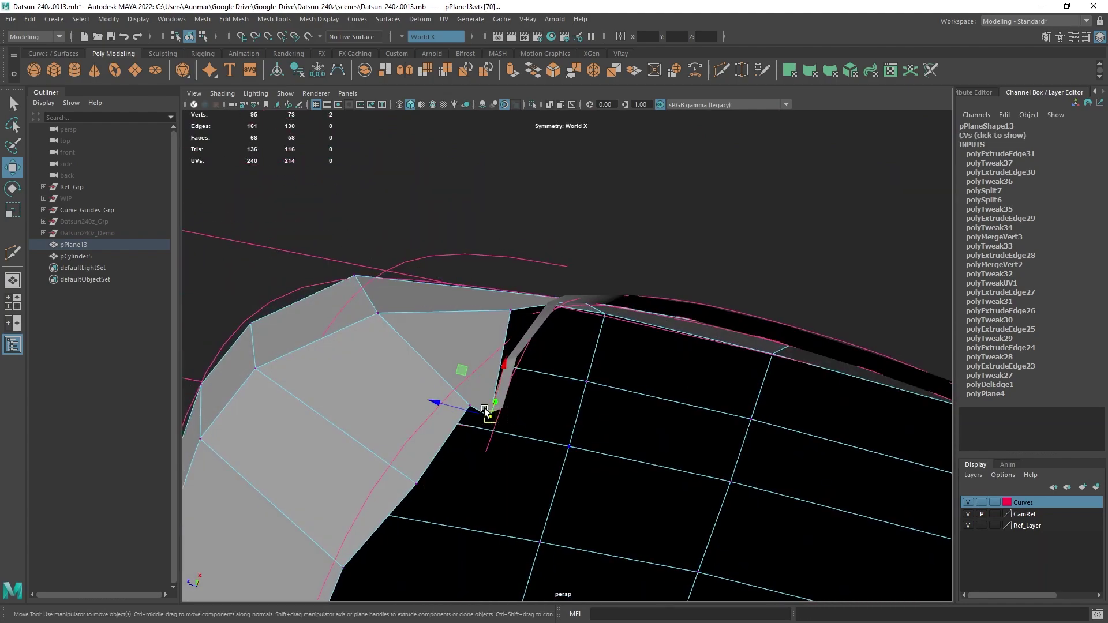
key(alt+x)
mouse_move(497, 388)
mouse_down()
mouse_move(502, 365)
mouse_move(497, 380)
mouse_up()
alt+drag(483, 396, 600, 375)
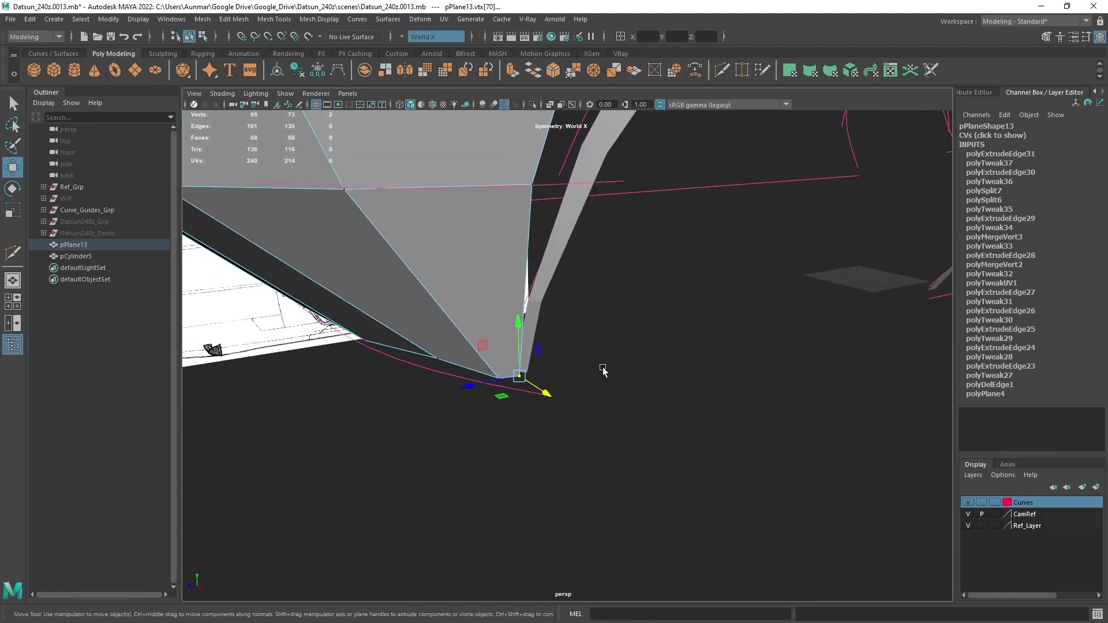
- Slide the body panel's bottom corner vertex against the arch strip's front end, then return to object mode
alt+right_drag(604, 371, 568, 269)
right_drag(527, 223, 562, 194)
alt+drag(564, 233, 579, 235)
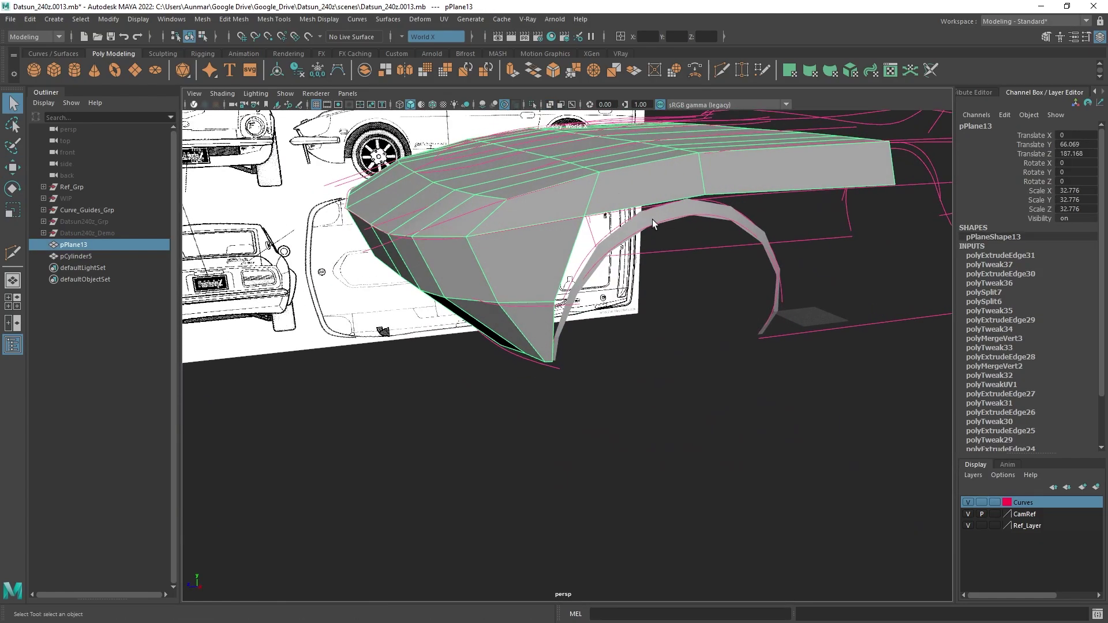
alt+drag(652, 219, 555, 302)
right_drag(531, 269, 522, 340)
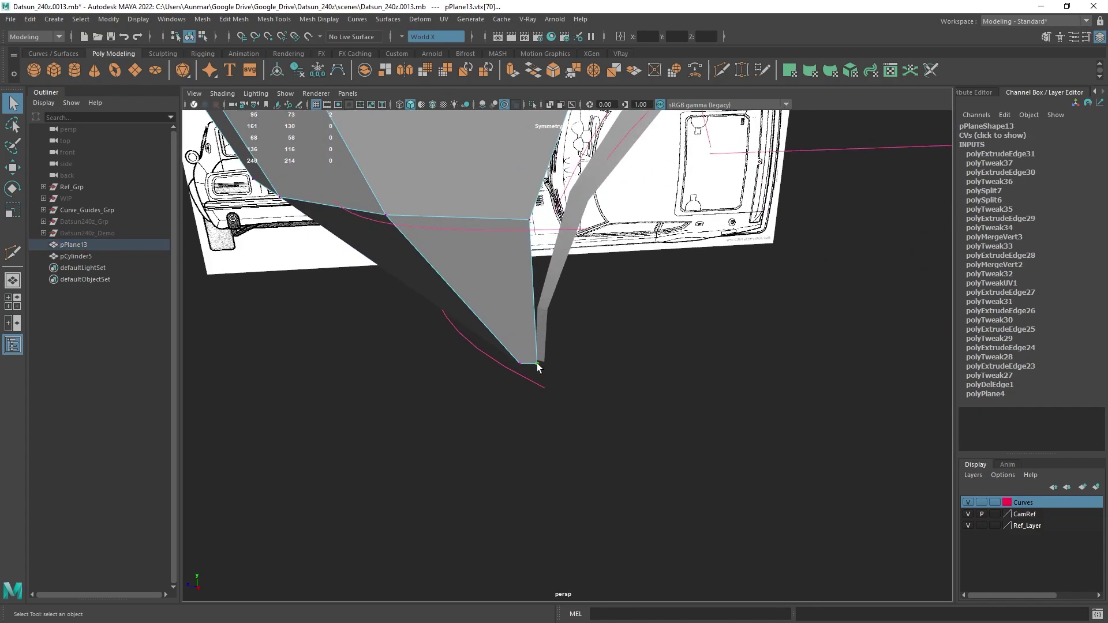
click(536, 363)
key(w)
ctrl+shift+drag(537, 363, 788, 169)
key(q)
right_drag(788, 169, 831, 141)
- Select the body panel and arch strip together in vertex mode and raise the panel's lower-edge vertex above the arch's top
alt+drag(617, 316, 663, 294)
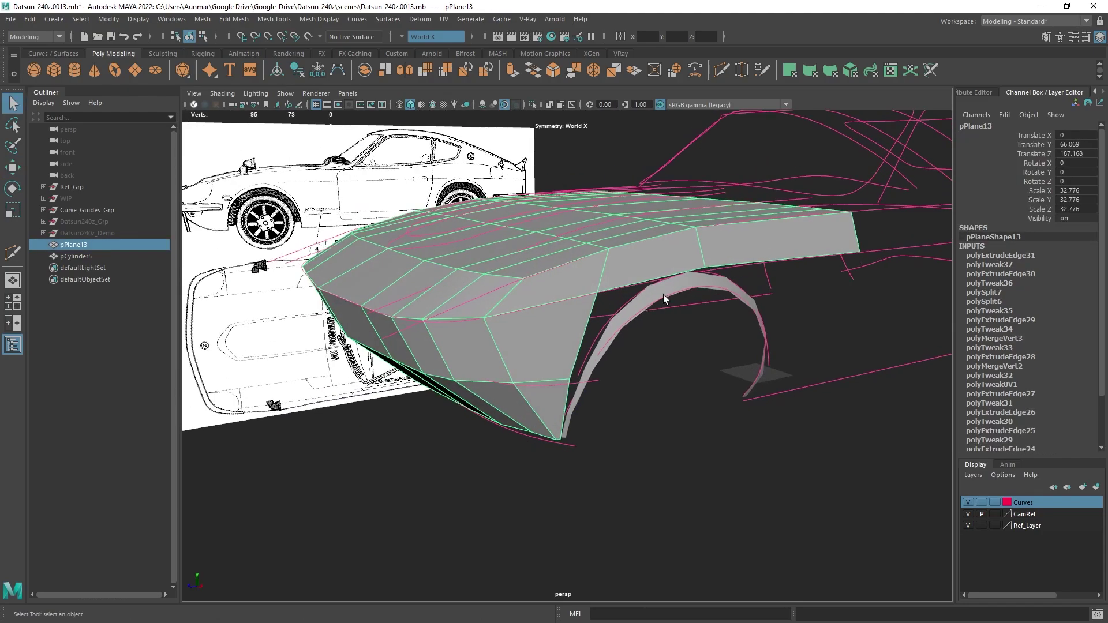
shift+click(691, 282)
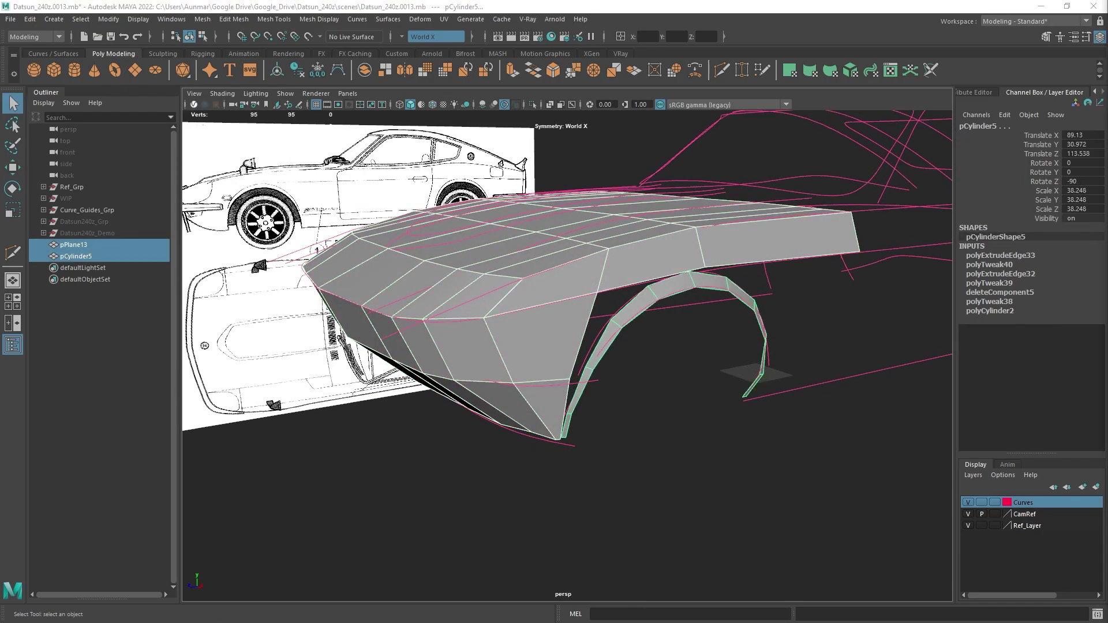
alt+drag(802, 337, 670, 318)
right_drag(733, 240, 645, 194)
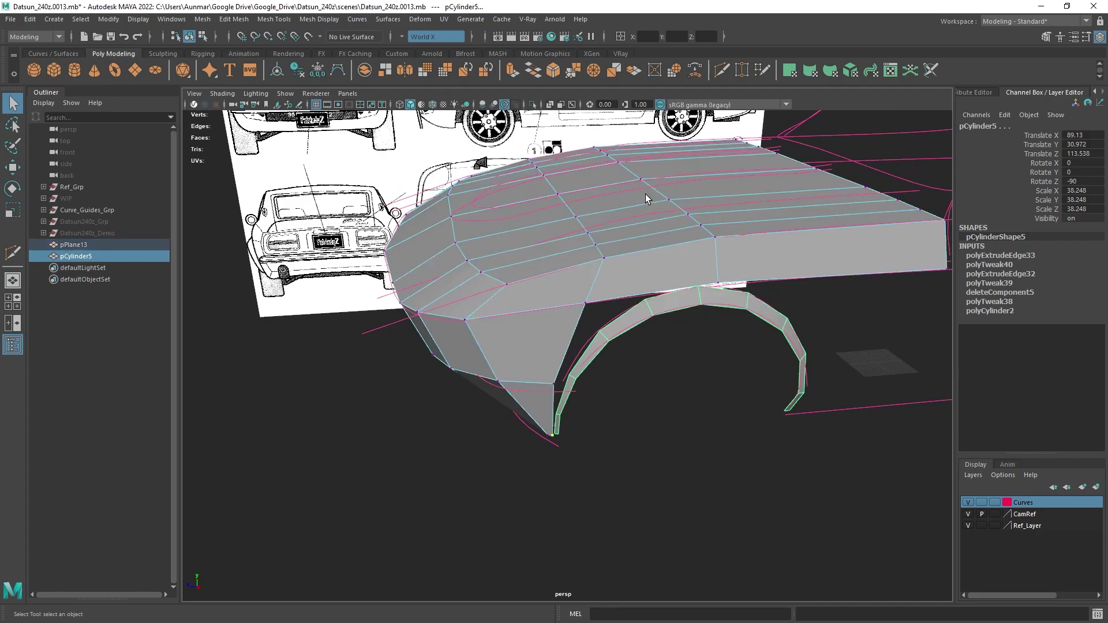
click(719, 284)
key(w)
drag(723, 280, 721, 272)
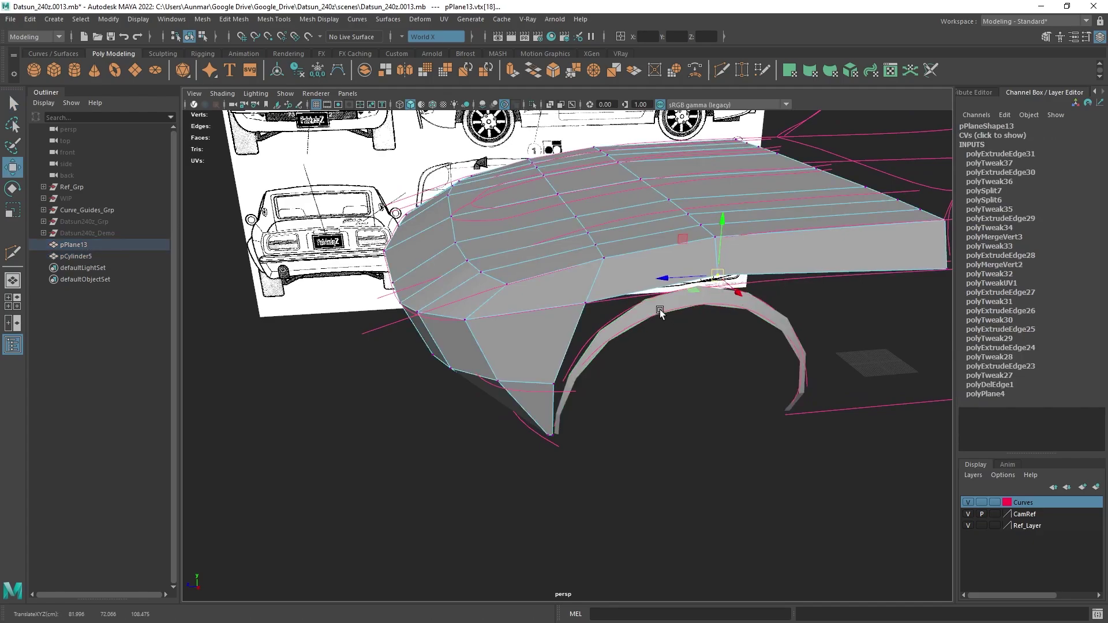
alt+drag(659, 309, 632, 310)
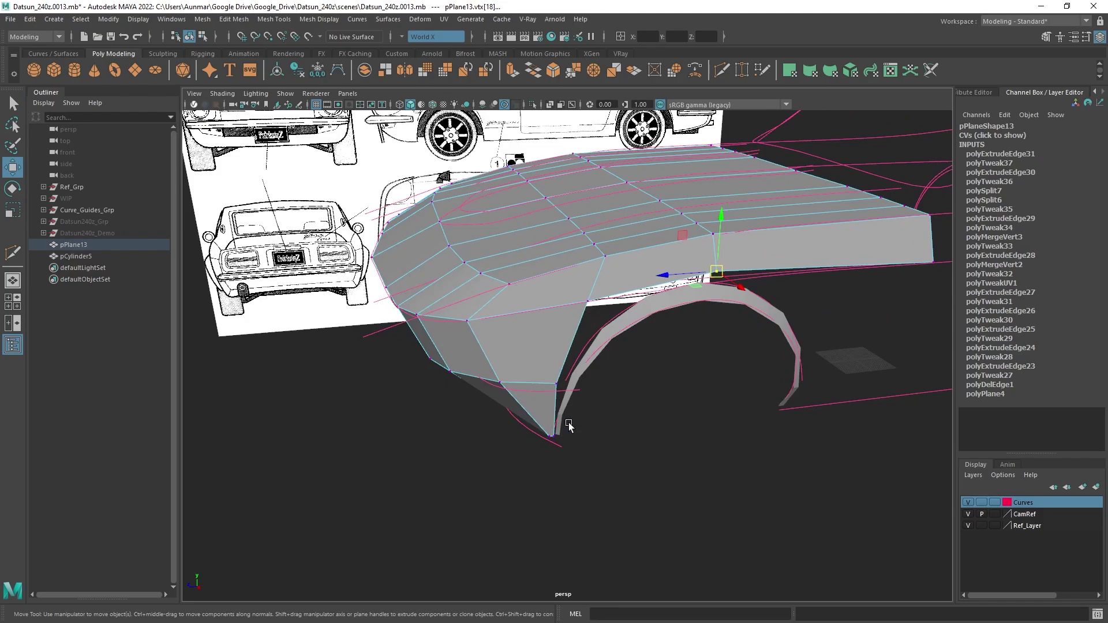
- Return to object mode and select the front body panel pPlane13
key(F8)
click(697, 294)
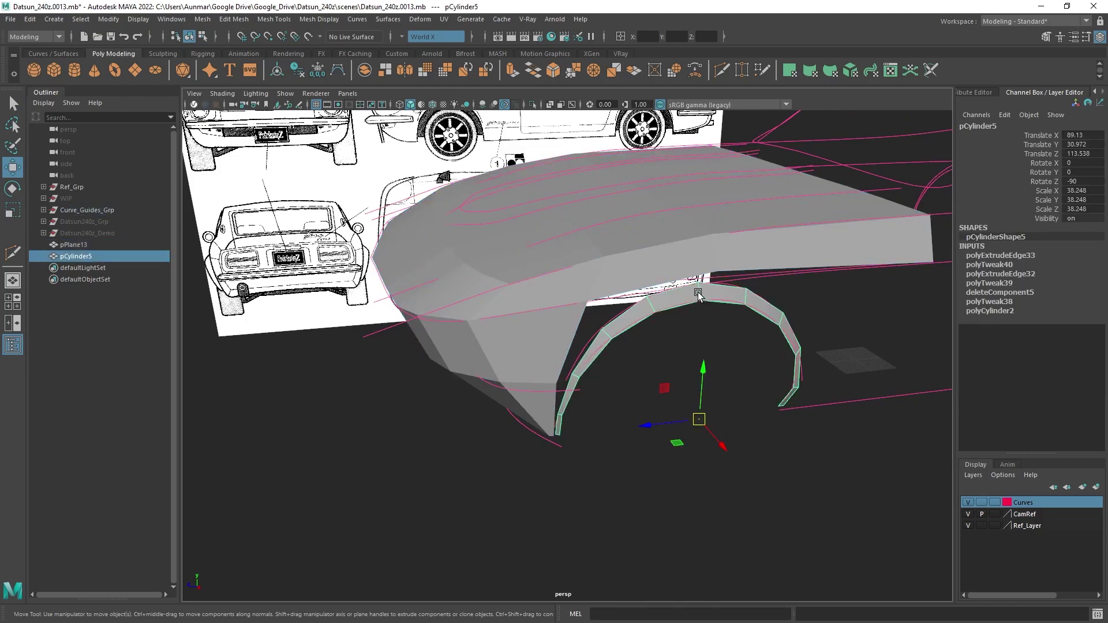
alt+drag(749, 324, 683, 242)
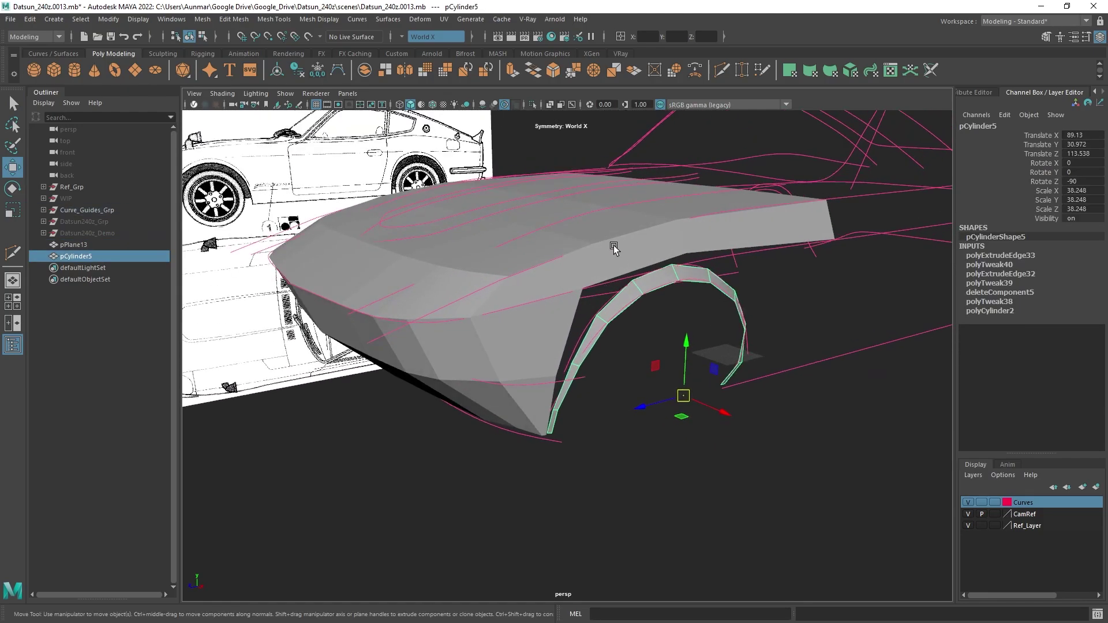
click(682, 242)
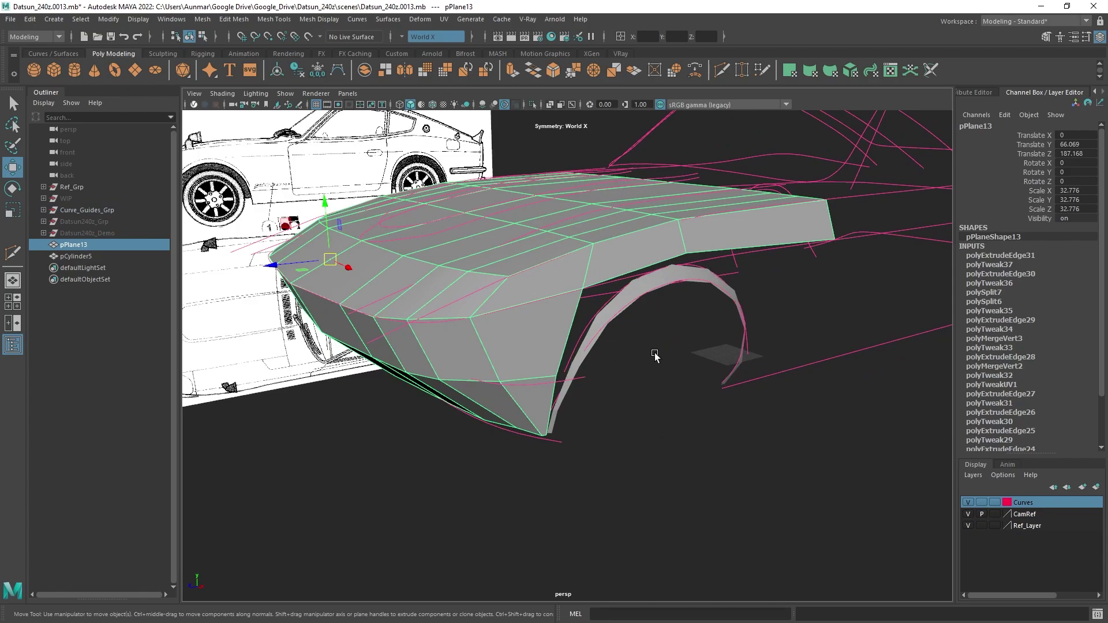
- Add the arch strip to the front body panel selection and isolate both objects in the view
alt+drag(743, 321, 640, 305)
shift+click(640, 306)
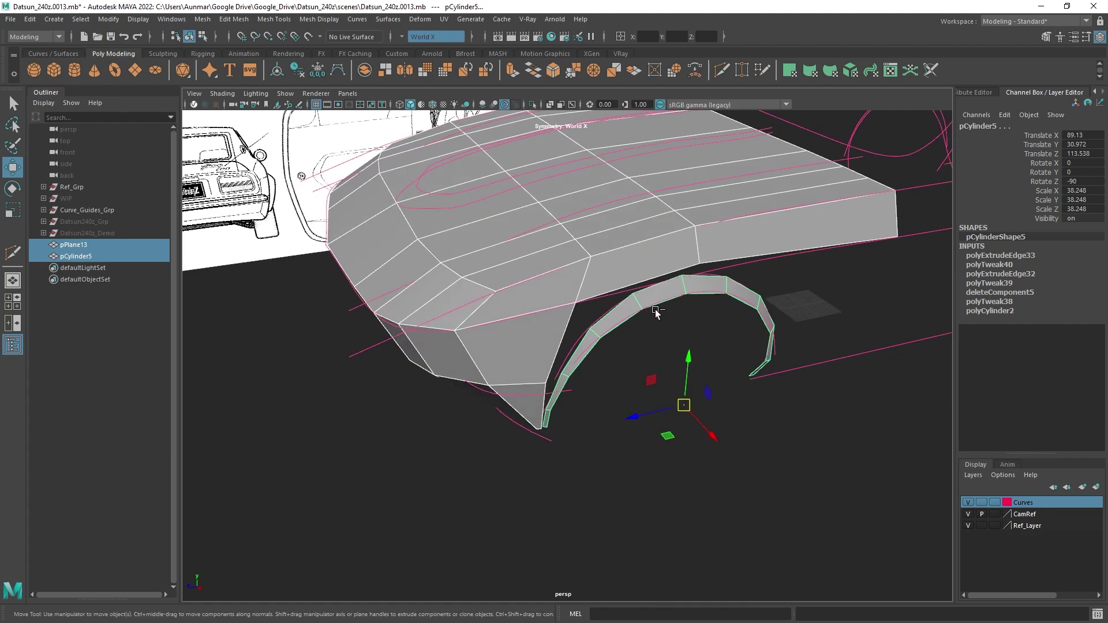
key(ctrl+1)
alt+drag(718, 308, 690, 293)
click(676, 270)
shift+click(645, 238)
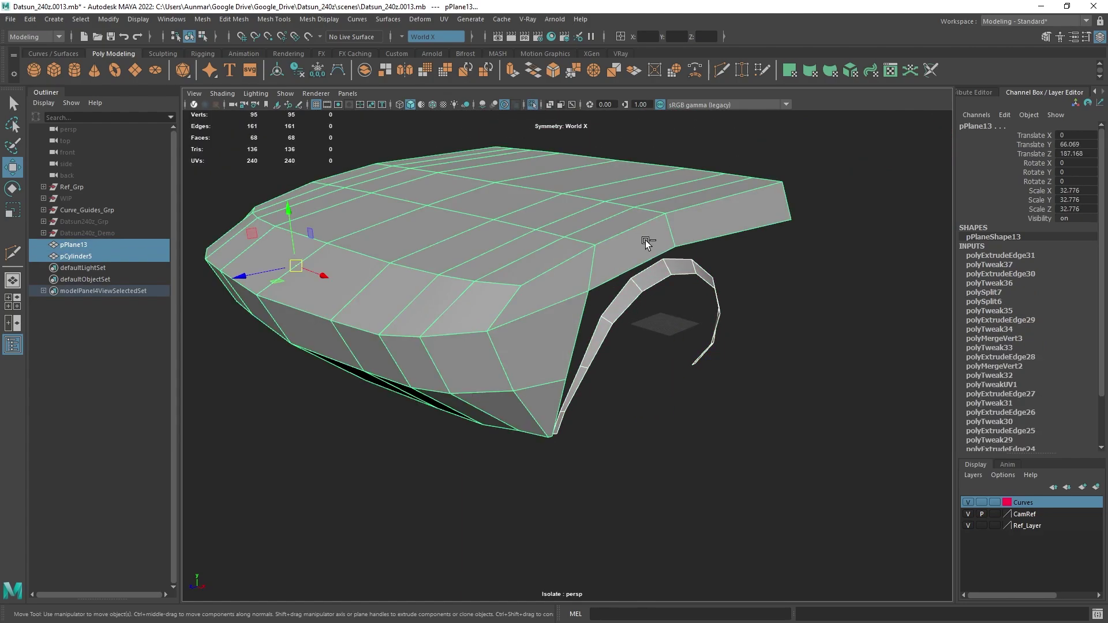
- Slide the body panel's edge loop above the wheel arch forward to line up with the arch strip's top
alt+drag(645, 240, 646, 262)
click(664, 195)
right_drag(664, 187, 663, 162)
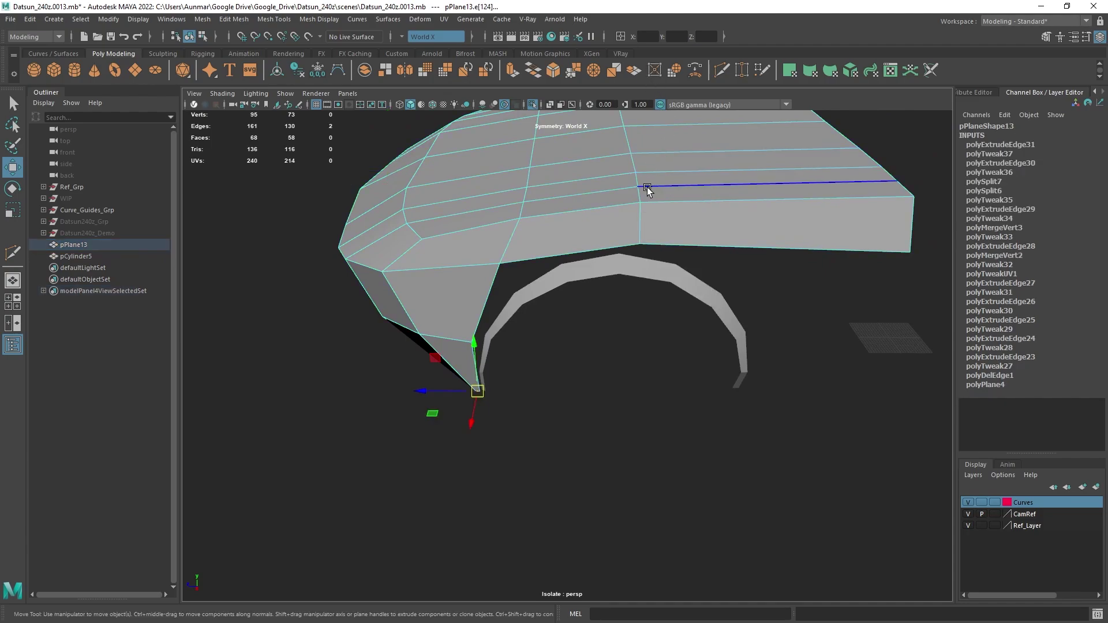
double_click(638, 185)
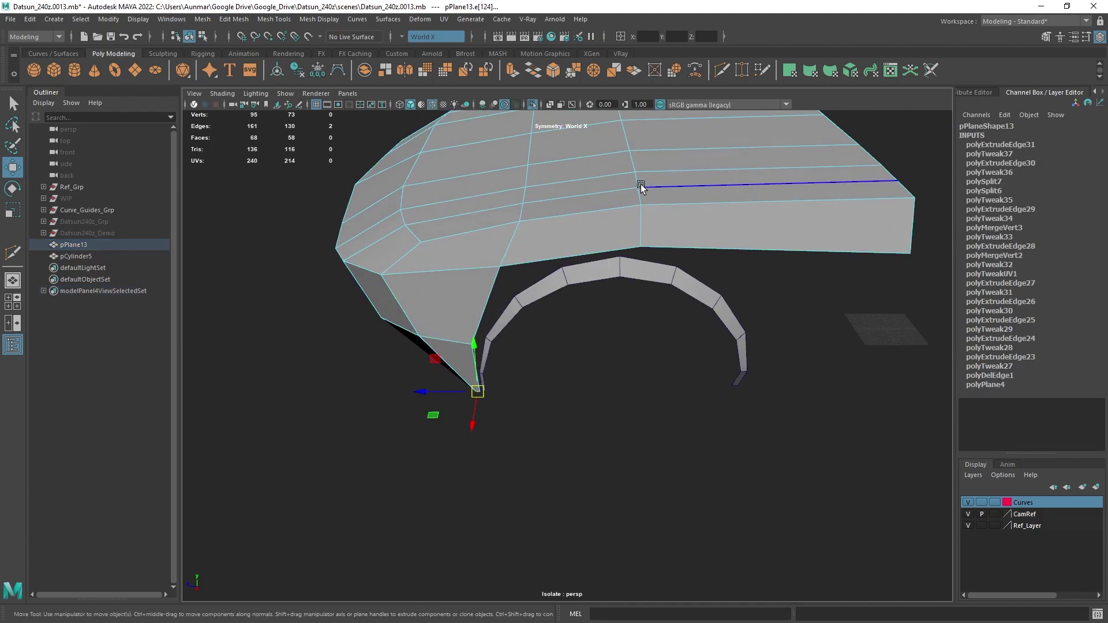
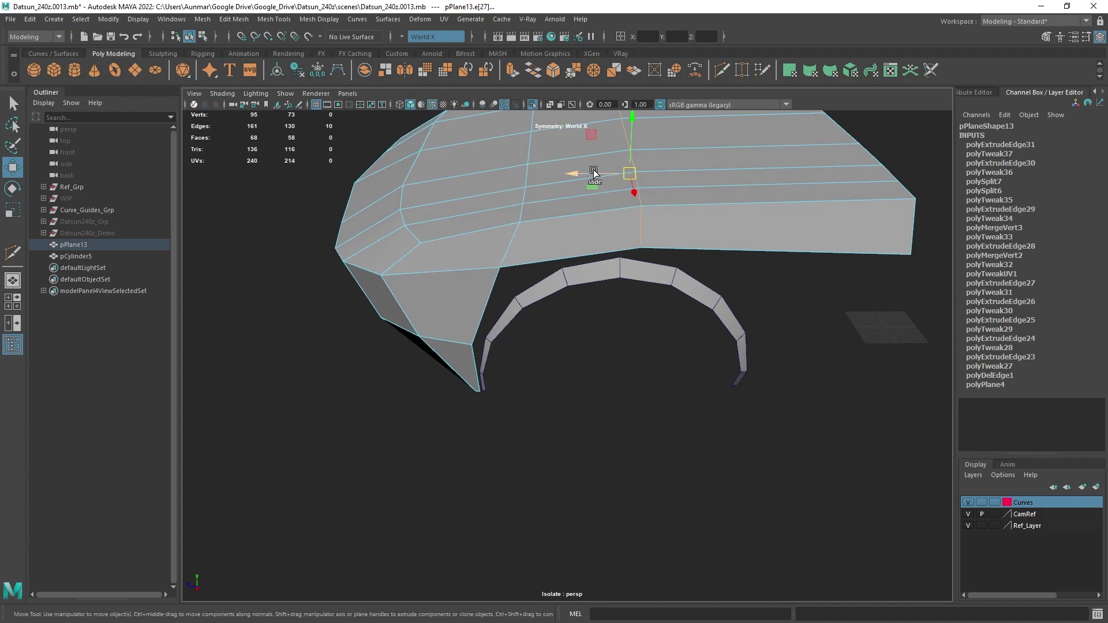
drag(629, 175, 613, 177)
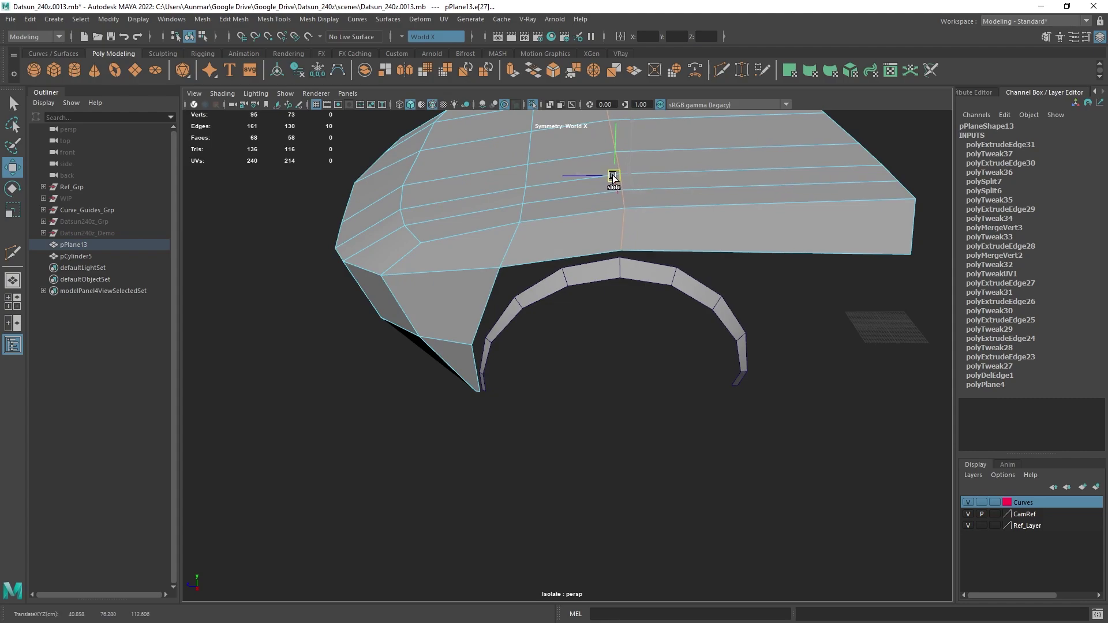
- Insert a Multi-Cut edge loop across the body panel just behind the loop above the arch's top
alt+drag(685, 197, 663, 212)
alt+drag(729, 205, 642, 207)
shift+right_click(624, 201)
click(487, 189)
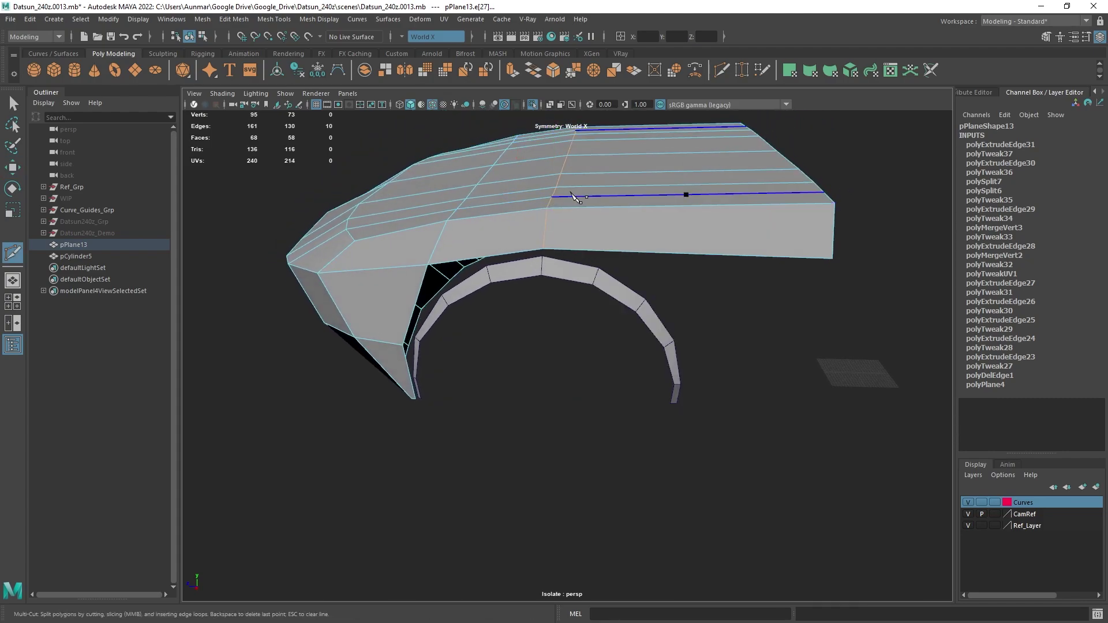
ctrl+click(615, 212)
- Insert another edge loop across the body panel's lower front corner, level with the arch strip's lowest front segment
alt+drag(527, 238, 480, 245)
alt+middle_drag(480, 244, 547, 185)
alt+drag(551, 190, 520, 210)
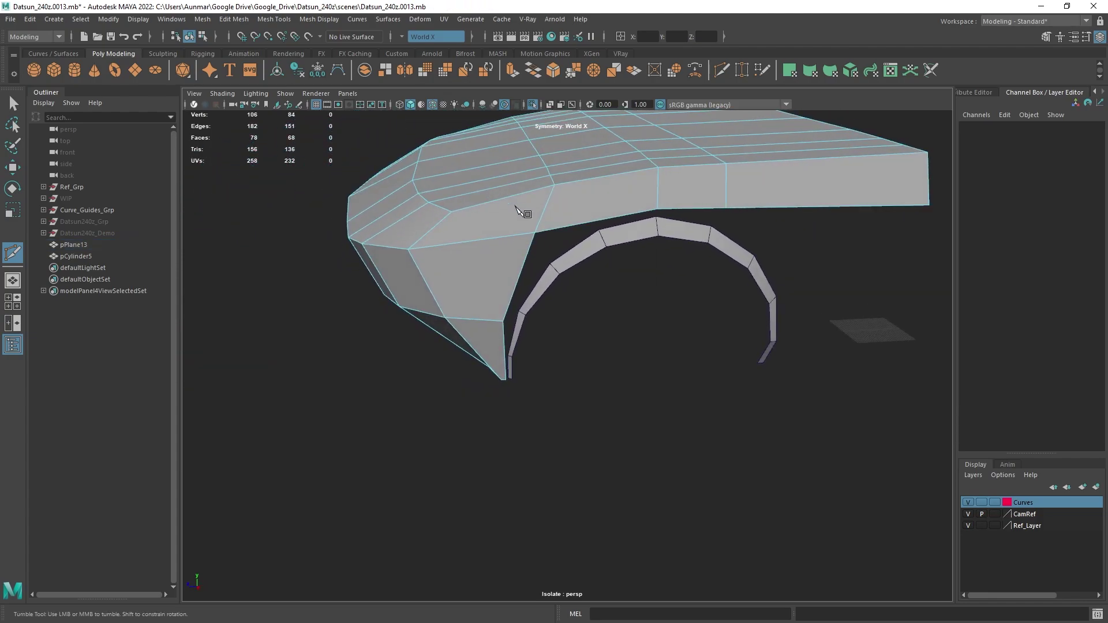
alt+drag(554, 280, 608, 254)
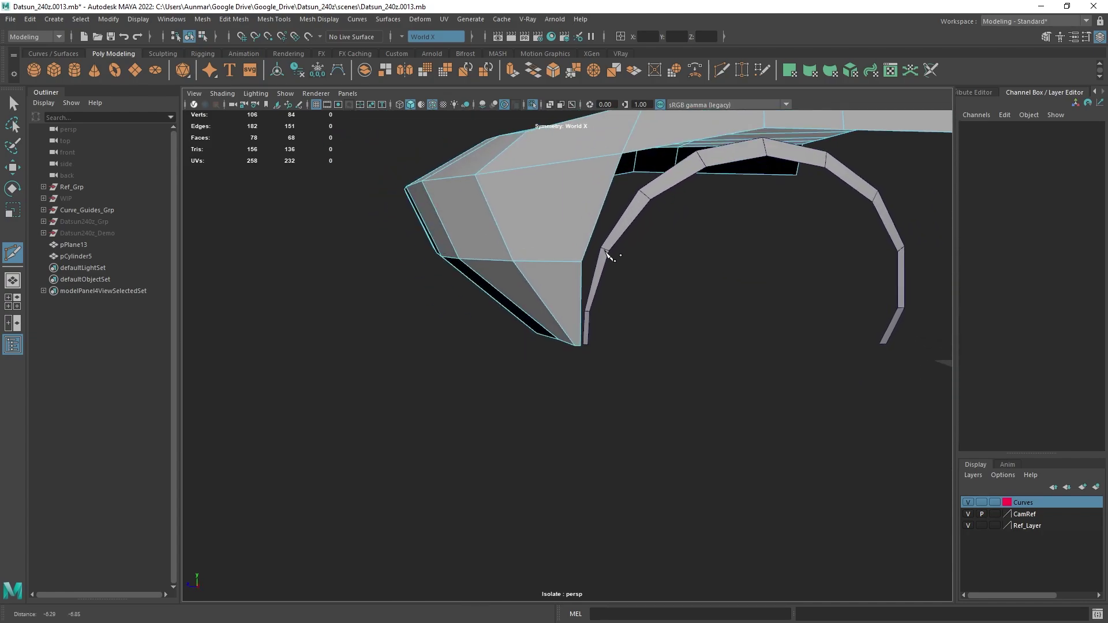
alt+right_drag(609, 255, 640, 249)
ctrl+click(579, 260)
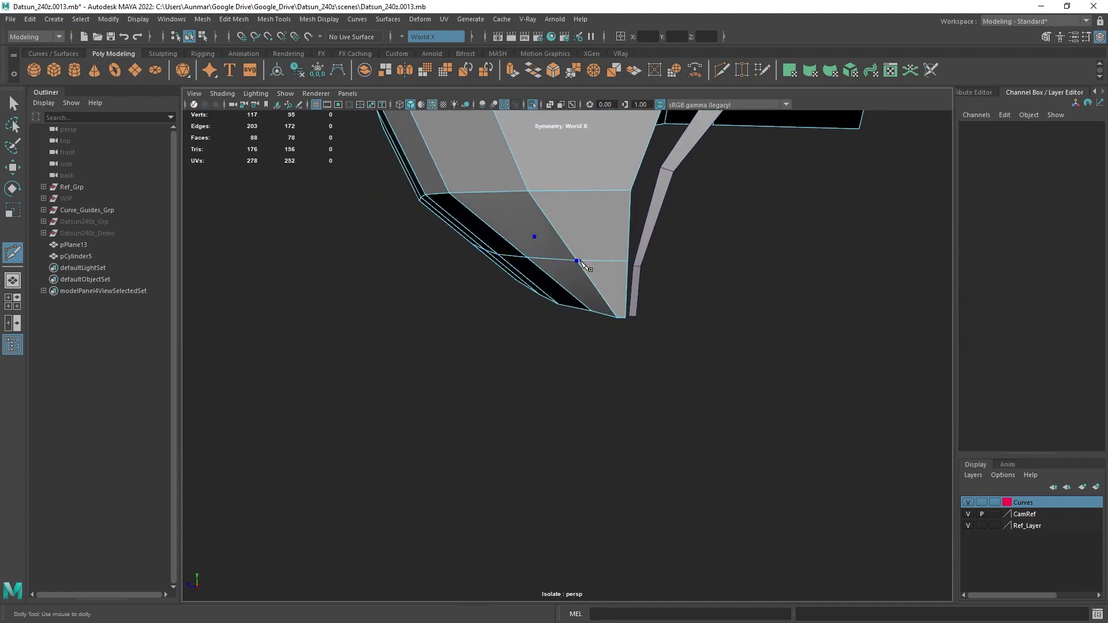
- Select the new lower corner edge loop and move it slightly forward to follow the arch strip's curve
key(q)
double_click(601, 262)
key(w)
alt+drag(537, 275, 514, 254)
alt+drag(554, 203, 633, 218)
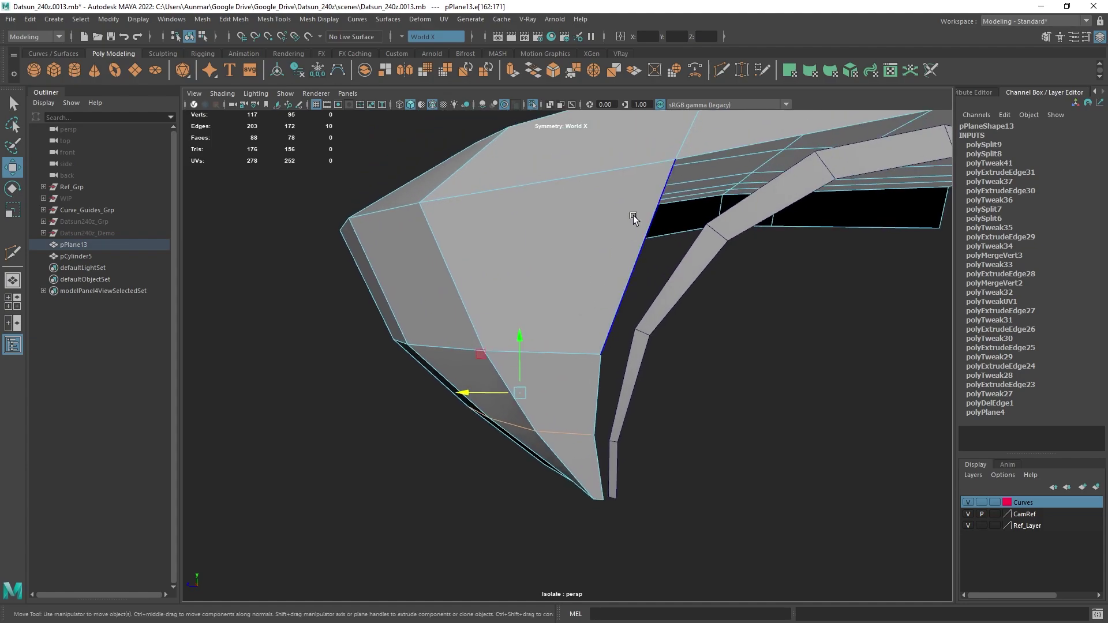
shift+right_drag(633, 218, 664, 227)
alt+drag(661, 225, 681, 278)
alt+right_drag(681, 278, 542, 251)
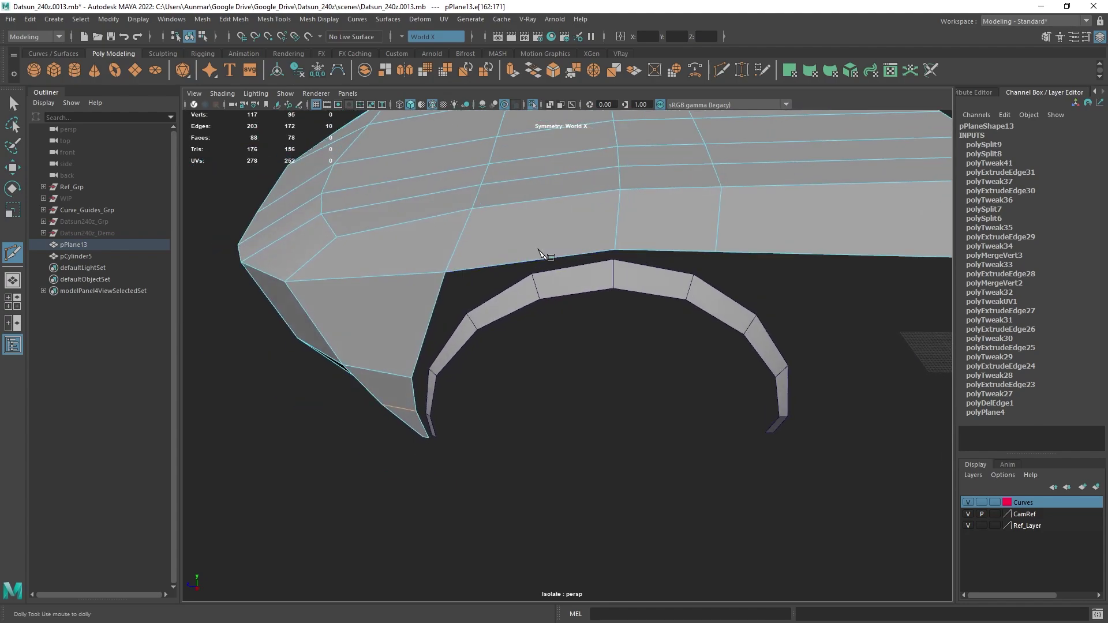
alt+drag(543, 251, 525, 230)
alt+middle_drag(525, 231, 554, 237)
key(q)
- Select the upper part of the edge loop over the arch's front side and slide it slightly along the panel
click(526, 209)
alt+right_drag(571, 239, 531, 232)
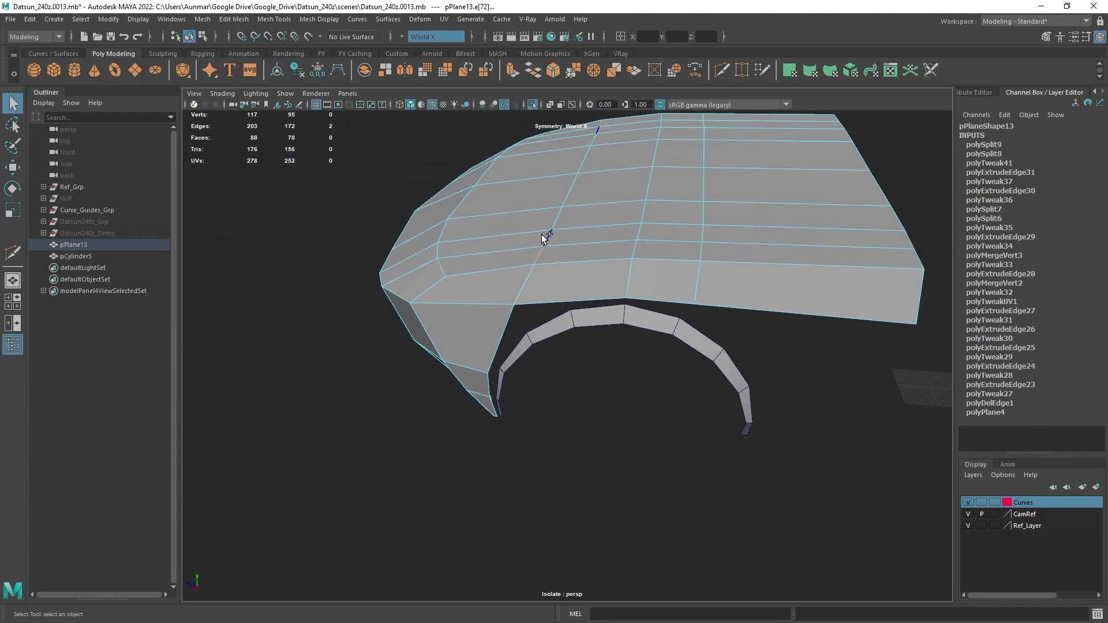
shift+click(574, 192)
key(w)
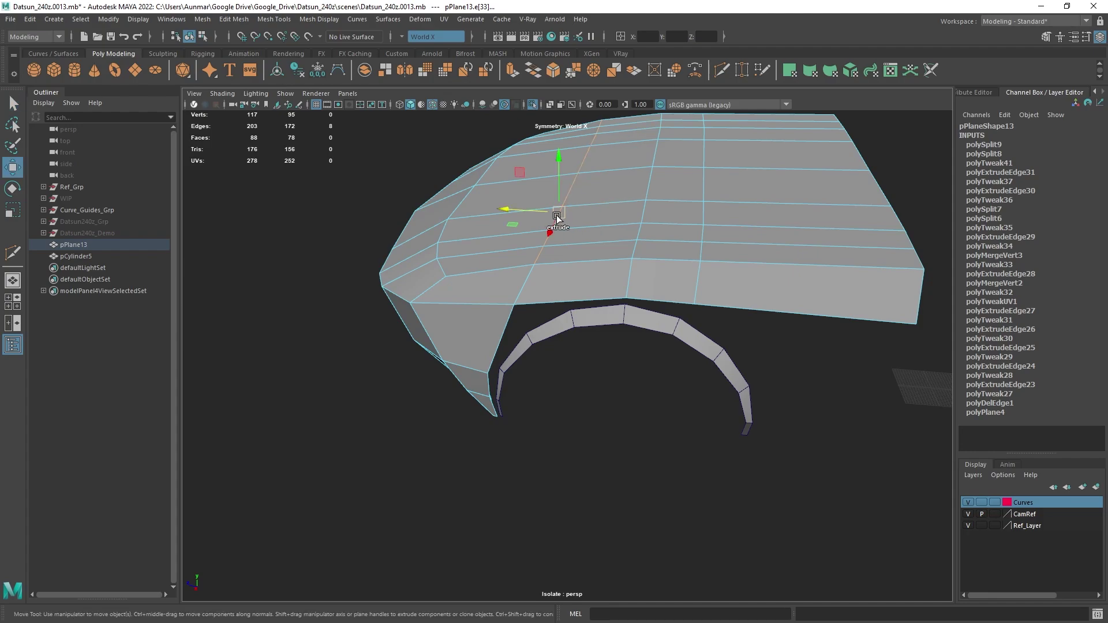
ctrl+shift+drag(561, 216, 559, 216)
alt+drag(561, 218, 588, 254)
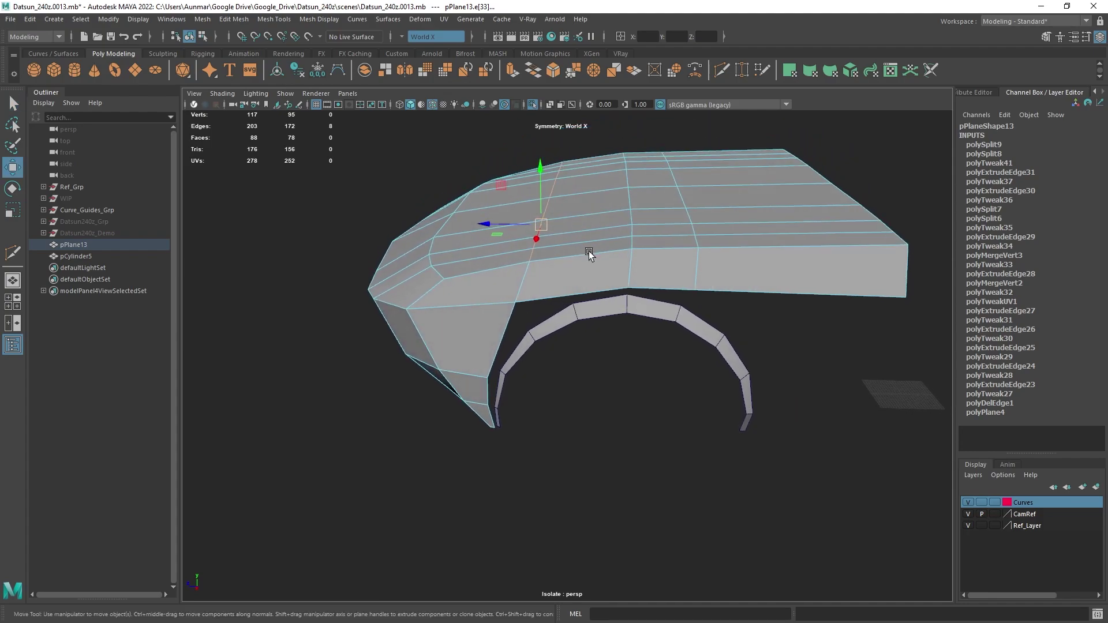
alt+right_drag(588, 255, 593, 274)
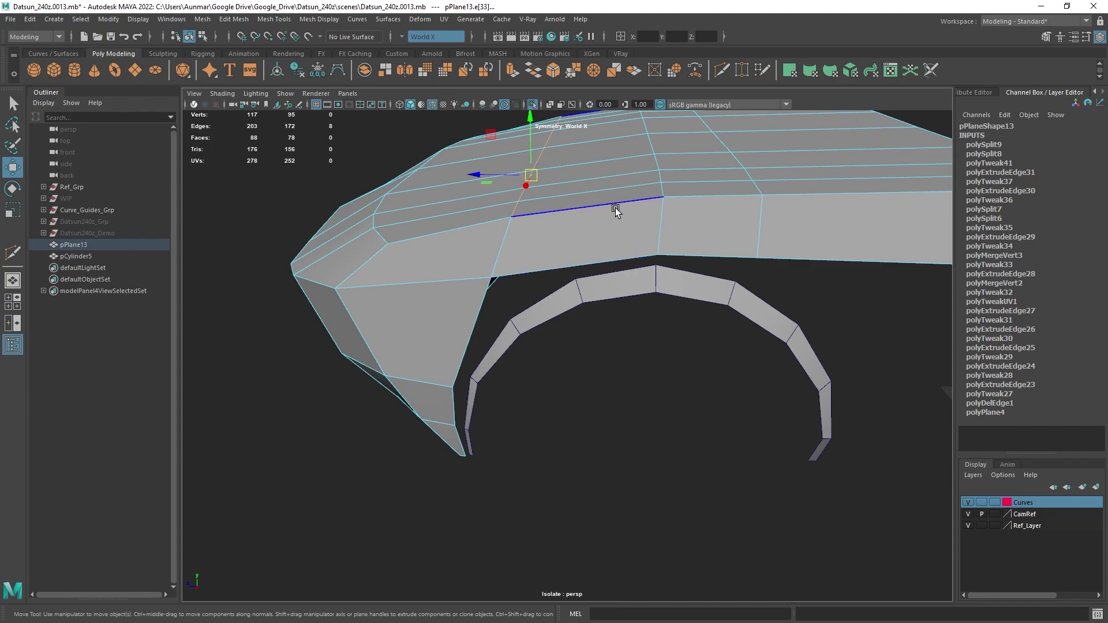
- Insert an edge loop between the front loop and the loop above the arch's top, and straighten it by scaling along Z
shift+right_drag(613, 203, 555, 193)
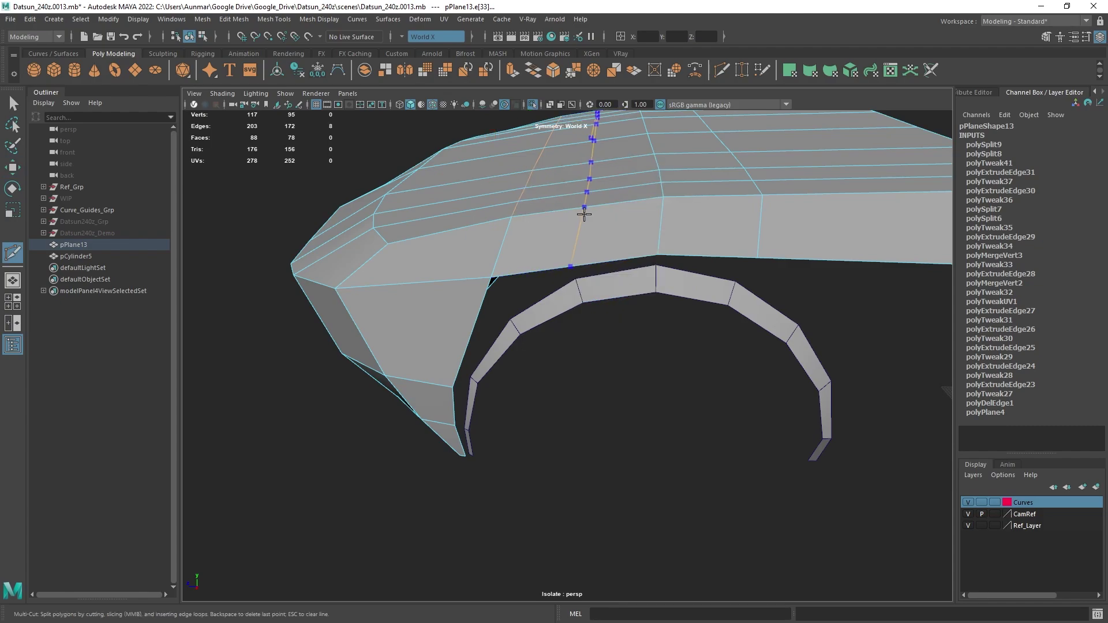
ctrl+click(584, 214)
key(q)
alt+drag(607, 232, 547, 209)
double_click(586, 220)
key(r)
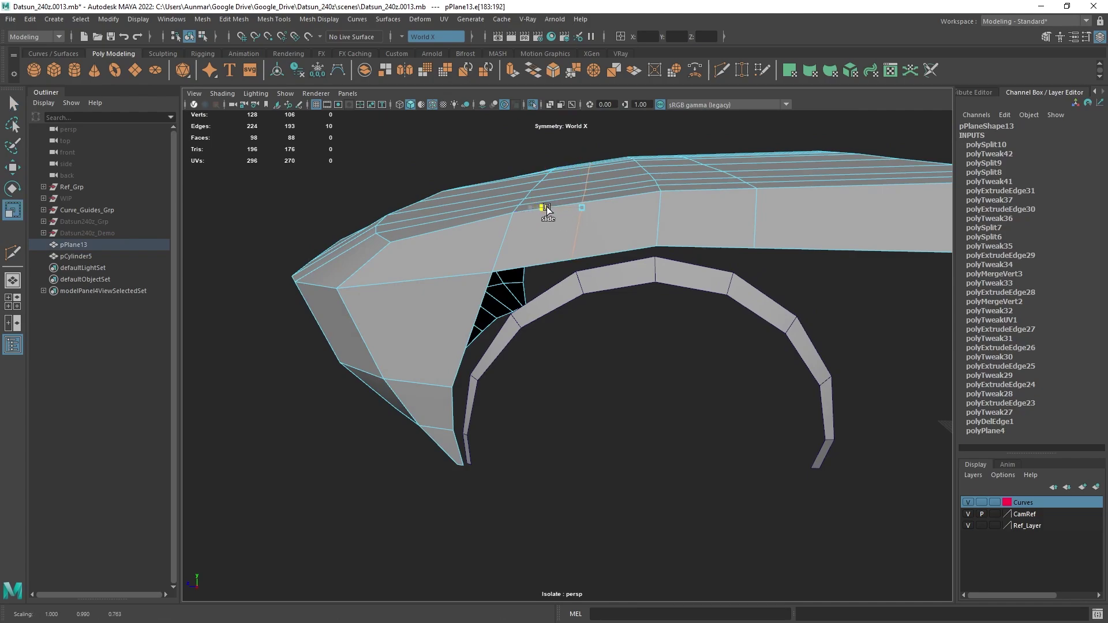
- Straighten the panel's neighbouring edge loops above, behind and ahead of the arch's top by scaling each along Z
double_click(670, 216)
alt+middle_drag(670, 215, 610, 223)
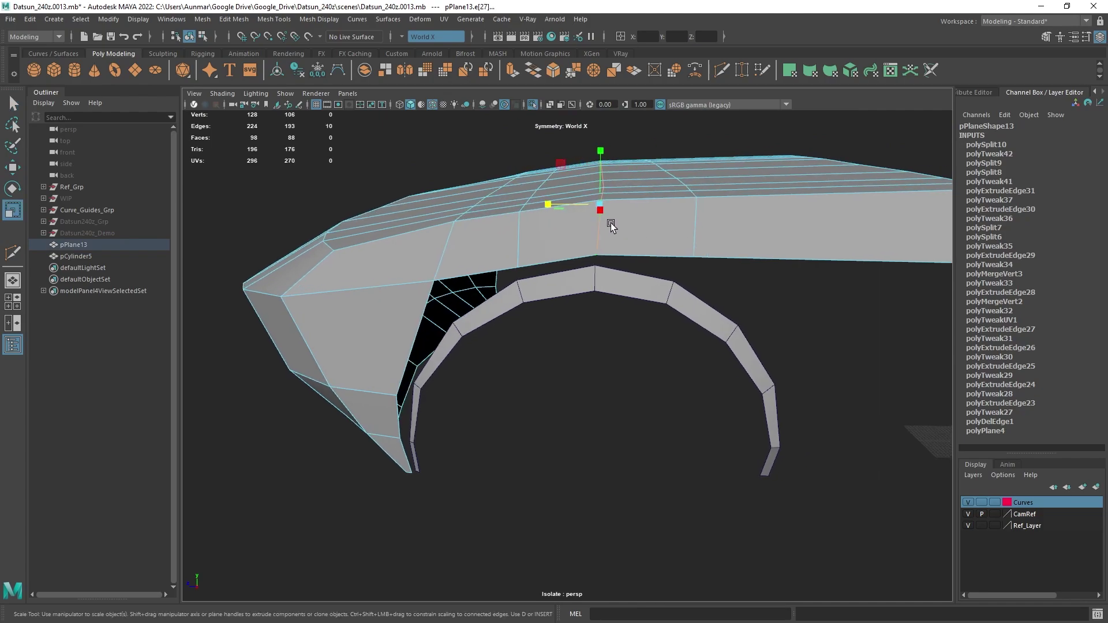
double_click(695, 214)
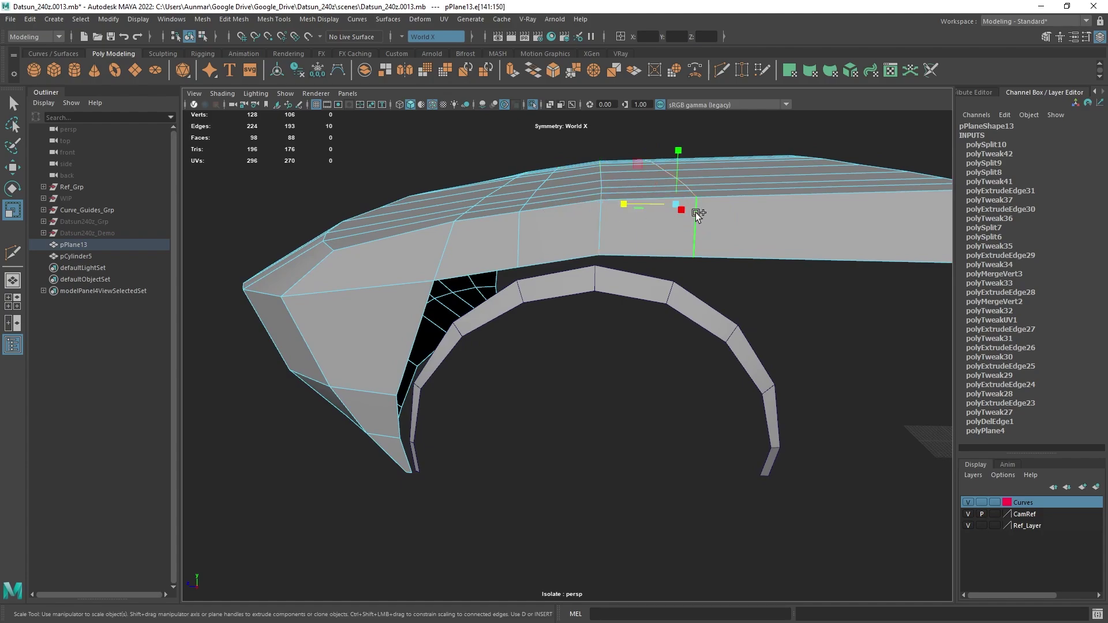
alt+drag(638, 211, 590, 192)
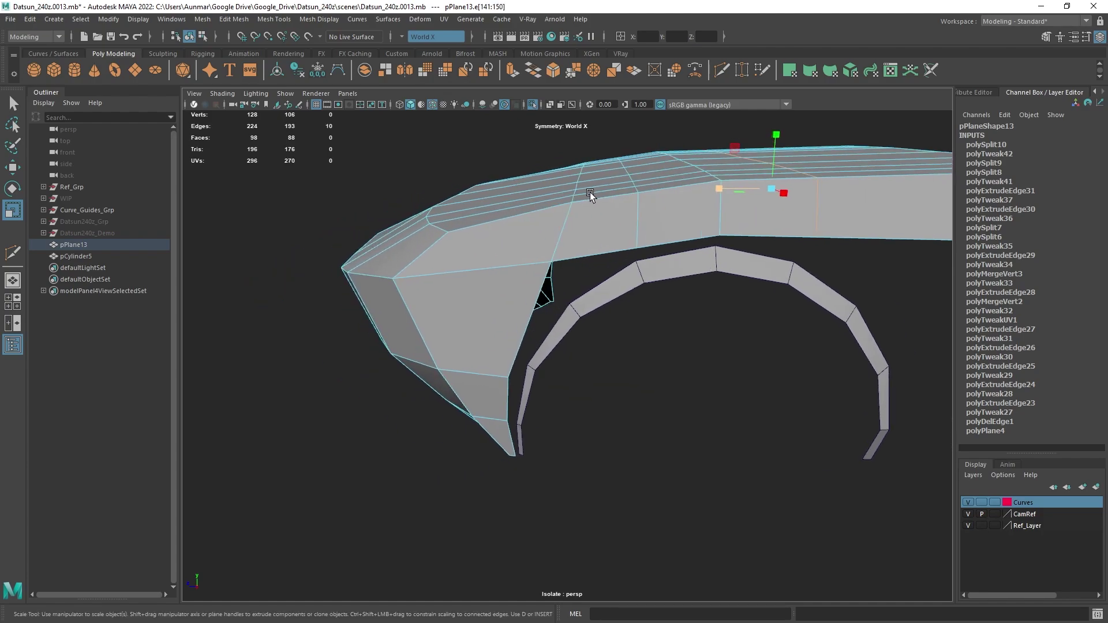
click(564, 220)
alt+drag(539, 265, 587, 176)
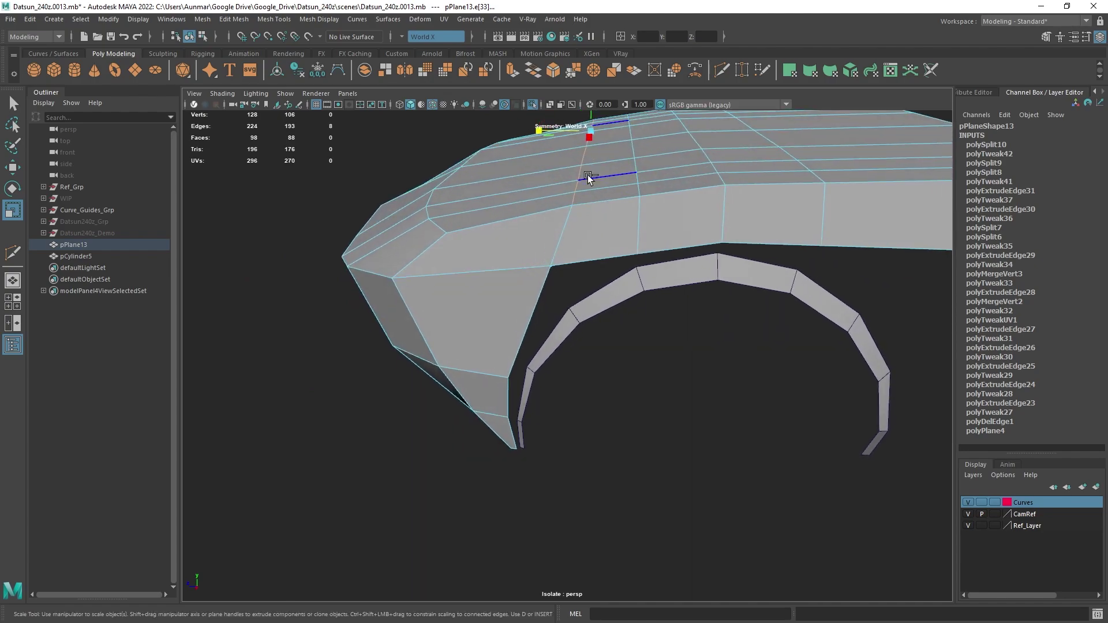
alt+drag(556, 130, 545, 184)
key(w)
alt+drag(580, 219, 648, 209)
- Return to object mode, combine the body panel with the arch strip into one mesh, and delete its construction history
key(F8)
key(q)
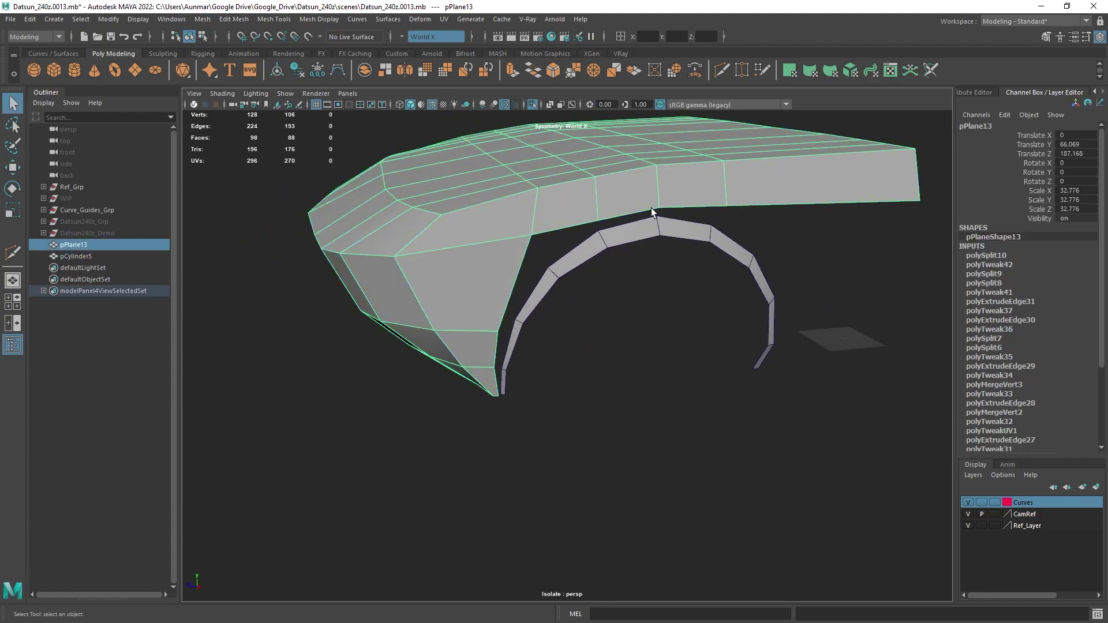
shift+click(645, 229)
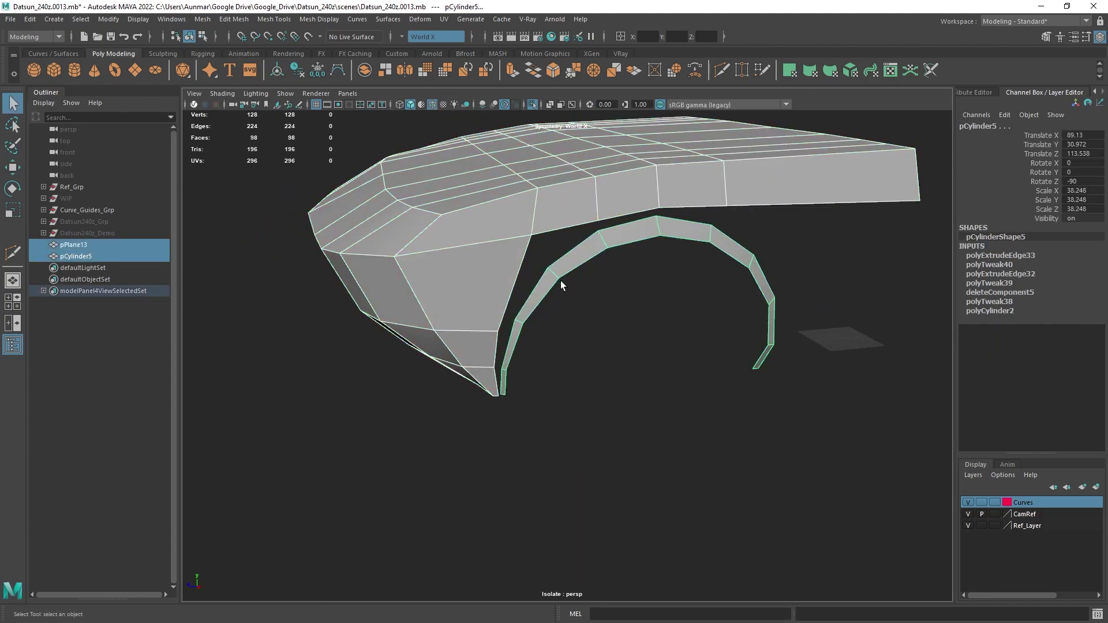
shift+right_drag(695, 307, 678, 552)
key(w)
alt+drag(777, 418, 646, 391)
alt+middle_drag(645, 391, 706, 394)
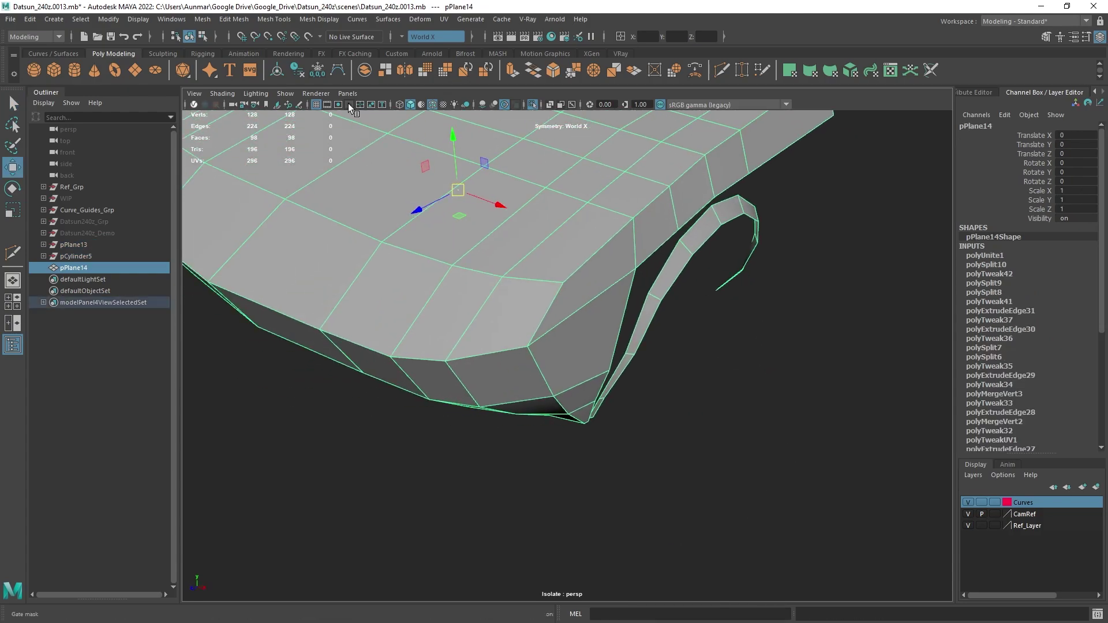
click(297, 71)
- Open the Modeling Toolkit, switch the combined mesh to face mode and turn off World X symmetry
alt+drag(623, 225, 650, 237)
click(1049, 38)
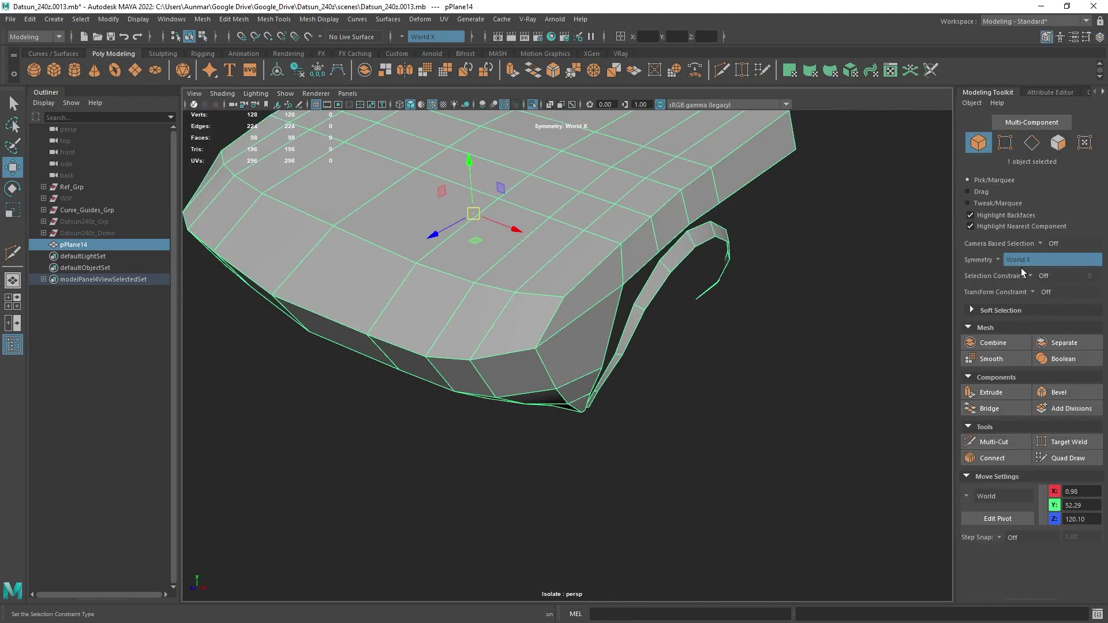
alt+right_drag(625, 225, 521, 244)
alt+drag(522, 245, 518, 192)
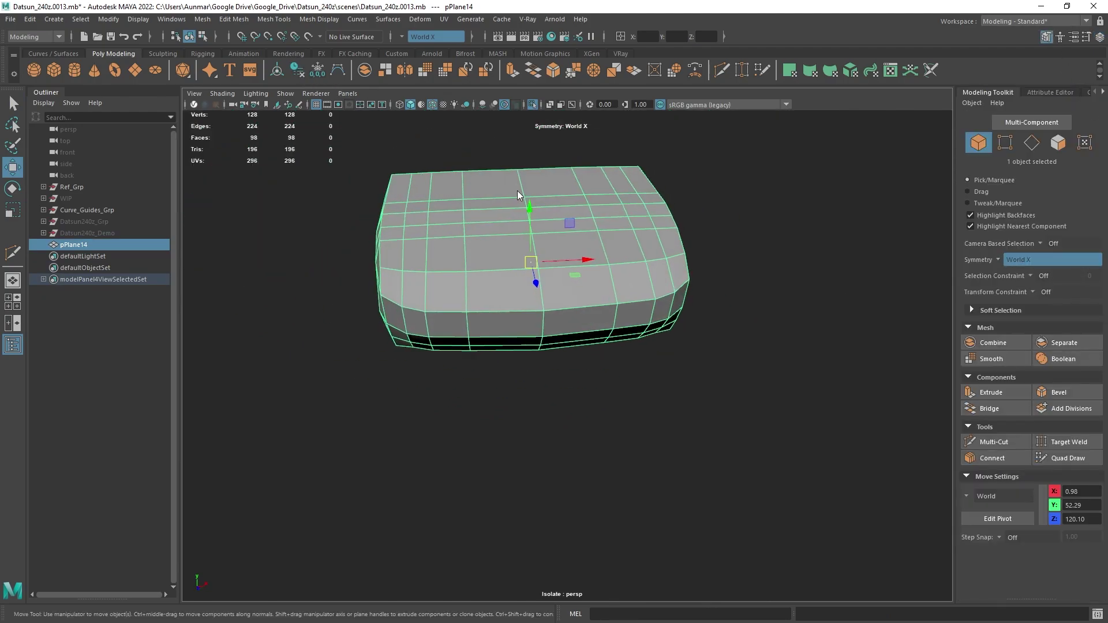
right_drag(518, 194, 522, 226)
drag(508, 391, 293, 123)
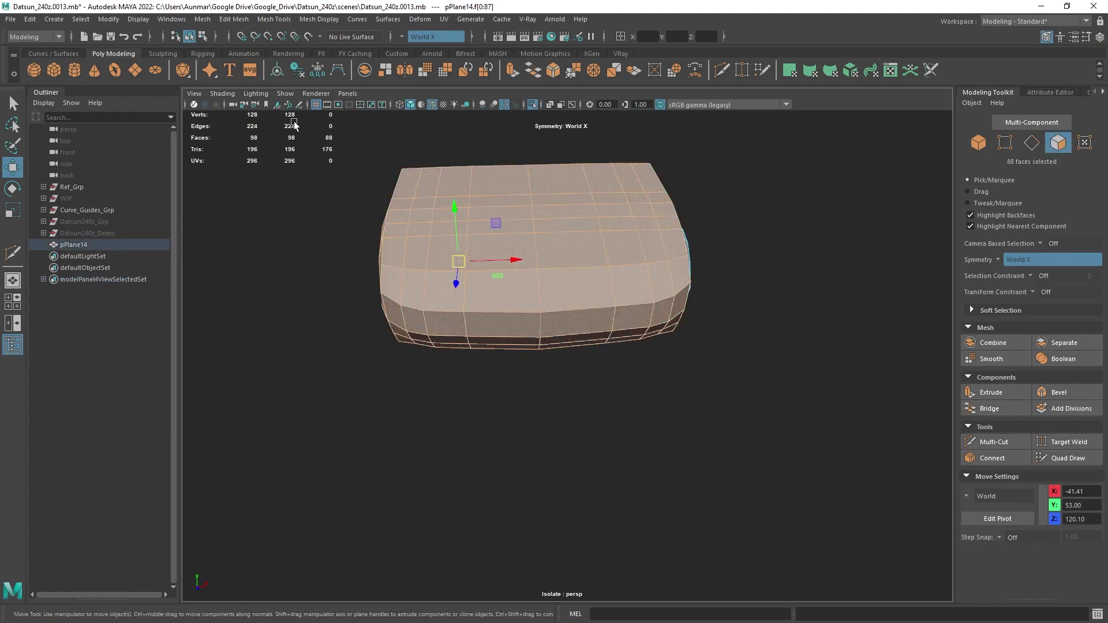
click(1005, 263)
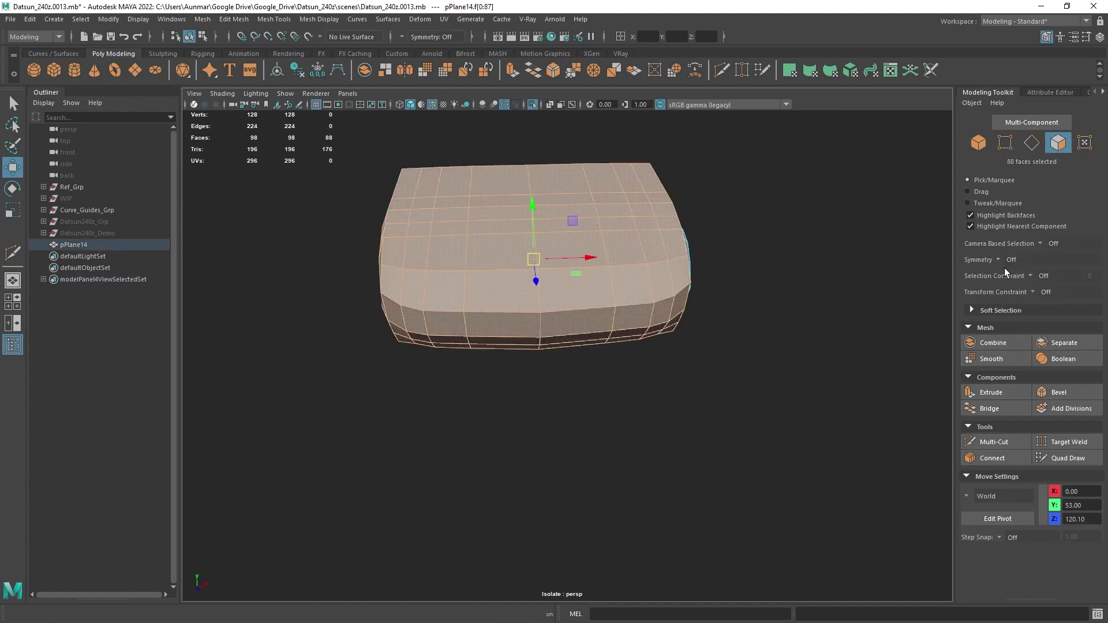
- Delete all faces on the mesh's negative X half, which has no arch strip, and return to object mode
drag(498, 382, 312, 124)
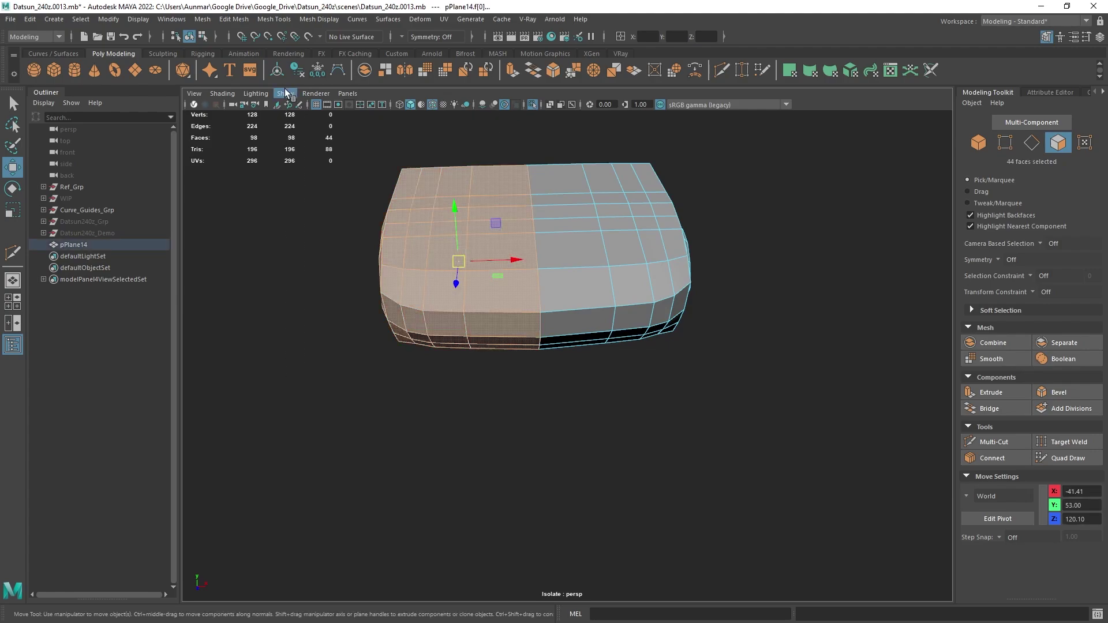
key(Delete)
alt+drag(554, 225, 585, 229)
key(F8)
key(q)
- Isolate and frame the remaining half mesh in the top view with the grid displayed
key(space)
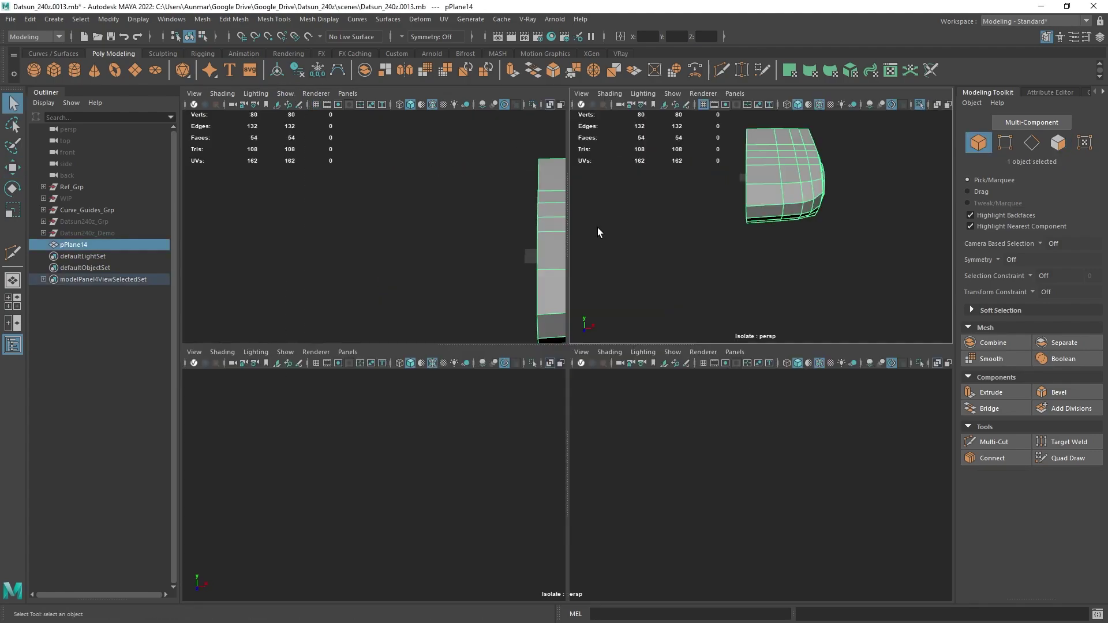
key(space)
key(ctrl+1)
key(f)
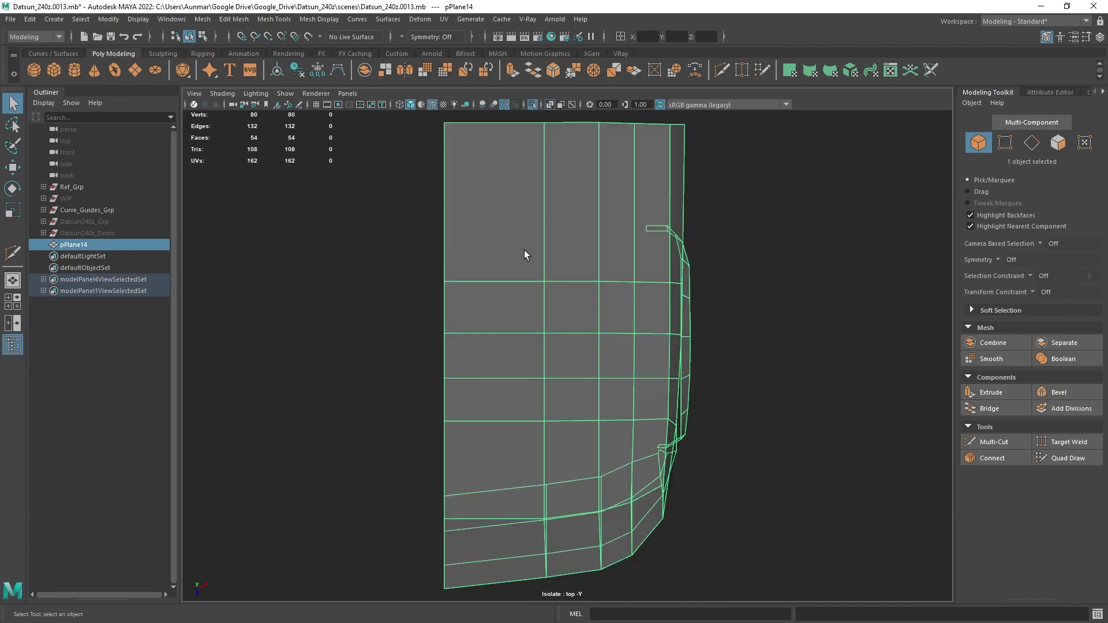
alt+middle_drag(389, 235, 408, 201)
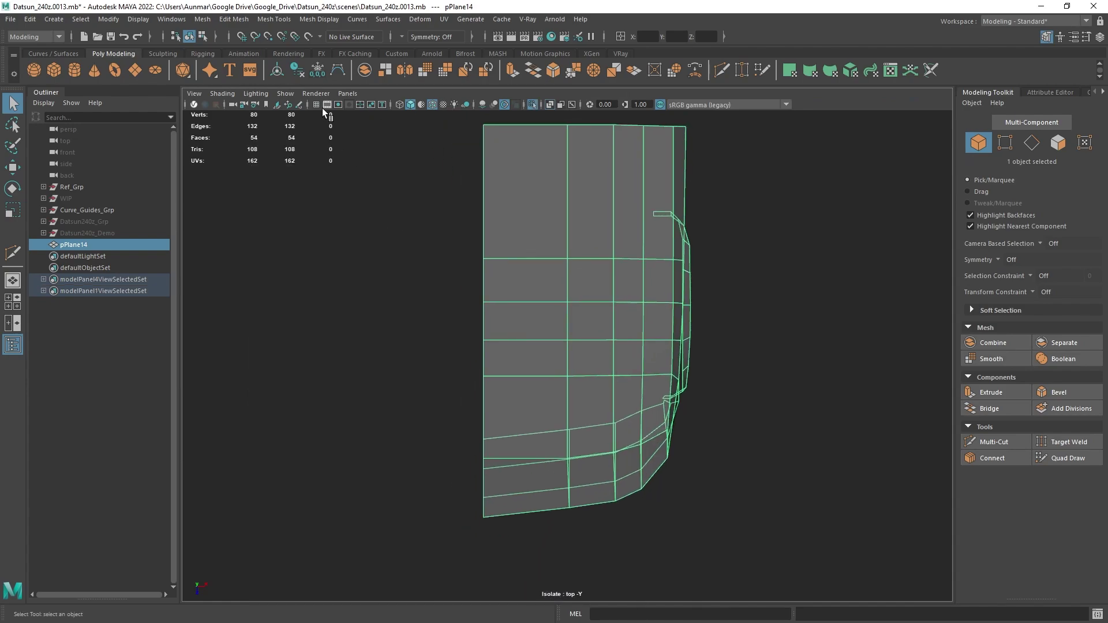
click(316, 105)
alt+middle_drag(474, 249, 486, 249)
- Select the vertices along the half mesh's centre edge and scale them flat along X into a straight line
right_drag(517, 199, 468, 193)
scroll(468, 192, down, 3)
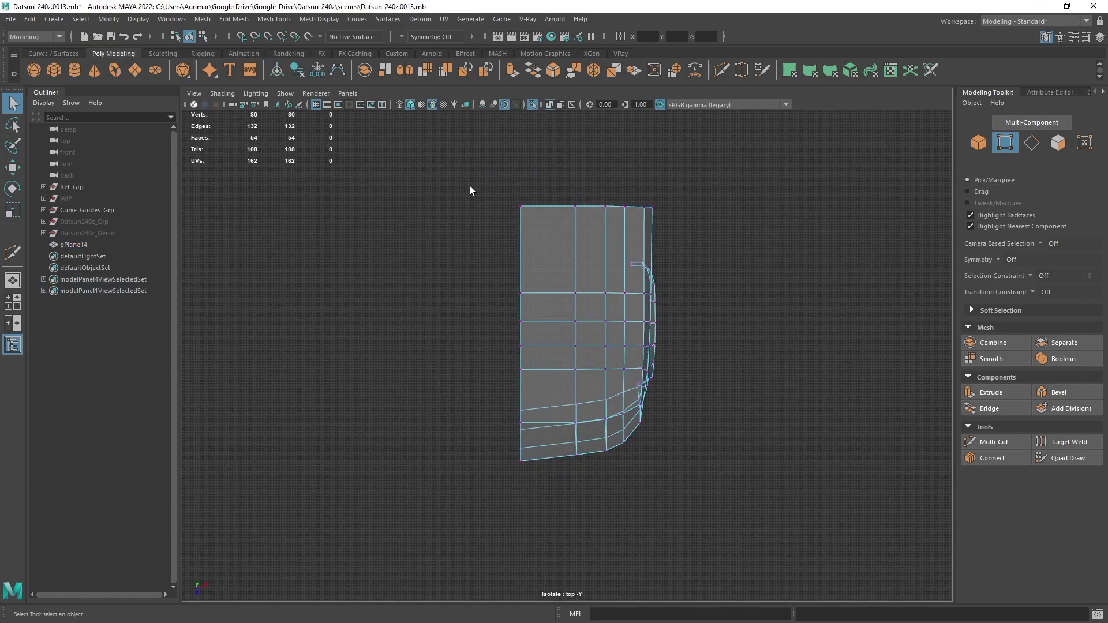
drag(470, 139, 552, 564)
key(r)
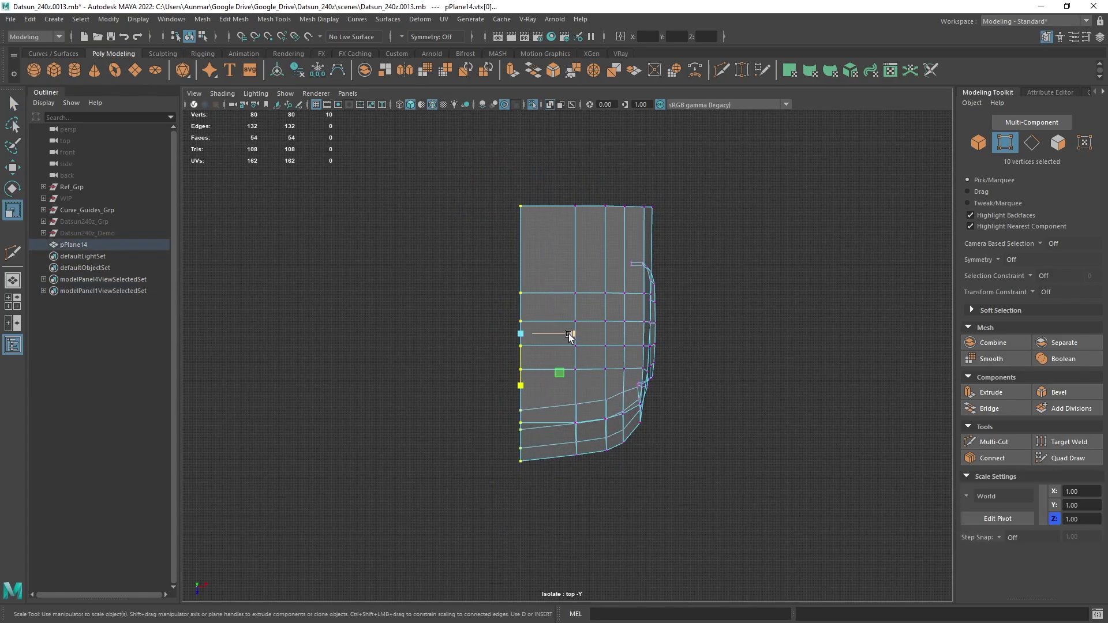
drag(569, 335, 683, 333)
scroll(630, 271, up, 6)
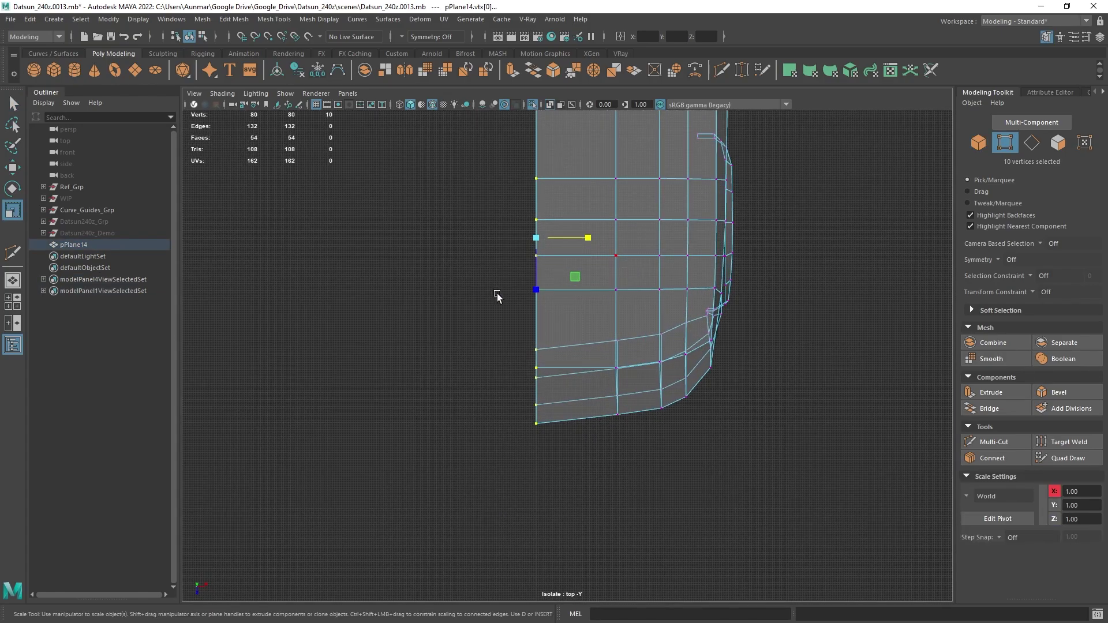
- Snap the centre-edge vertices to X = 0, and return to object mode in the perspective view
key(w)
scroll(589, 300, up, 3)
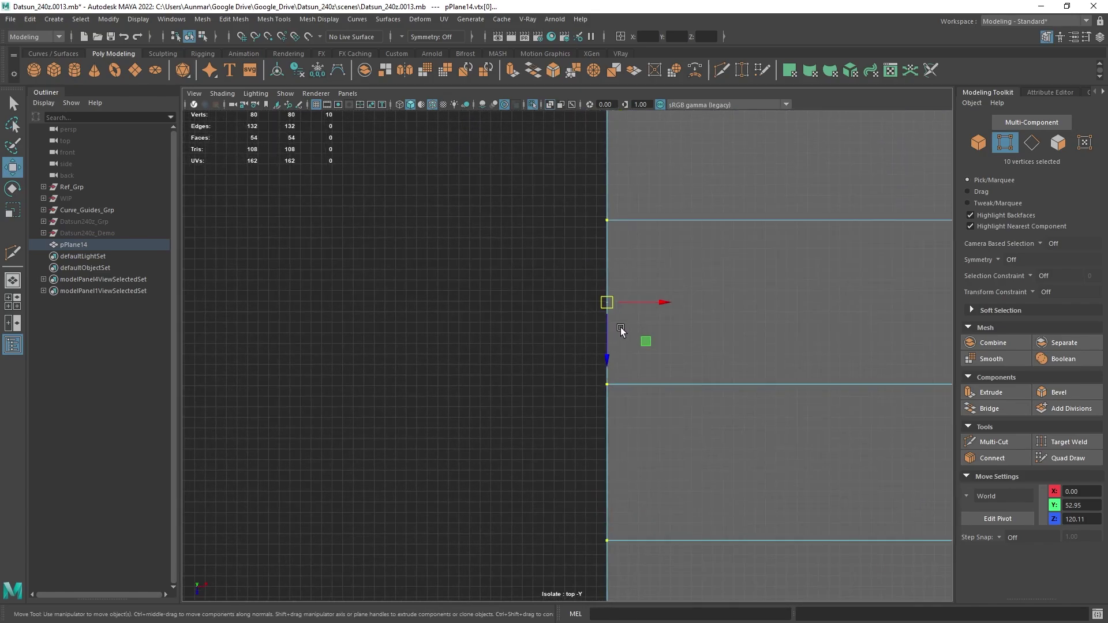
mouse_move(632, 304)
mouse_down()
mouse_move(663, 303)
mouse_move(632, 303)
mouse_up()
key(space)
key(space)
key(F8)
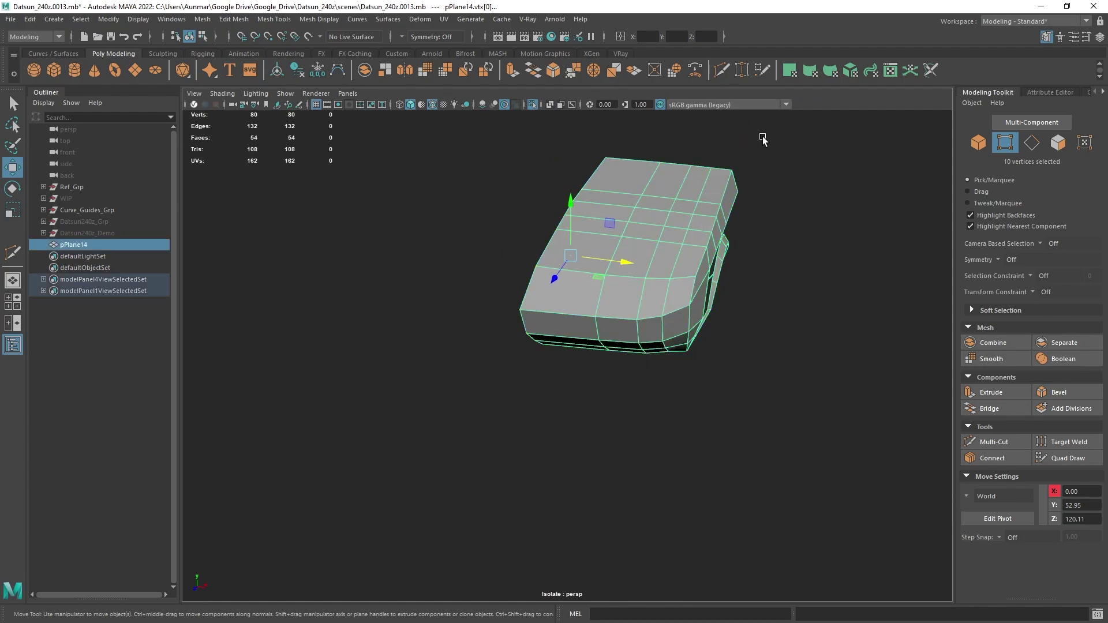
- Mirror the half mesh in the negative world X direction, merging borders with a merge threshold of 0.003
key(q)
alt+drag(697, 227, 736, 209)
shift+right_click(748, 203)
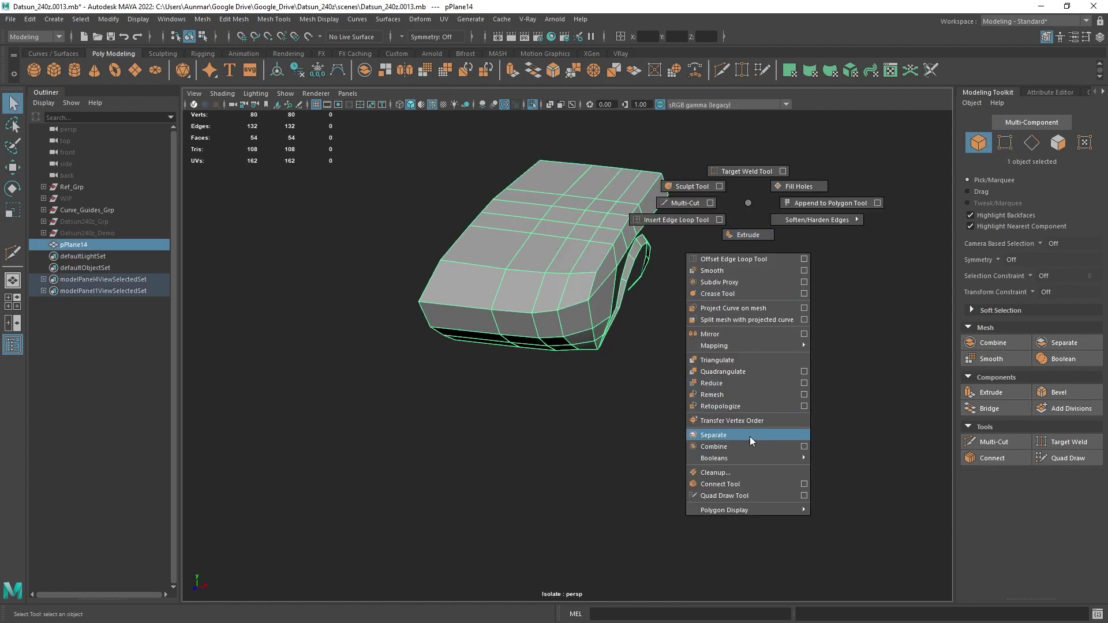
click(773, 333)
click(849, 427)
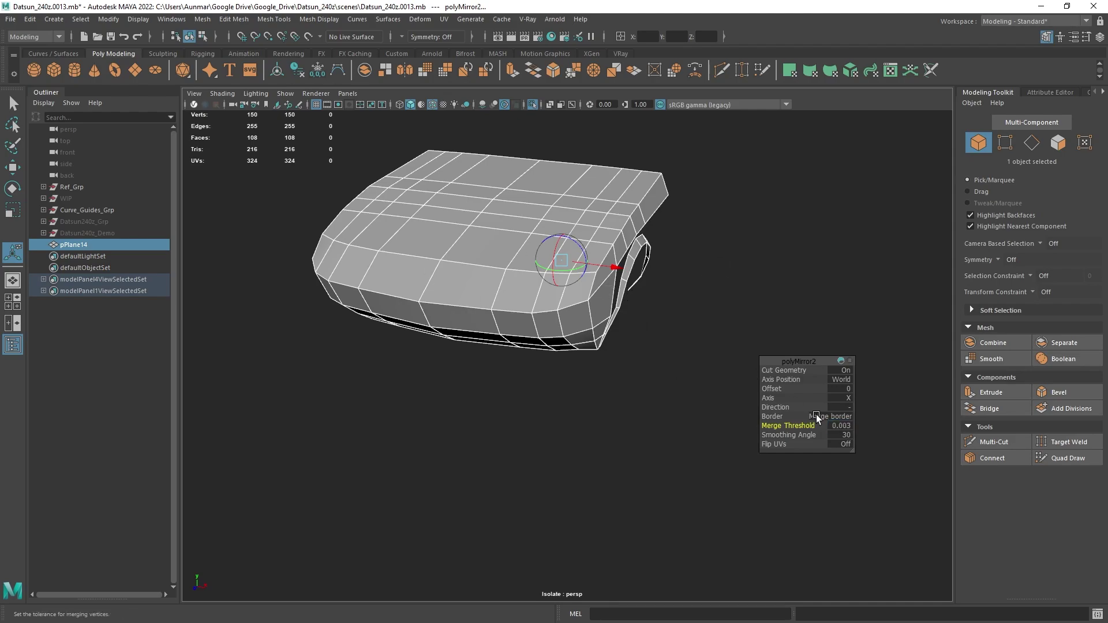
alt+drag(632, 377, 579, 347)
key(q)
- Turn on World X symmetry and switch the mirrored mesh to edge mode
mouse_move(668, 315)
alt+mouse_down()
mouse_move(601, 314)
mouse_move(658, 291)
mouse_move(620, 310)
mouse_move(519, 269)
mouse_move(550, 296)
mouse_move(545, 308)
mouse_move(636, 187)
alt+mouse_up()
click(997, 260)
click(1027, 321)
scroll(619, 306, up, 2)
click(620, 283)
click(635, 206)
key(alt+x)
right_drag(636, 187, 628, 165)
- Bridge the two panel edges above the wheel arch to the matching upper edges of the arch strip
click(634, 237)
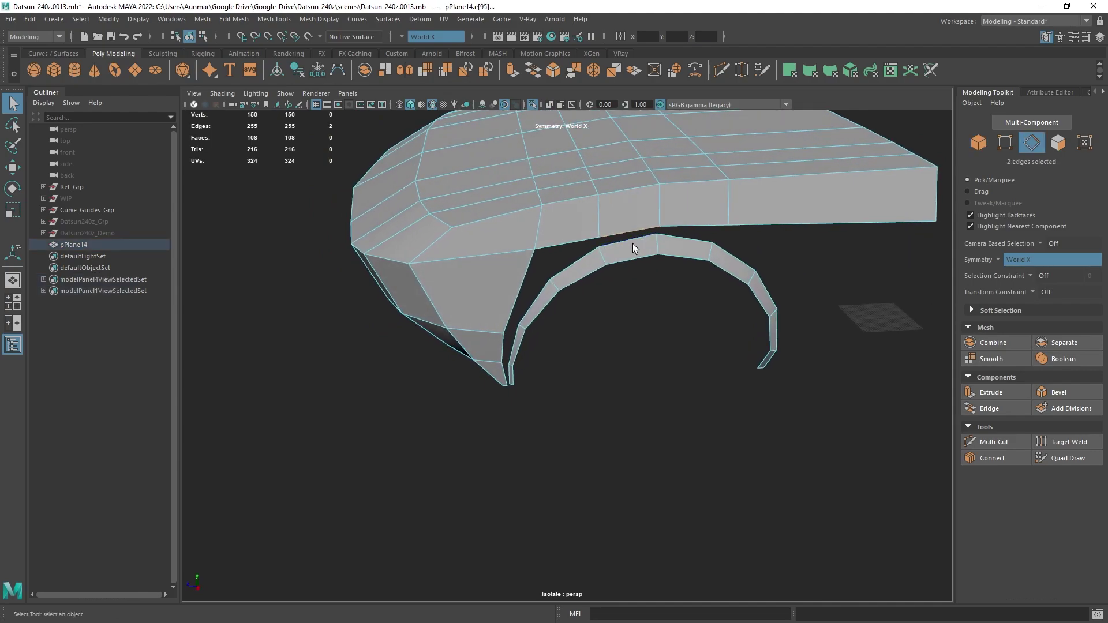
alt+drag(679, 306, 600, 229)
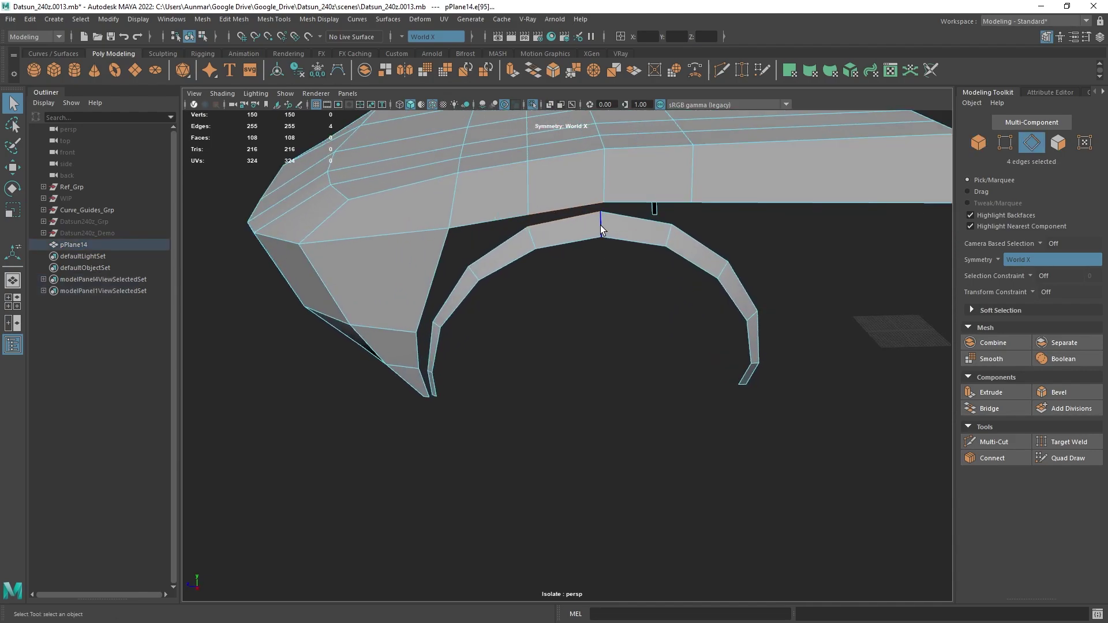
alt+drag(680, 223, 653, 252)
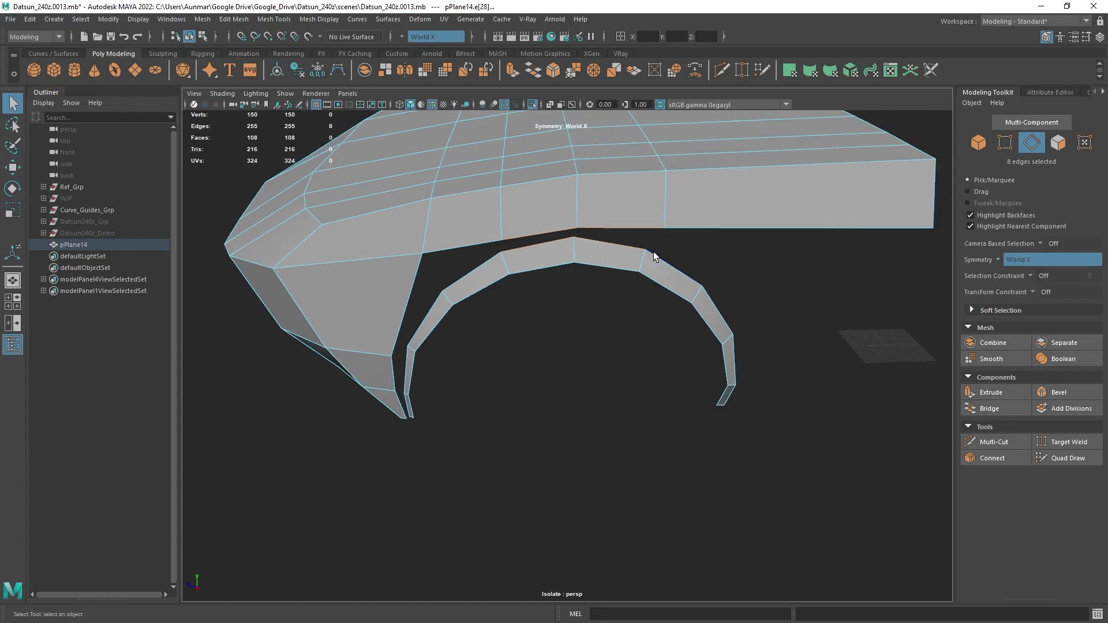
shift+right_drag(665, 227, 650, 368)
alt+drag(646, 310, 645, 287)
key(q)
alt+drag(615, 242, 611, 305)
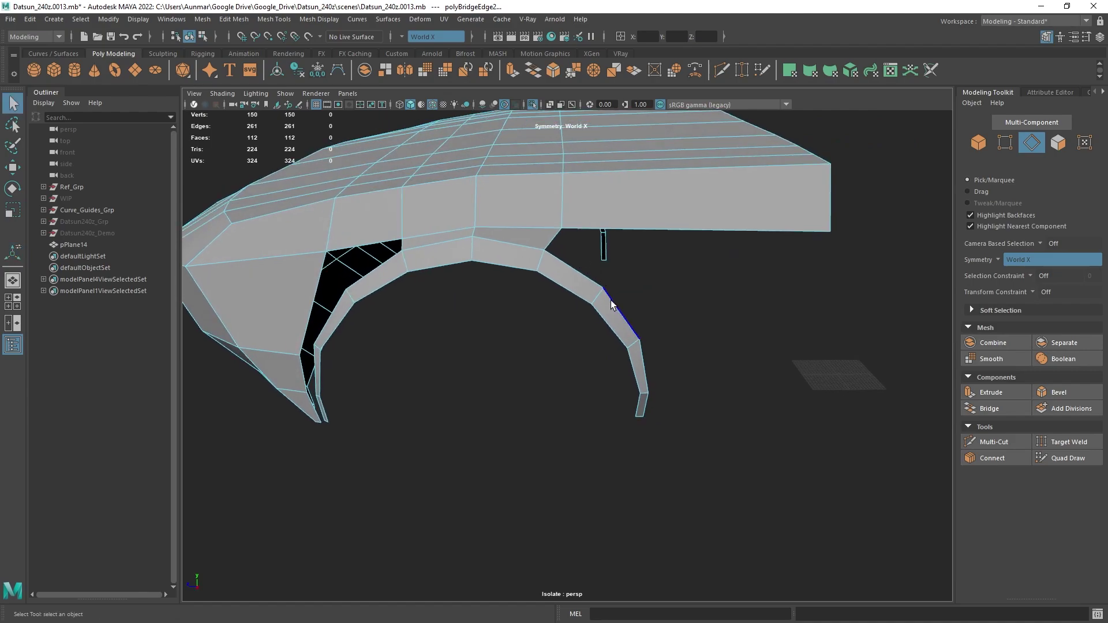
- Select the three outer edges on the rear of the arch strip and extrude them towards the back of the car
click(618, 309)
shift+click(654, 404)
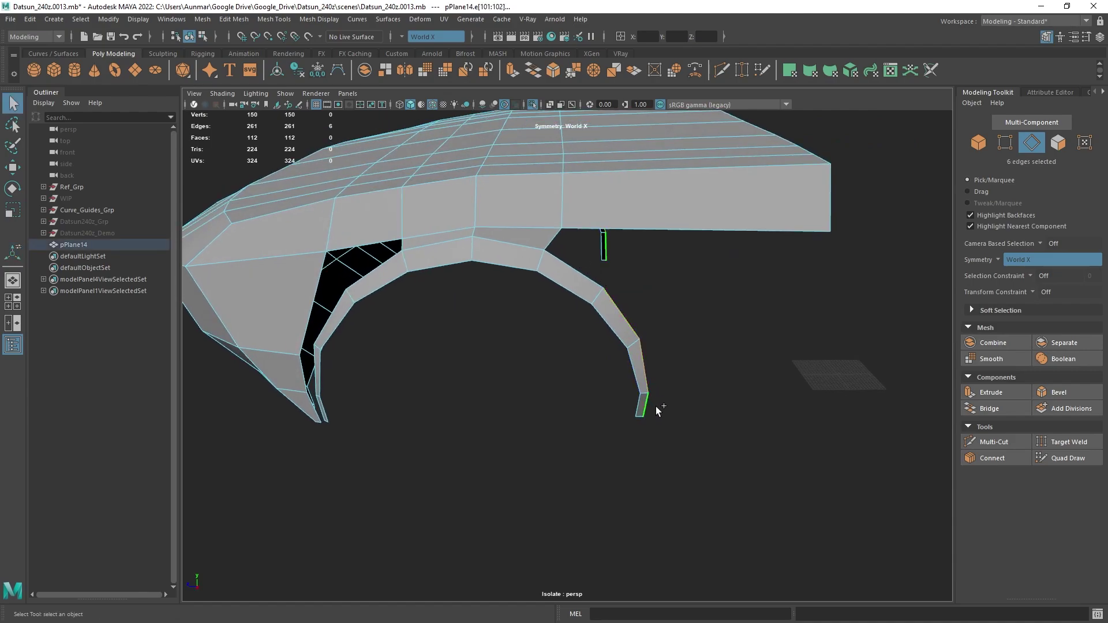
alt+drag(655, 404, 575, 379)
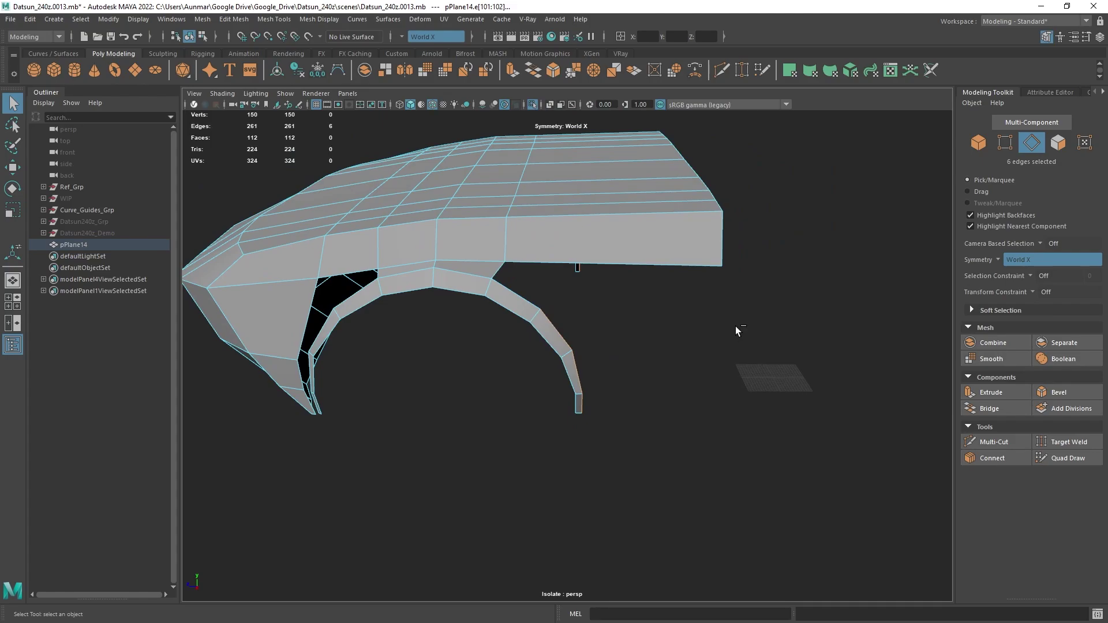
key(ctrl+1)
alt+drag(747, 327, 566, 333)
key(w)
shift+drag(459, 370, 614, 385)
- Scale the extruded edges flat along Z and adjust their position to line up with the body panel's rear edge
key(r)
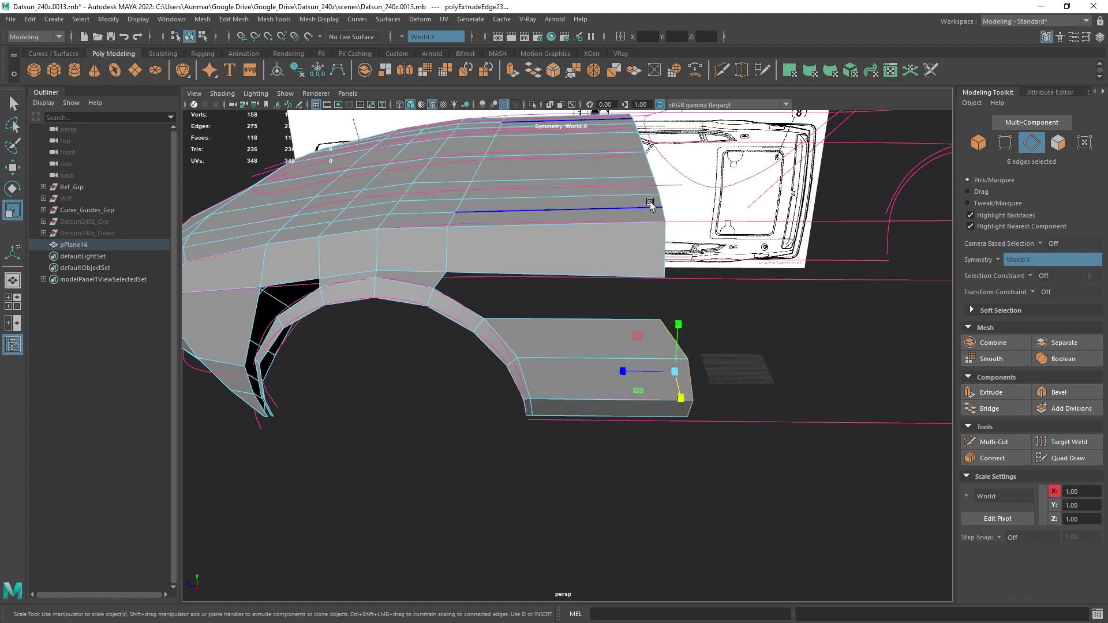
drag(616, 374, 771, 377)
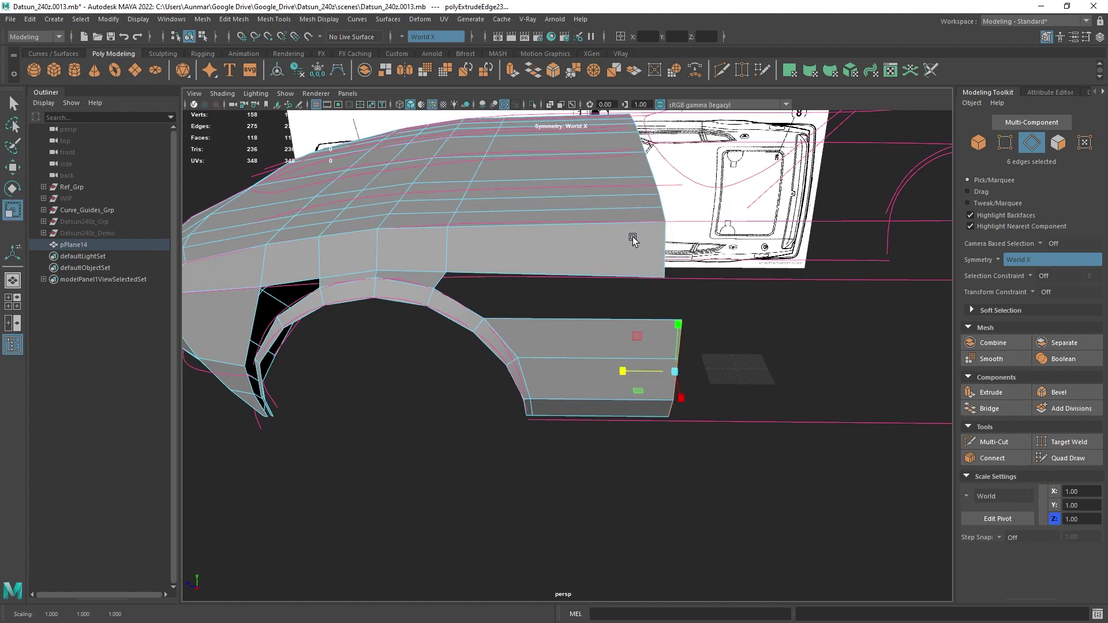
alt+drag(680, 284, 664, 285)
key(w)
drag(631, 371, 538, 277)
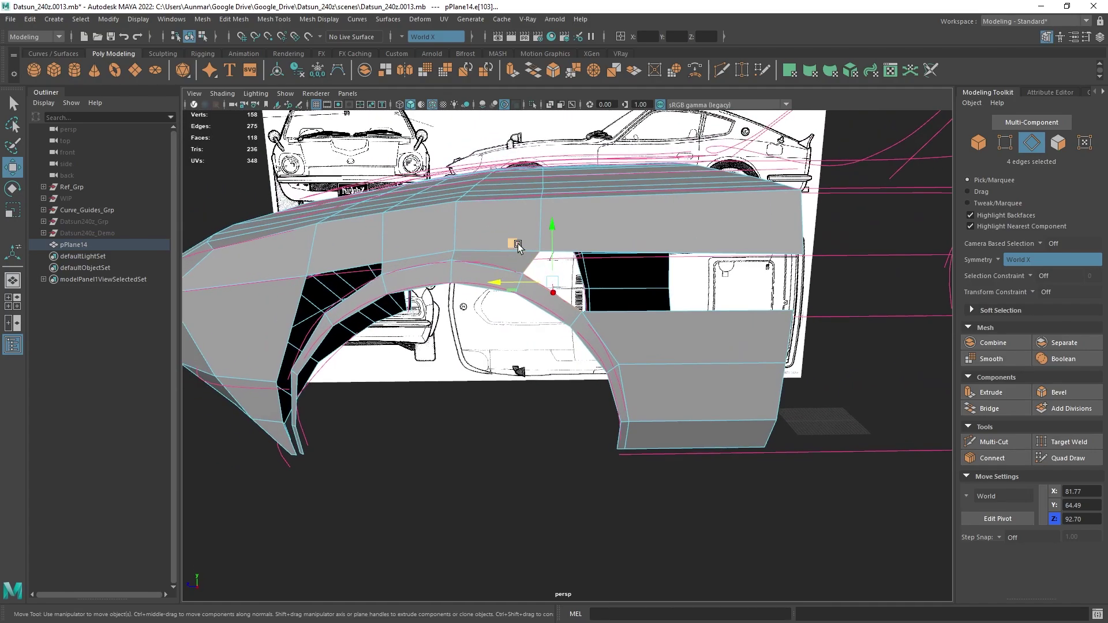
- Insert an edge loop across the rear section of the body panel behind the wheel arch with Multi-Cut
alt+drag(568, 239, 601, 225)
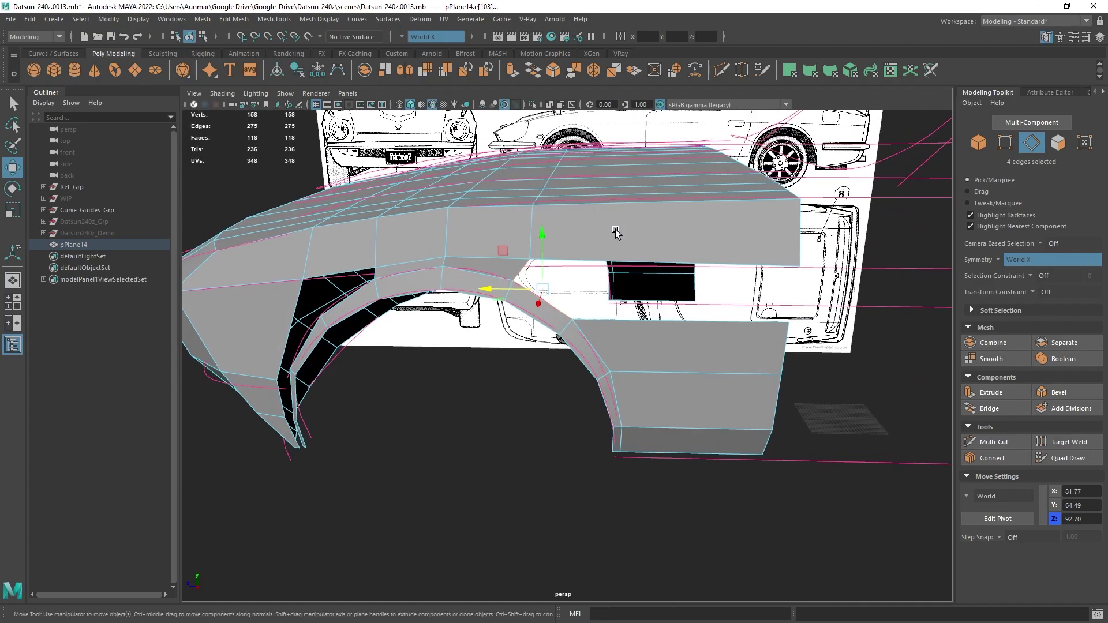
right_click(604, 225)
right_drag(603, 225, 658, 179)
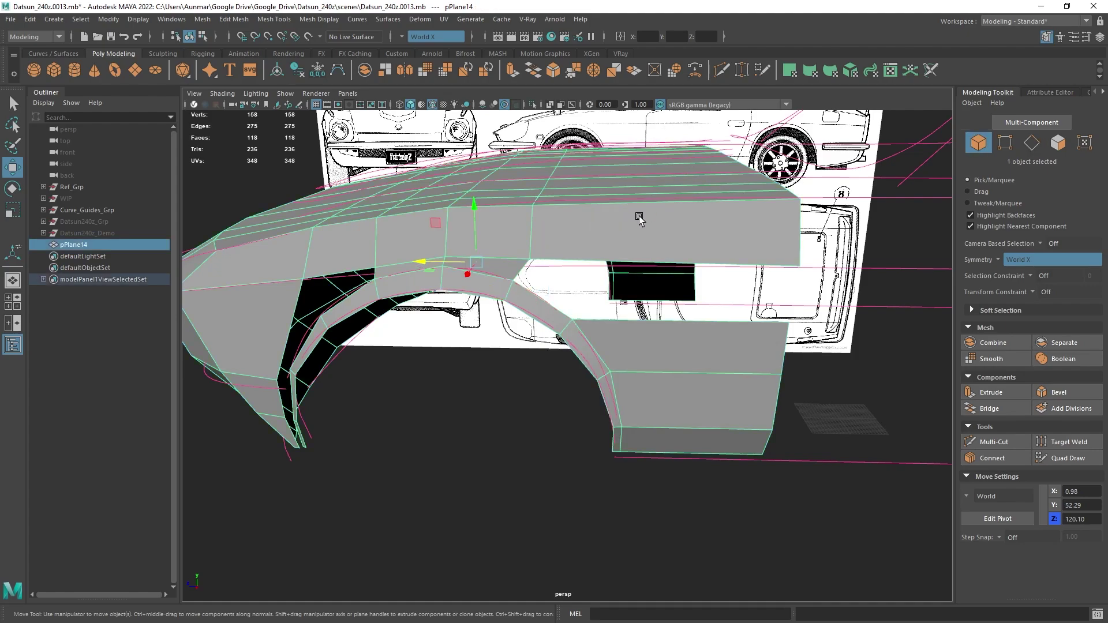
shift+right_drag(621, 221, 617, 210)
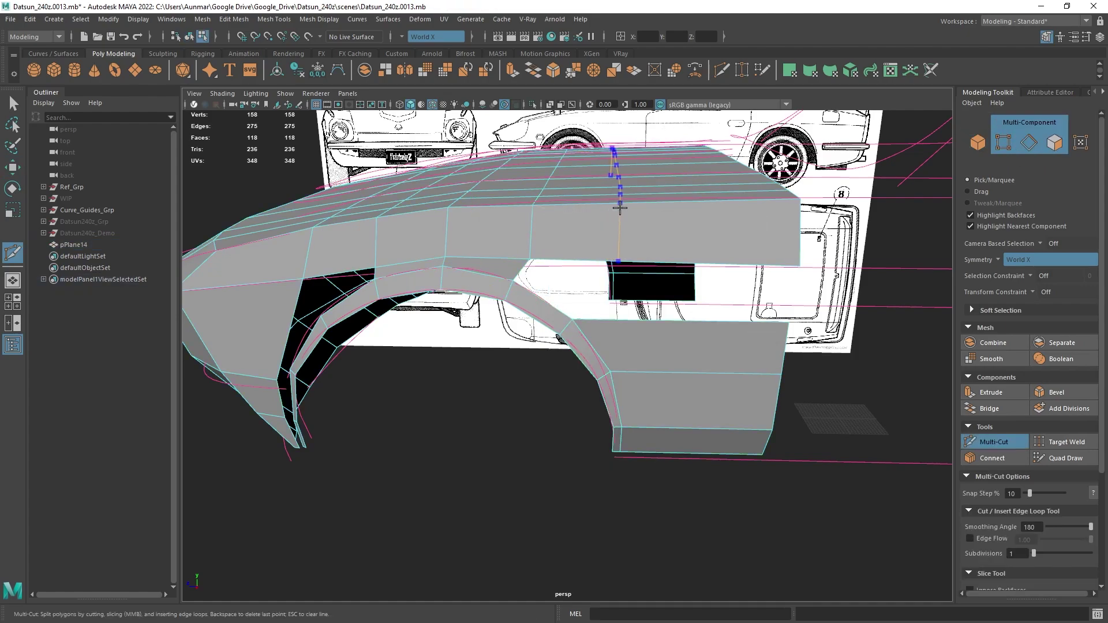
scroll(617, 184, up, 4)
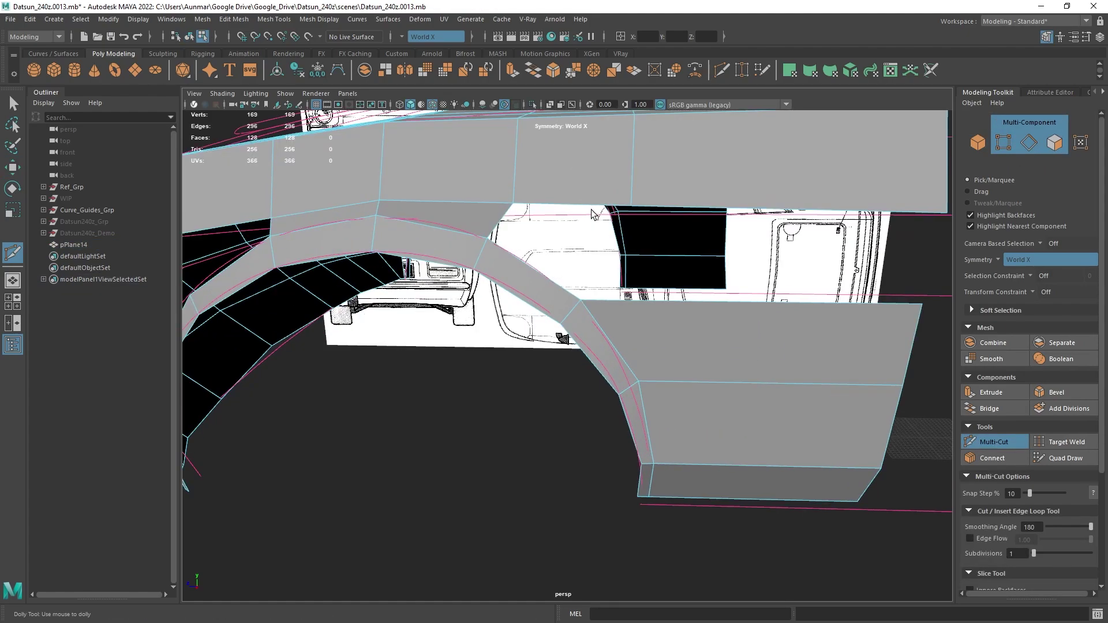
- Bridge the panel's lower edge segment ahead of the new loop to the arch strip edge below it
key(q)
click(568, 206)
shift+right_drag(550, 279, 550, 279)
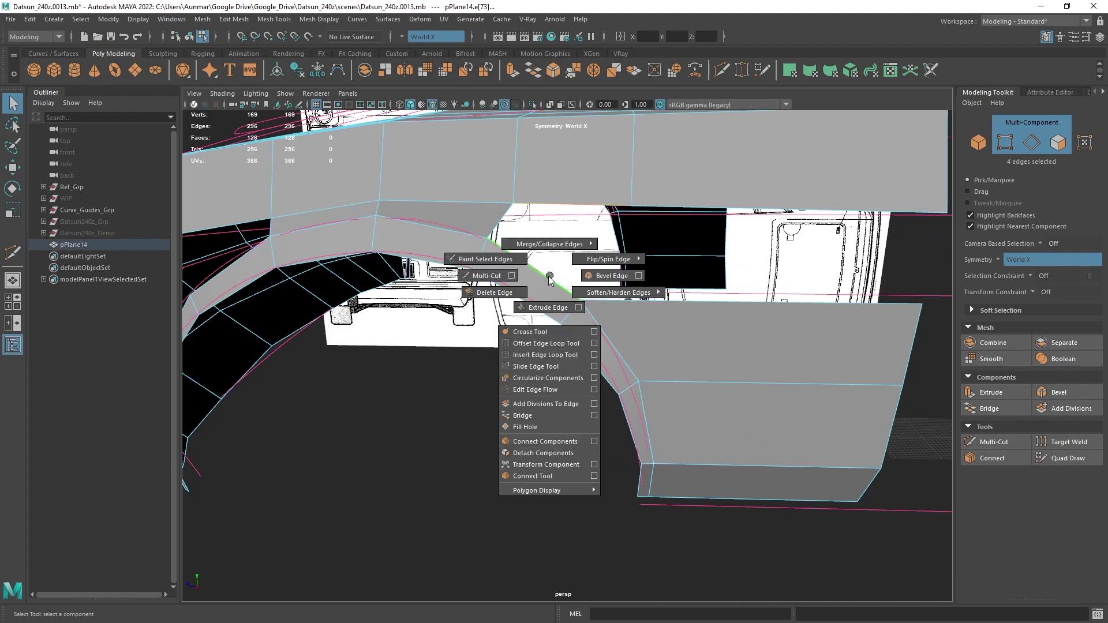
shift+right_drag(523, 354, 522, 416)
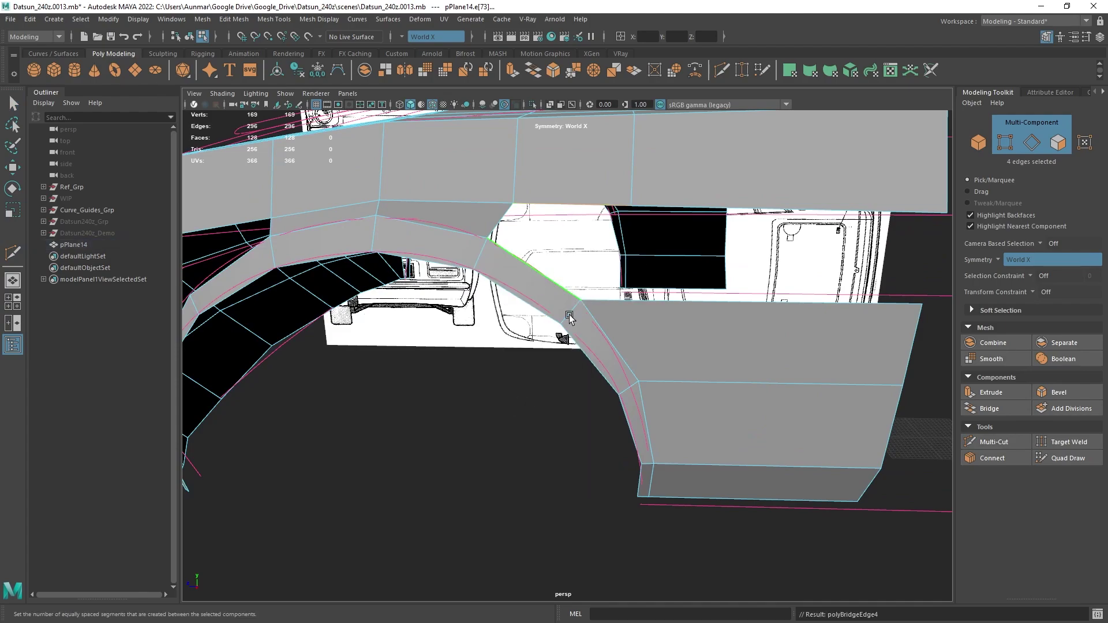
alt+drag(569, 314, 597, 289)
- Extrude the diagonal edge behind the bridged face back to the panel's rear and scale it flat along Z
right_drag(595, 231, 594, 214)
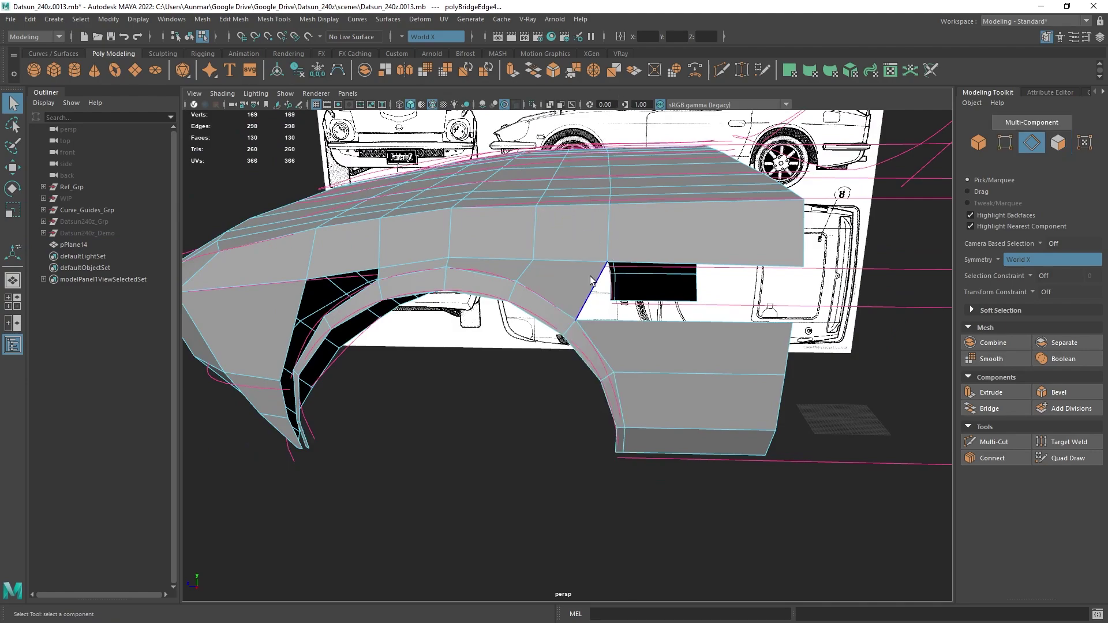
key(w)
shift+drag(554, 295, 746, 316)
key(r)
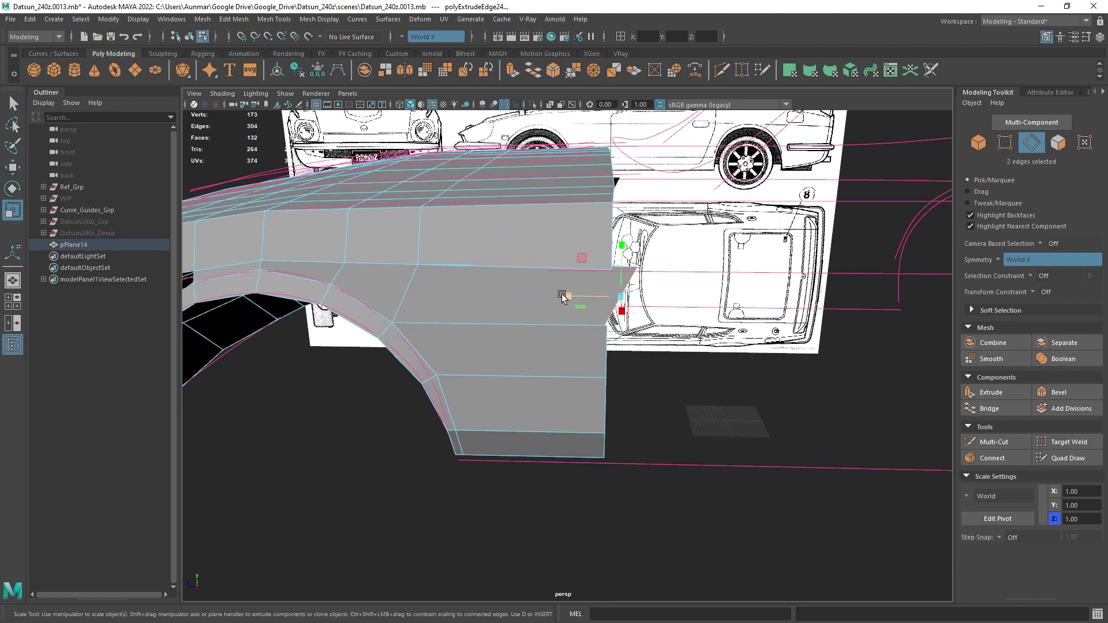
- Select all vertices along the mesh's rear border using X-ray display and scale them flat along Z
double_click(611, 229)
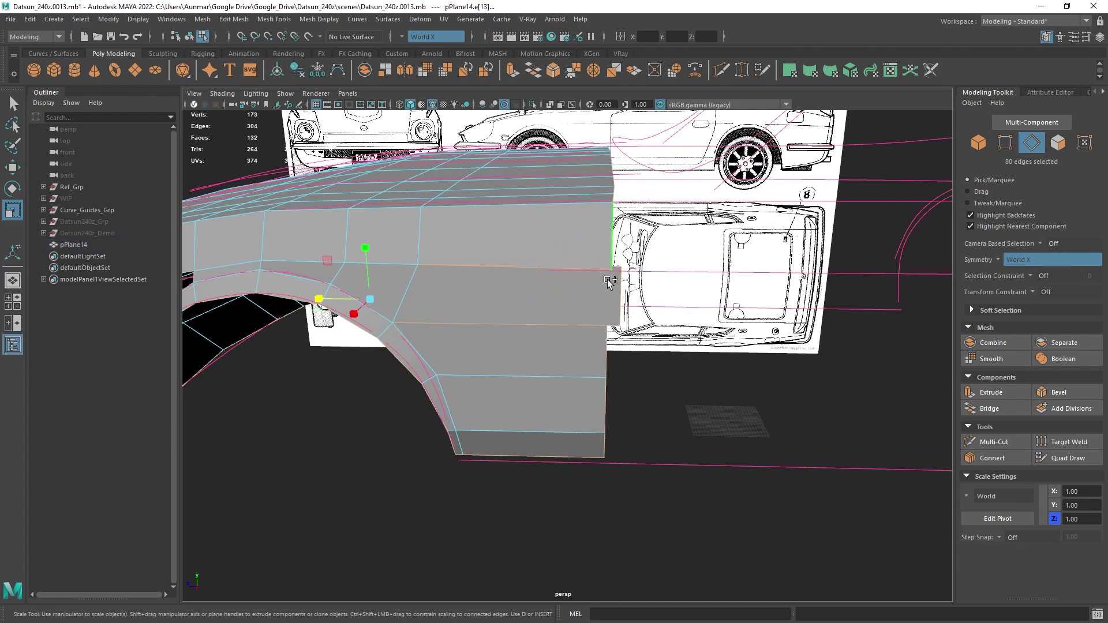
scroll(607, 425, down, 3)
right_drag(575, 265, 496, 250)
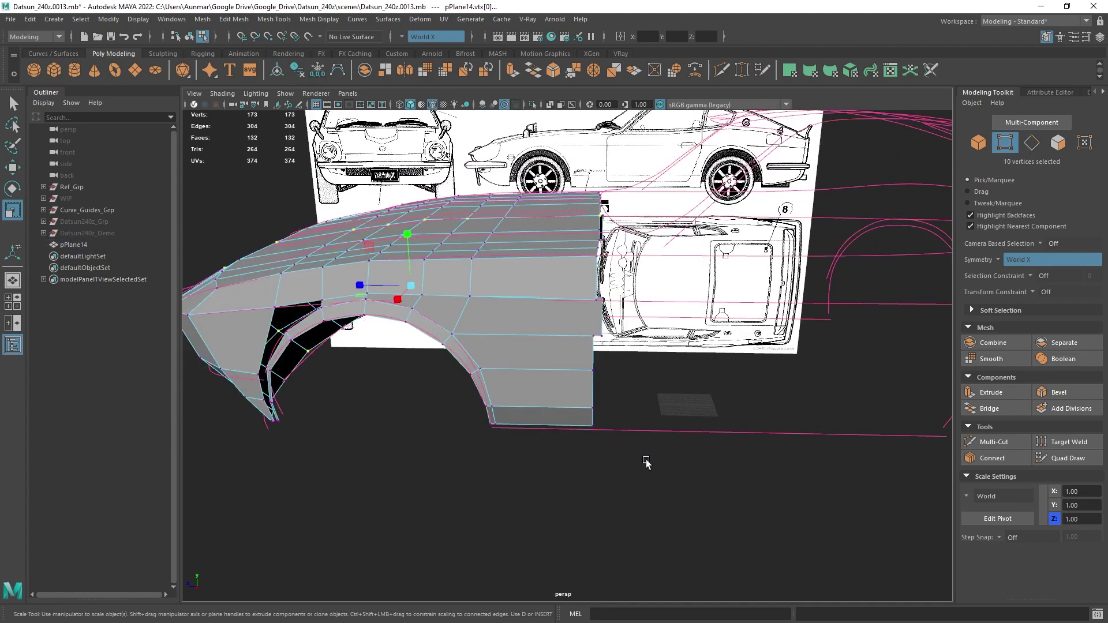
drag(688, 487, 664, 339)
drag(575, 148, 575, 150)
key(alt+x)
scroll(572, 259, up, 1)
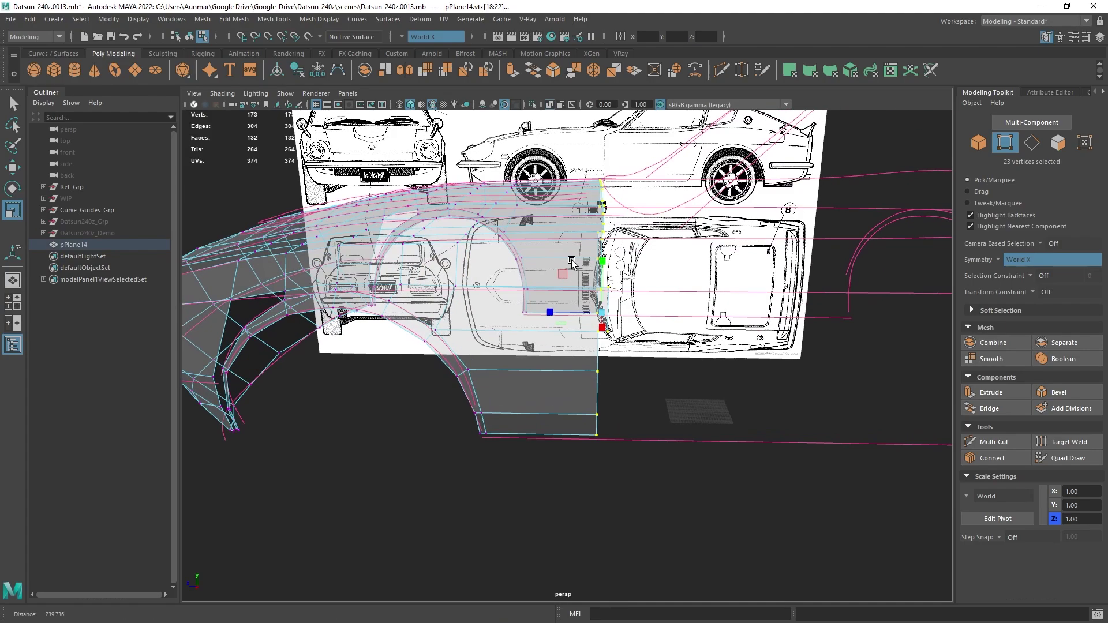
drag(558, 311, 612, 317)
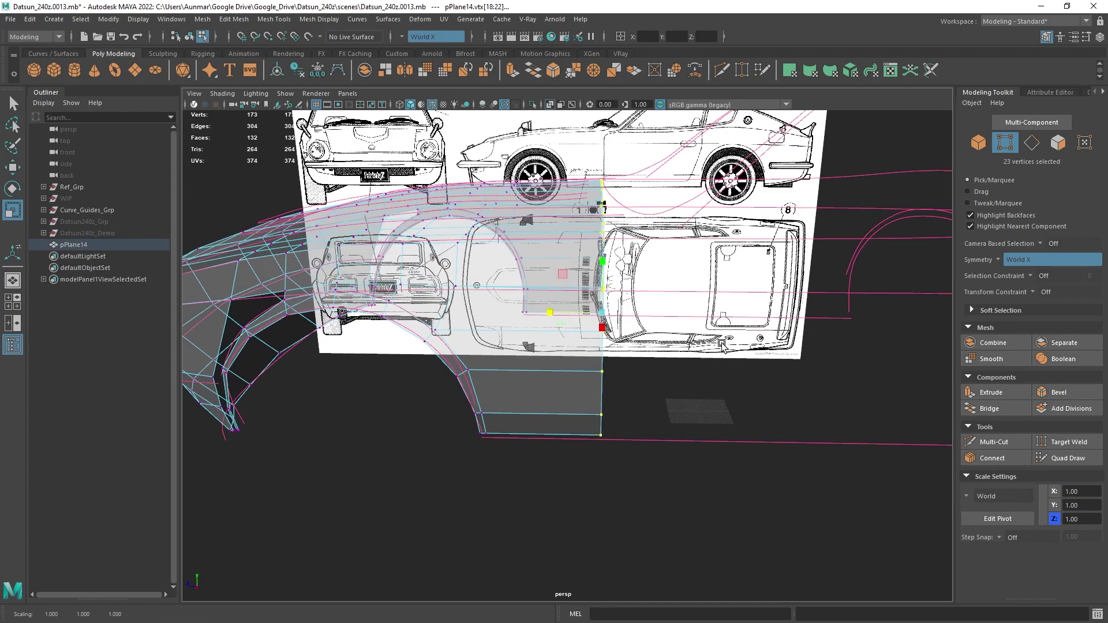
key(alt+x)
- Merge the overlapping vertices where the rear side extrusions meet the body panel, using smooth preview to find the remaining unmerged ones
scroll(599, 341, up, 2)
shift+right_drag(549, 231, 594, 168)
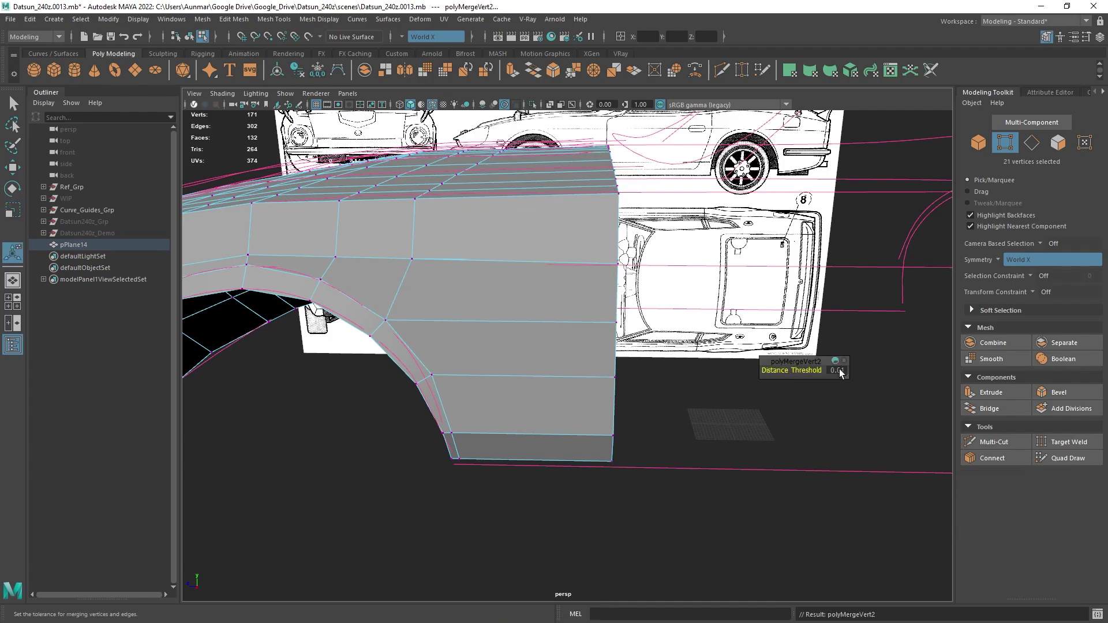
alt+drag(527, 357, 690, 323)
key(alt+x)
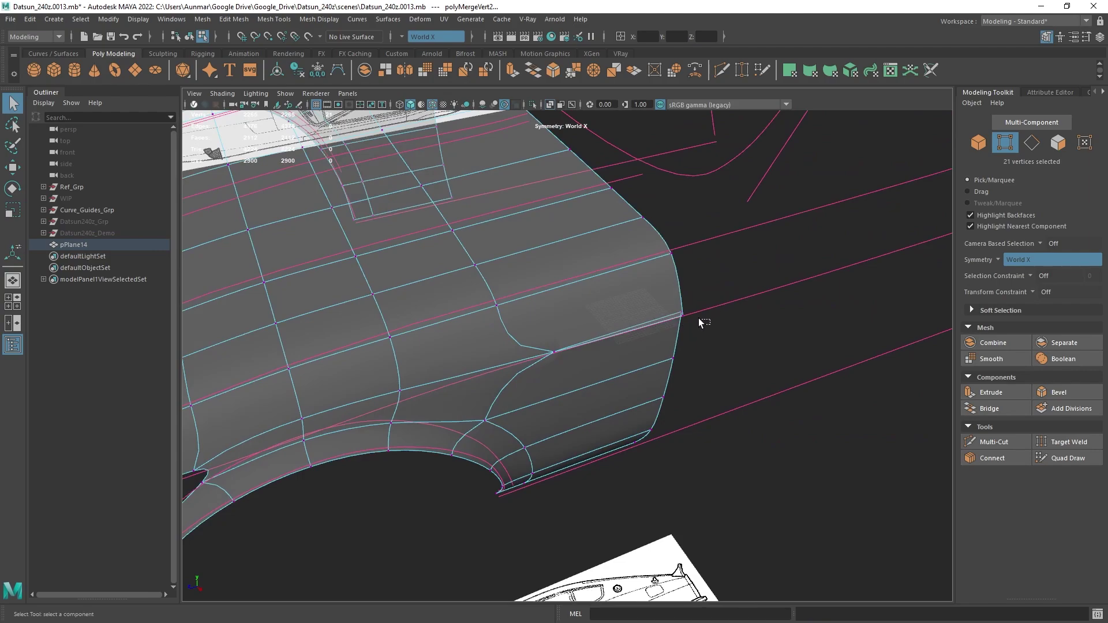
shift+right_drag(653, 286, 634, 219)
alt+drag(644, 315, 580, 250)
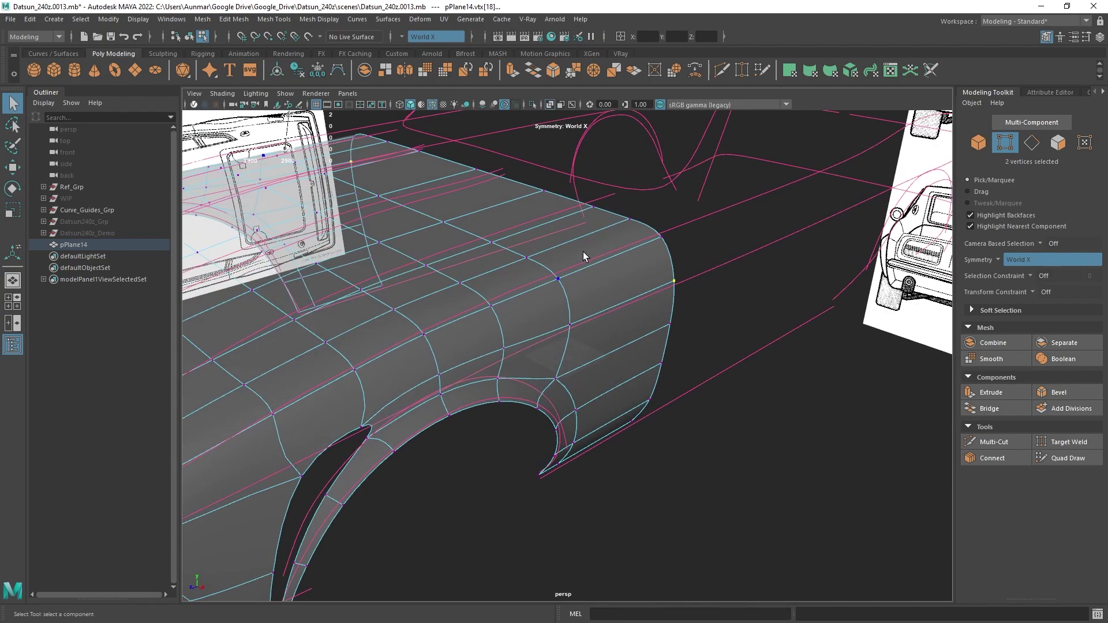
- Turn off smooth preview, then isolate the mesh in object mode with the gap ahead of the wheel arch in view
key(1)
key(3)
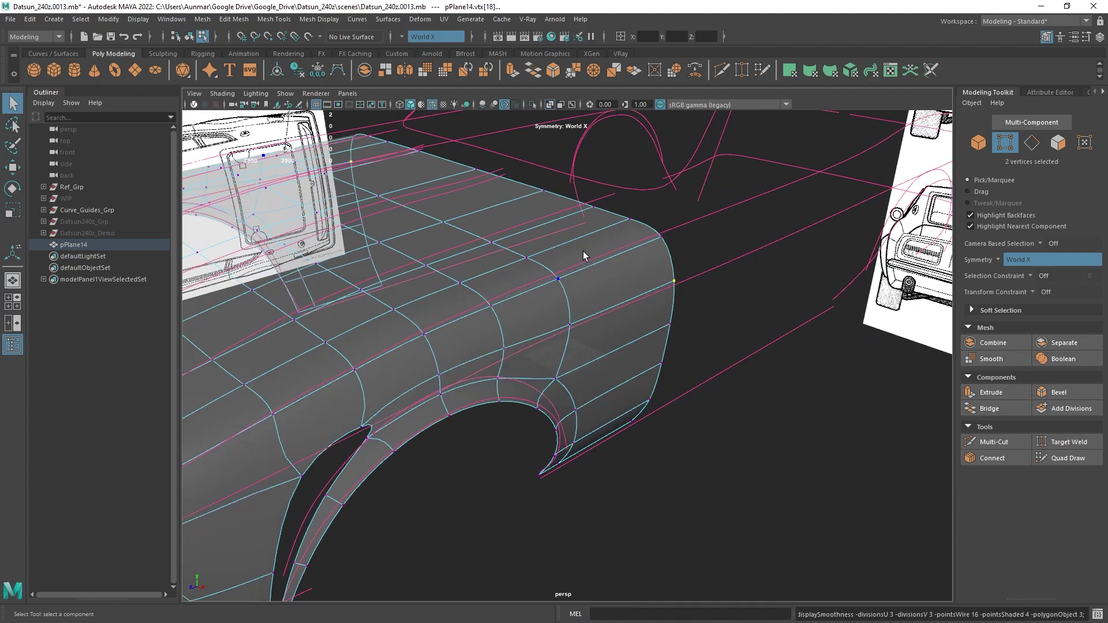
key(1)
alt+drag(583, 252, 519, 271)
alt+right_drag(515, 283, 522, 323)
alt+middle_drag(523, 323, 606, 314)
alt+right_drag(563, 276, 569, 327)
alt+drag(569, 327, 543, 295)
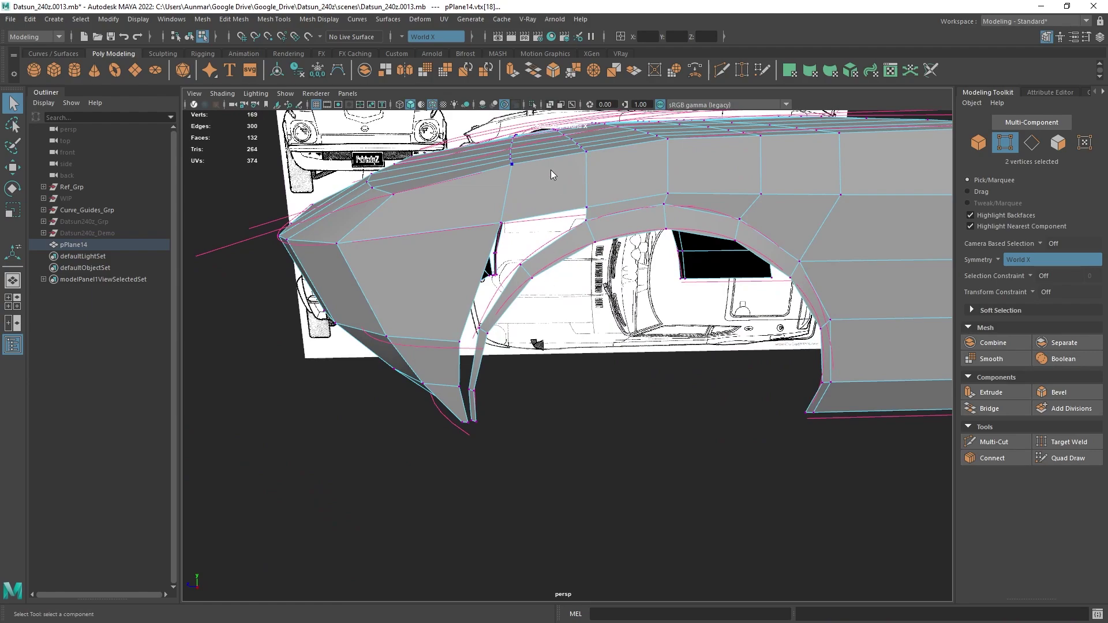
key(F8)
key(ctrl+1)
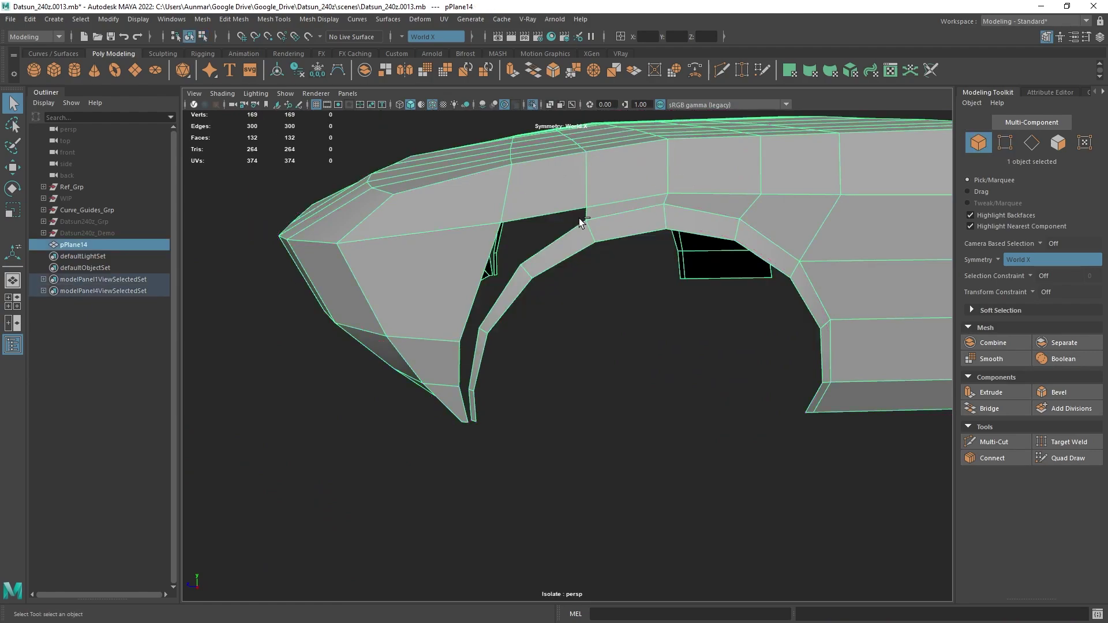
alt+drag(580, 219, 558, 246)
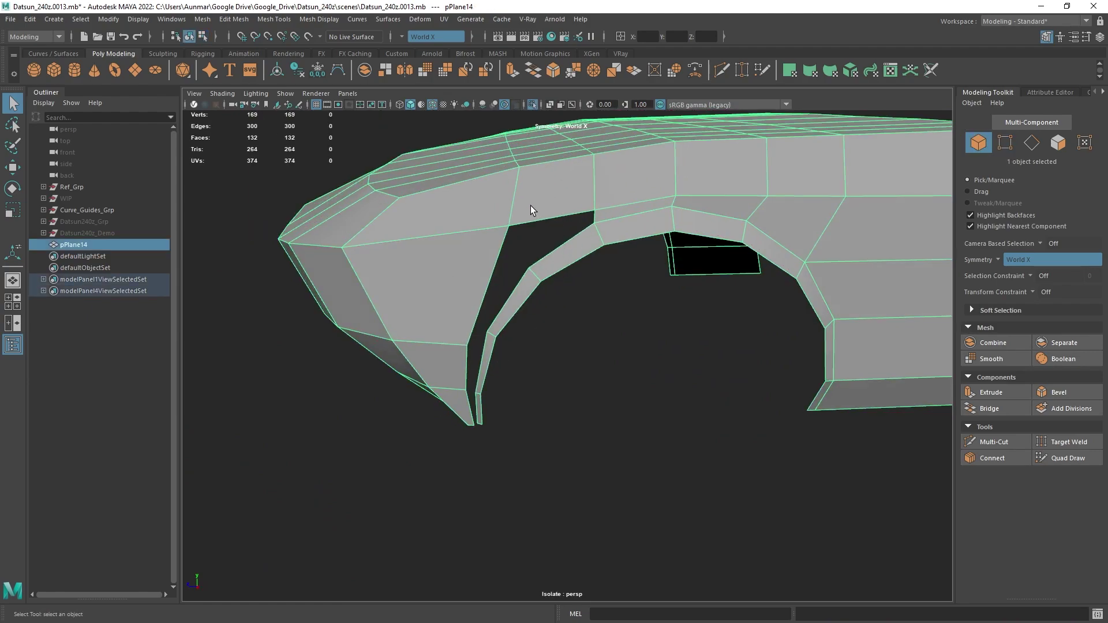
- Bridge the two upper edge pairs across the gap between the front fender and the wheel arch strip
right_drag(561, 179, 557, 161)
alt+drag(516, 228, 539, 236)
click(560, 258)
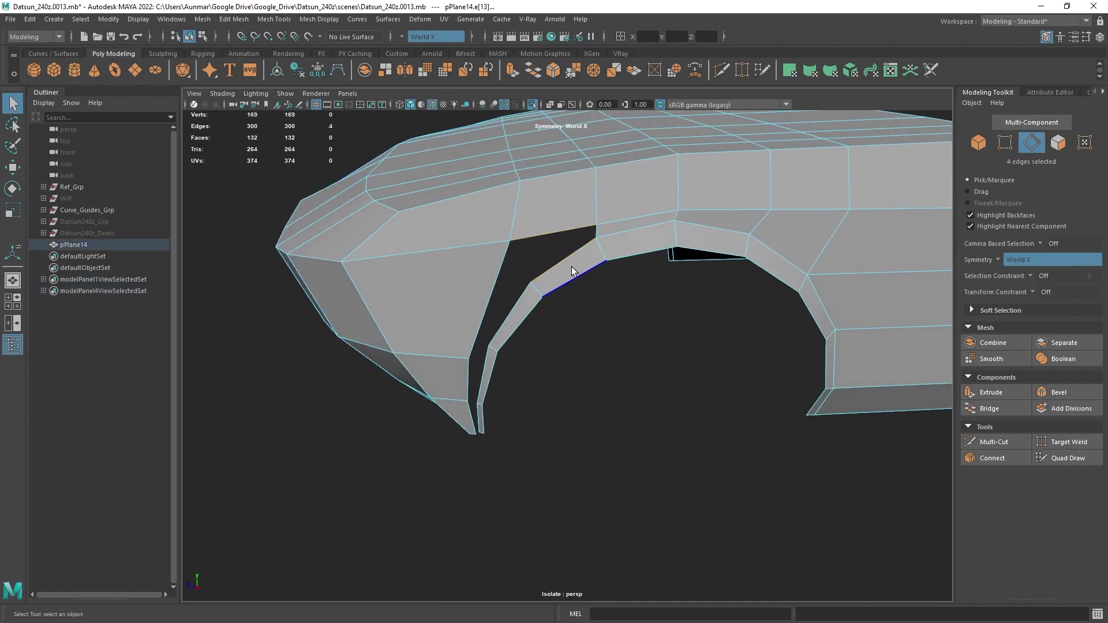
shift+right_click(607, 264)
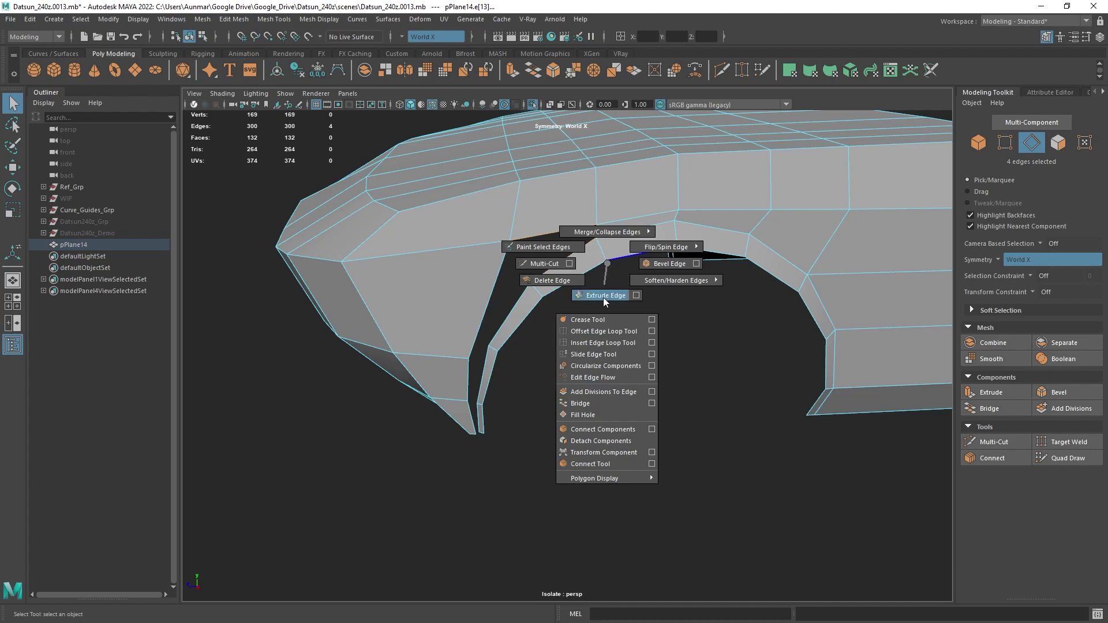
shift+right_drag(605, 302, 580, 404)
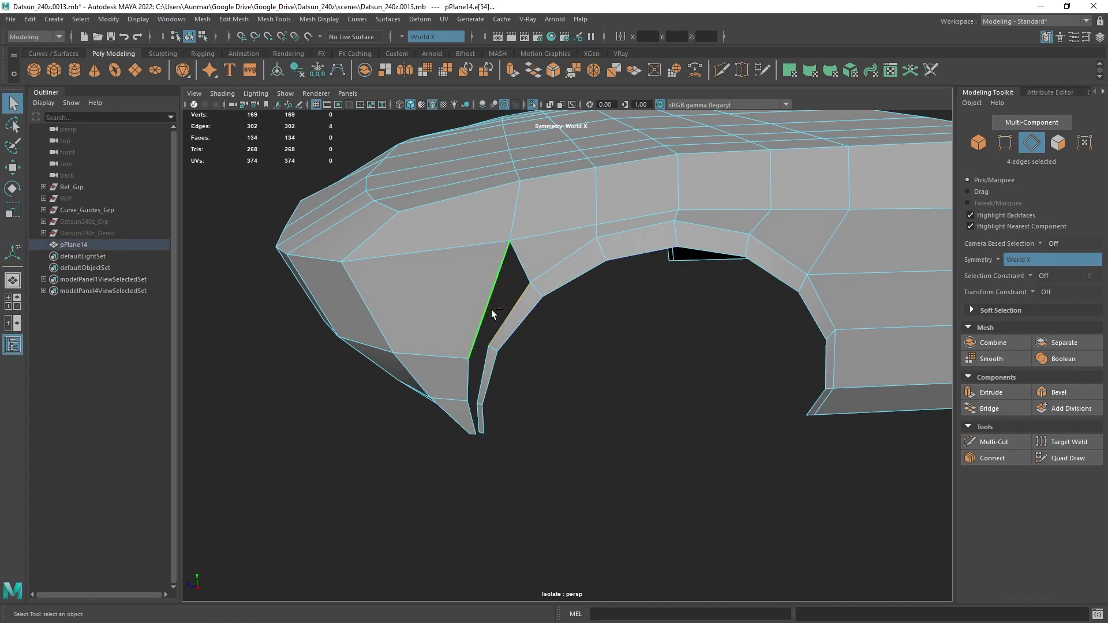
alt+drag(492, 312, 502, 306)
key(g)
- Bridge the two remaining edge pairs down to the fender's bottom tip and return to object mode
alt+drag(477, 341, 477, 315)
key(q)
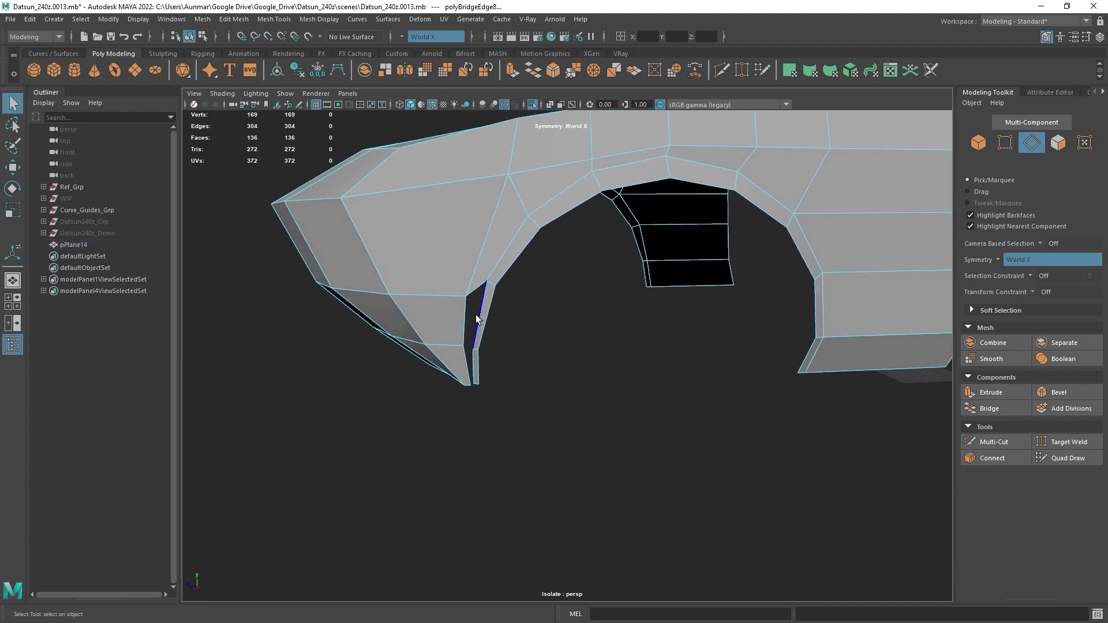
click(464, 318)
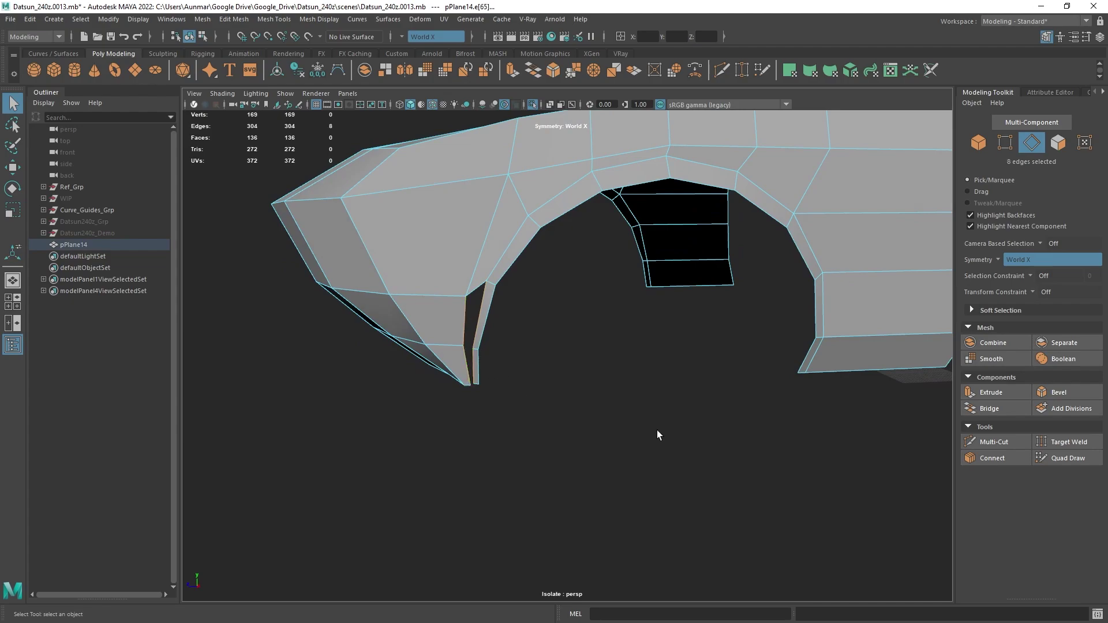
alt+drag(558, 346, 676, 300)
key(g)
key(F8)
- Turn off isolation to bring back the references and guide curves, and examine the closed front form from several angles
scroll(681, 265, up, 2)
alt+middle_drag(675, 300, 638, 286)
scroll(651, 282, down, 3)
alt+drag(656, 284, 433, 252)
key(ctrl+1)
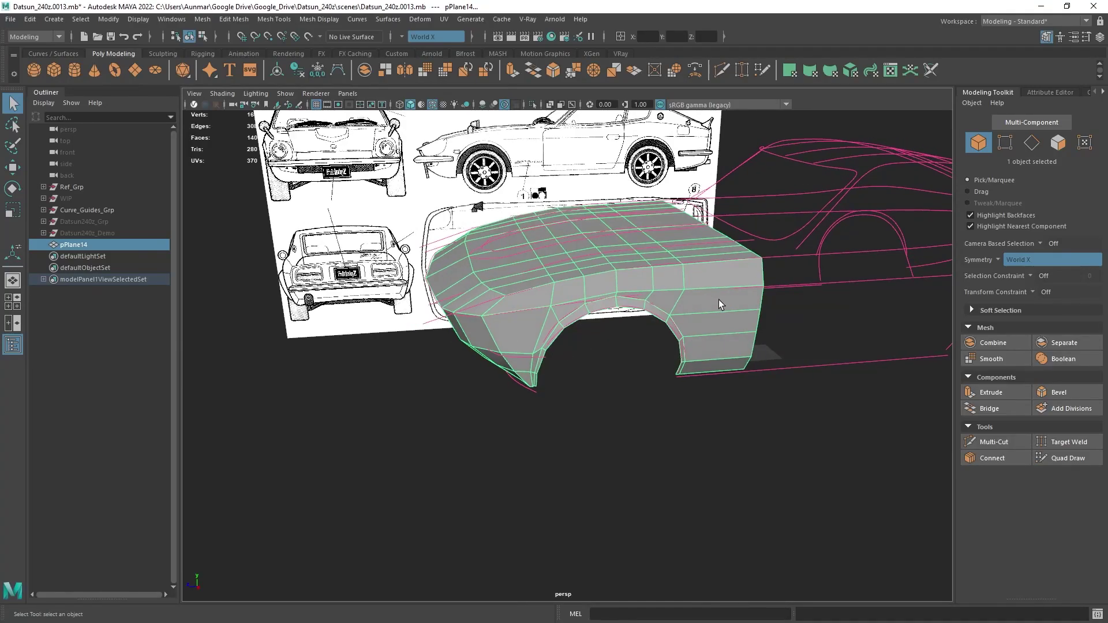
alt+drag(691, 259, 673, 272)
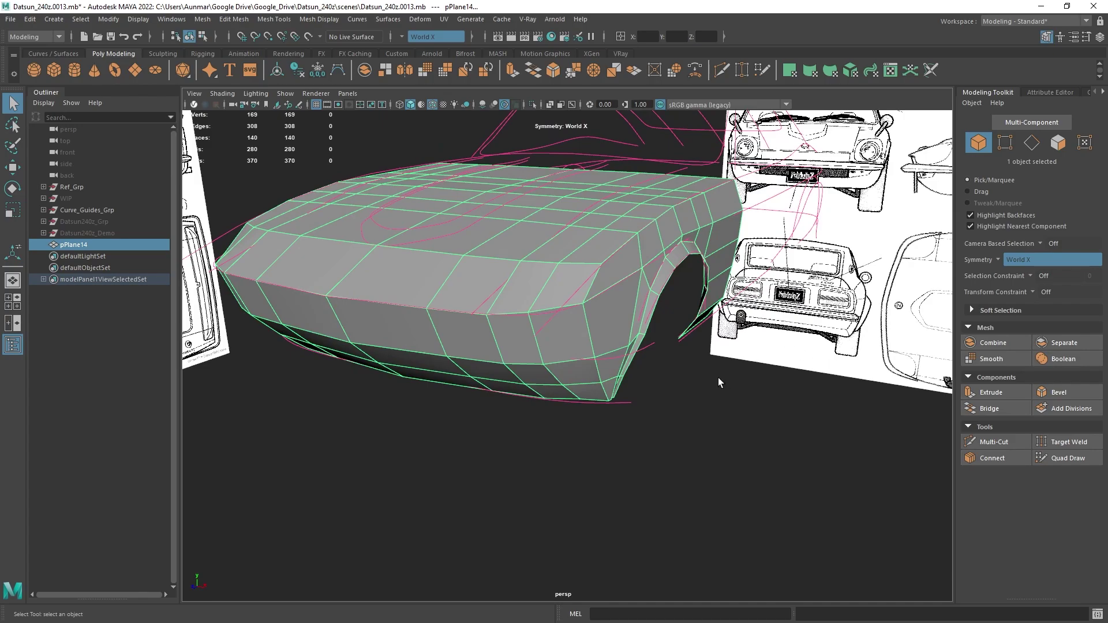
alt+drag(736, 372, 637, 346)
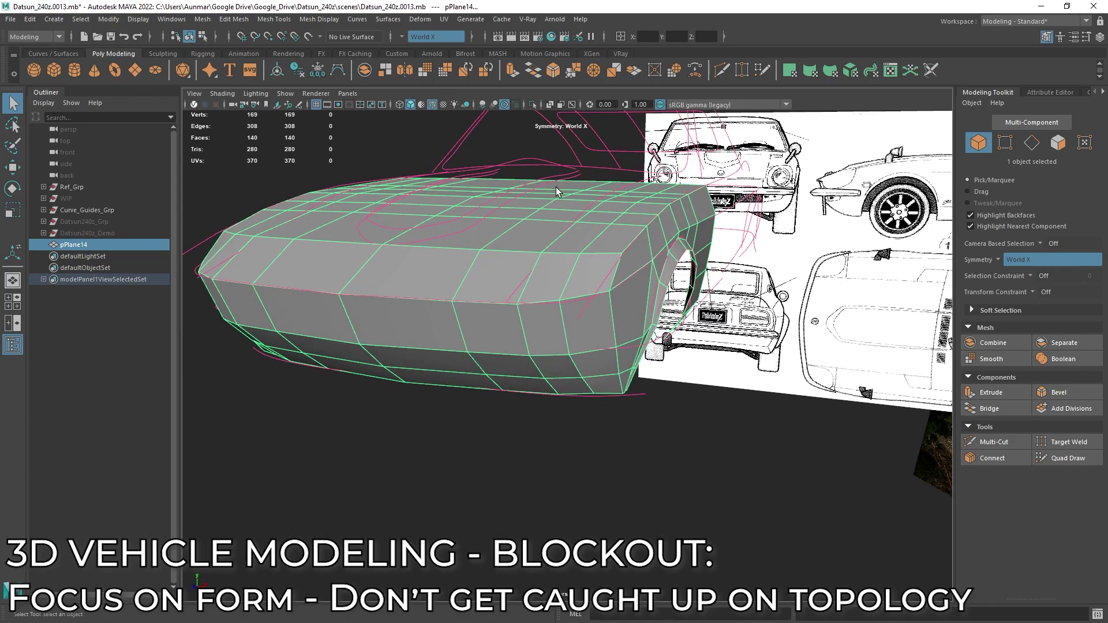
alt+drag(664, 312, 701, 211)
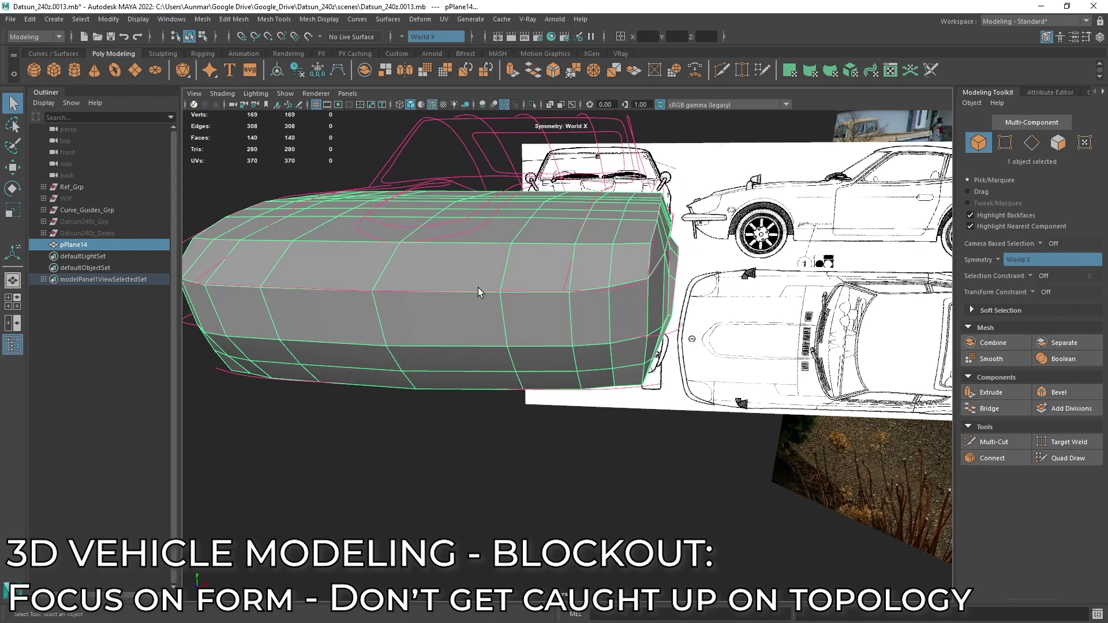
alt+drag(478, 287, 520, 272)
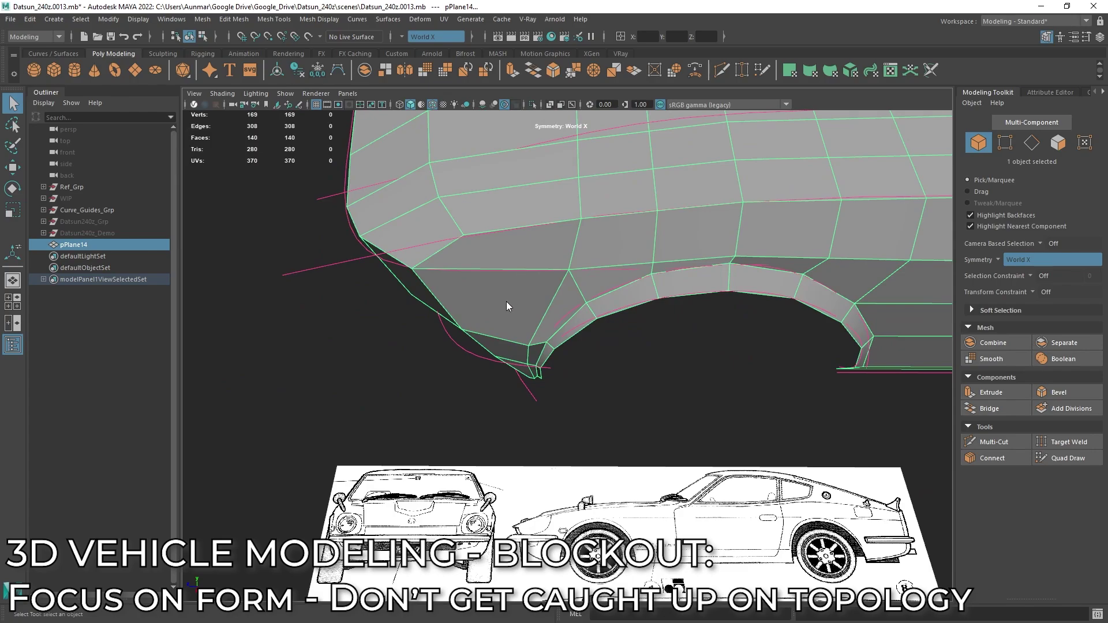
- Select the three vertices of the fender's lower column just ahead of the wheel arch and shift them slightly inward along X
right_drag(506, 301, 552, 309)
alt+drag(590, 350, 594, 332)
click(599, 321)
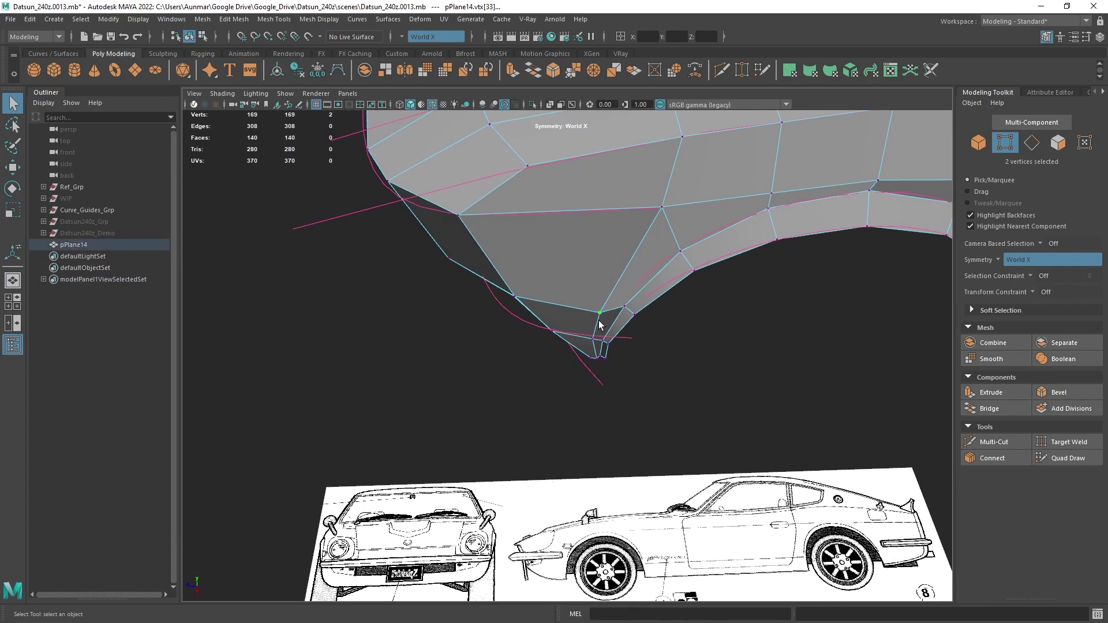
key(w)
key(f)
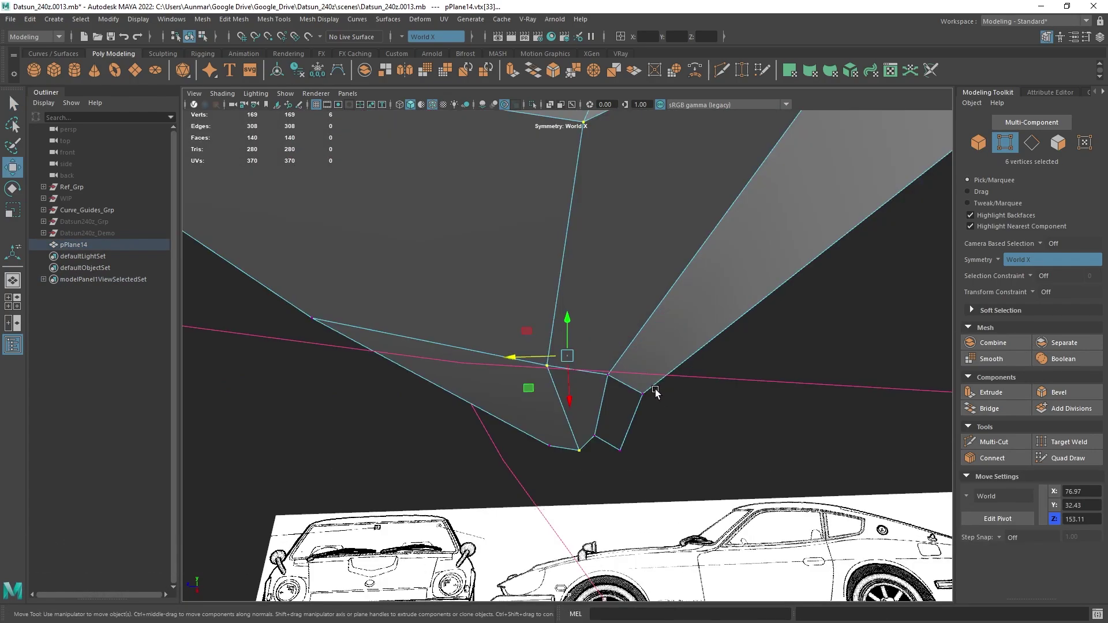
alt+right_drag(656, 390, 603, 388)
alt+drag(603, 388, 566, 402)
alt+drag(568, 414, 466, 296)
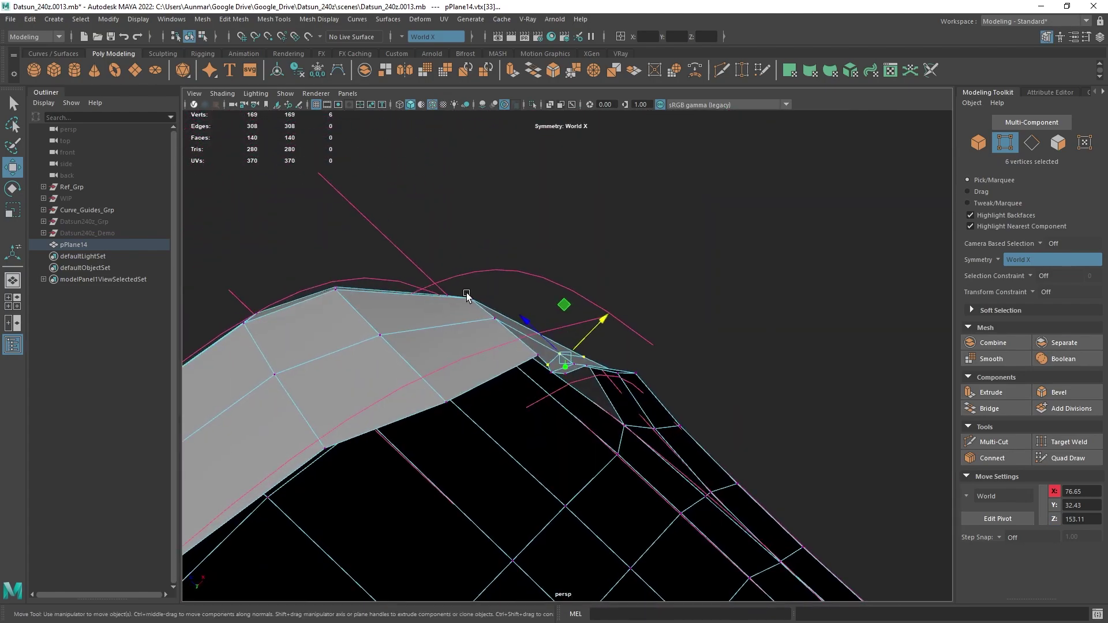
- Reposition the column's upper vertex ahead of the wheel arch at about X 79.6, Y 42.4, Z 152.9
shift+click(523, 350)
alt+drag(524, 351, 578, 326)
alt+drag(571, 284, 398, 329)
alt+drag(556, 334, 482, 299)
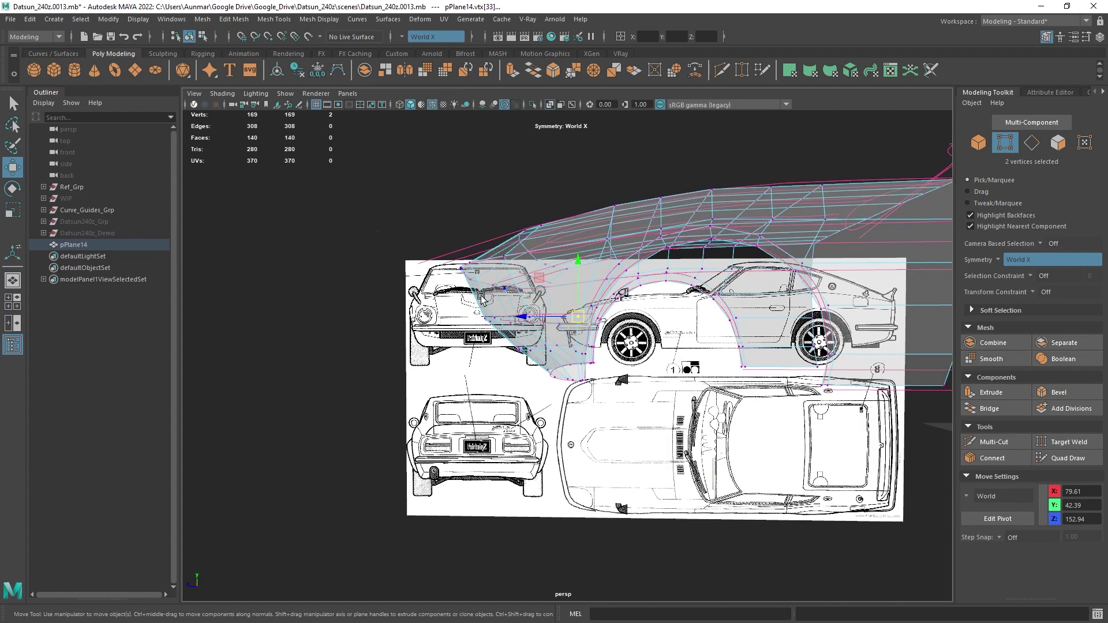
- Compare the fender's front corner with the side blueprint, then turn off X-ray and examine it in perspective
key(space)
key(space)
alt+middle_drag(523, 445, 683, 428)
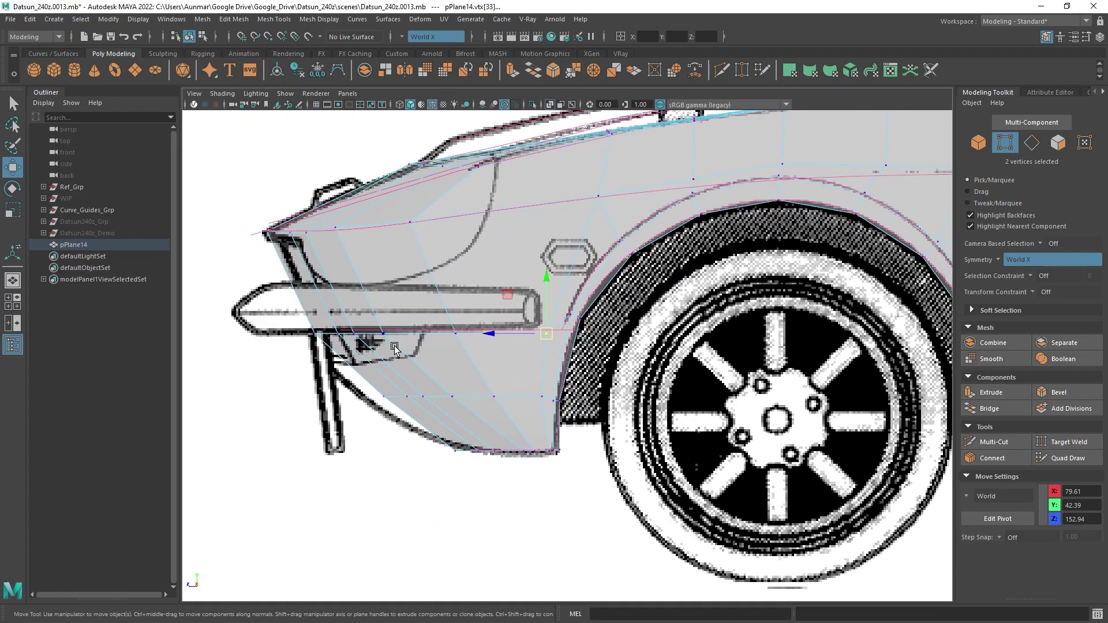
key(space)
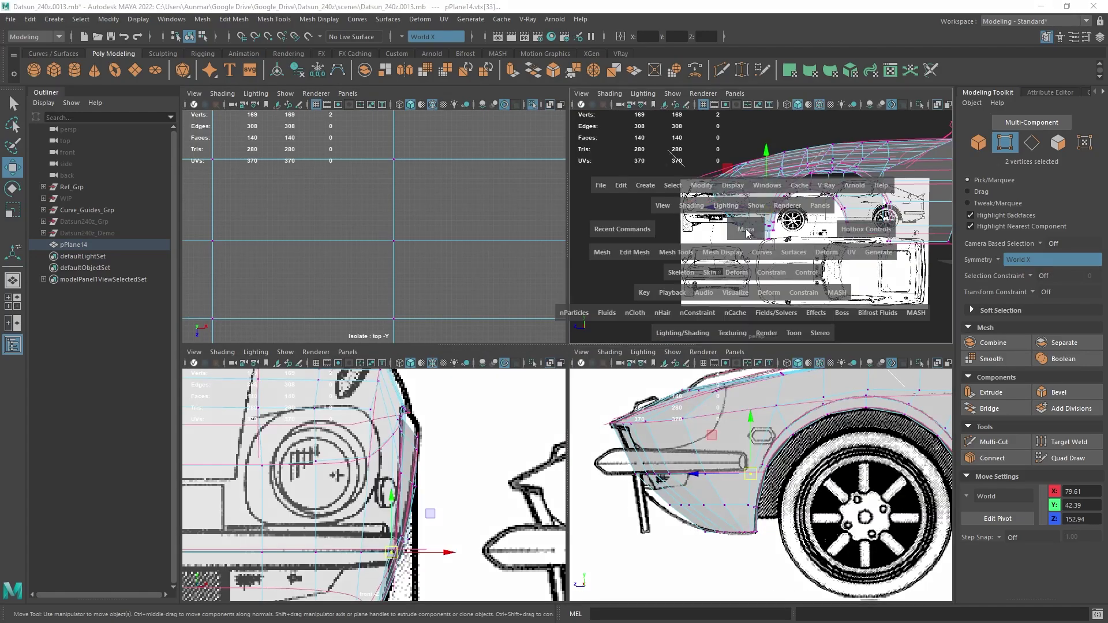
key(space)
alt+drag(750, 234, 680, 293)
key(alt+x)
alt+drag(468, 283, 442, 253)
alt+middle_drag(443, 252, 537, 222)
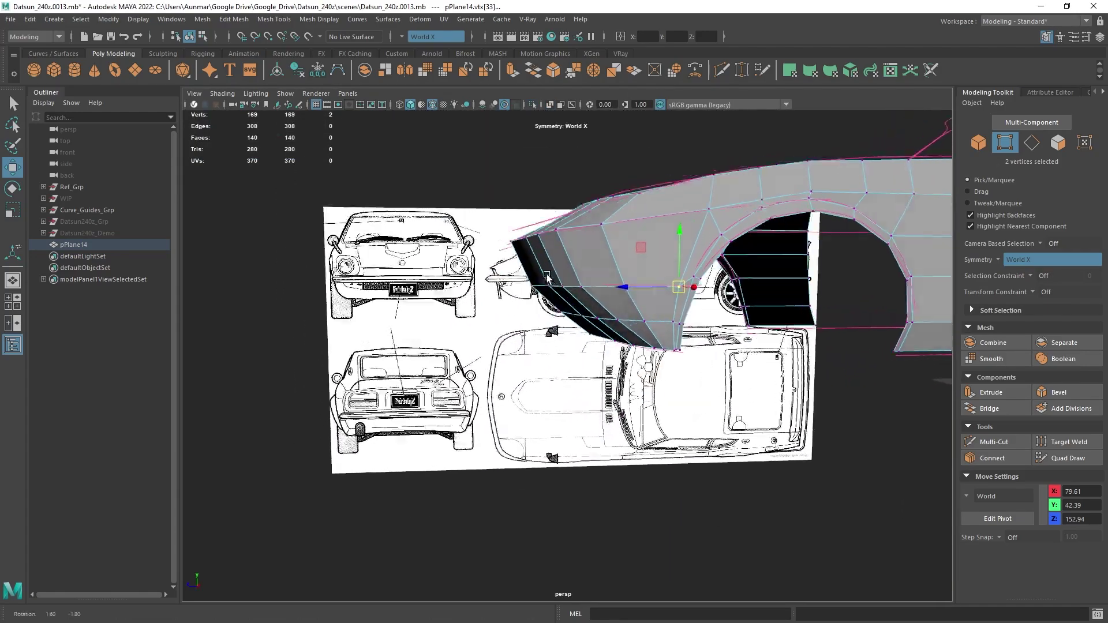
alt+drag(537, 222, 517, 219)
alt+middle_drag(615, 283, 580, 308)
alt+drag(597, 316, 542, 301)
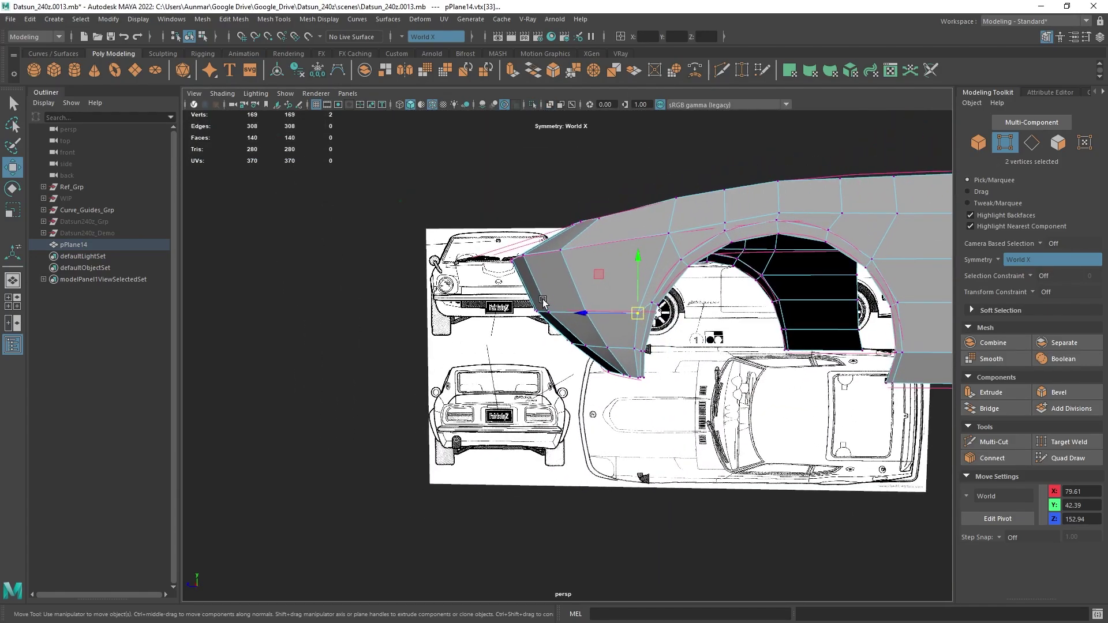
alt+middle_drag(614, 304, 575, 327)
scroll(576, 327, up, 4)
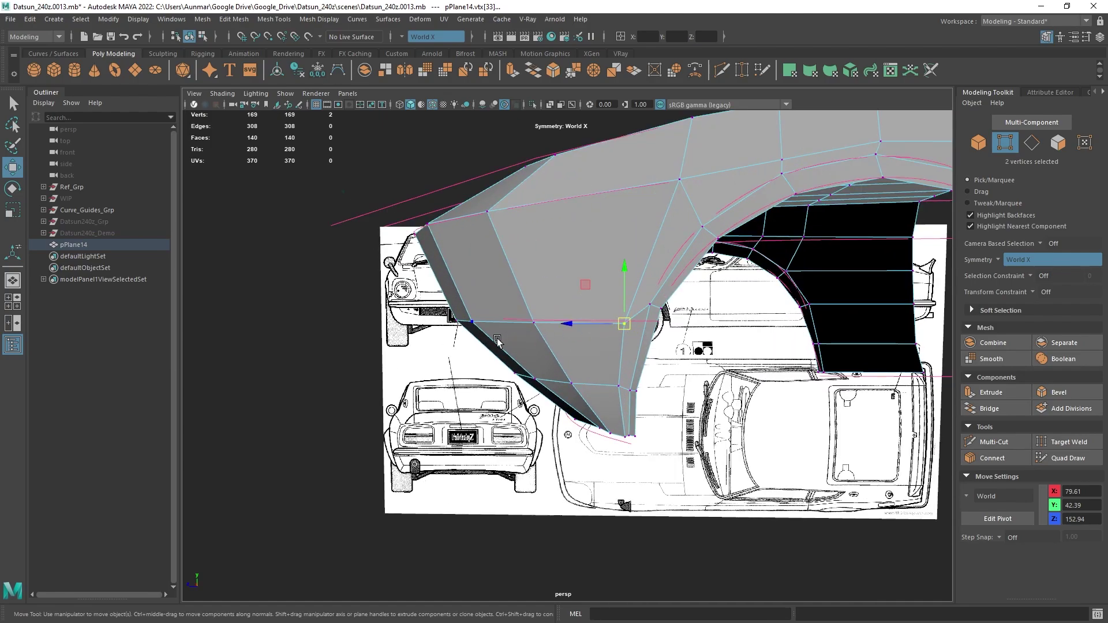
key(alt+x)
key(alt+x)
- Select the fender-side vertex on the nose's middle edge row and slide it along its edges to refine the front corner
double_click(482, 337)
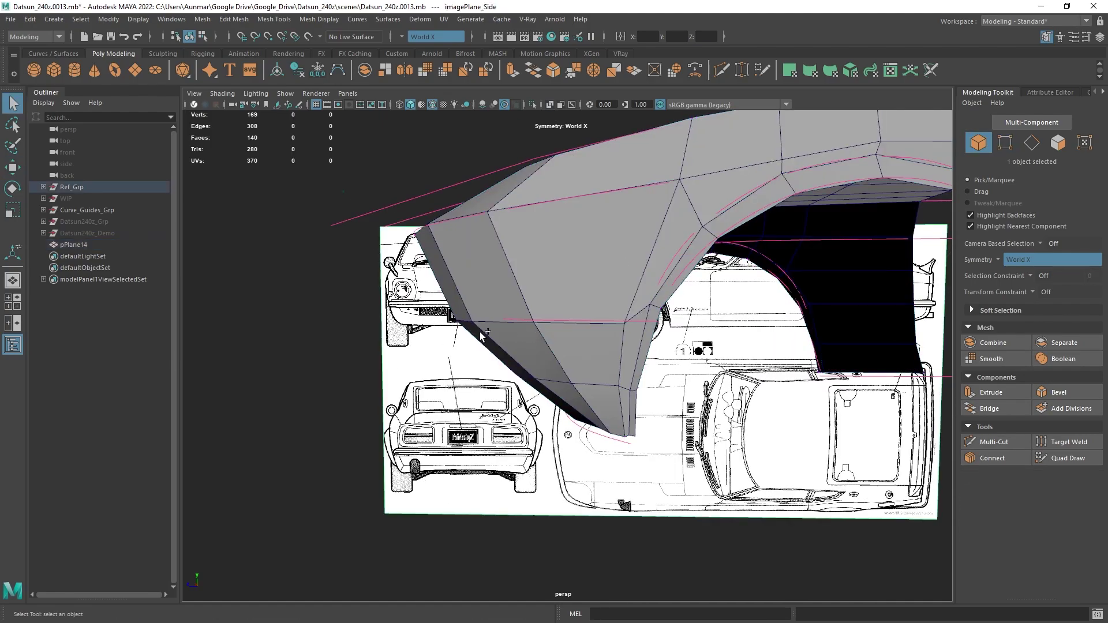
right_drag(562, 251, 562, 208)
click(536, 318)
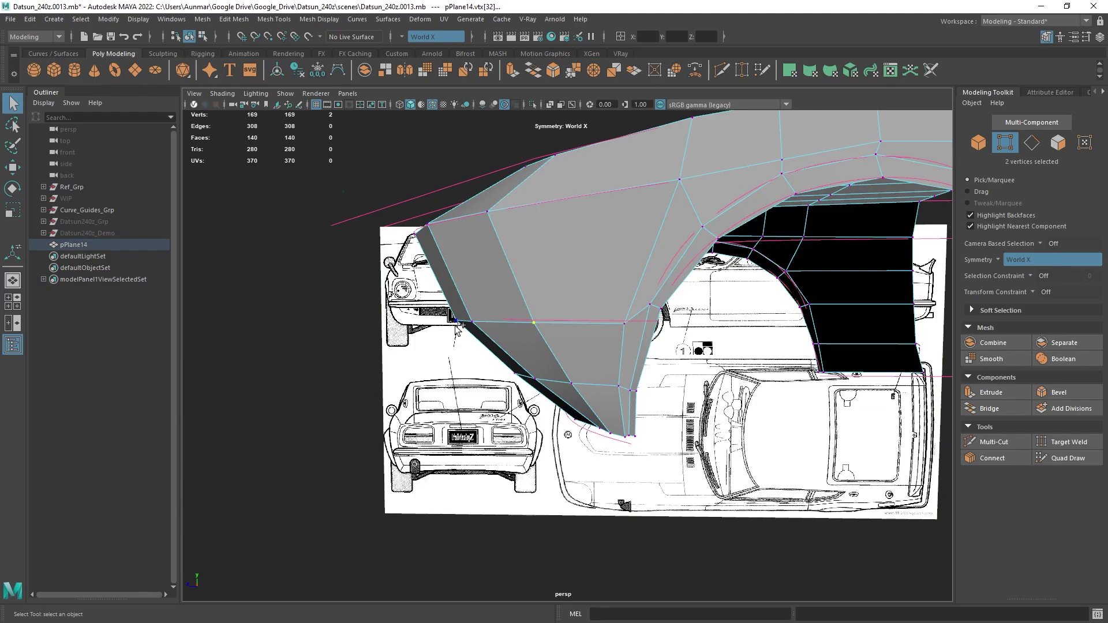
mouse_move(674, 320)
alt+mouse_down()
mouse_move(699, 345)
mouse_move(666, 321)
alt+mouse_up()
key(w)
ctrl+shift+drag(497, 296, 631, 287)
scroll(521, 231, up, 3)
scroll(630, 287, up, 2)
- Reposition the fender's bottom tip vertex at about X 73, Z 153.5 and squeeze the adjoining arch strip bottom vertices together along X
click(531, 258)
alt+drag(531, 258, 567, 269)
scroll(567, 267, up, 1)
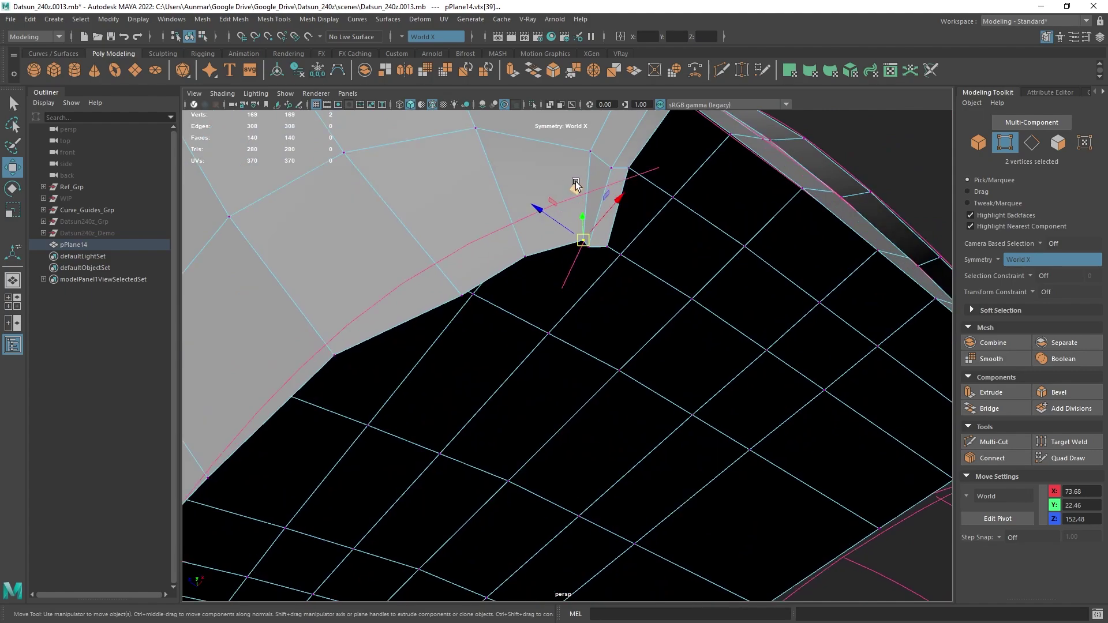
drag(571, 192, 643, 235)
key(q)
key(r)
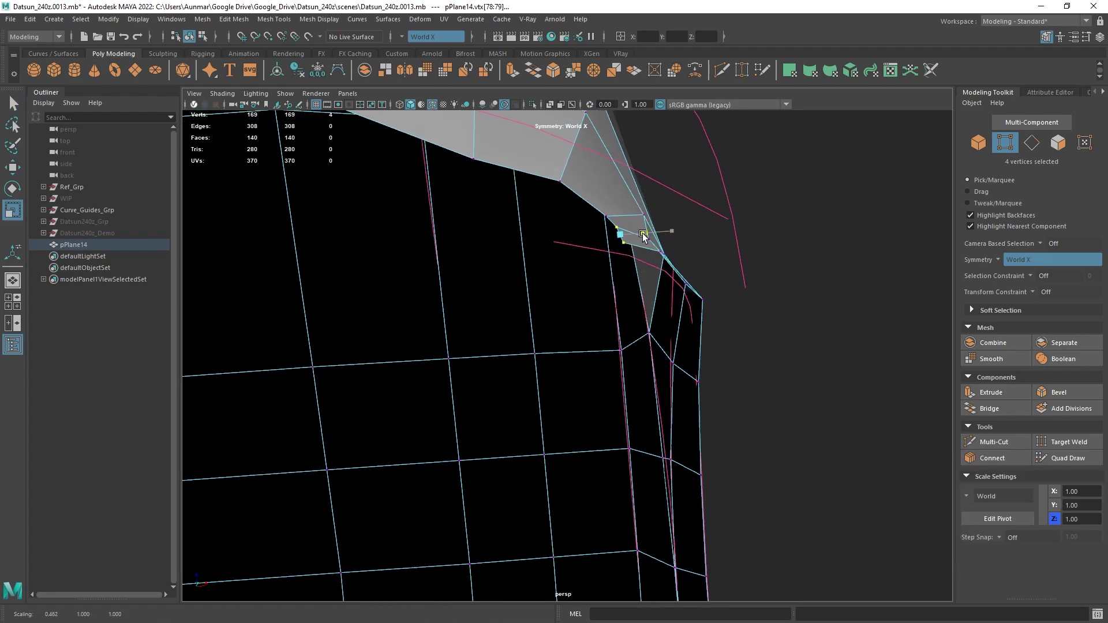
key(w)
click(603, 204)
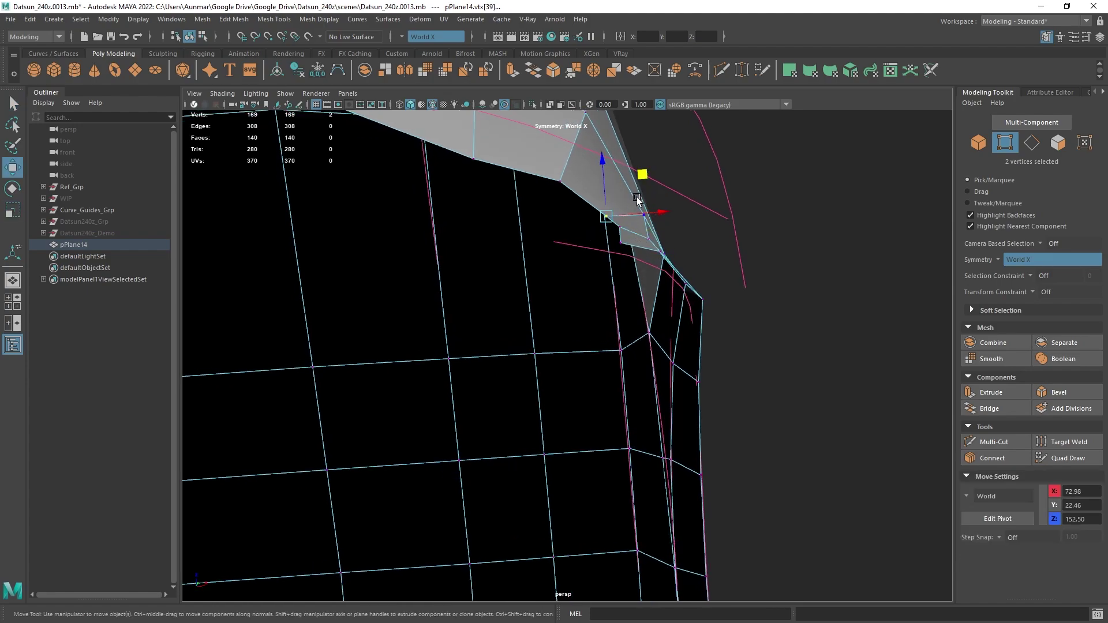
- Select the vertices along the hood's rear edge, checking the selection in wireframe display
alt+drag(642, 161, 553, 272)
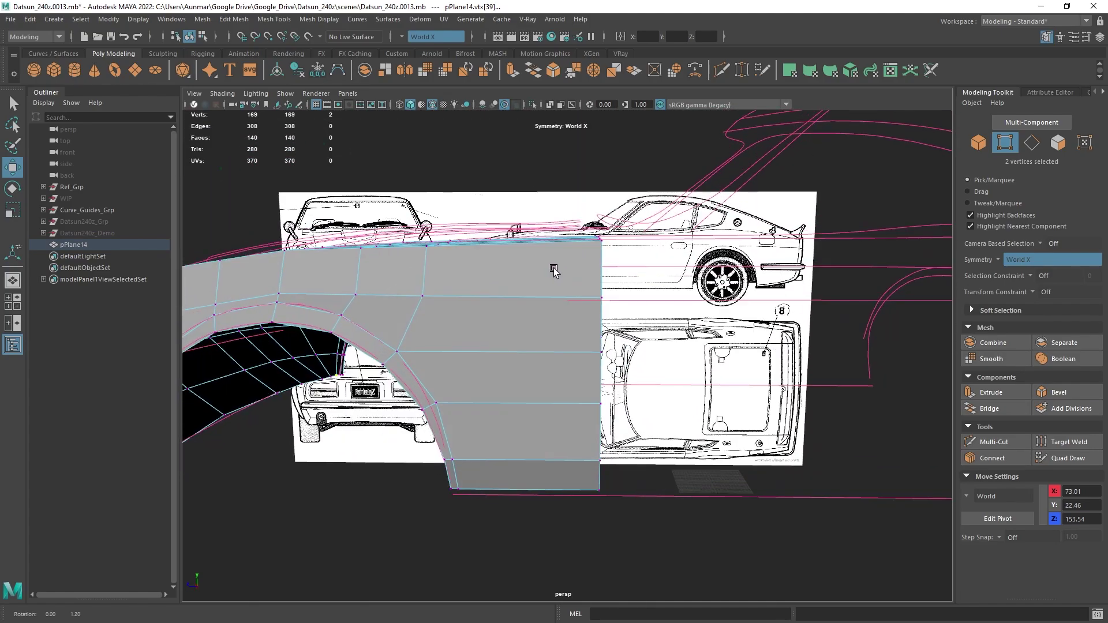
drag(571, 207, 570, 205)
mouse_move(570, 206)
alt+mouse_down()
mouse_move(592, 222)
mouse_move(606, 208)
mouse_move(596, 192)
mouse_move(614, 166)
mouse_move(620, 173)
alt+mouse_up()
click(597, 226)
key(4)
key(5)
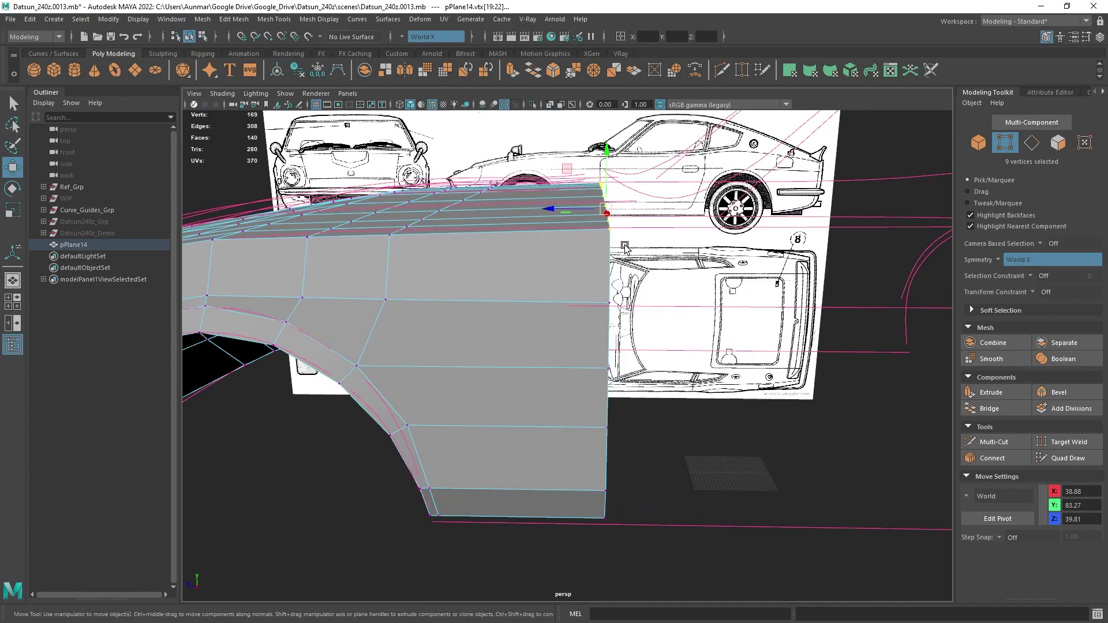
- Select the row of vertices along the hood's centre line and adjust its height along Y to round the hood
mouse_move(628, 214)
alt+mouse_down()
mouse_move(634, 231)
mouse_move(597, 254)
alt+mouse_up()
scroll(655, 285, down, 3)
alt+drag(499, 261, 522, 330)
scroll(613, 252, up, 3)
key(q)
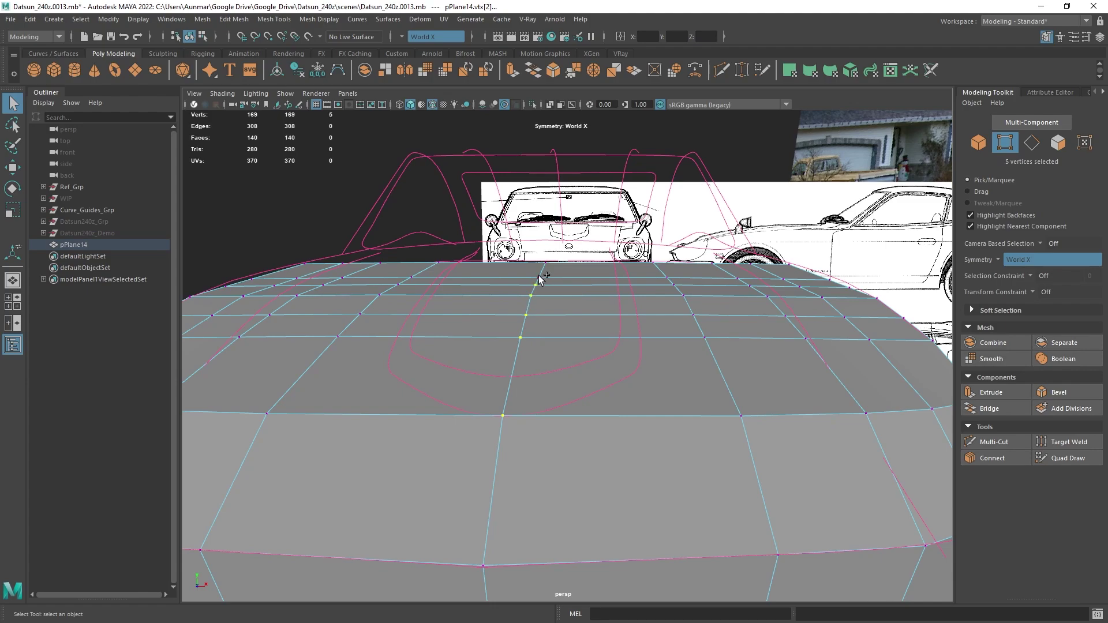
key(w)
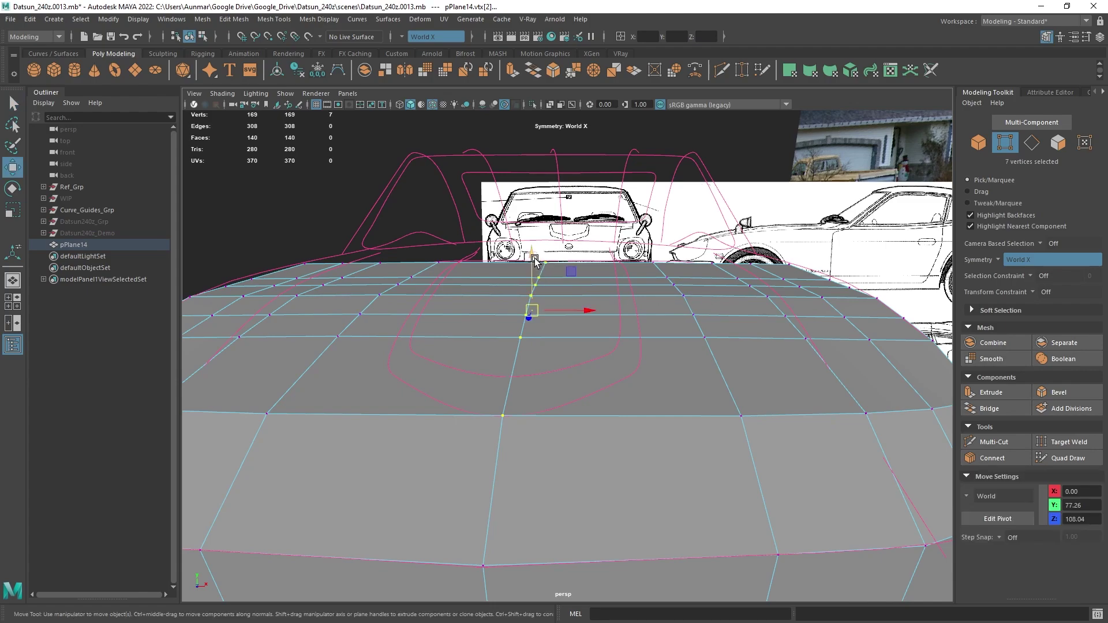
drag(535, 261, 414, 247)
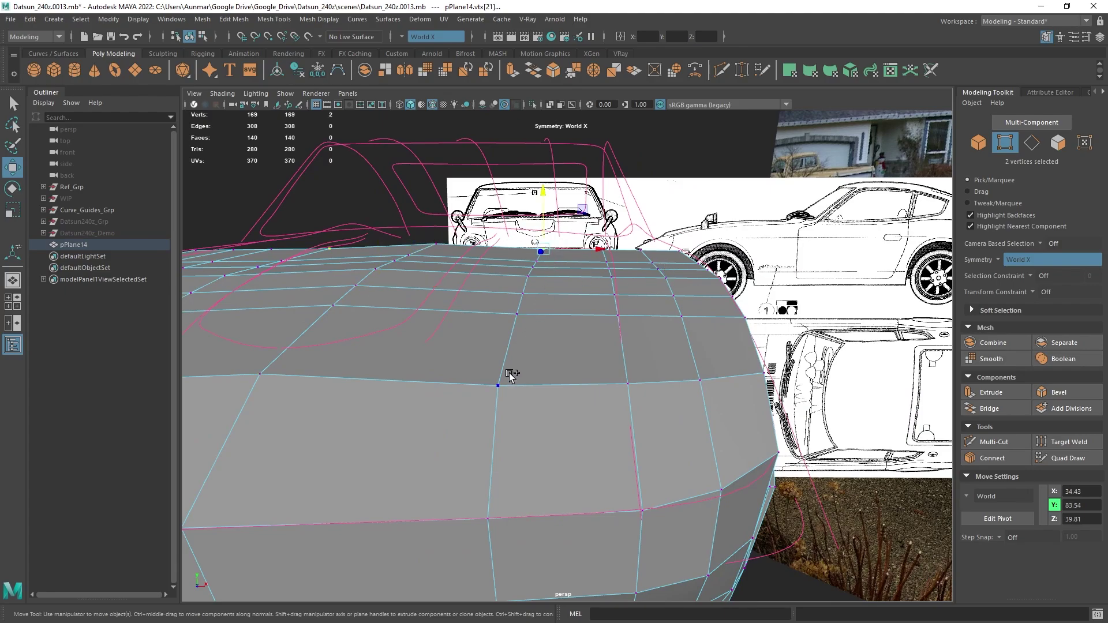
- Adjust the heights of the hood's lengthwise vertex rows outward from the centre, from about Y 78.3 down to Y 76.8 at the outermost
drag(531, 245, 516, 268)
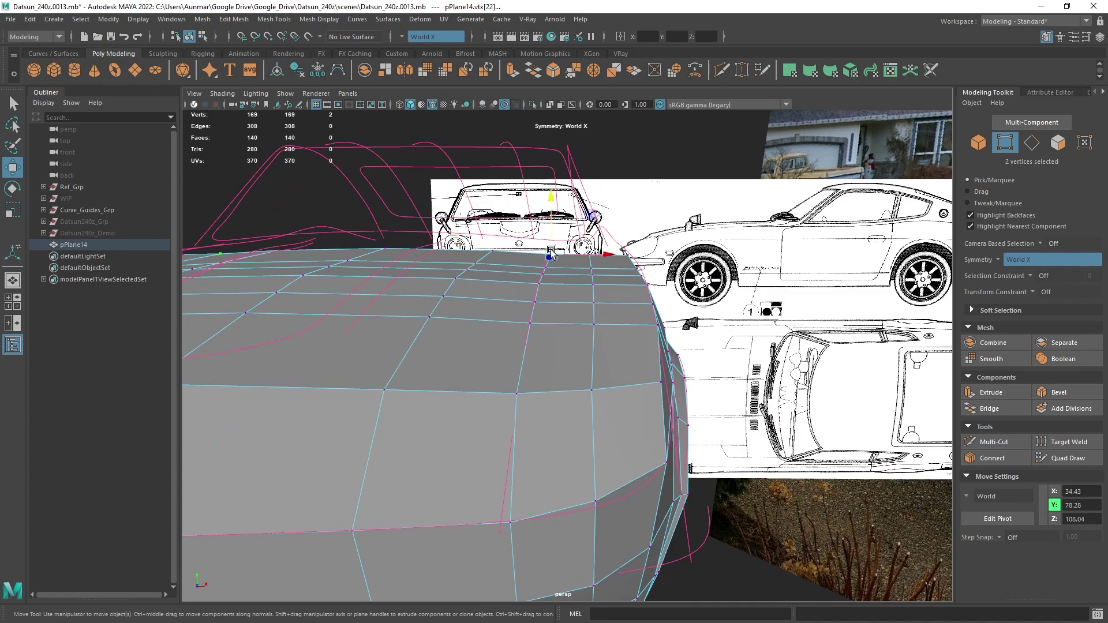
drag(534, 277, 540, 266)
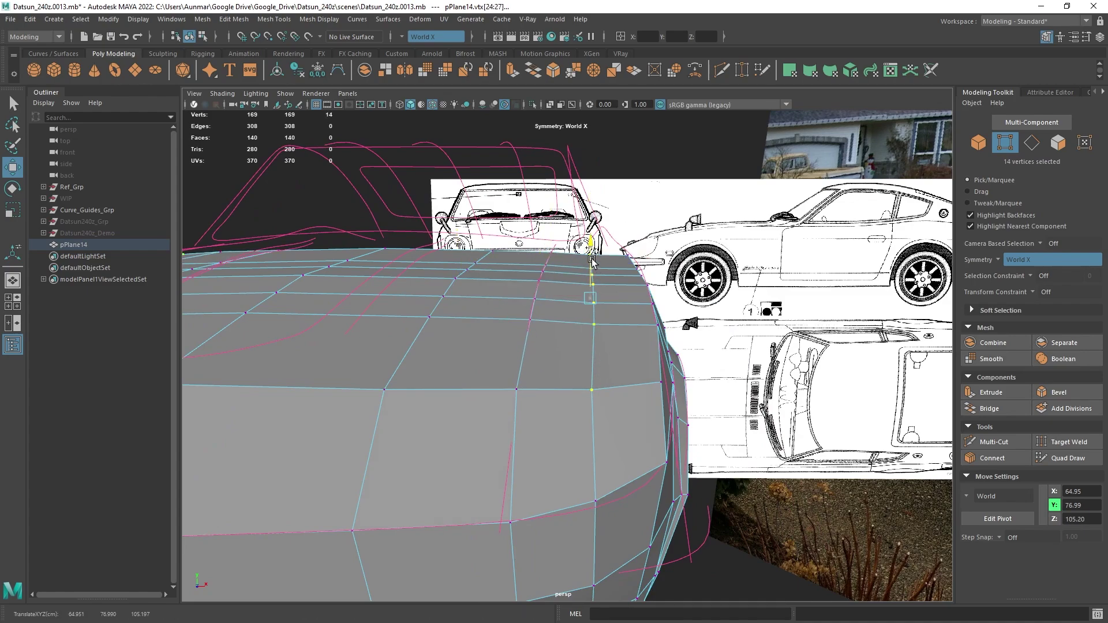
drag(592, 261, 597, 303)
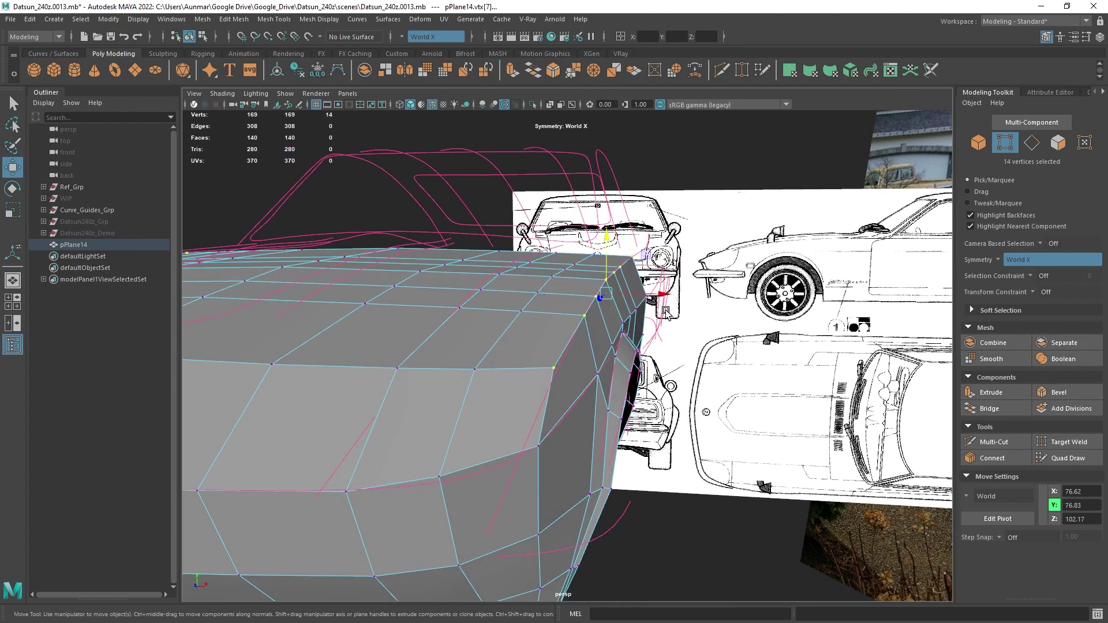
- Try shifting the outermost fender vertex row inward along X, undo it, and slide the row along its edges instead
drag(645, 297, 629, 298)
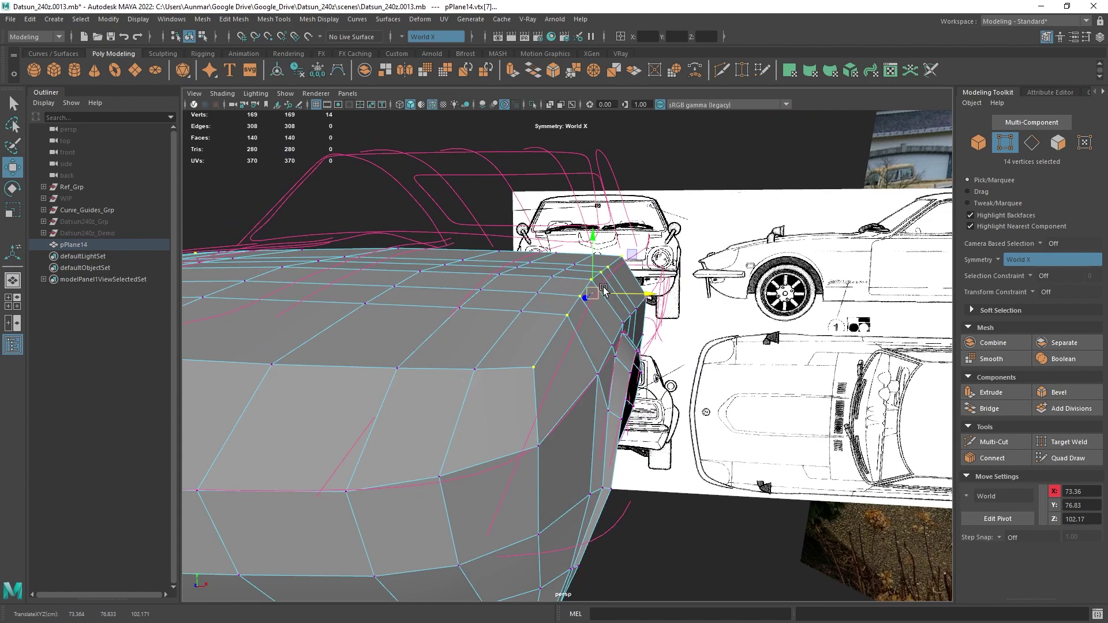
key(ctrl+z)
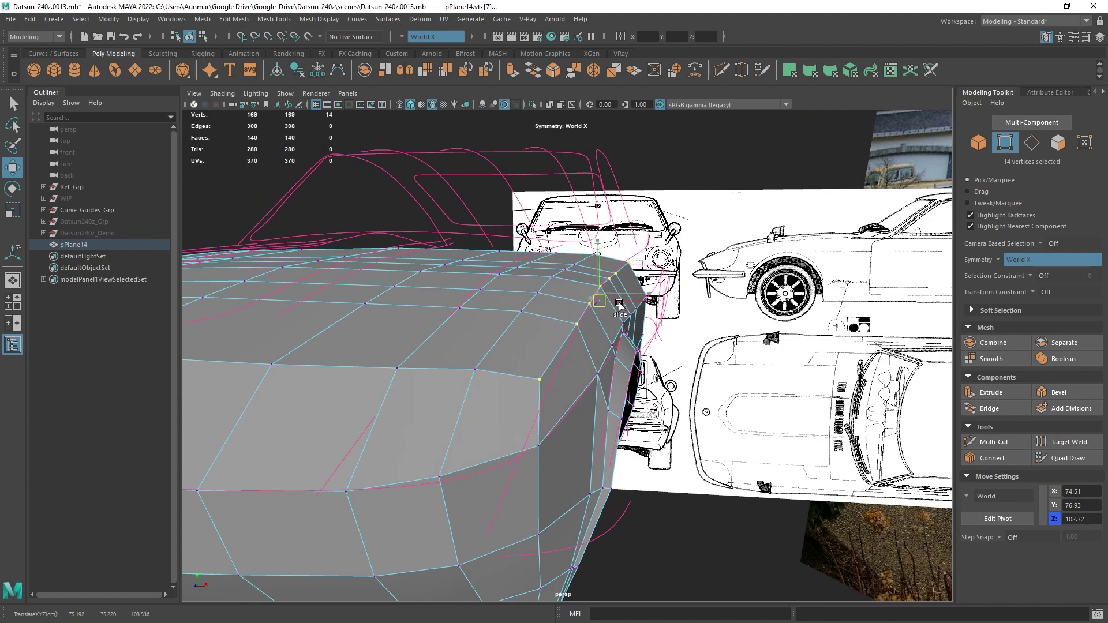
alt+drag(594, 310, 590, 328)
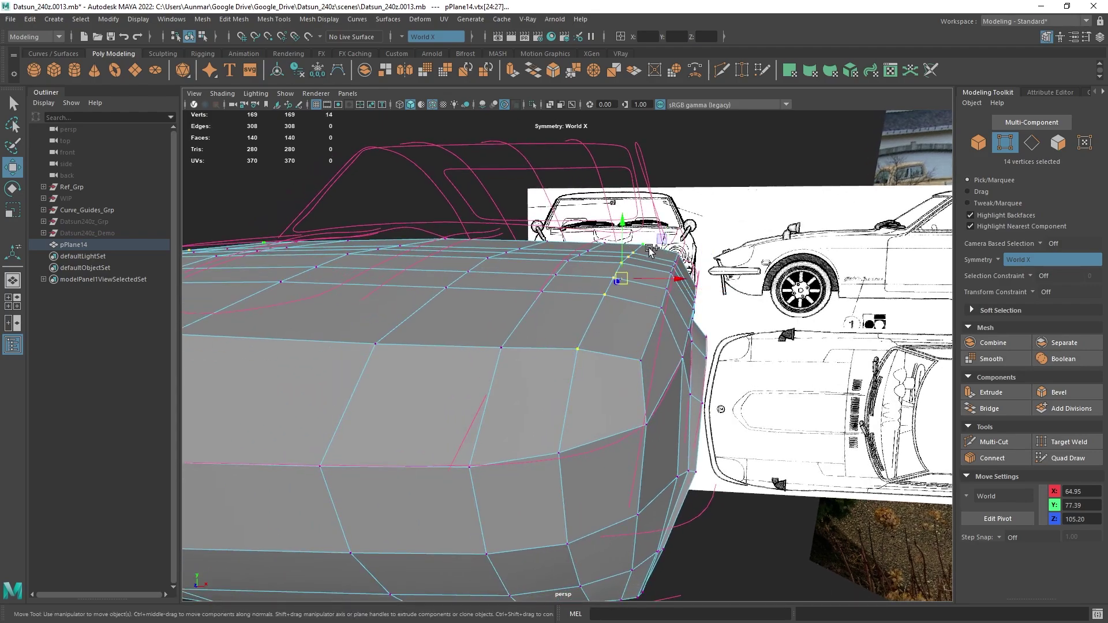
- Lower the selected lengthwise vertex row near the fender to about Y 76.86 and review the hood from several angles
drag(619, 227, 621, 231)
alt+drag(523, 277, 548, 273)
alt+middle_drag(549, 273, 598, 283)
alt+drag(600, 288, 540, 302)
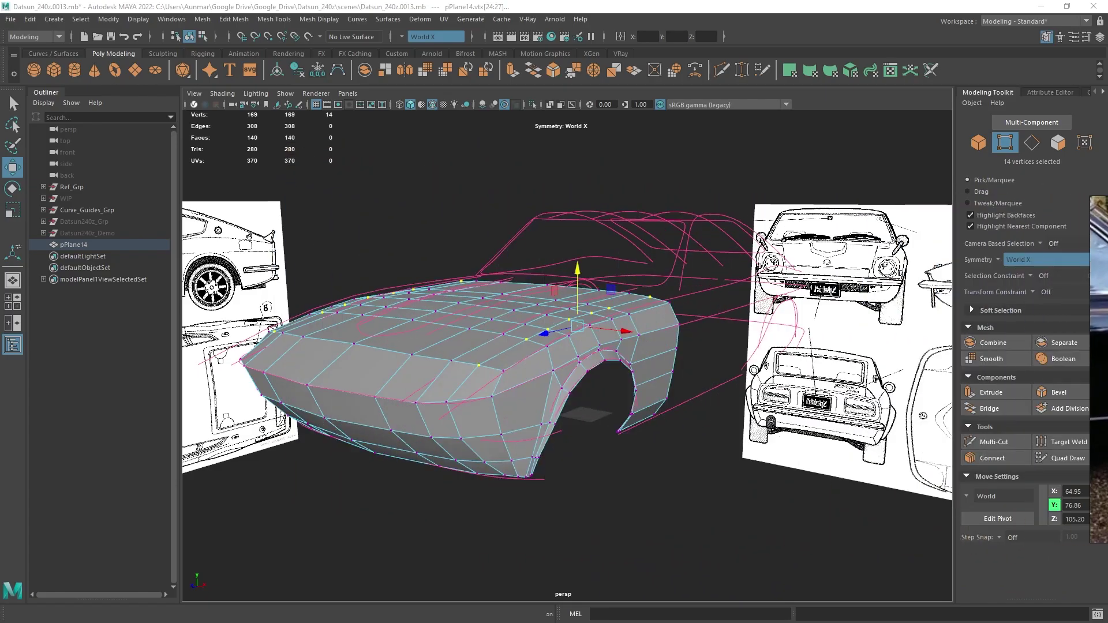
alt+drag(522, 248, 589, 344)
alt+right_drag(589, 344, 508, 347)
key(q)
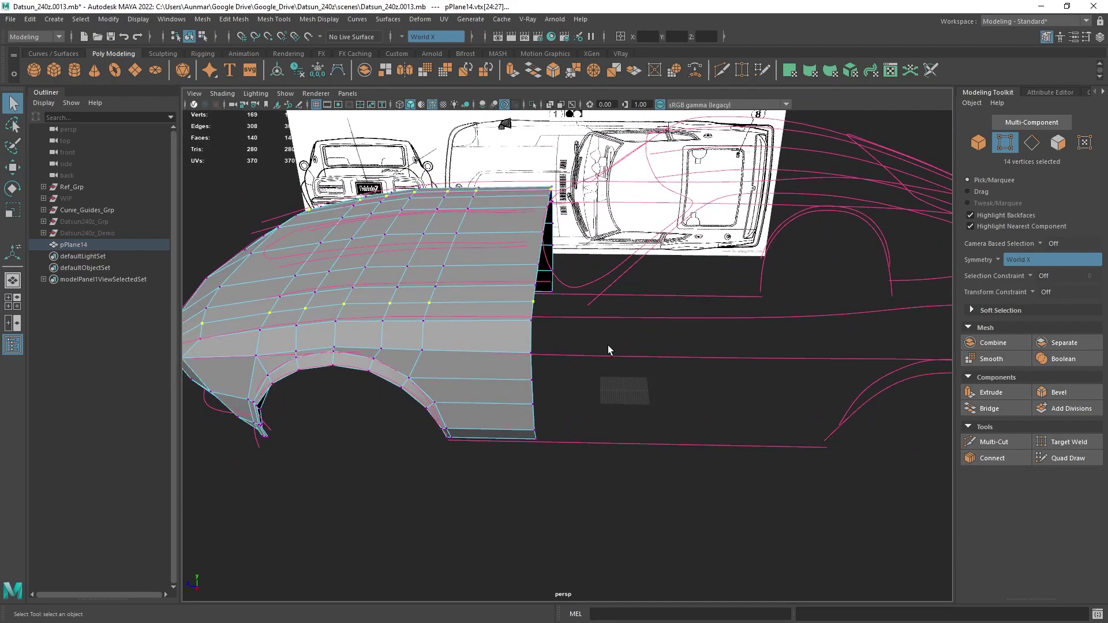
alt+drag(609, 350, 531, 290)
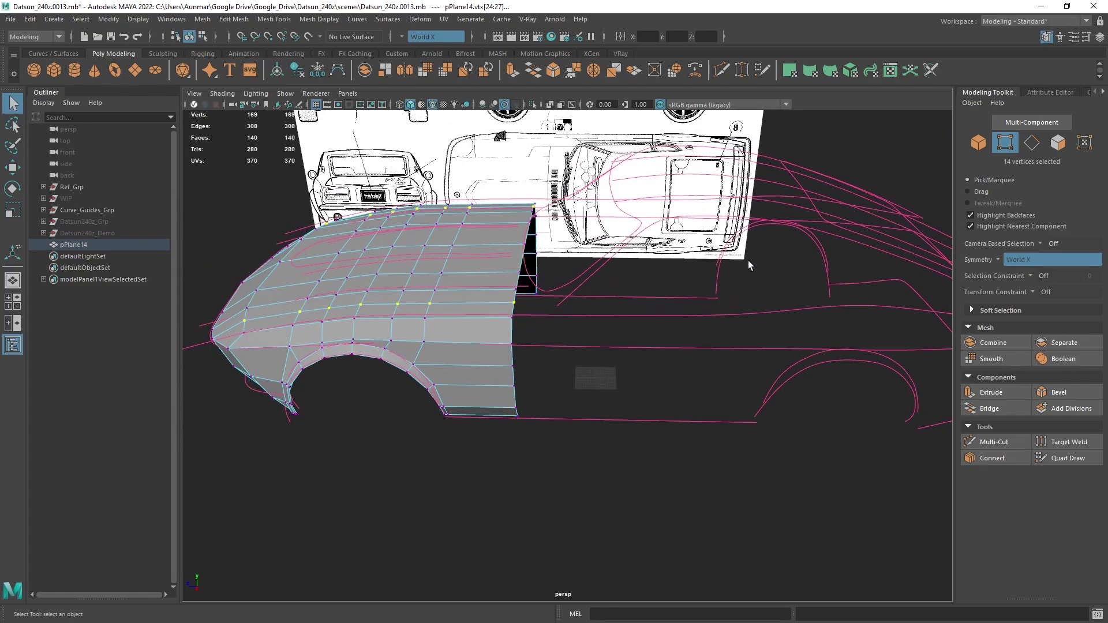
- Try to extrude the fender's upper rear edge backward to about Z 19.91 as the start of the windshield pillar
right_drag(499, 269, 506, 150)
scroll(478, 306, up, 2)
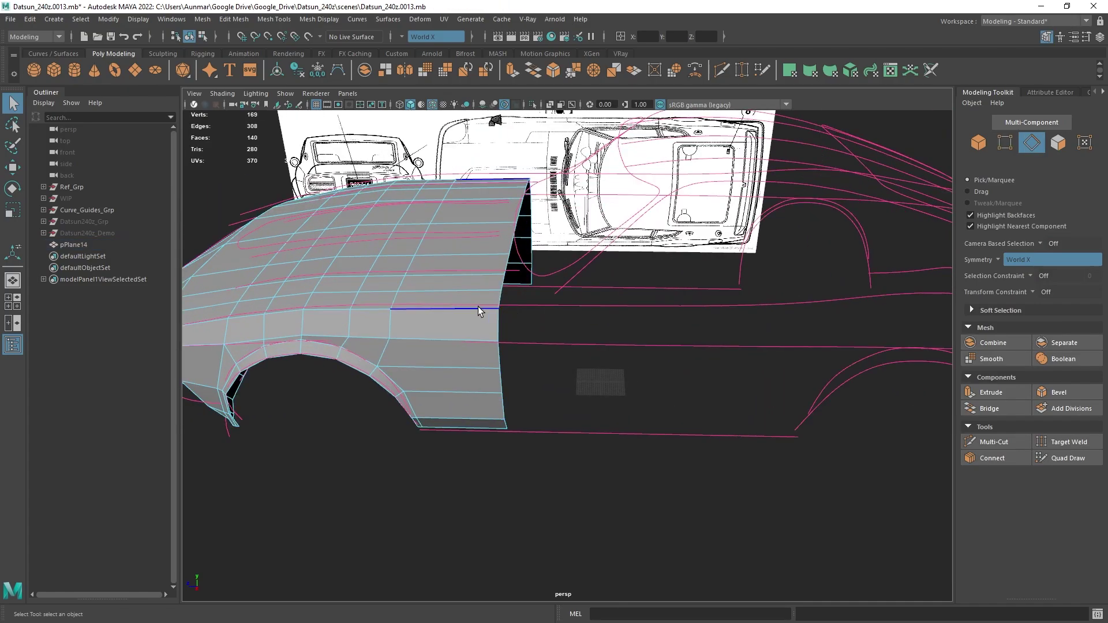
click(494, 299)
key(w)
scroll(494, 298, up, 3)
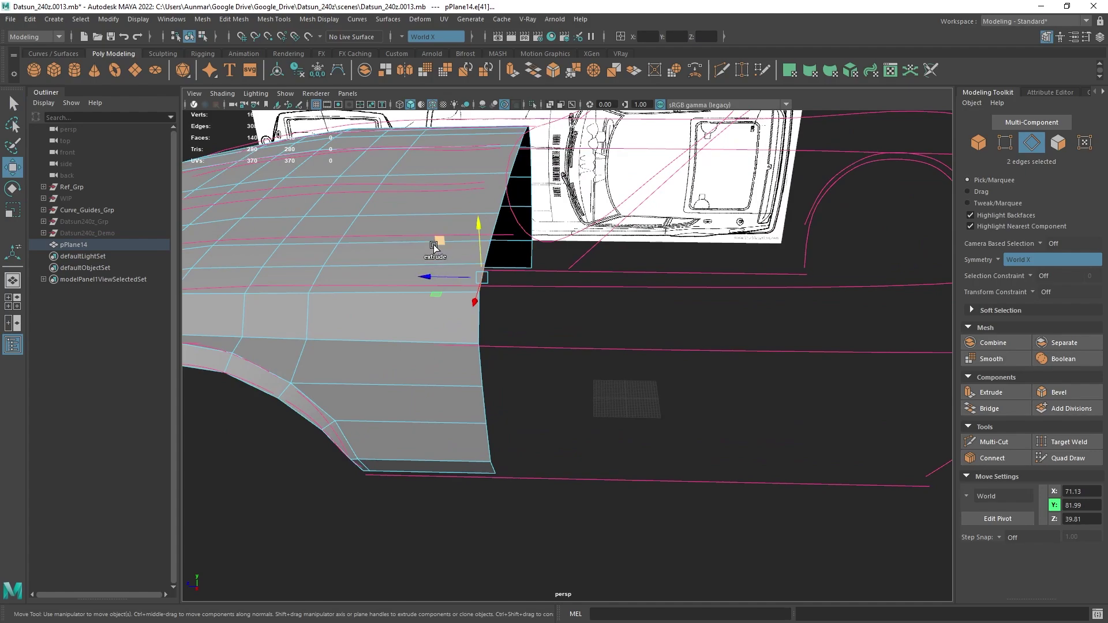
alt+drag(461, 265, 528, 306)
shift+drag(633, 389, 790, 304)
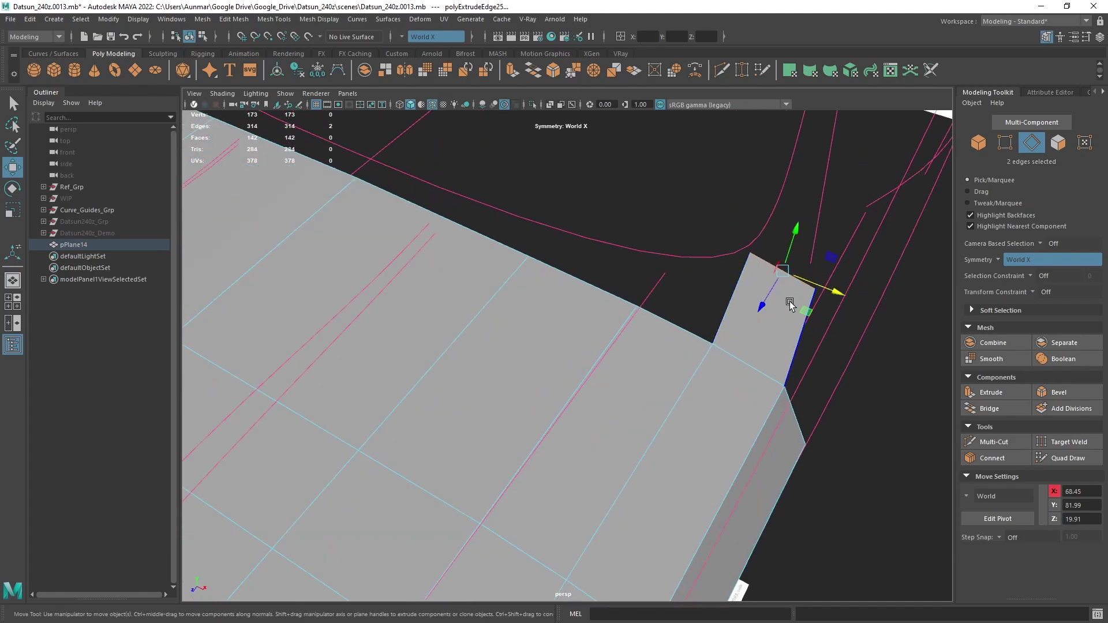
- Undo the pillar extrusion and shift the body's rear vertex row along Z to about 40.82
key(ctrl+z)
key(ctrl+z)
key(ctrl+z)
key(ctrl+z)
key(ctrl+z)
key(ctrl+z)
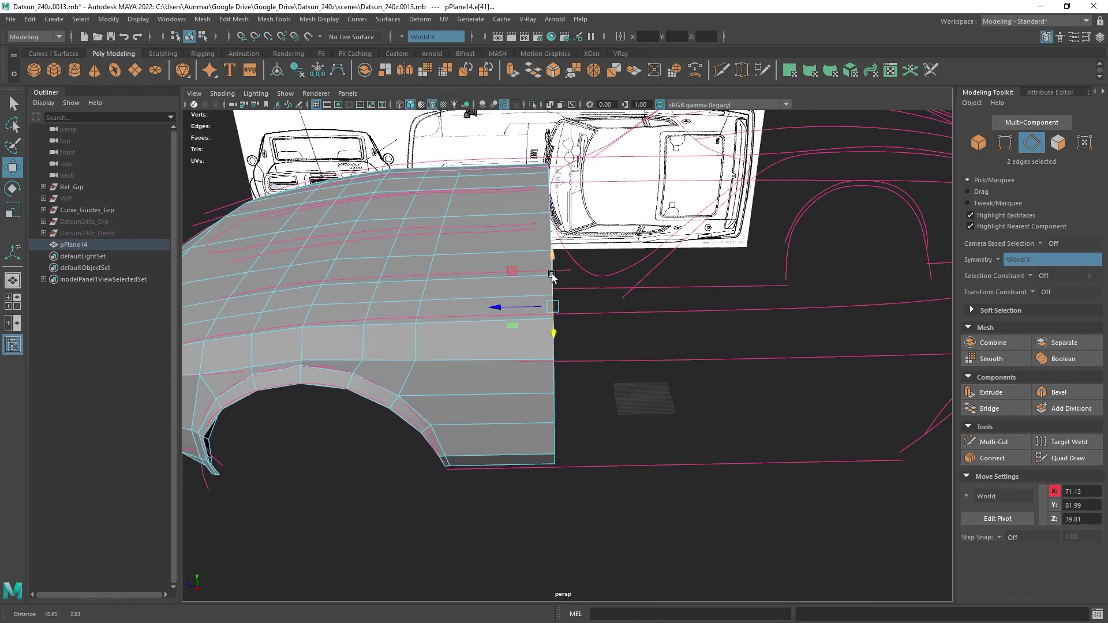
key(ctrl+z)
key(ctrl+z)
key(ctrl+z)
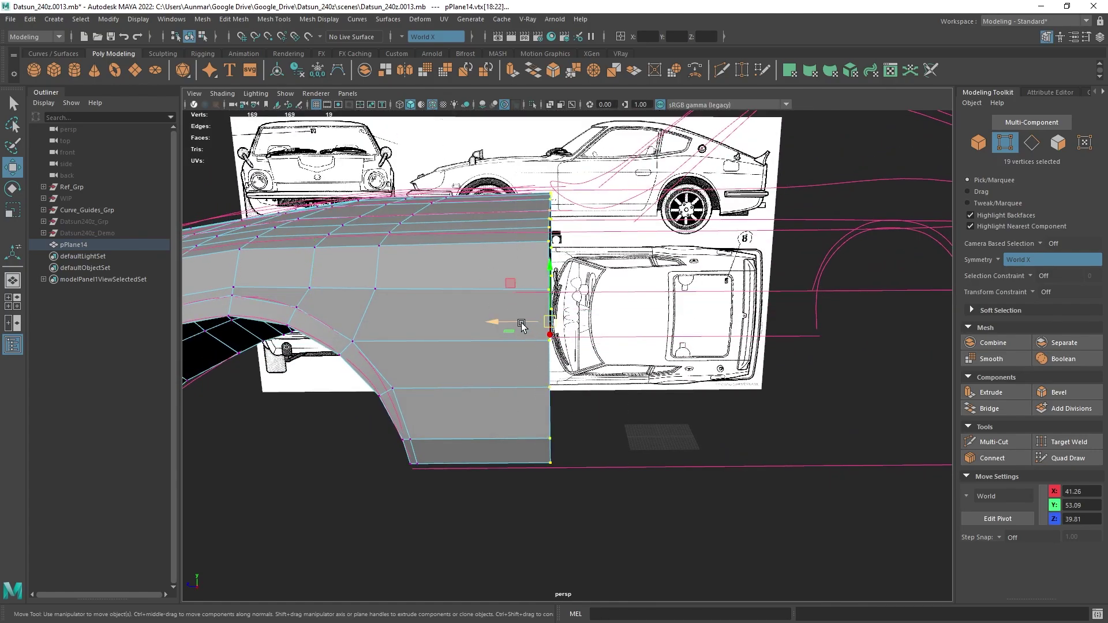
key(ctrl+z)
key(ctrl+z)
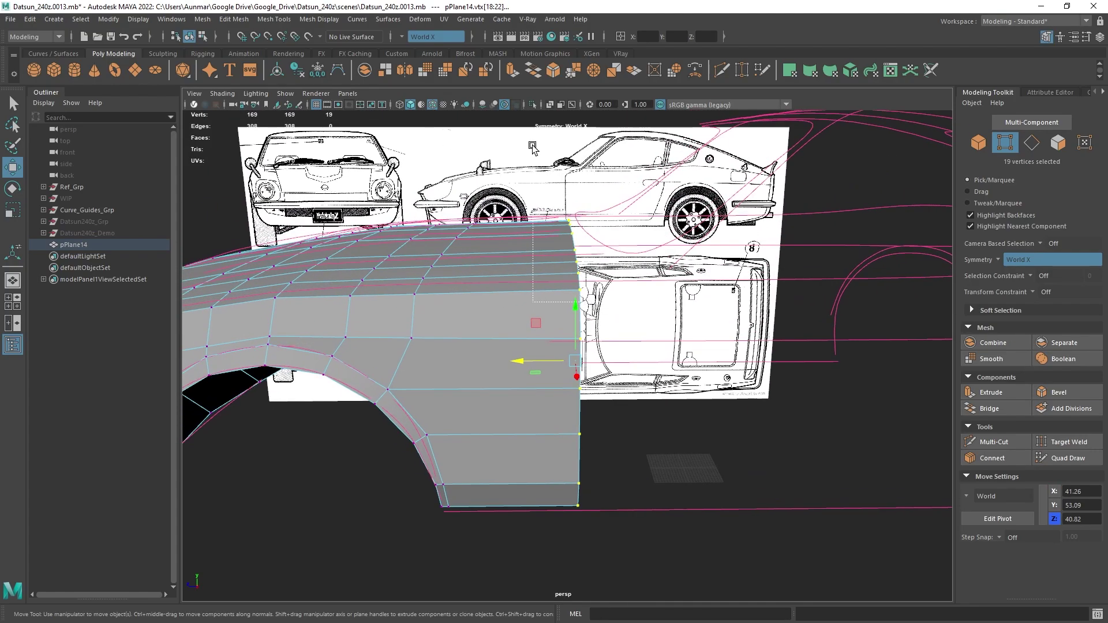
- Adjust the heights of the upper rear-edge vertices along Y in narrowing groups, setting the central seven at about Y 86.36
drag(533, 145, 533, 145)
mouse_move(566, 236)
alt+mouse_down()
mouse_move(574, 208)
mouse_move(566, 222)
alt+mouse_up()
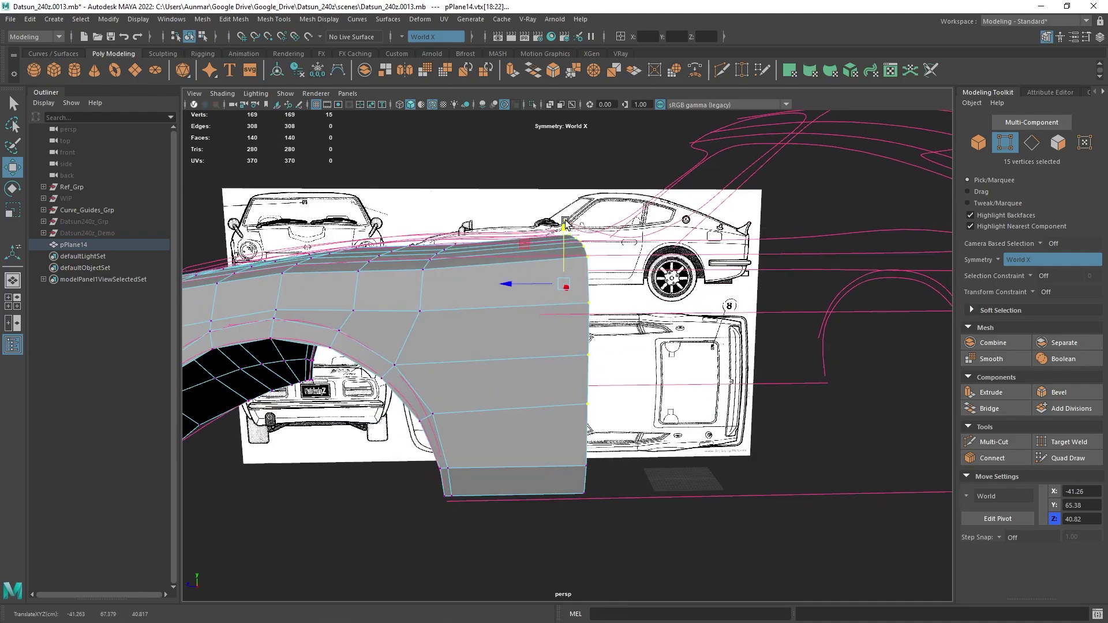
key(ctrl+z)
key(ctrl+z)
key(ctrl+z)
key(ctrl+z)
key(ctrl+z)
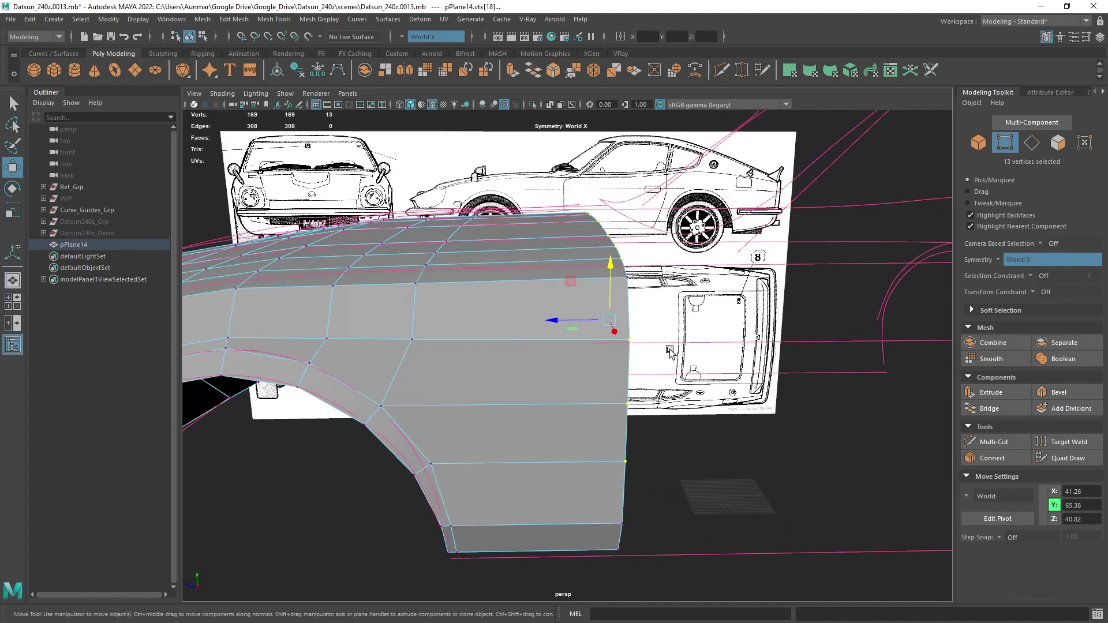
alt+drag(580, 344, 595, 224)
scroll(411, 245, up, 3)
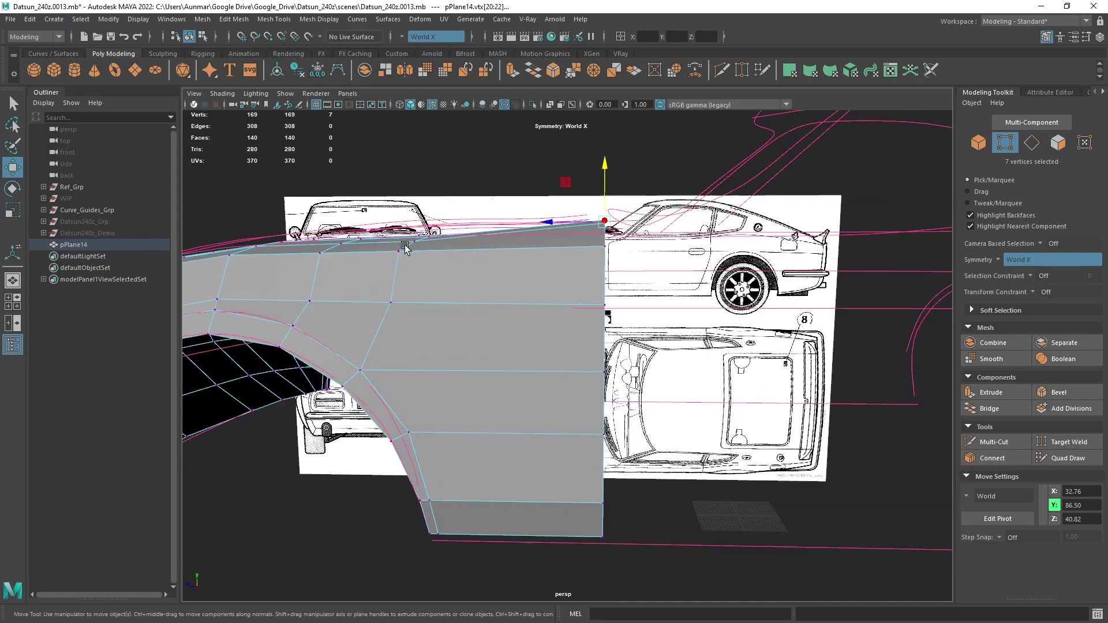
alt+middle_drag(388, 247, 415, 280)
alt+drag(414, 281, 594, 208)
alt+drag(557, 265, 598, 293)
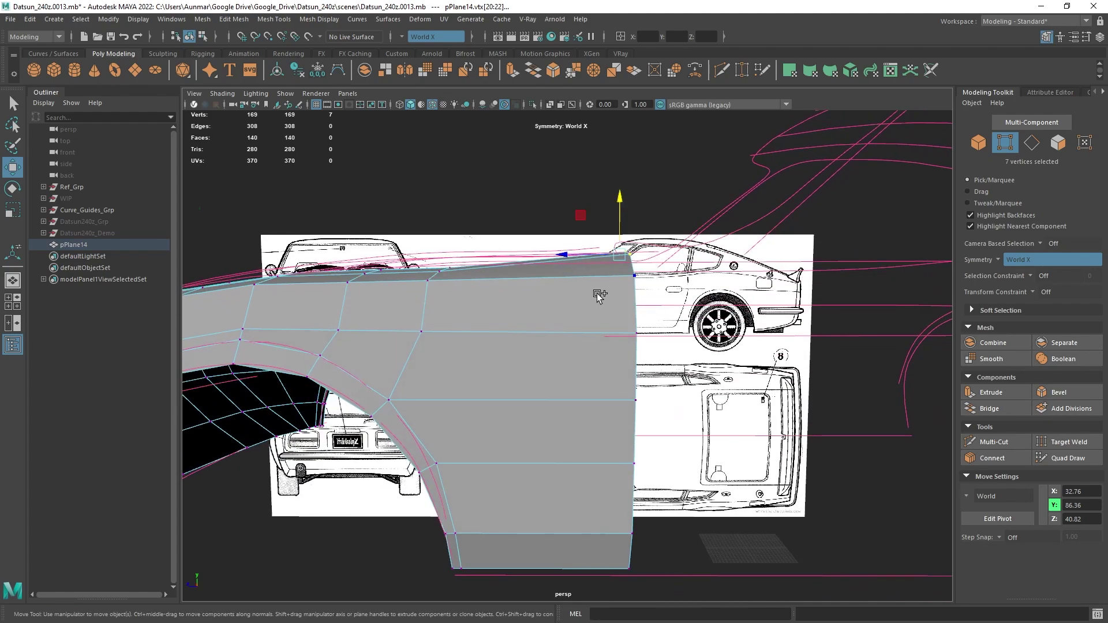
- Insert an edge loop just ahead of the body's rear edge with Multi-Cut and flatten it along Z by scaling
shift+right_drag(593, 292, 527, 288)
ctrl+click(585, 287)
key(q)
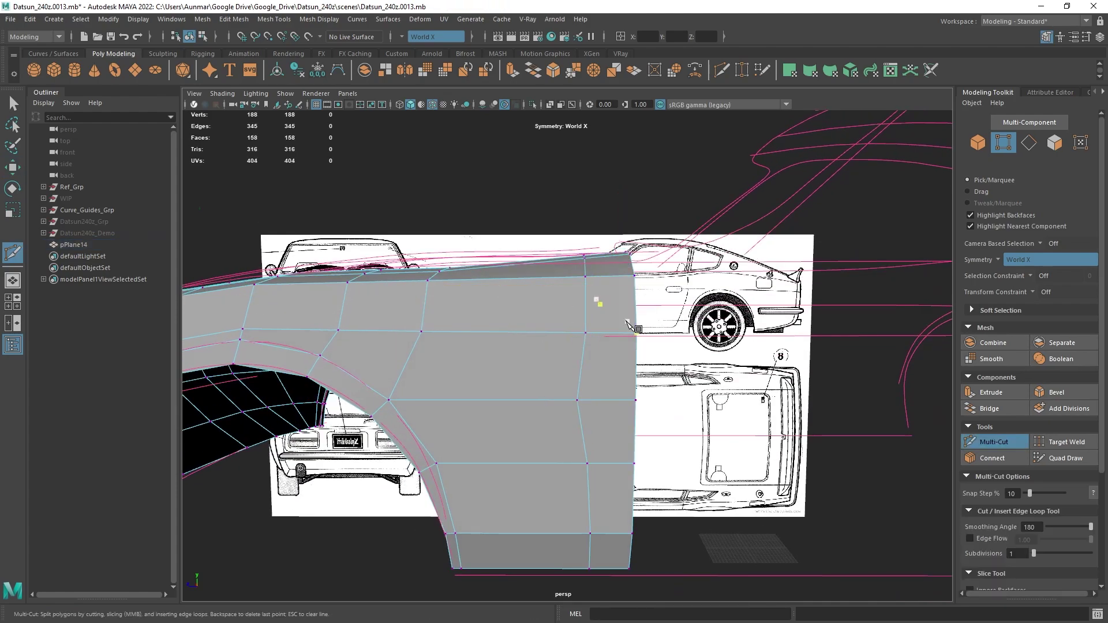
alt+drag(594, 292, 571, 290)
key(r)
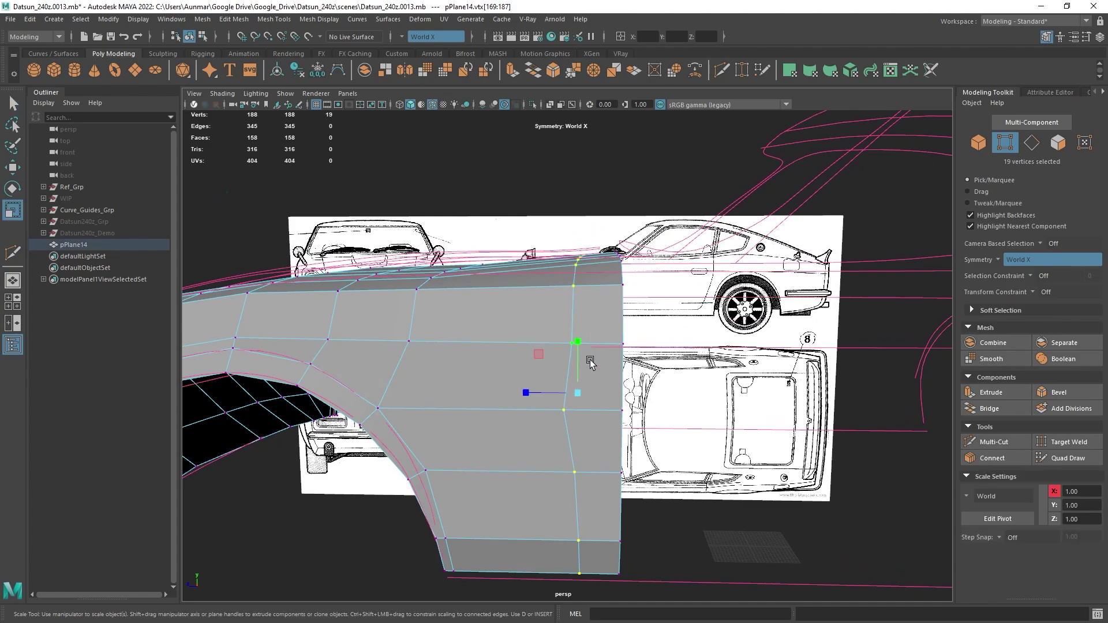
alt+drag(619, 335, 616, 335)
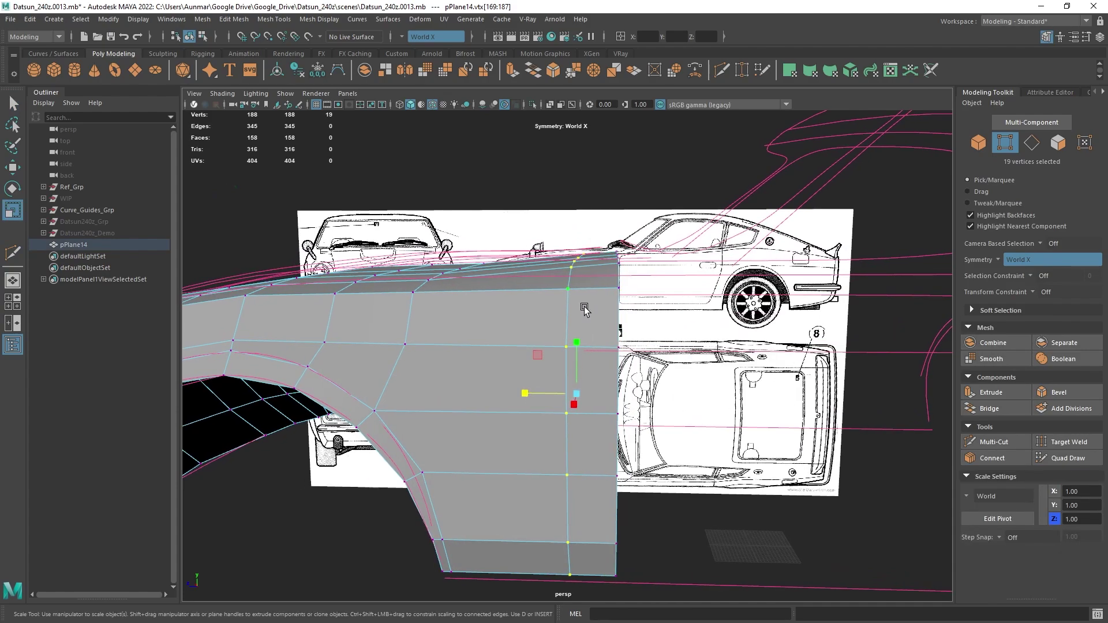
- Adjust the new loop's upper vertices along Y in narrowing groups, placing the central seven at about Y 84.42
right_drag(590, 293, 498, 249)
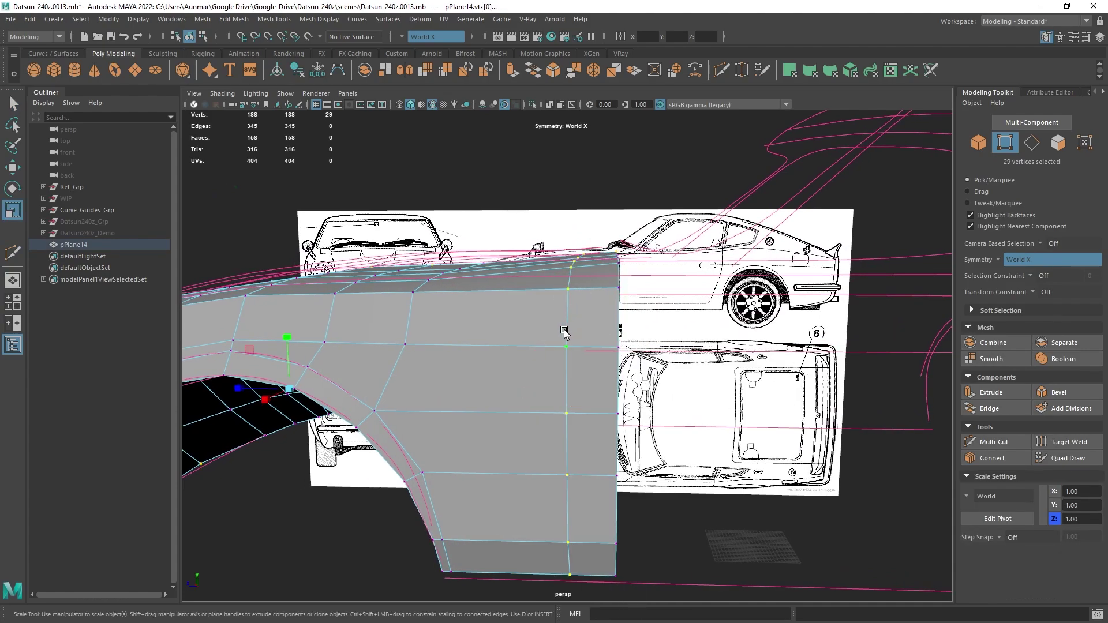
drag(590, 300, 574, 249)
key(w)
click(584, 230)
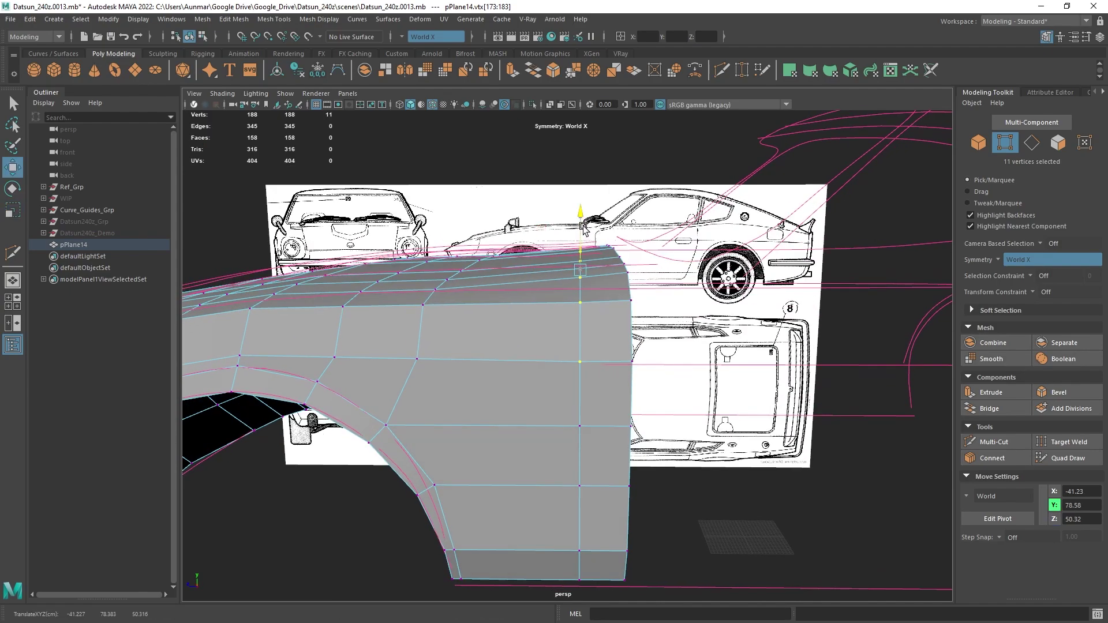
mouse_move(595, 382)
ctrl+mouse_down()
mouse_move(550, 295)
mouse_move(546, 328)
ctrl+mouse_up()
key(alt+x)
key(alt+x)
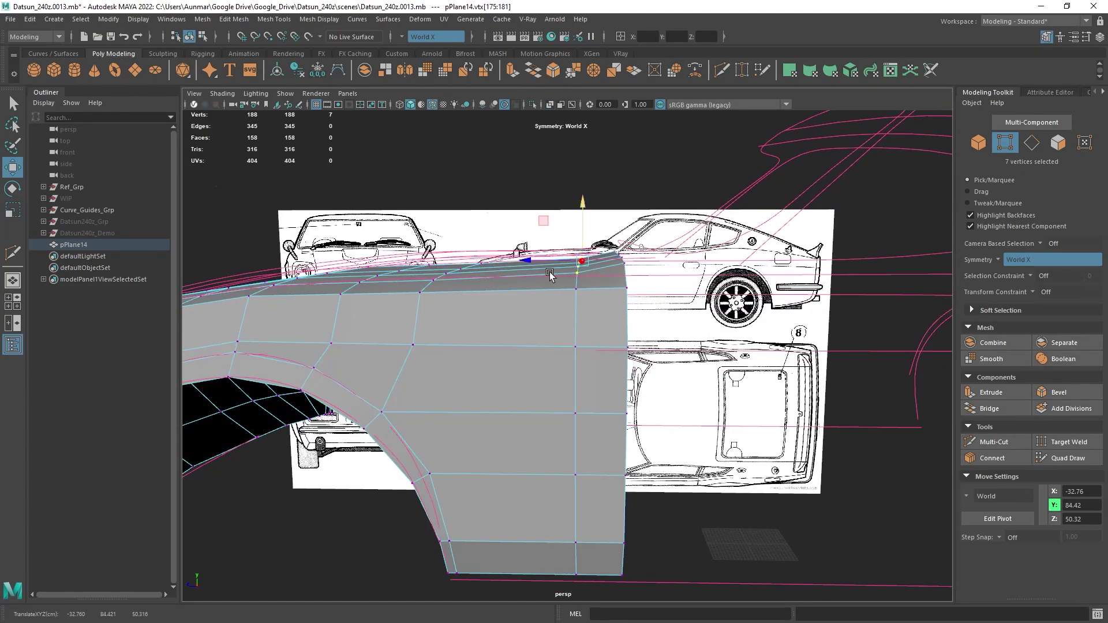
alt+drag(549, 271, 583, 286)
- Pull the rear edge's outer vertices backward along Z to follow the windshield base curve, moving the X 65.52 vertex to about Z 25.81
right_drag(597, 270, 598, 245)
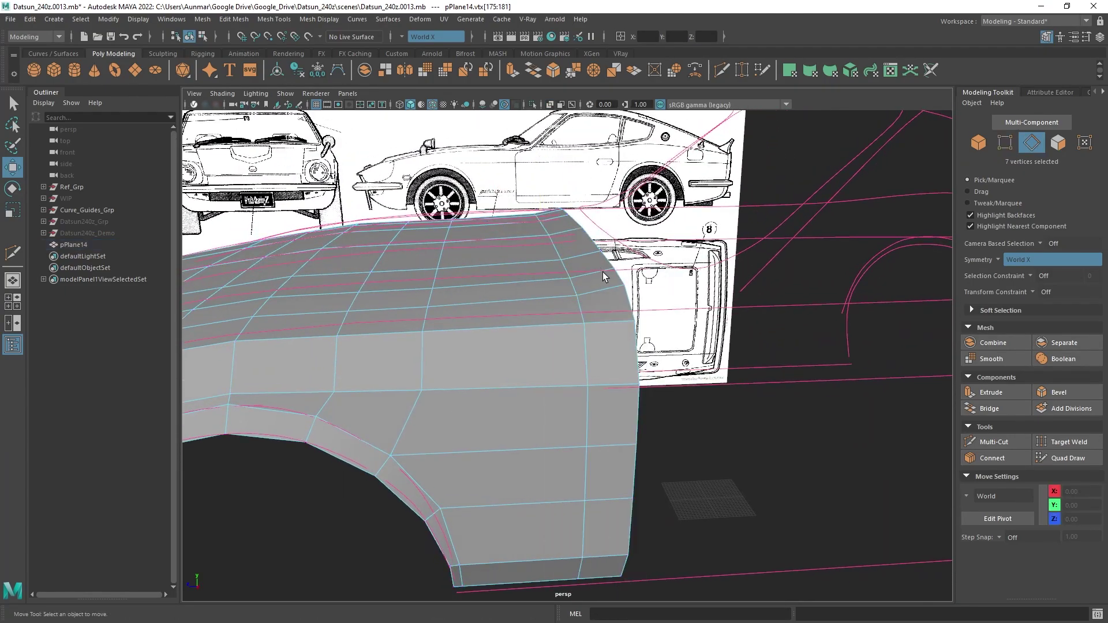
key(q)
alt+drag(602, 272, 590, 300)
click(659, 307)
key(w)
right_drag(588, 298, 479, 254)
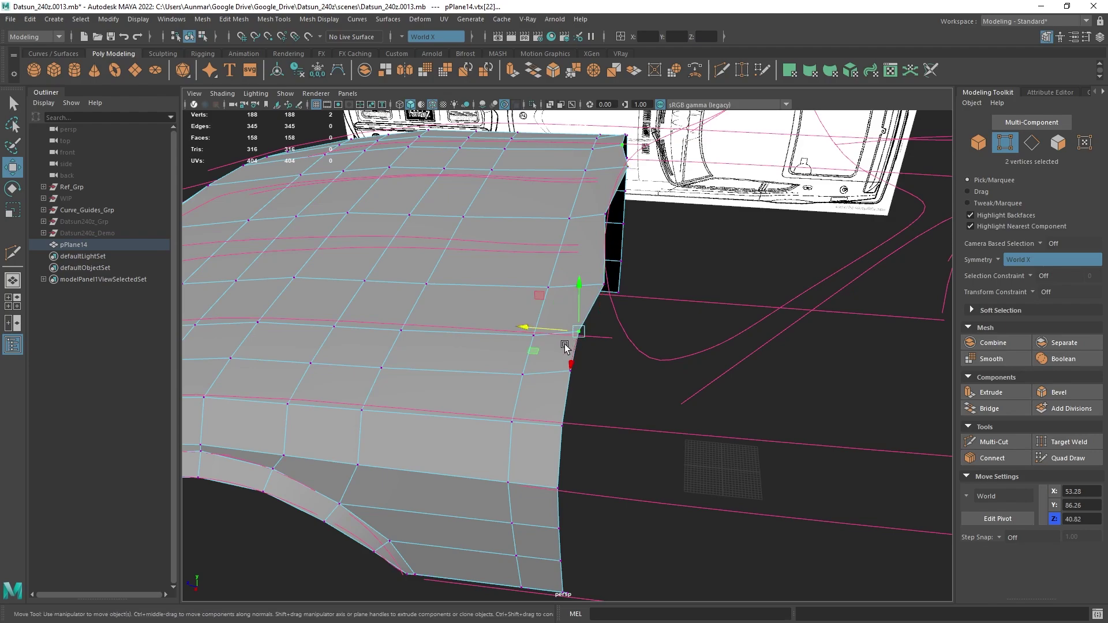
drag(553, 330, 572, 335)
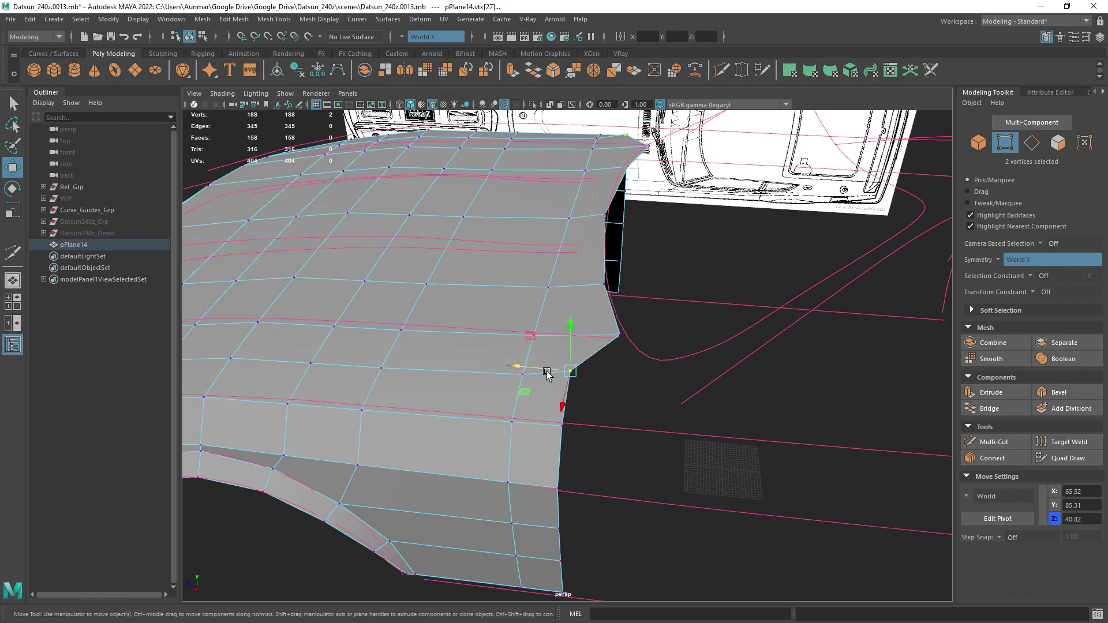
drag(547, 374, 629, 379)
alt+drag(580, 427, 602, 467)
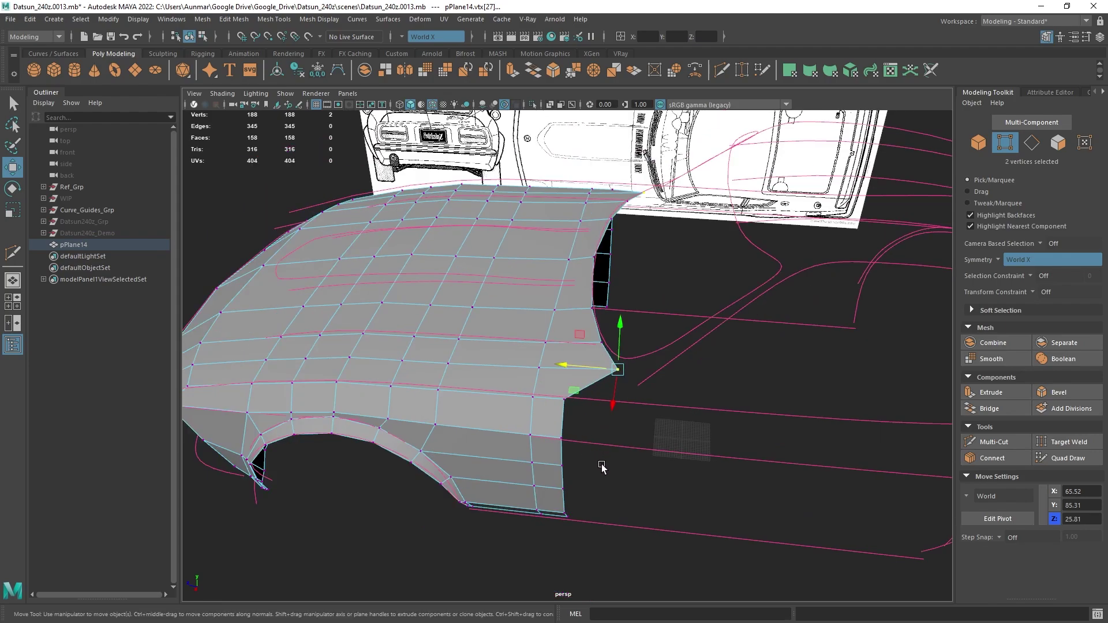
drag(517, 481, 571, 466)
alt+drag(507, 399, 580, 371)
- Extrude the edge at the windshield's lower corner up and back to about X 66.83, Y 93.01, Z 10.47 as the pillar base
right_drag(576, 370, 569, 208)
key(q)
click(588, 355)
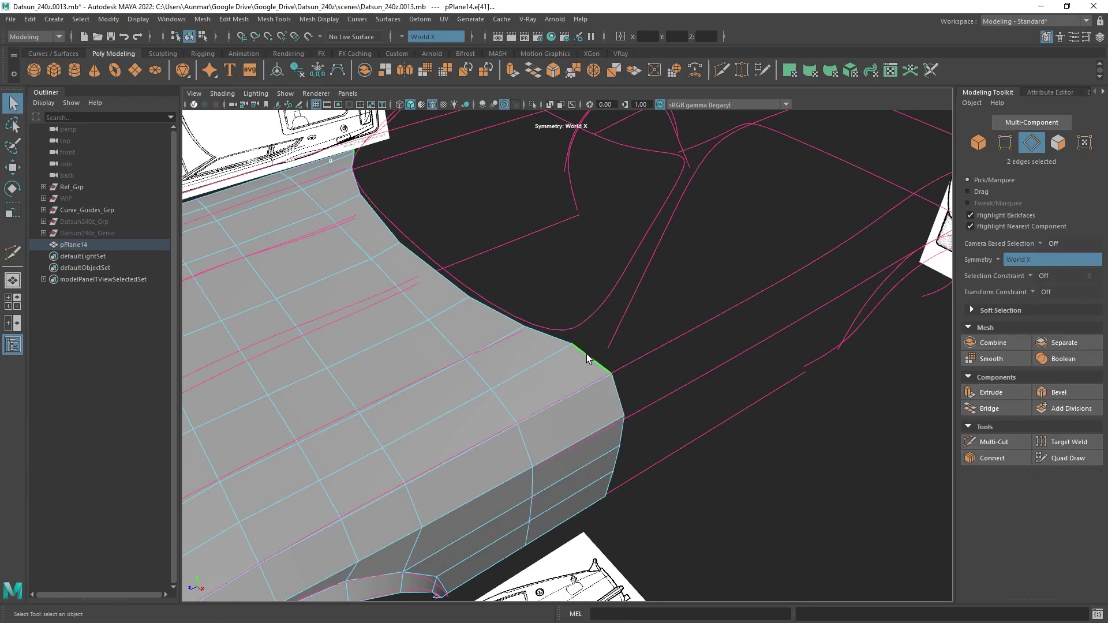
key(w)
alt+drag(586, 355, 607, 387)
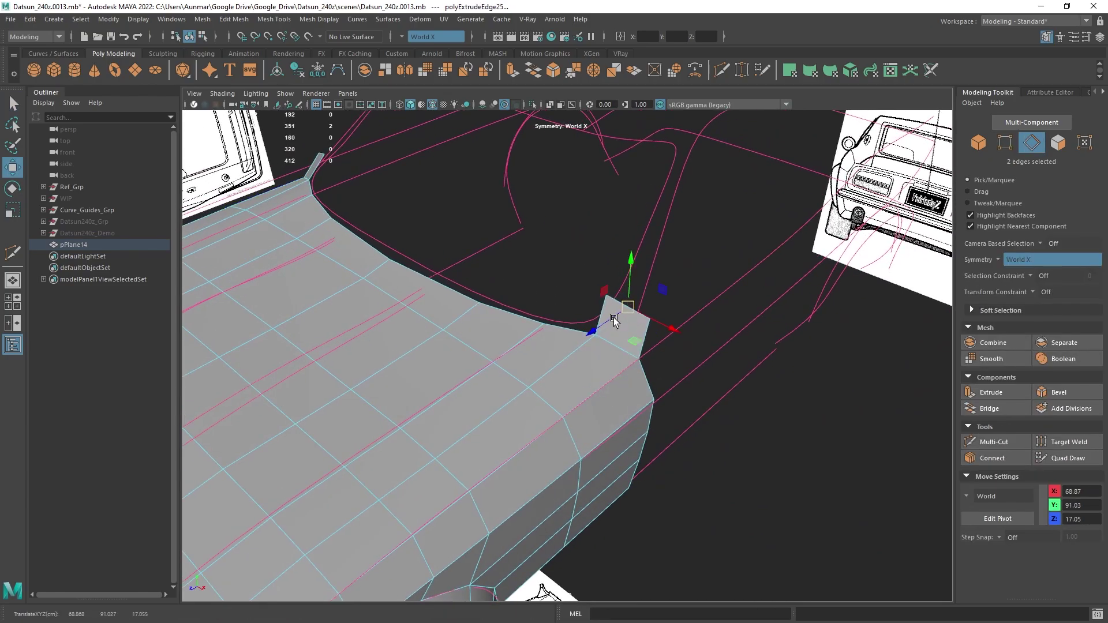
alt+drag(614, 321, 627, 349)
alt+drag(519, 364, 633, 313)
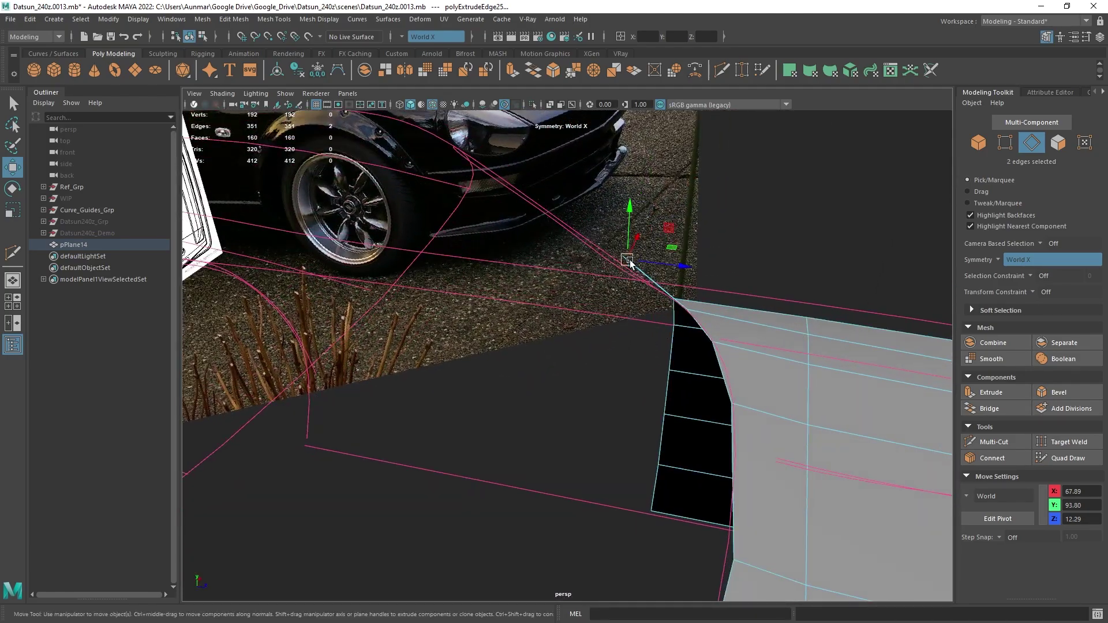
alt+drag(619, 268, 520, 289)
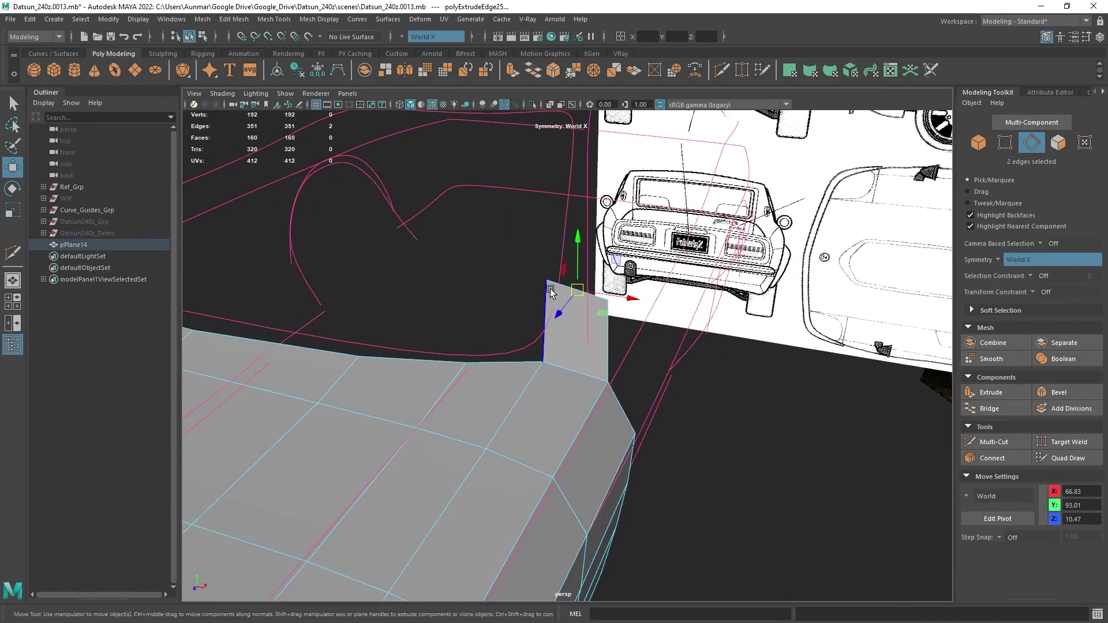
- Reposition the pillar base's inner and outer end vertices onto the guide curves, the outer one at about X 68.33, Y 92.83, Z 10.14
right_drag(549, 289, 510, 251)
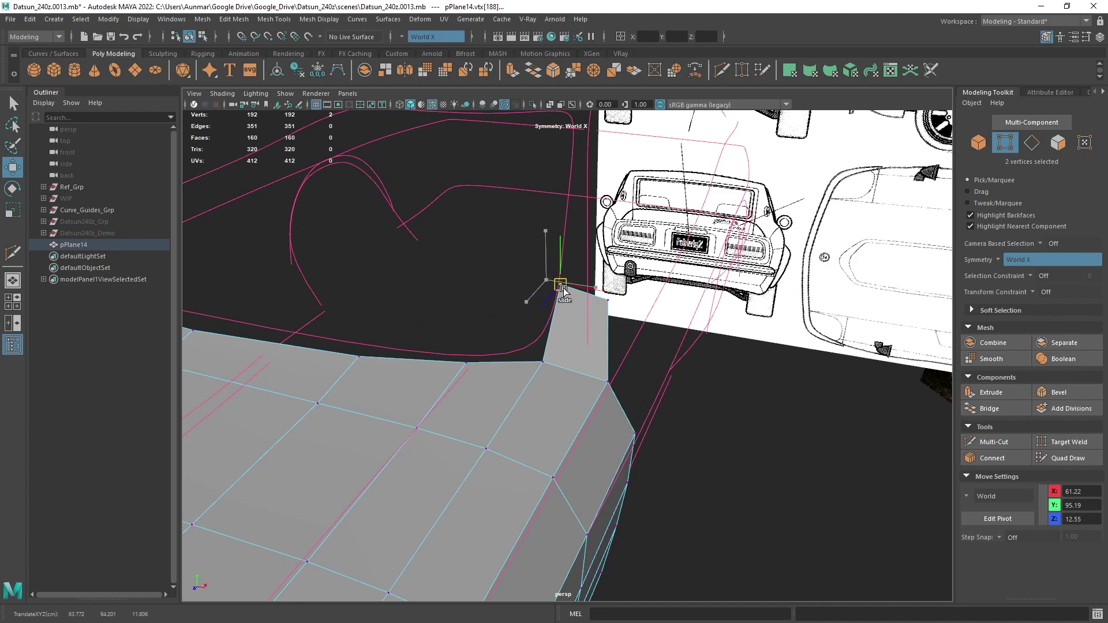
click(602, 297)
alt+drag(601, 298, 504, 294)
key(q)
alt+middle_drag(505, 294, 511, 337)
alt+drag(511, 337, 586, 360)
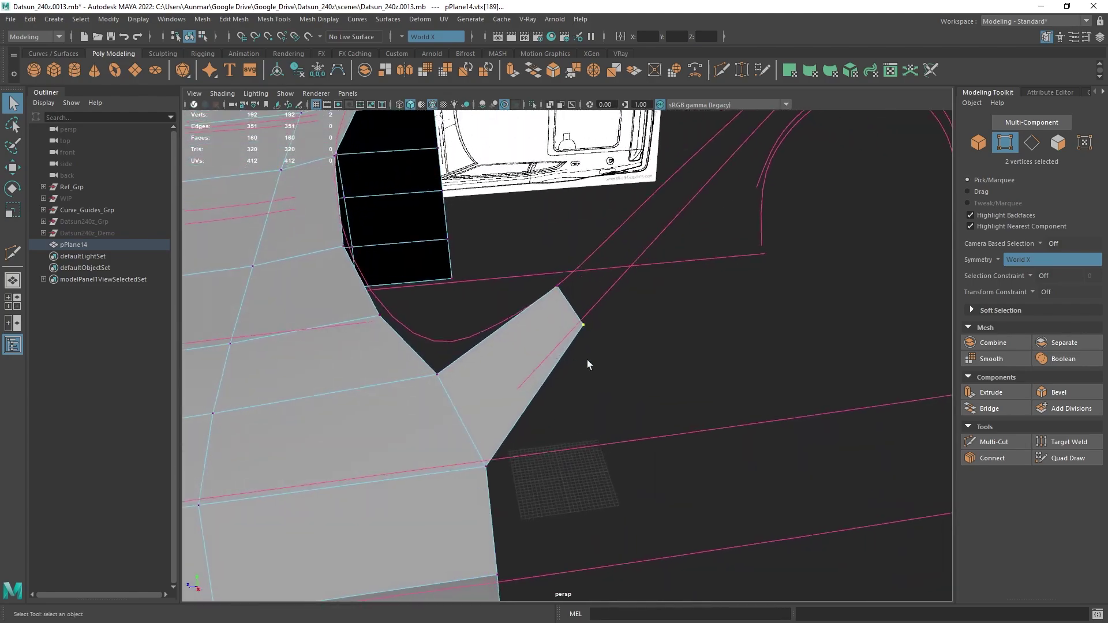
key(w)
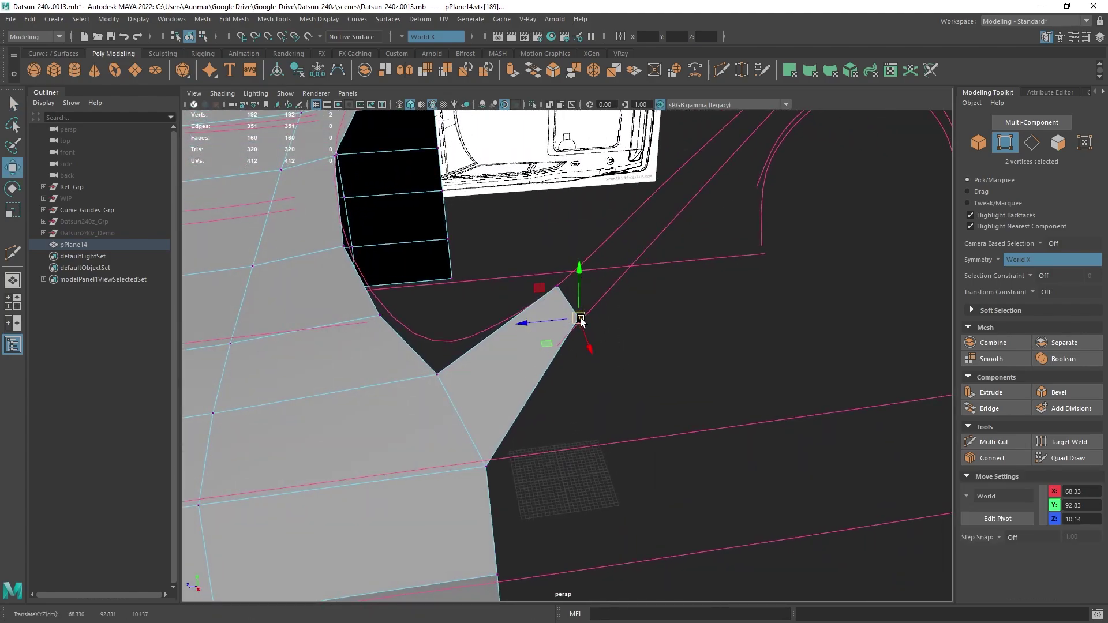
- Extrude the pillar's end edge along the windshield guide curve up to the roof, placing it at about X 55.36, Y 113.13, Z -21.39
right_drag(562, 318, 562, 225)
click(571, 305)
alt+drag(615, 321, 736, 217)
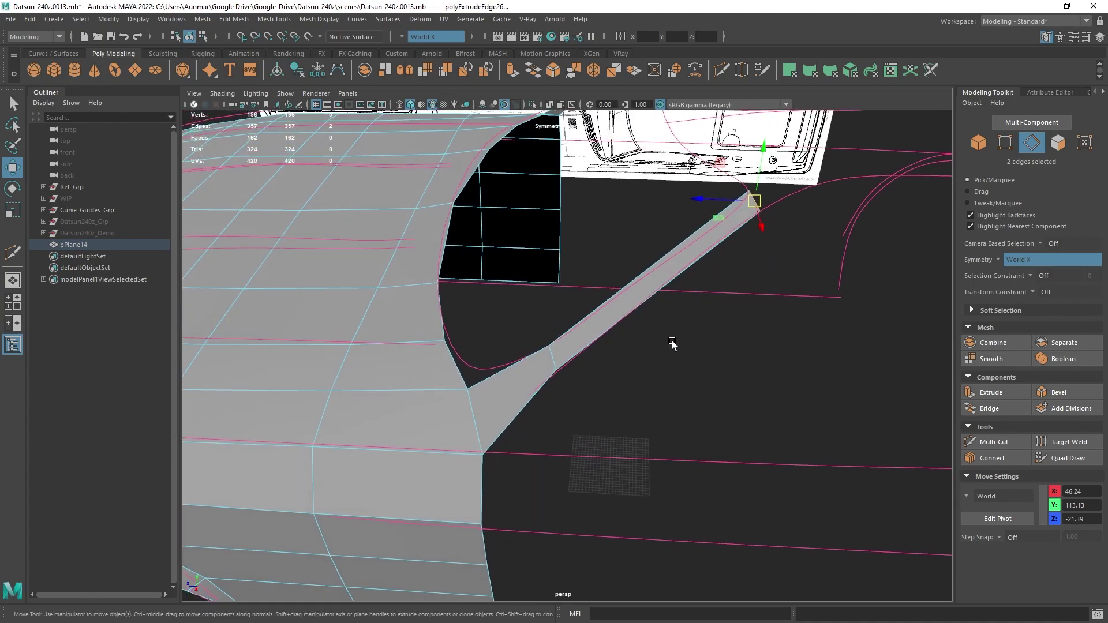
alt+drag(673, 340, 653, 403)
drag(629, 281, 675, 295)
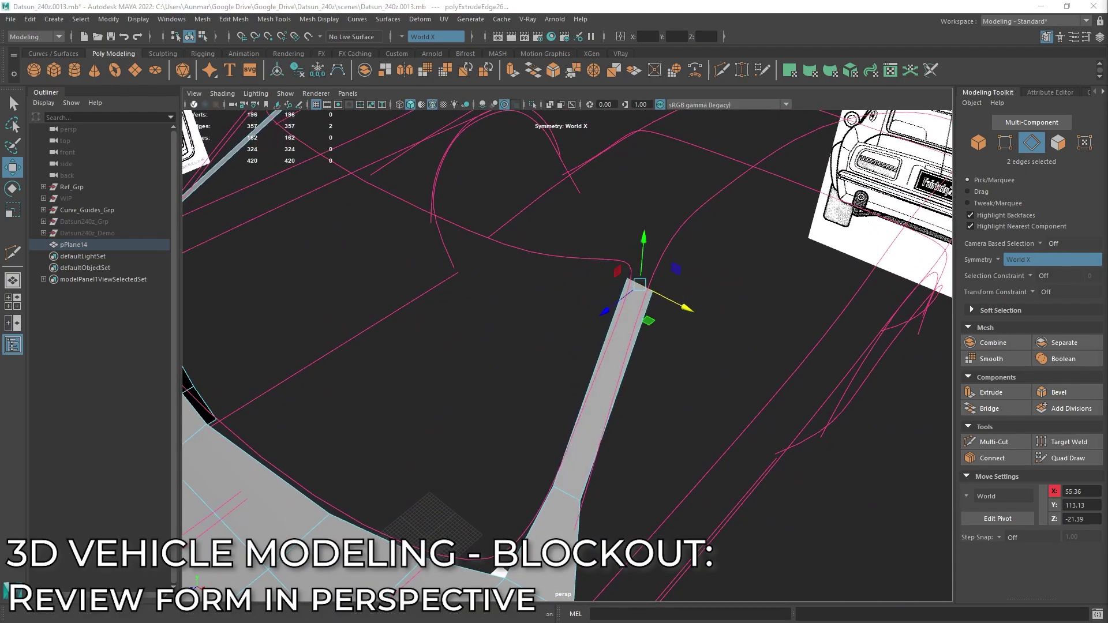
- Examine the front body and windshield pillars in perspective from several angles, returning the mesh to object mode
alt+drag(895, 364, 671, 420)
alt+middle_drag(545, 411, 648, 260)
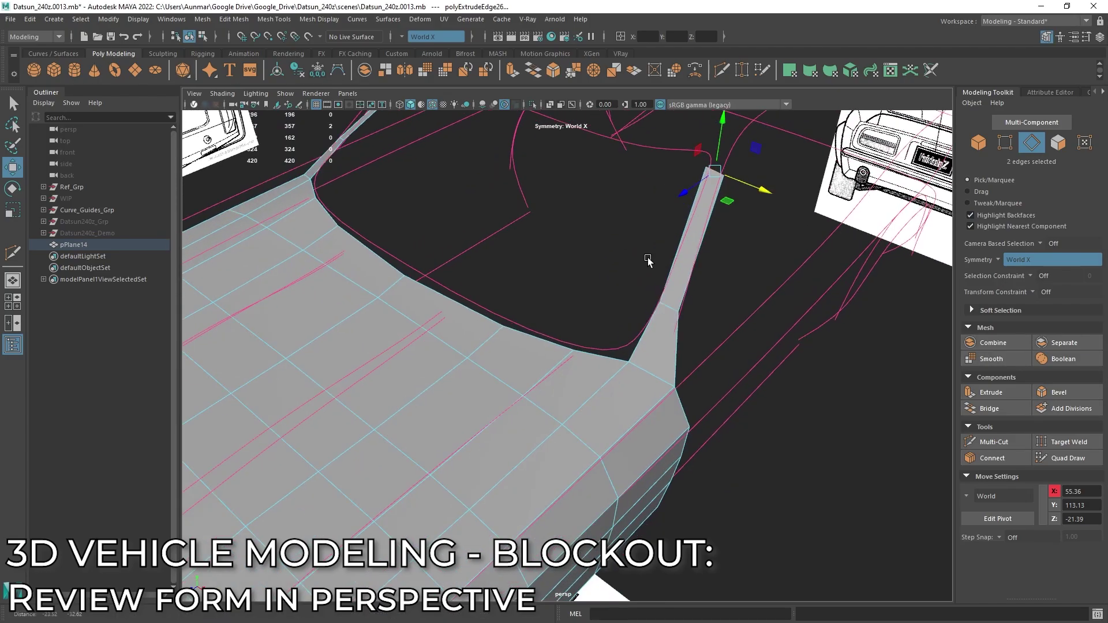
alt+drag(648, 259, 594, 305)
alt+right_drag(593, 304, 583, 313)
alt+drag(582, 313, 635, 295)
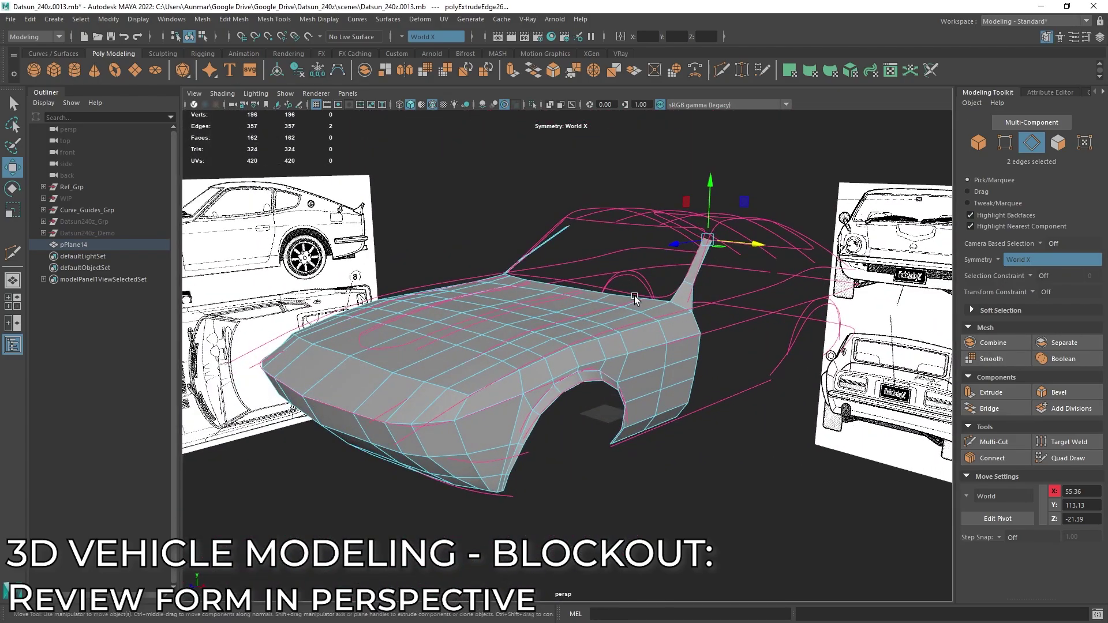
alt+drag(618, 348, 586, 328)
right_drag(595, 258, 685, 202)
key(q)
alt+drag(684, 231, 653, 260)
alt+middle_drag(653, 260, 650, 261)
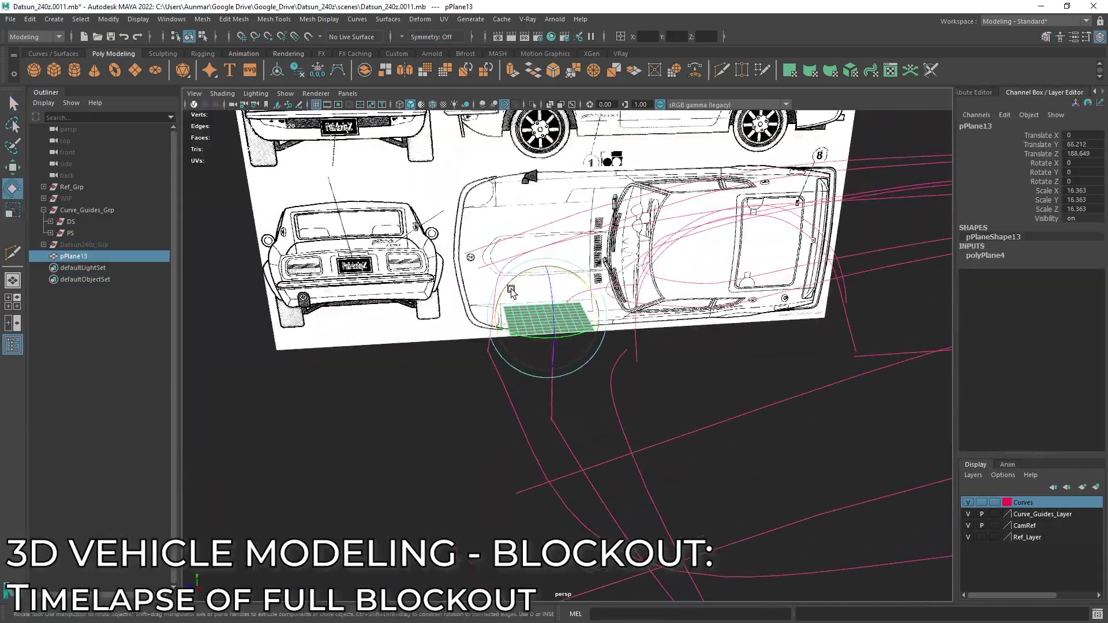
- Reduce the new plane to two faces and enable World X symmetry for vertex editing
click(985, 255)
click(1046, 37)
click(996, 263)
right_drag(618, 295, 566, 308)
key(w)
- Move the plane's symmetrical vertices so its edges follow the guide curves at the car's nose
click(596, 232)
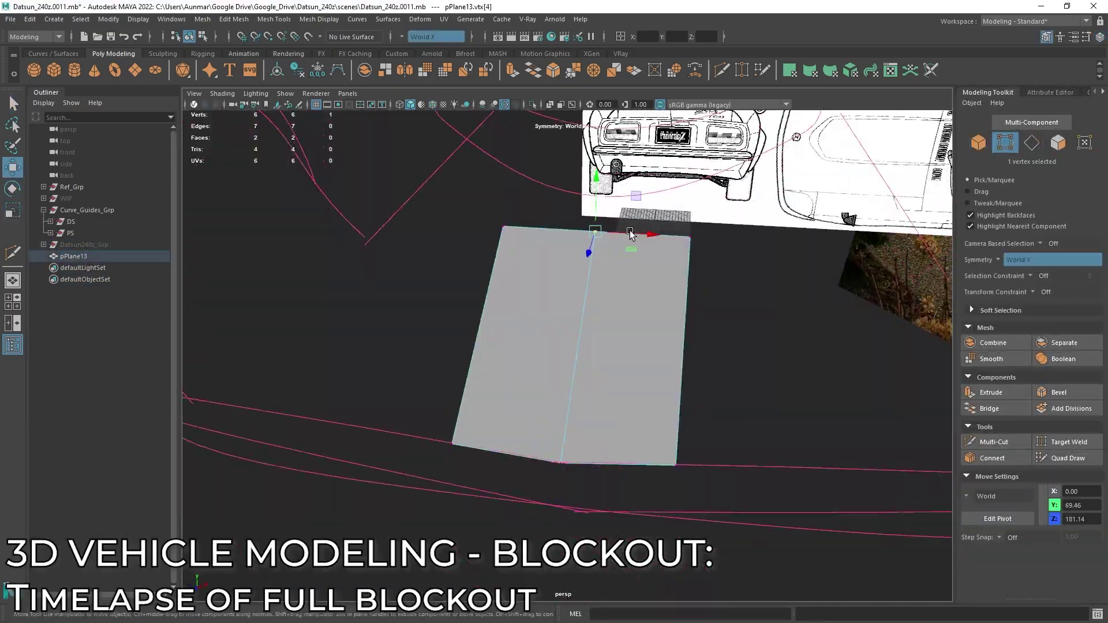
click(586, 364)
mouse_move(641, 363)
mouse_down()
mouse_move(655, 364)
mouse_move(655, 312)
mouse_move(673, 381)
mouse_move(623, 358)
mouse_up()
click(651, 302)
click(673, 401)
- Extrude the plane's outer edge sideways along the nose guide curve and reposition the new end vertices
alt+drag(623, 358, 623, 386)
shift+drag(624, 385, 648, 390)
right_drag(490, 312, 444, 312)
click(413, 302)
alt+drag(455, 322, 631, 401)
- Insert an edge loop across the nose strip with Multi-Cut and adjust the outer edges to the guide curve
click(994, 442)
ctrl+click(600, 378)
key(w)
right_drag(600, 379, 600, 340)
click(595, 375)
alt+drag(600, 378, 583, 474)
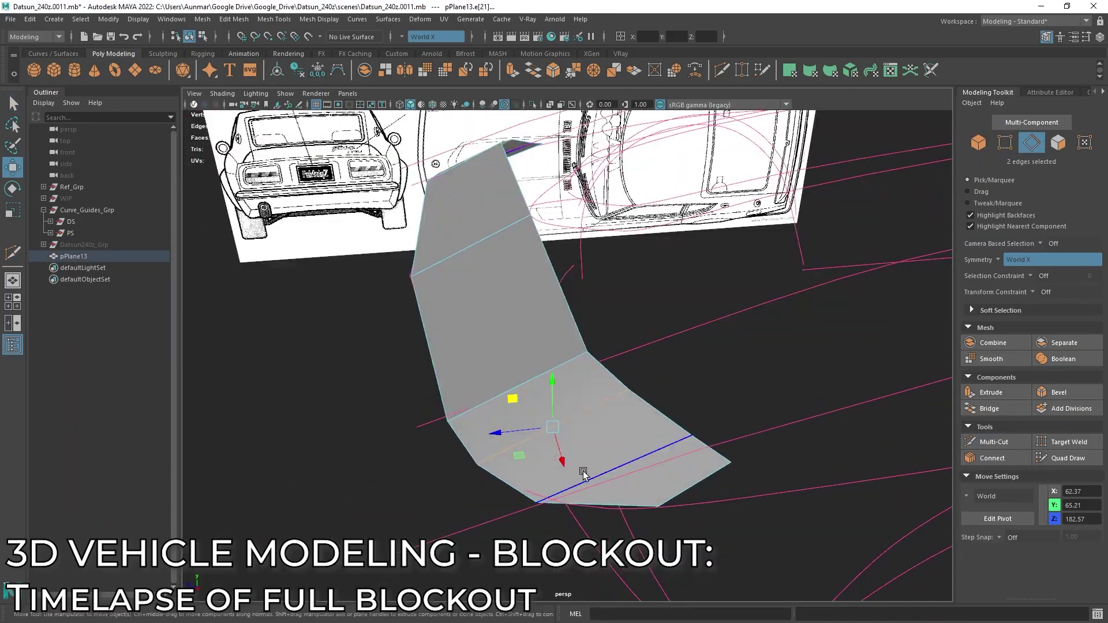
right_drag(583, 474, 538, 474)
alt+drag(583, 474, 563, 454)
- Extrude the nose strip's outer end edge around the corner and fit the new vertices to the fender curves
right_drag(563, 454, 563, 413)
shift+drag(600, 427, 727, 347)
right_drag(716, 358, 669, 358)
drag(734, 294, 550, 382)
click(496, 371)
- Extrude the rear edges of the nose strip back along the hood and fender guide curves
right_drag(549, 382, 550, 341)
click(600, 385)
key(q)
alt+middle_drag(600, 385, 613, 388)
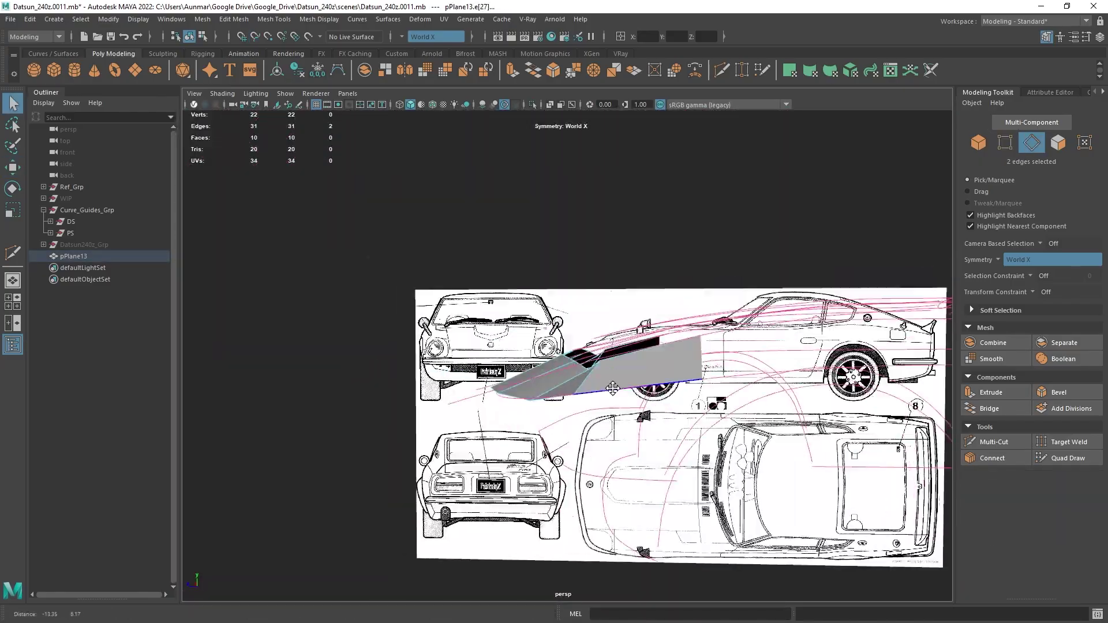
key(w)
right_drag(613, 388, 572, 388)
mouse_move(613, 388)
alt+mouse_down()
mouse_move(576, 452)
mouse_move(612, 393)
alt+mouse_up()
shift+drag(606, 332, 519, 294)
click(714, 358)
- Fit the extruded row's edges and vertices to the hood and fender guide curves
right_drag(519, 294, 519, 254)
key(q)
alt+drag(519, 294, 576, 379)
right_drag(577, 378, 536, 379)
key(w)
alt+drag(577, 378, 517, 344)
right_drag(517, 344, 517, 303)
alt+drag(517, 343, 811, 371)
right_drag(811, 371, 771, 371)
alt+drag(811, 371, 519, 357)
click(447, 358)
drag(447, 332, 527, 403)
- Extrude another row of hood and fender faces rearward and align its vertices with the guide curves
right_drag(527, 403, 526, 363)
alt+drag(526, 404, 626, 361)
shift+drag(527, 314, 582, 318)
alt+drag(626, 361, 576, 289)
right_drag(577, 289, 536, 289)
alt+drag(576, 289, 562, 346)
click(453, 359)
- Extrude the hood and fender's rear edges back over the front wheel and scale the rear row of vertices flat
key(q)
key(w)
shift+drag(544, 340, 643, 340)
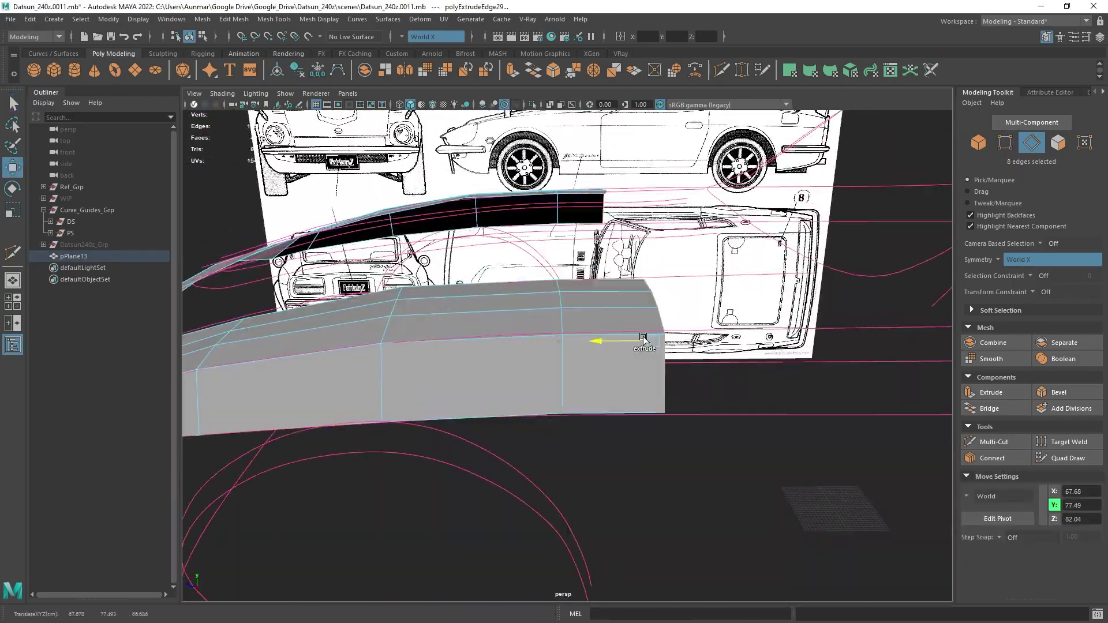
right_drag(643, 340, 603, 340)
alt+drag(643, 340, 559, 244)
drag(569, 147, 605, 404)
key(r)
drag(644, 238, 560, 244)
- Extrude the rear edges further back and move the fender's side vertices onto the curve, one at about X 77.64, Y 82.18, Z 81.62
right_drag(607, 195, 607, 156)
alt+drag(607, 195, 571, 277)
shift+drag(573, 279, 737, 255)
right_drag(737, 256, 692, 256)
click(458, 356)
alt+drag(693, 256, 651, 289)
drag(650, 288, 665, 242)
click(661, 257)
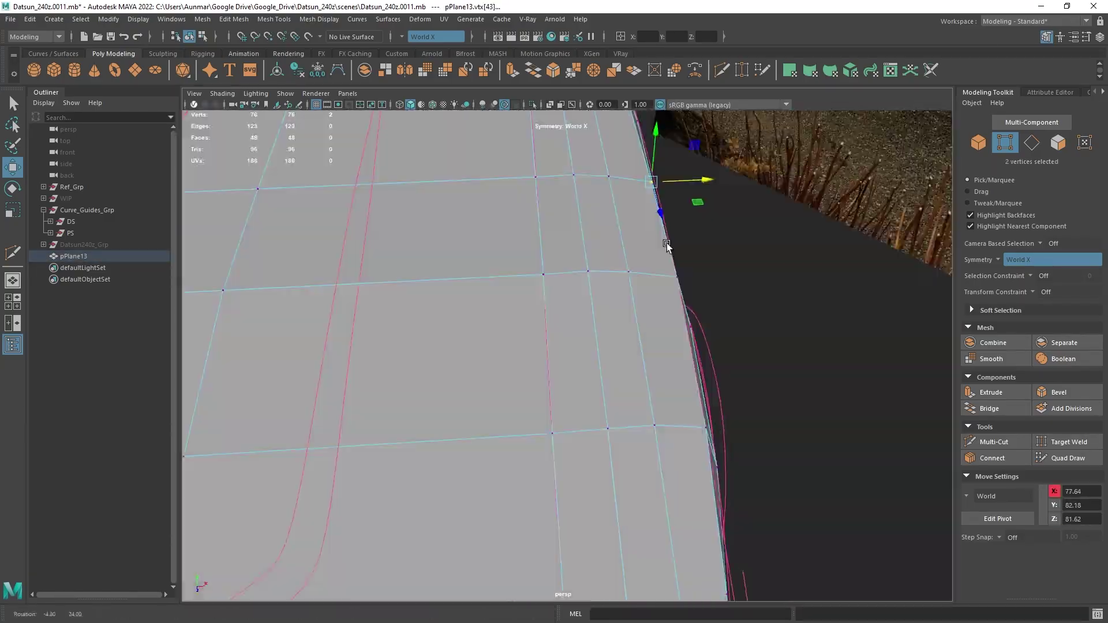
drag(800, 368, 659, 326)
- Create a polygon cylinder for the front wheel arch and set its Z rotation to 90
key(q)
click(74, 70)
click(1100, 37)
click(1083, 181)
text(90)
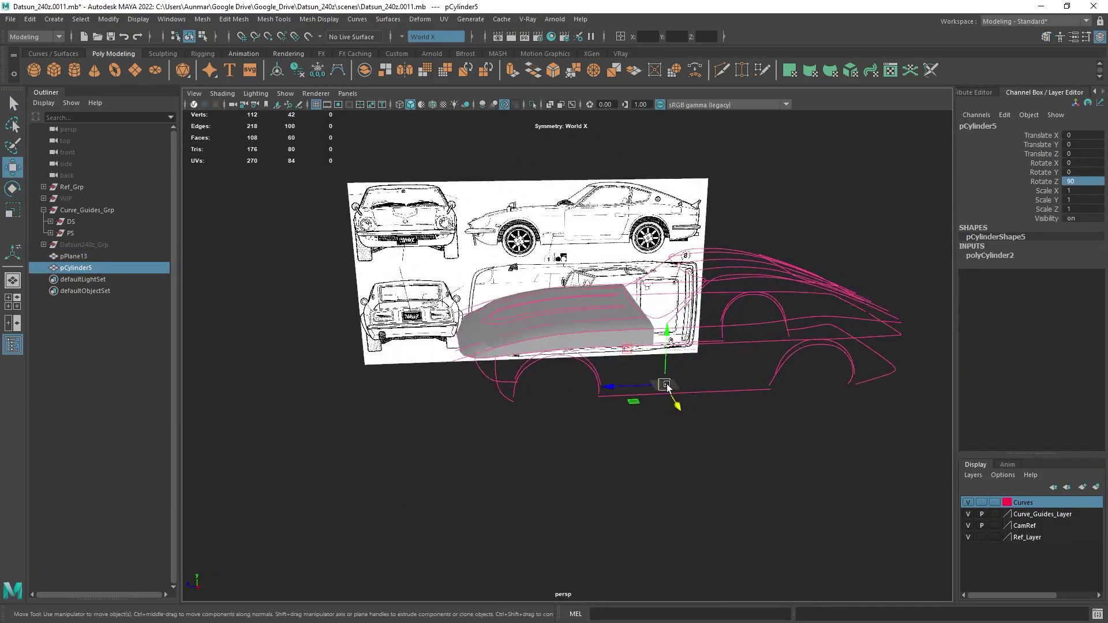
- Enlarge the cylinder's radius, set 16 axis subdivisions, and place it at the front wheel, about Y 28.14, Z 113.552
key(space)
click(990, 255)
click(1048, 264)
middle_drag(635, 334, 808, 335)
click(1082, 283)
text(16)
key(Return)
key(w)
key(space)
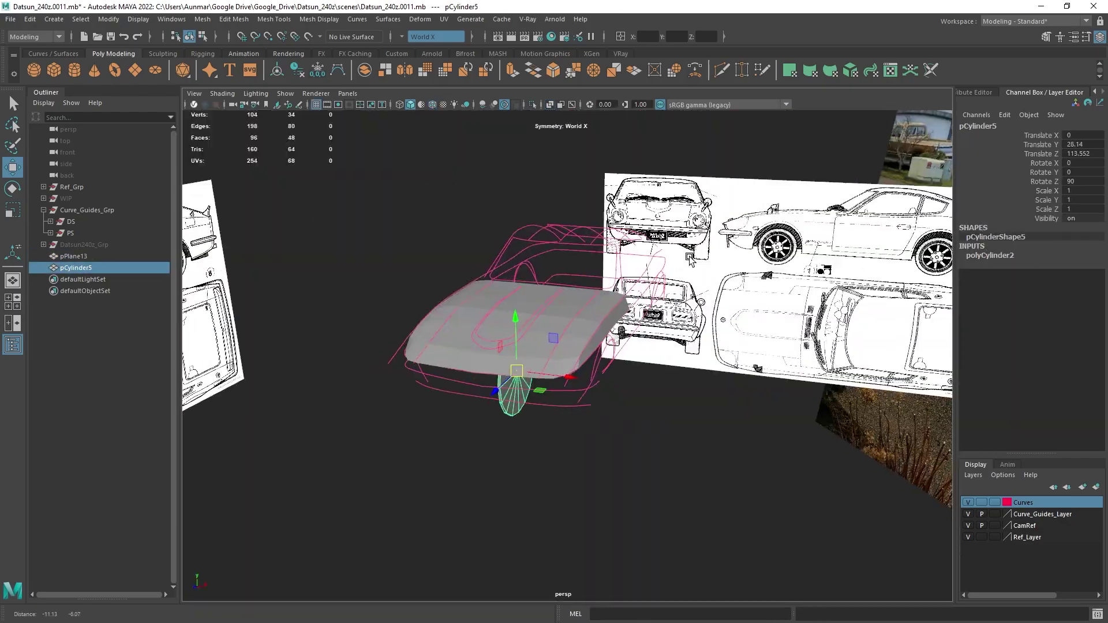
- Delete the cylinder's lower half and one end cap, then scale and position the remaining arch over the front wheel
click(990, 255)
click(1047, 274)
key(Delete)
key(q)
alt+drag(611, 379, 648, 299)
key(Delete)
key(r)
key(w)
key(r)
key(w)
key(space)
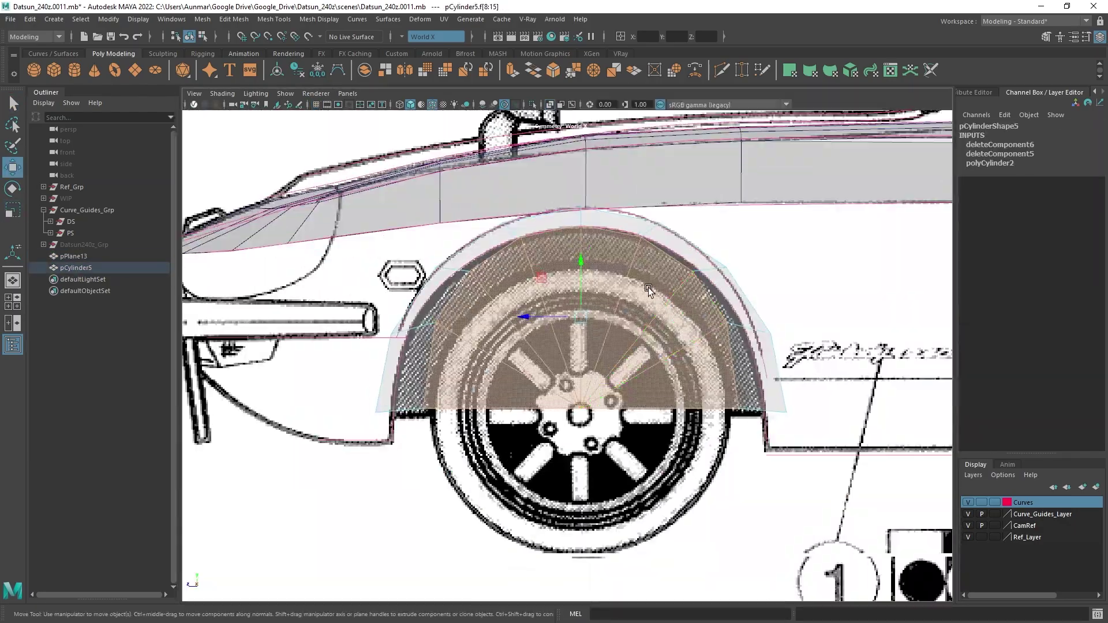
- In the side view, move the half cylinder's vertices onto the front wheel arch outline on both sides
scroll(650, 252, up, 4)
click(707, 255)
click(760, 341)
drag(757, 344, 752, 336)
click(803, 469)
drag(803, 469, 777, 469)
alt+middle_drag(288, 487, 547, 480)
click(459, 461)
drag(403, 462, 417, 462)
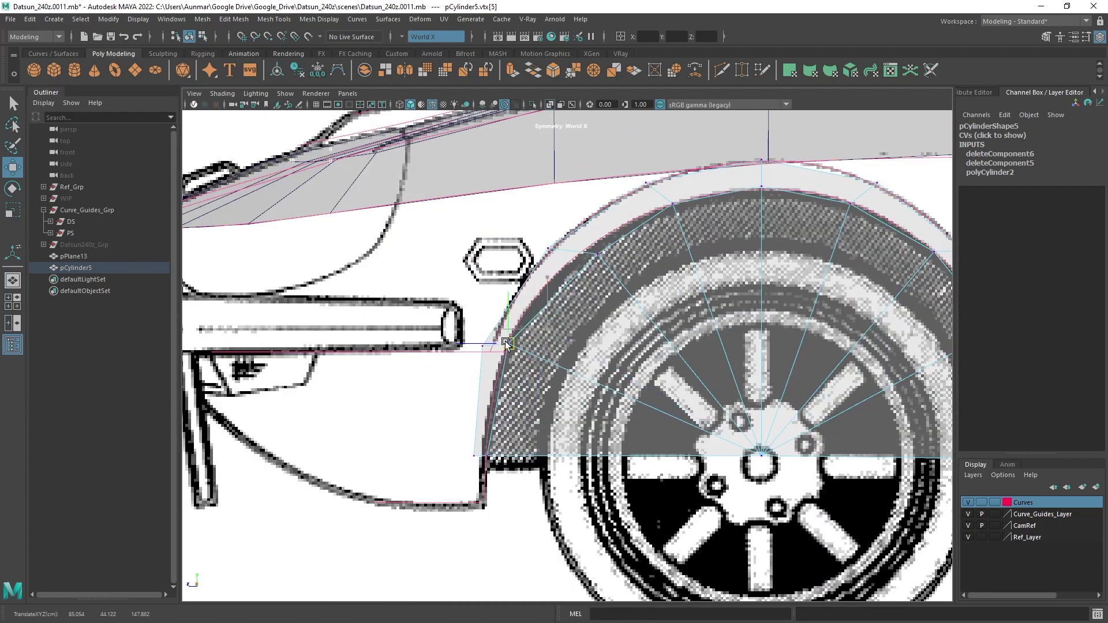
scroll(505, 344, up, 2)
drag(663, 262, 657, 255)
click(915, 292)
- In perspective, shift the wheel arch vertices sideways so the arch follows the curvature of the body guides
key(space)
drag(577, 404, 519, 358)
drag(568, 329, 646, 346)
drag(572, 490, 640, 537)
alt+drag(611, 358, 543, 346)
click(557, 305)
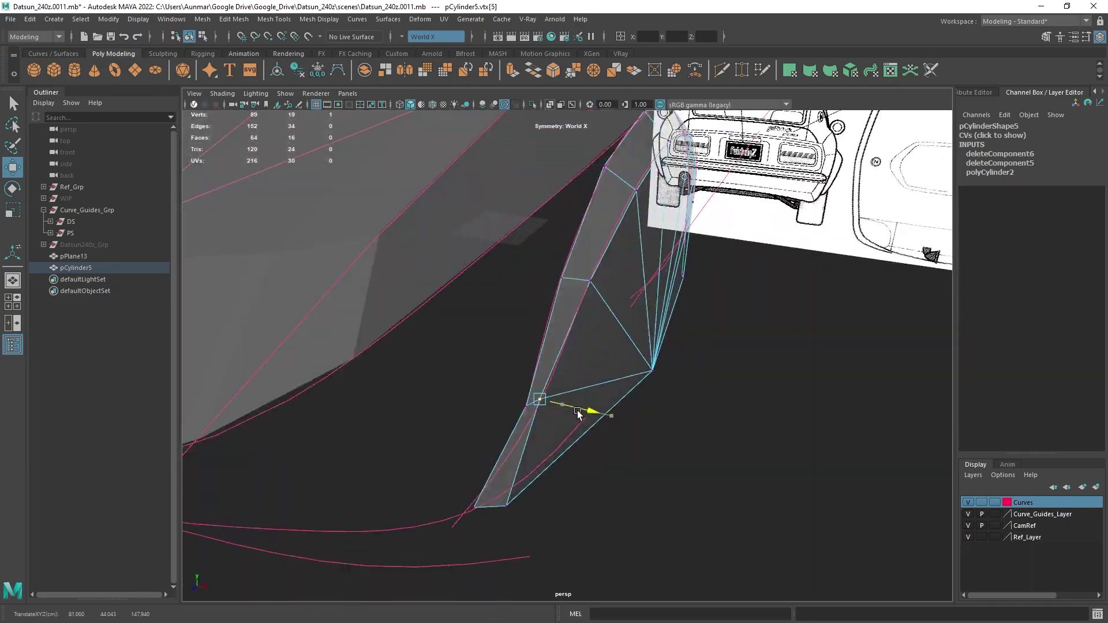
- Delete the remaining end cap faces so only the wheel arch strip is left
alt+drag(533, 382, 569, 370)
scroll(568, 370, up, 4)
click(646, 481)
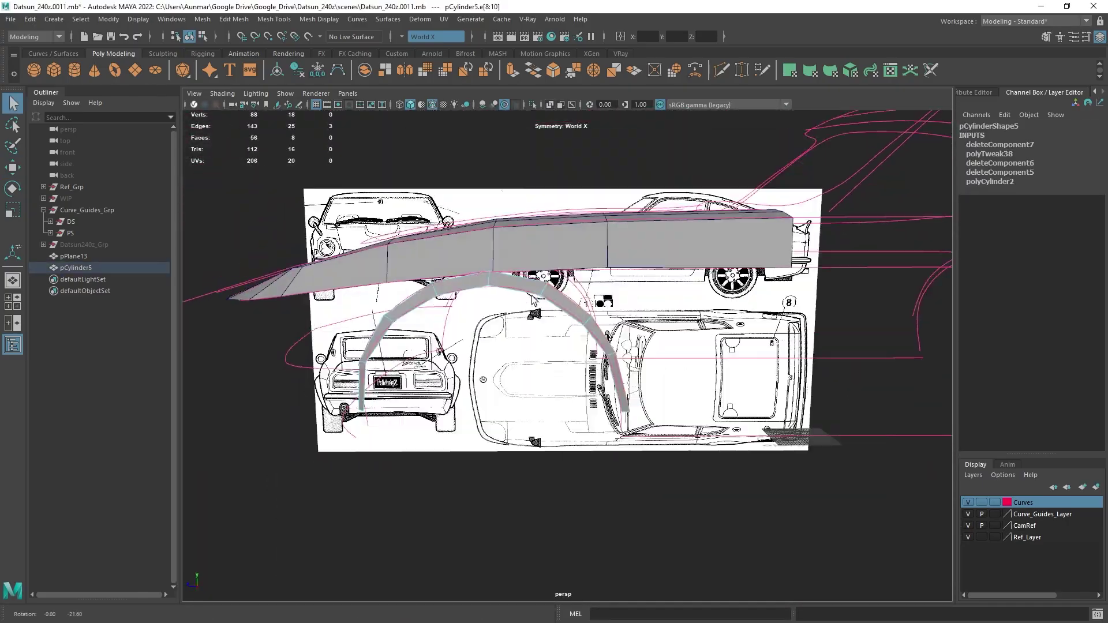
- Target-weld the loose vertex near the windshield pillar base to the neighbouring body vertex
click(980, 496)
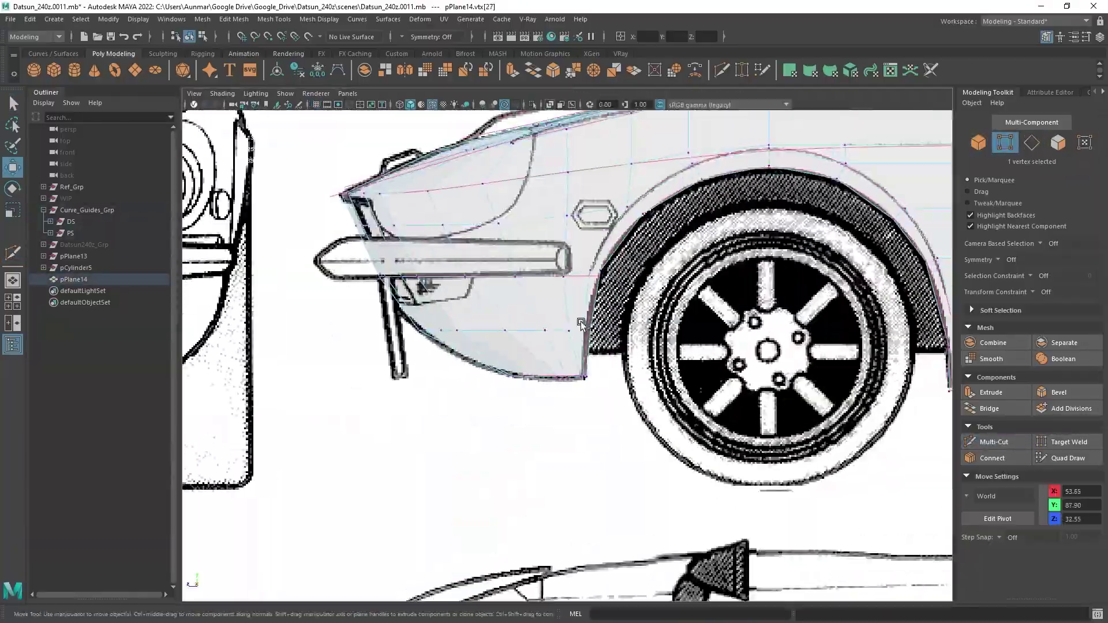
right_drag(553, 293, 488, 312)
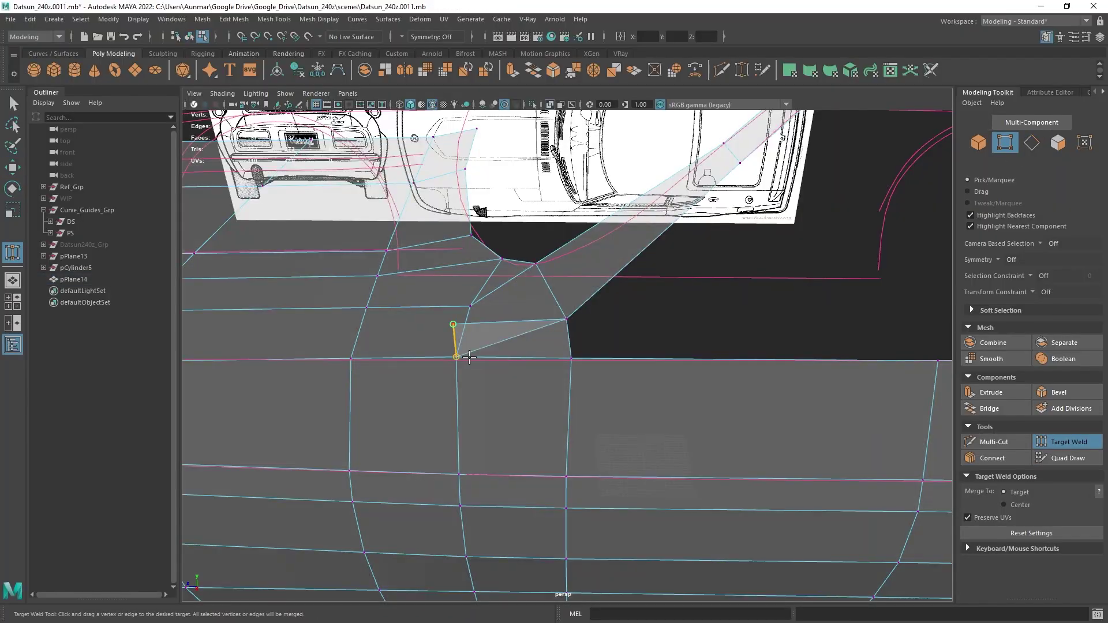
shift+right_drag(643, 299, 638, 264)
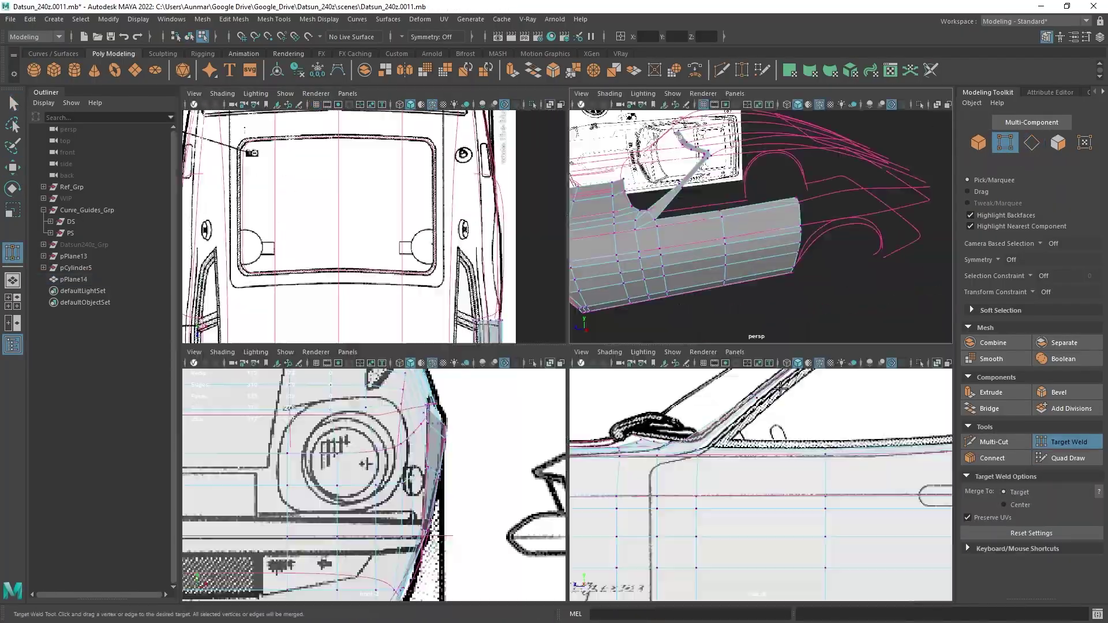
right_drag(630, 235, 623, 255)
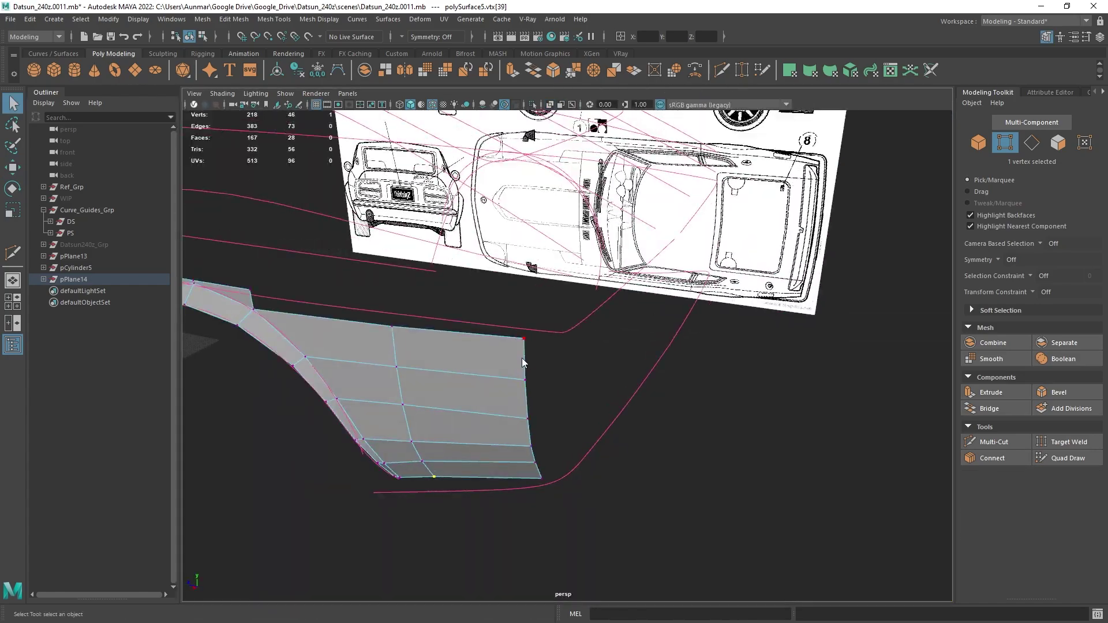
alt+drag(522, 358, 559, 322)
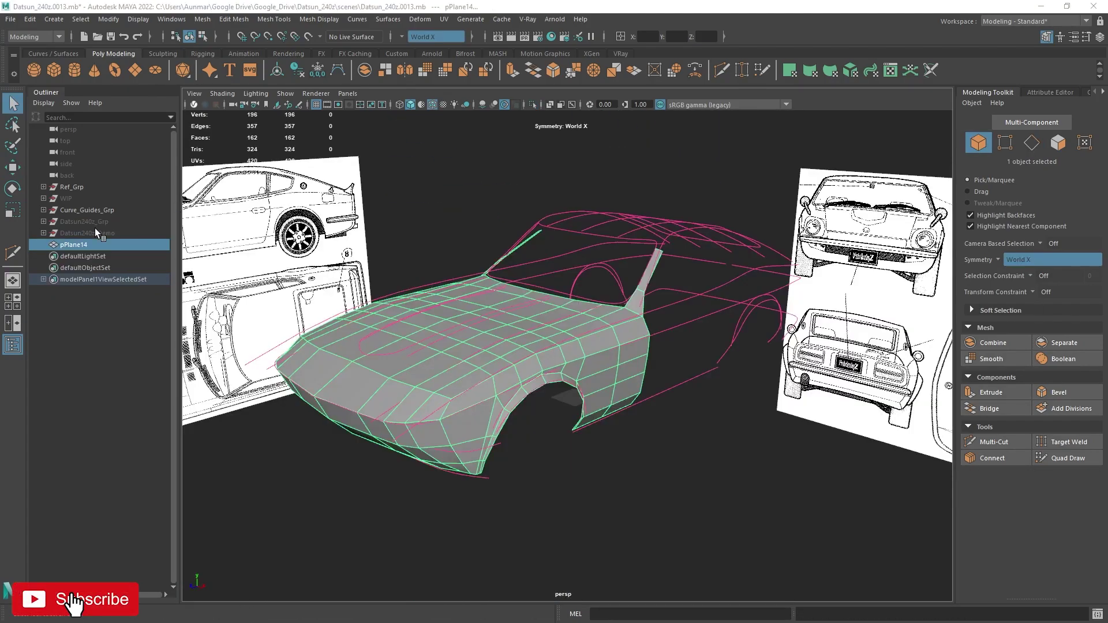
- Hide the partial pPlane14 body and unhide the complete Datsun240z_Demo group
key(ctrl+h)
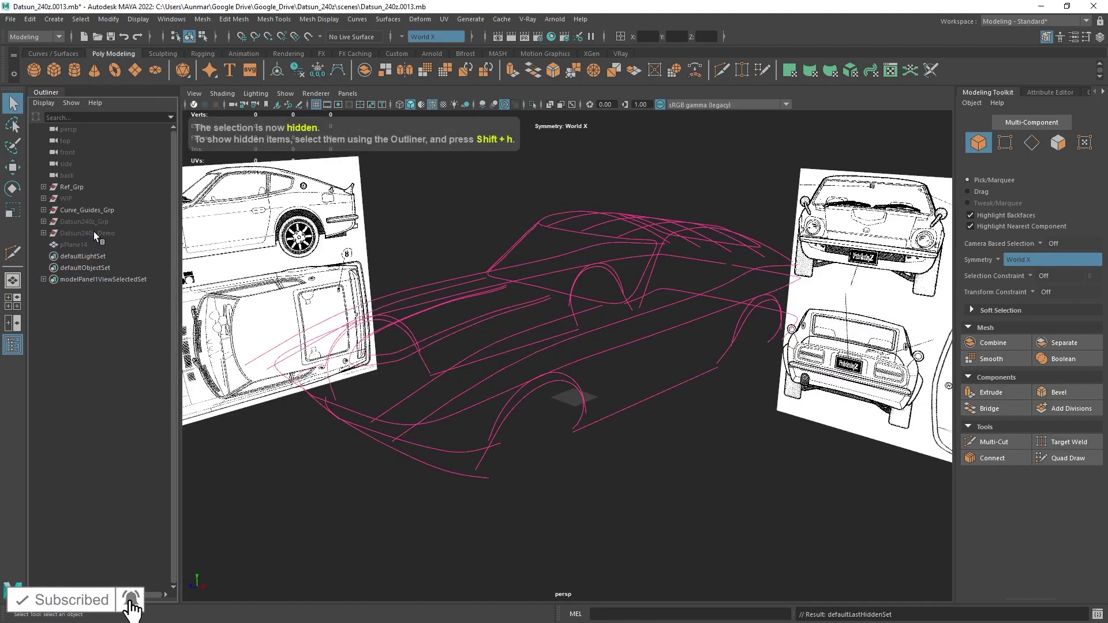
click(94, 232)
key(shift+h)
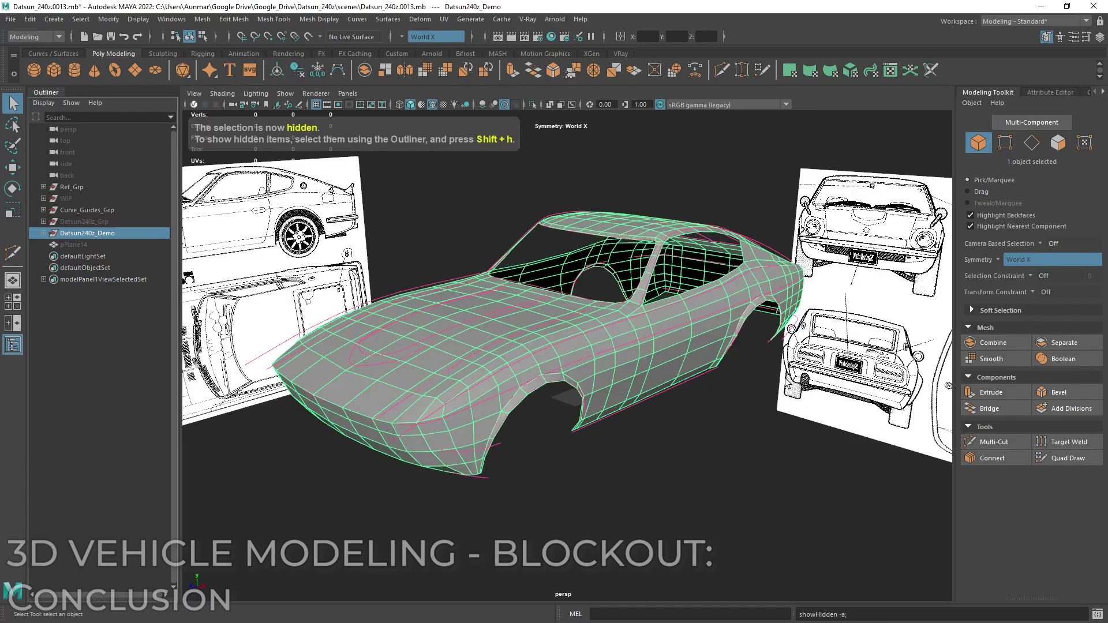
- Examine the complete blockout's overall form and edge flow from the rear, front and side
alt+drag(715, 472, 578, 427)
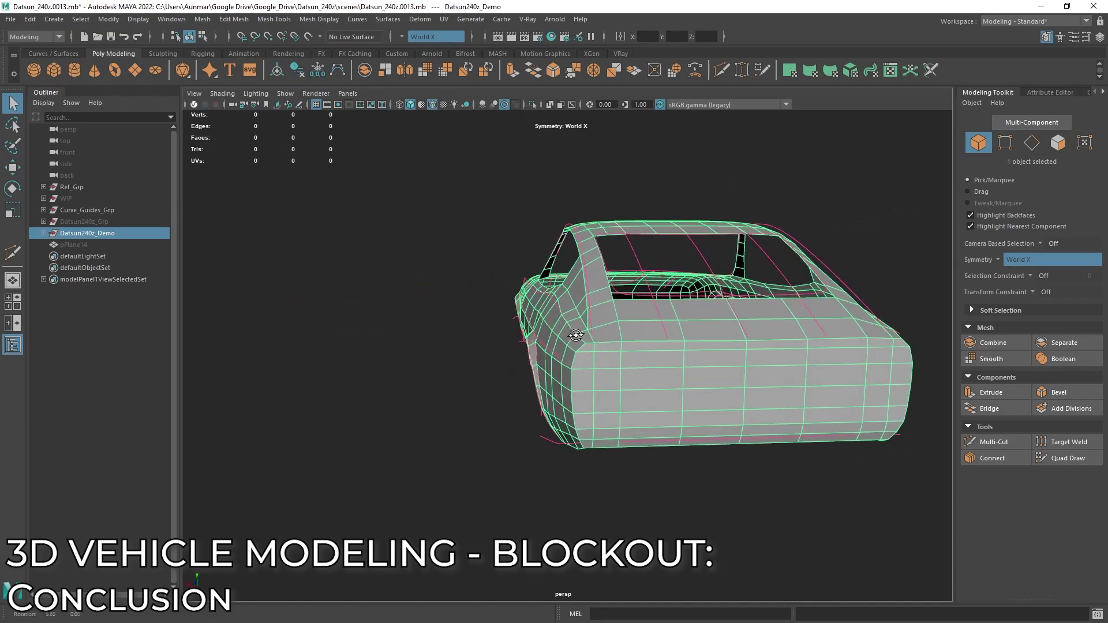
alt+drag(582, 371, 622, 338)
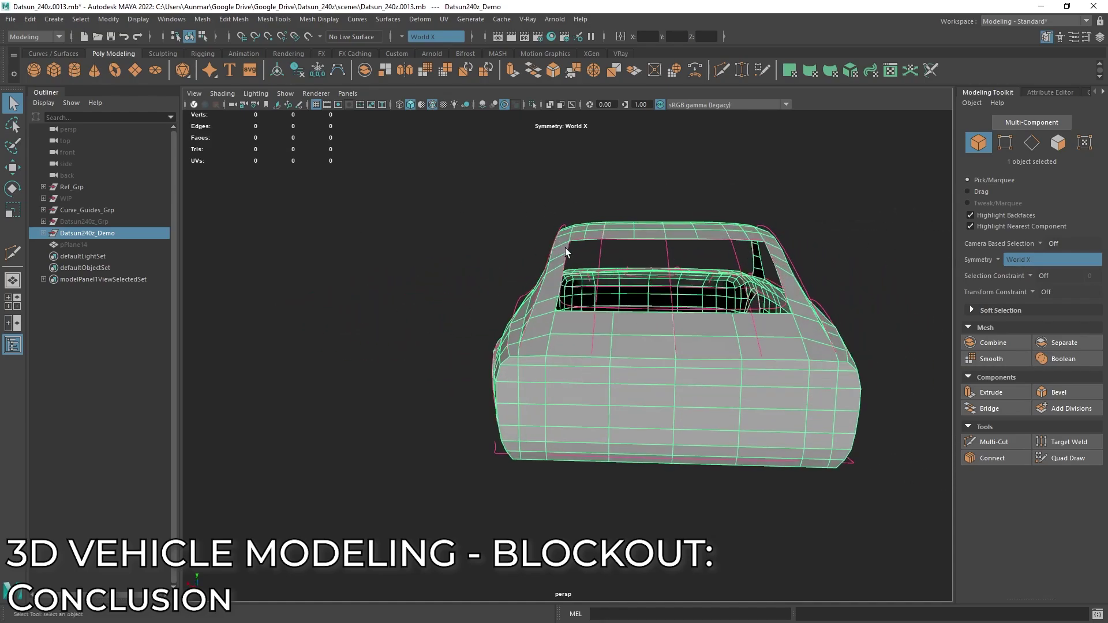
alt+drag(488, 322, 691, 353)
alt+middle_drag(692, 354, 666, 330)
alt+drag(666, 330, 707, 300)
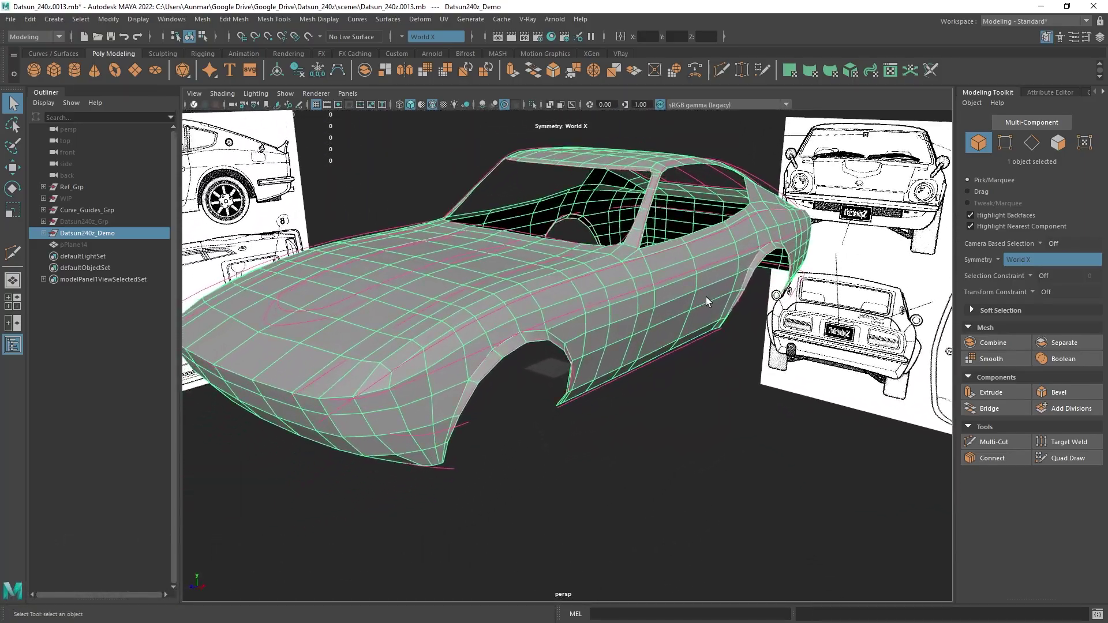
alt+drag(565, 364, 628, 286)
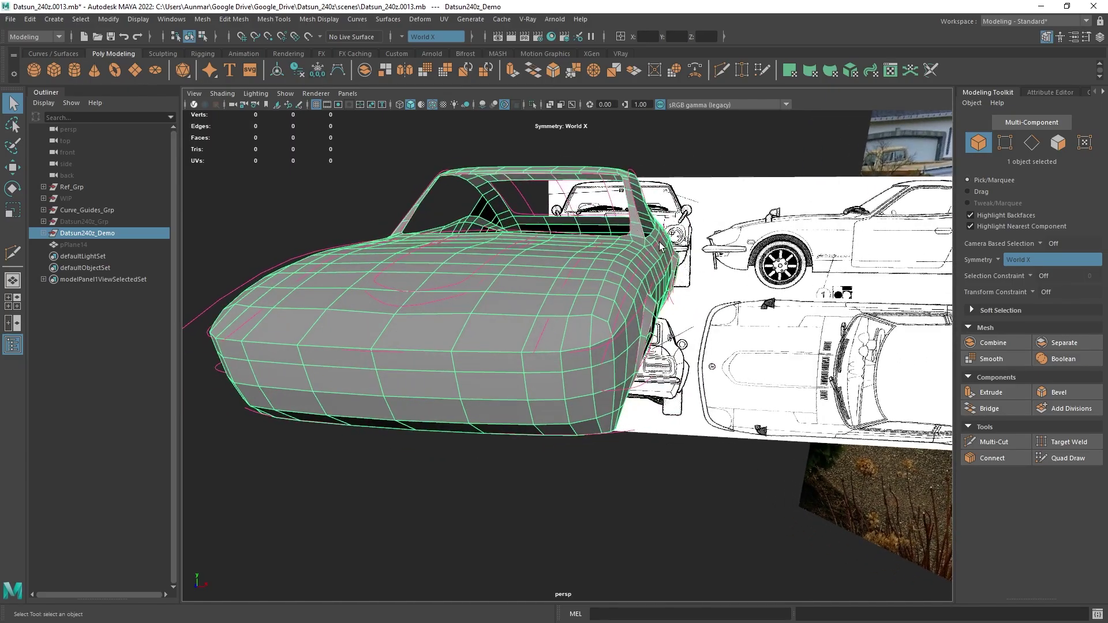
alt+drag(661, 246, 505, 262)
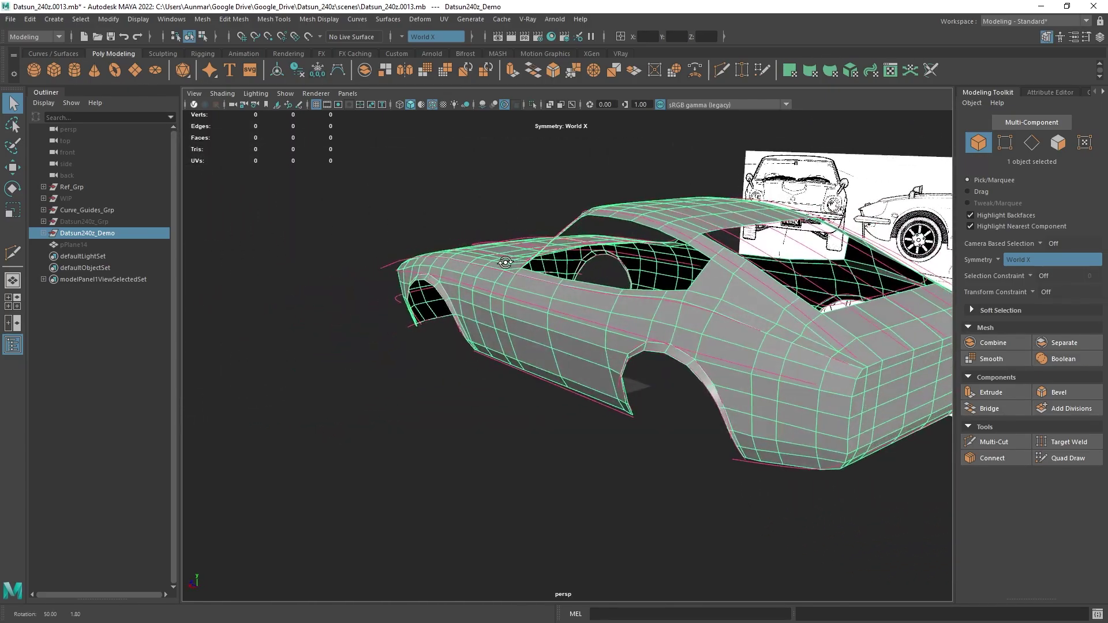
alt+drag(526, 339, 494, 362)
alt+right_drag(494, 362, 566, 357)
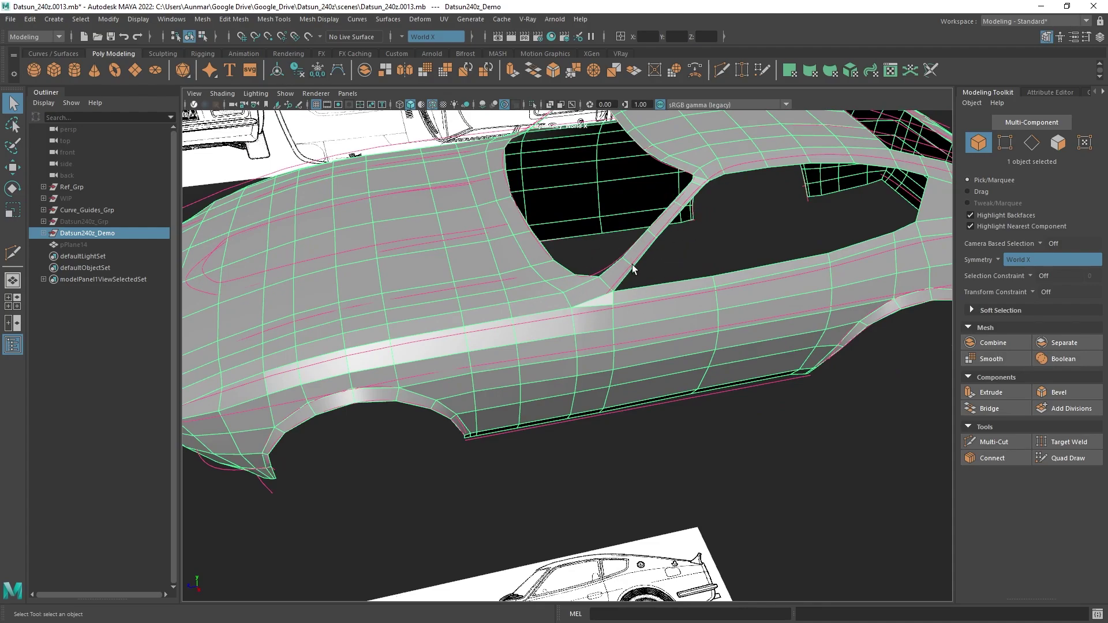
- Examine the blockout's topology from the door and window sill back to the rear quarter panel and around the front
alt+drag(829, 231, 589, 252)
alt+middle_drag(716, 269, 604, 272)
alt+drag(667, 256, 605, 288)
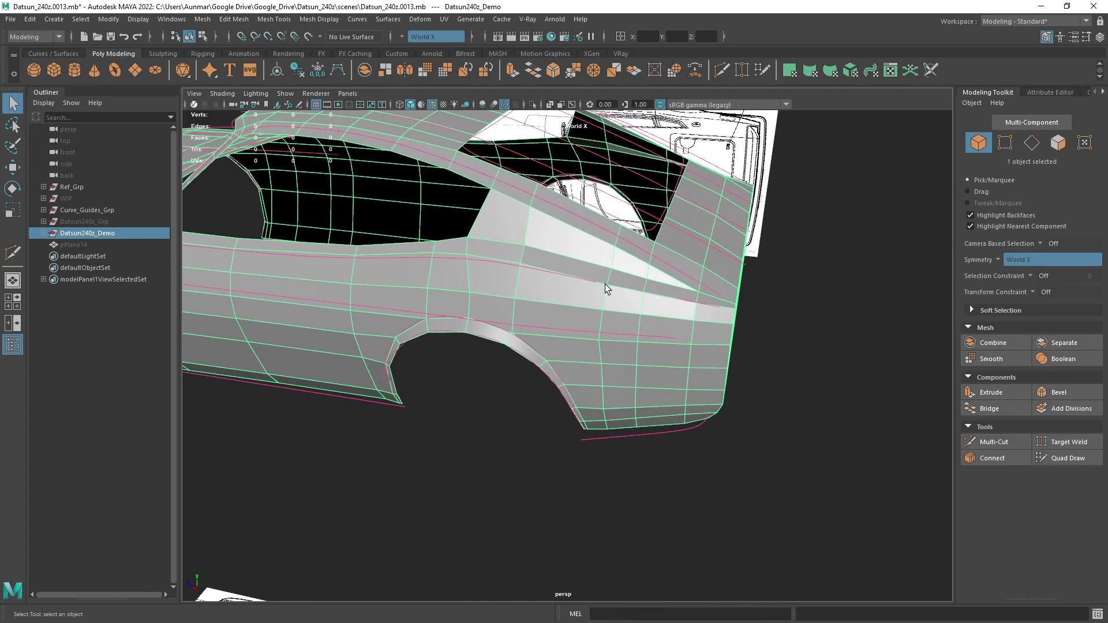
alt+drag(601, 336, 652, 323)
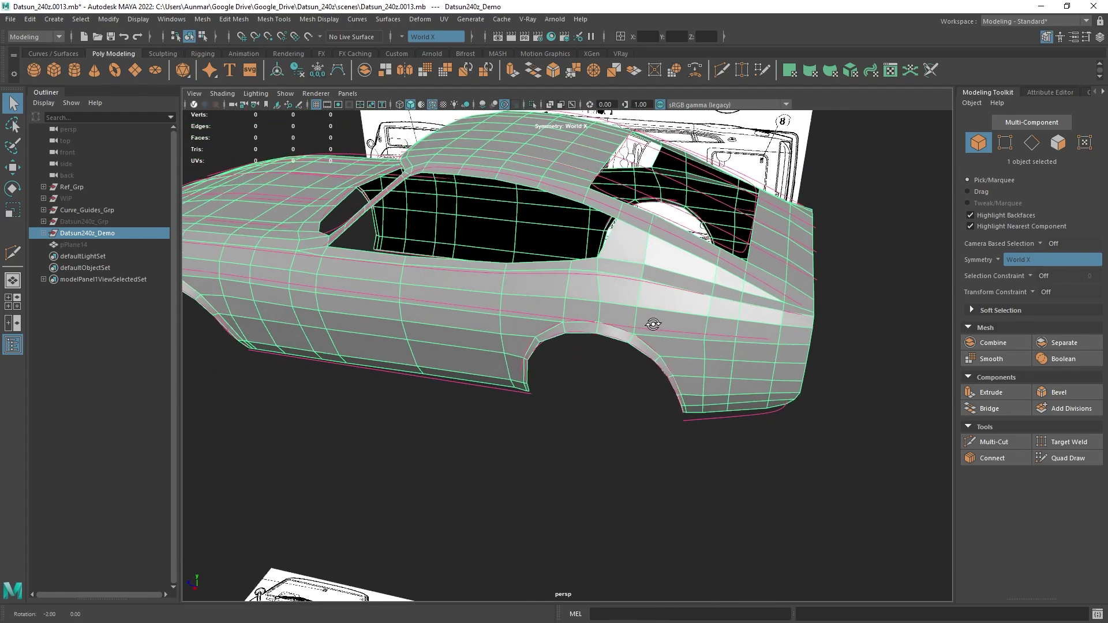
alt+right_drag(653, 323, 638, 324)
alt+drag(513, 316, 559, 300)
alt+drag(598, 309, 550, 293)
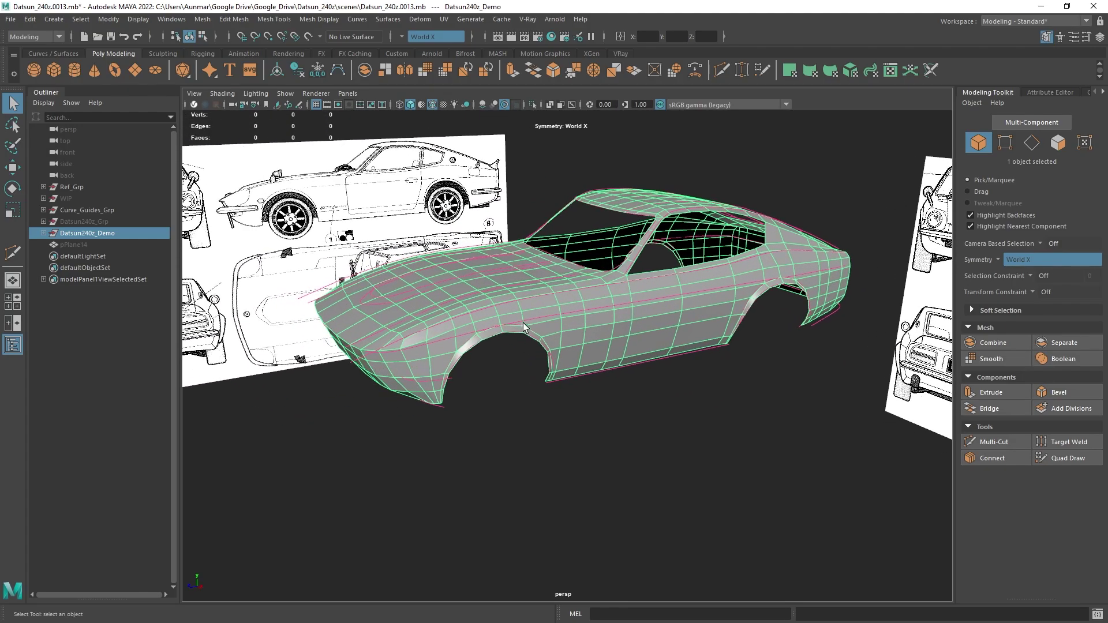
alt+drag(588, 313, 565, 310)
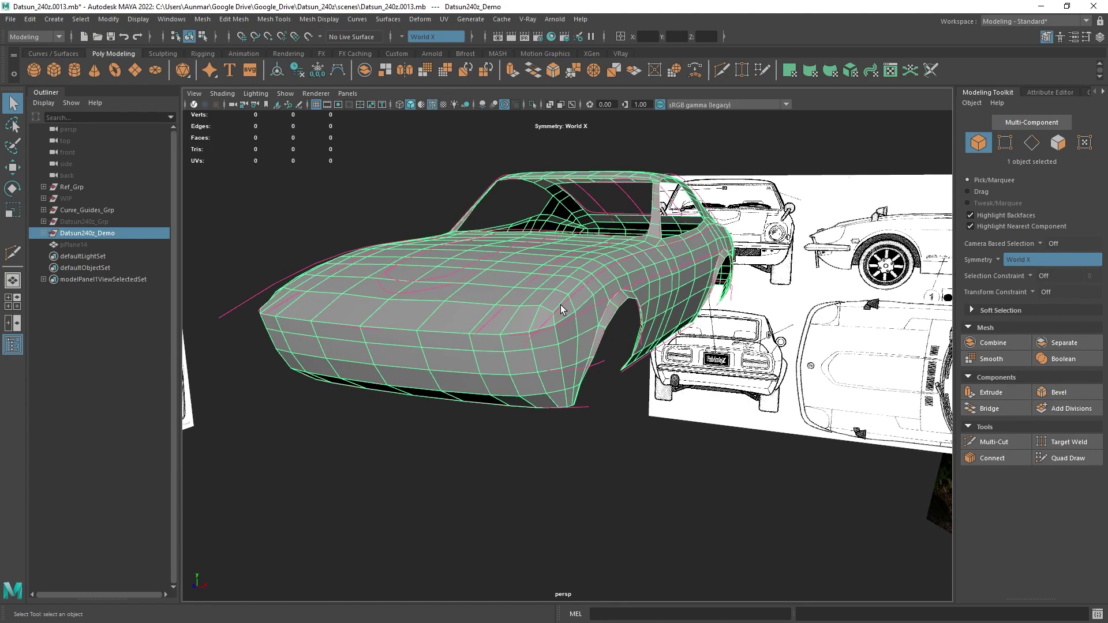
- Select the driver-side half of the demo body and examine its front fender and wheel arch up close
click(565, 310)
alt+drag(738, 391, 548, 314)
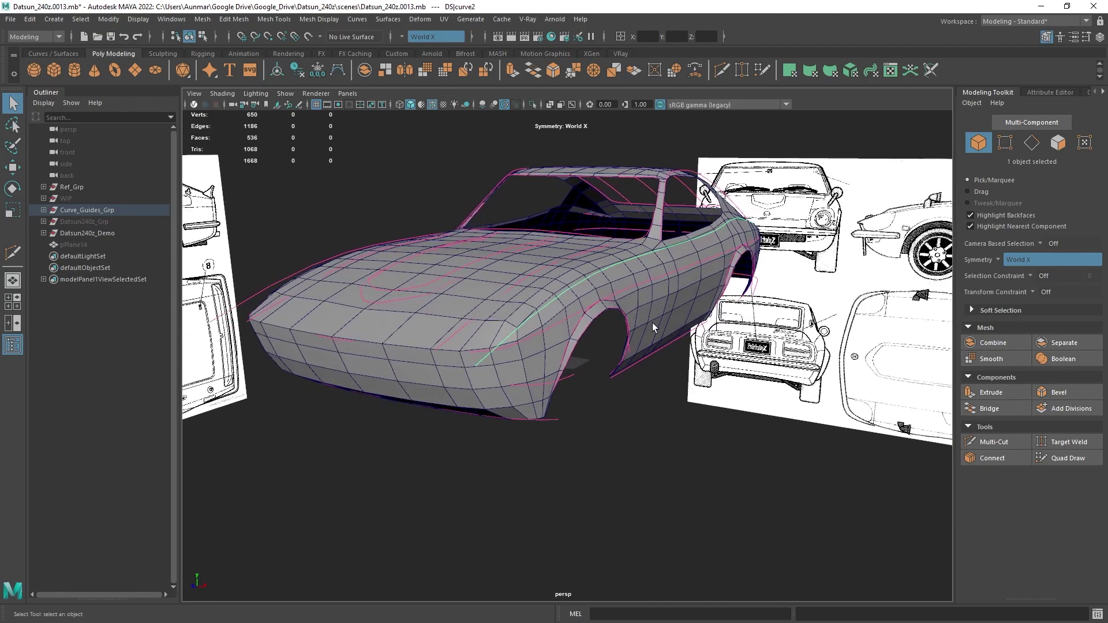
click(621, 289)
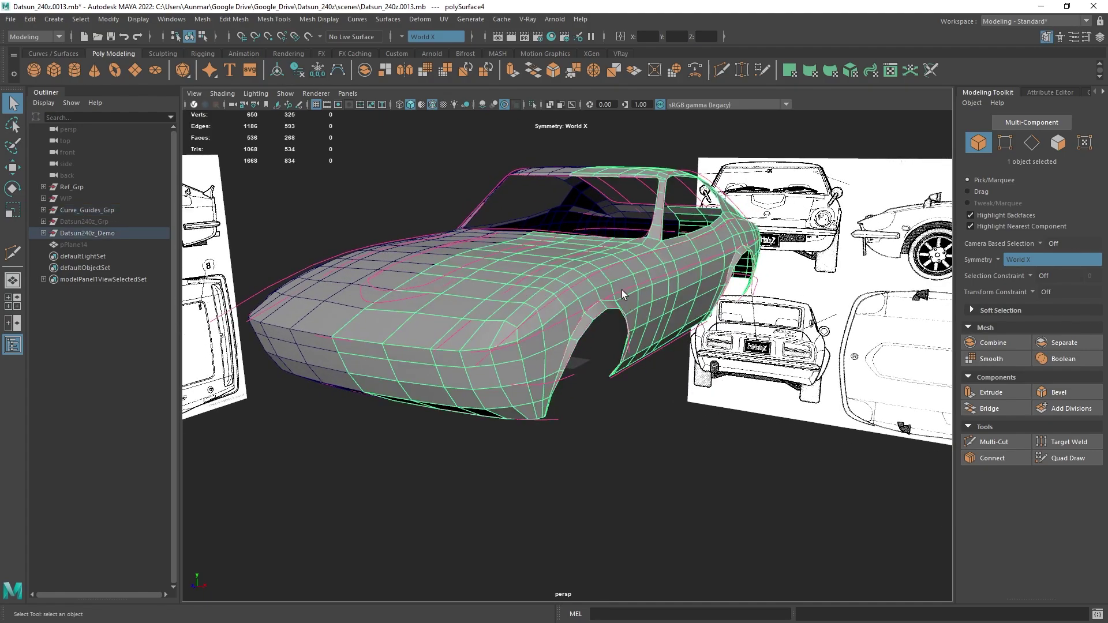
alt+drag(663, 310, 681, 347)
click(659, 244)
scroll(546, 360, up, 4)
alt+middle_drag(479, 364, 555, 341)
alt+drag(556, 341, 565, 348)
click(508, 290)
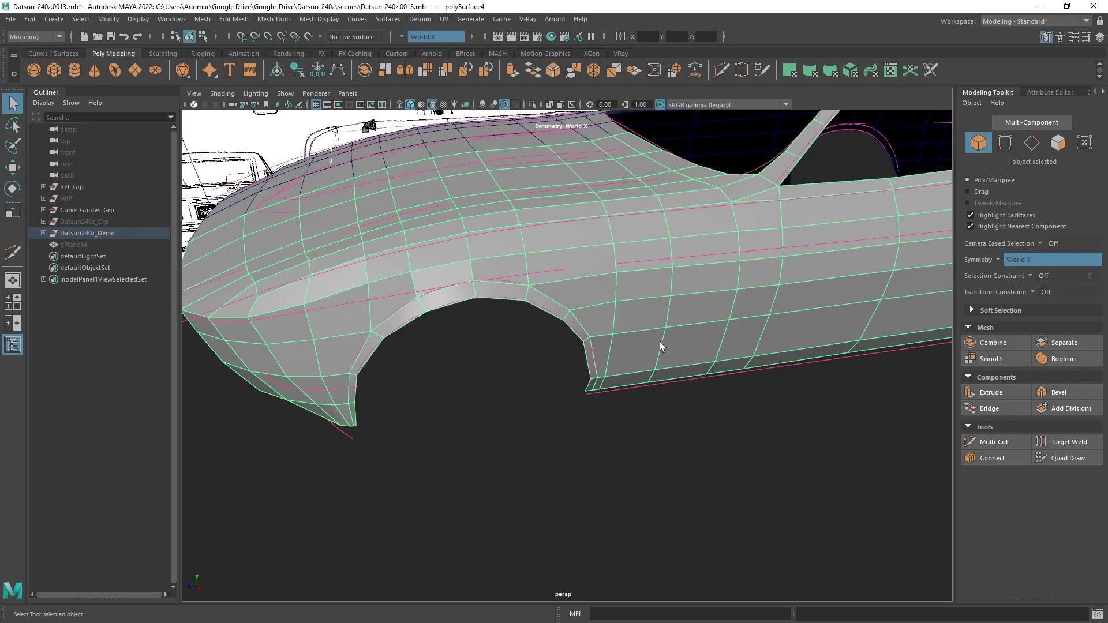
- Examine the selected half's side profile from the nose past the door to the rear wheel arch
alt+middle_drag(659, 342, 635, 420)
scroll(635, 420, down, 3)
alt+drag(635, 420, 448, 375)
alt+middle_drag(675, 356, 655, 327)
alt+middle_drag(512, 265, 623, 271)
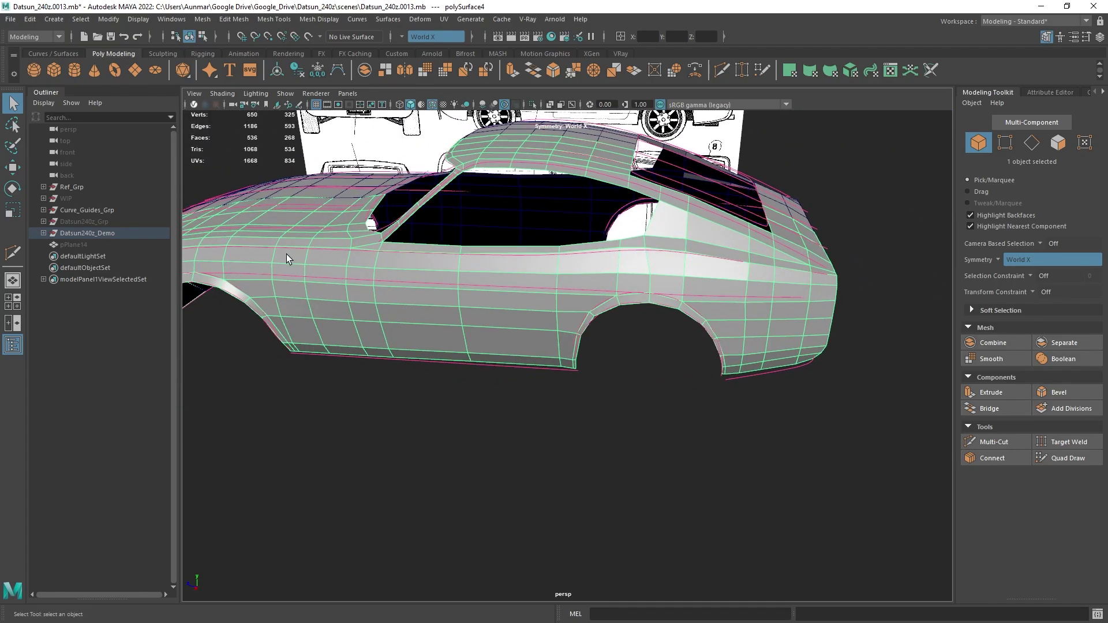
alt+middle_drag(286, 254, 420, 255)
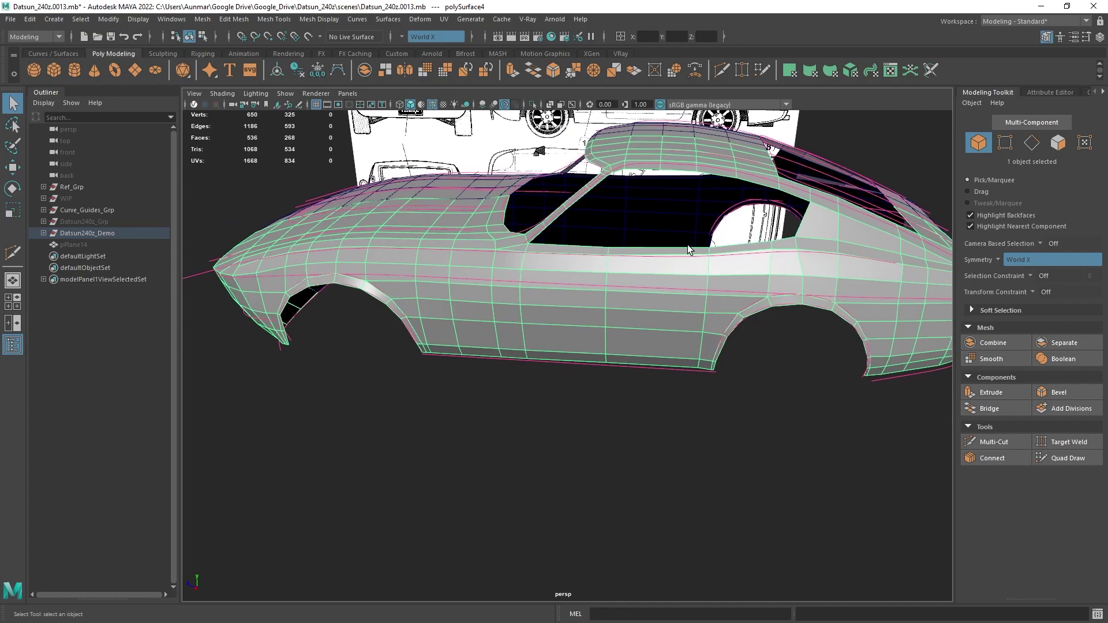
alt+drag(688, 249, 578, 300)
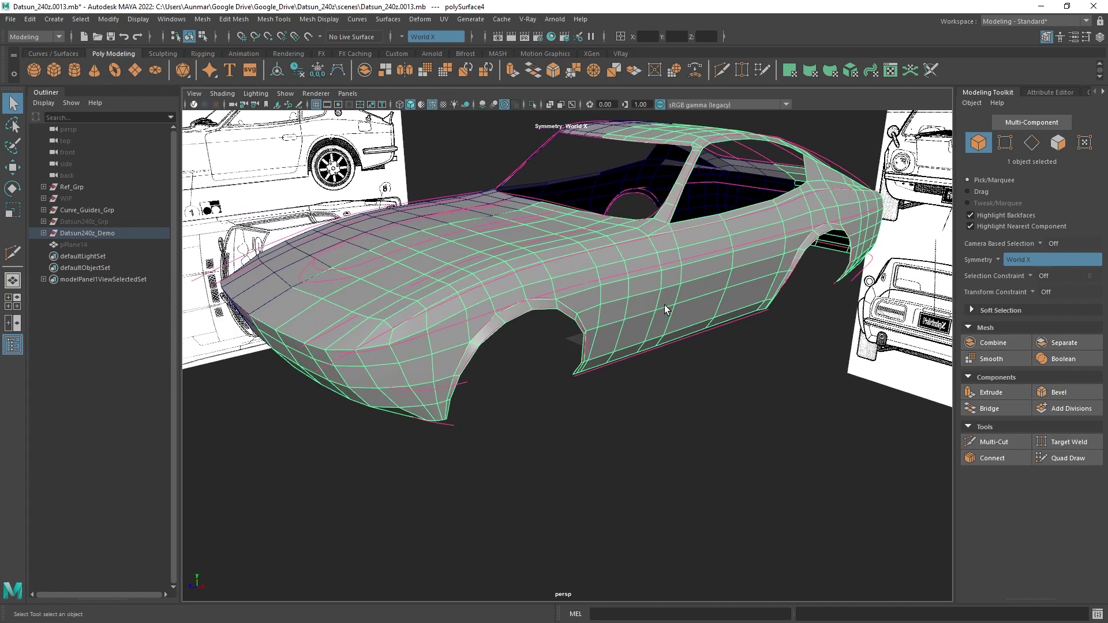
- Examine the hood's edge flow from above with the polygon count displayed, and the whole body from the front three-quarter angle
alt+drag(649, 344, 667, 181)
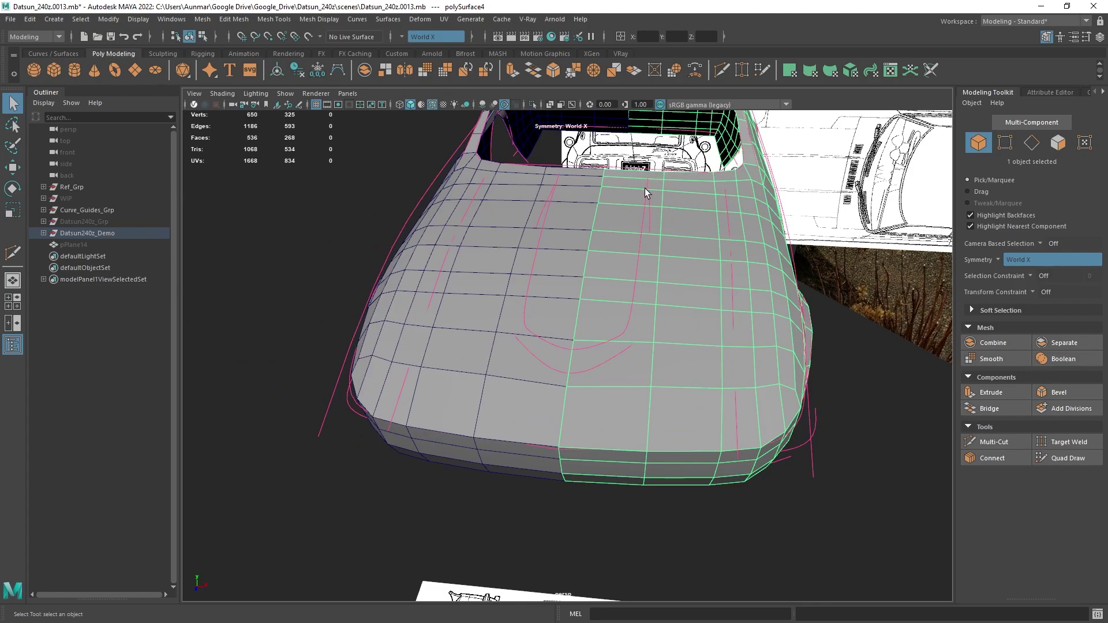
alt+drag(766, 251, 662, 270)
alt+right_drag(720, 341, 315, 161)
alt+drag(490, 306, 507, 331)
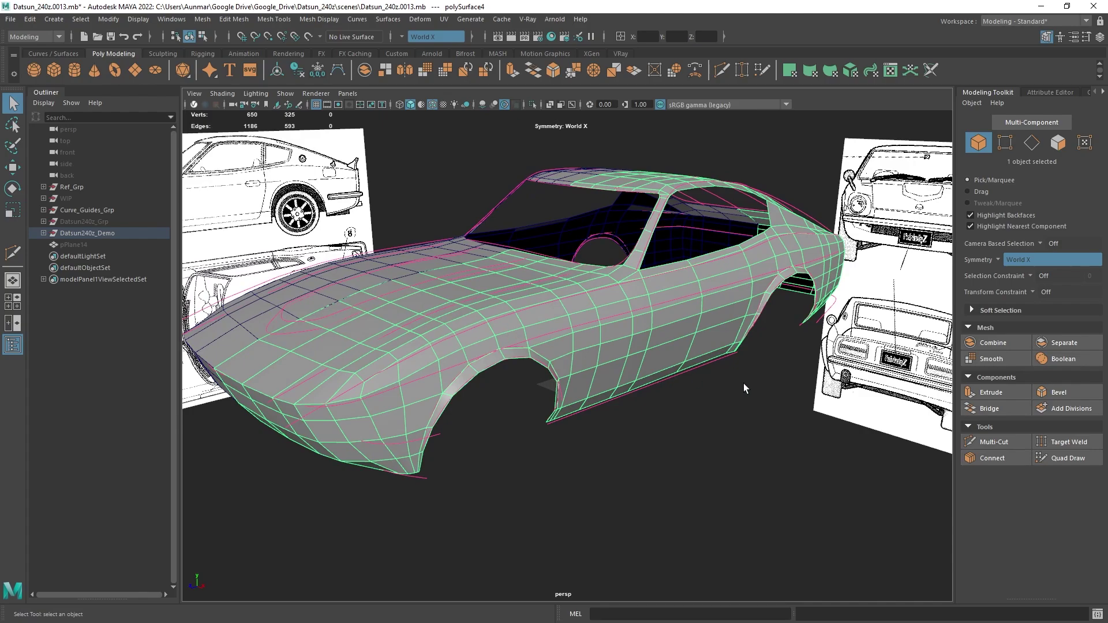
alt+drag(743, 385, 697, 335)
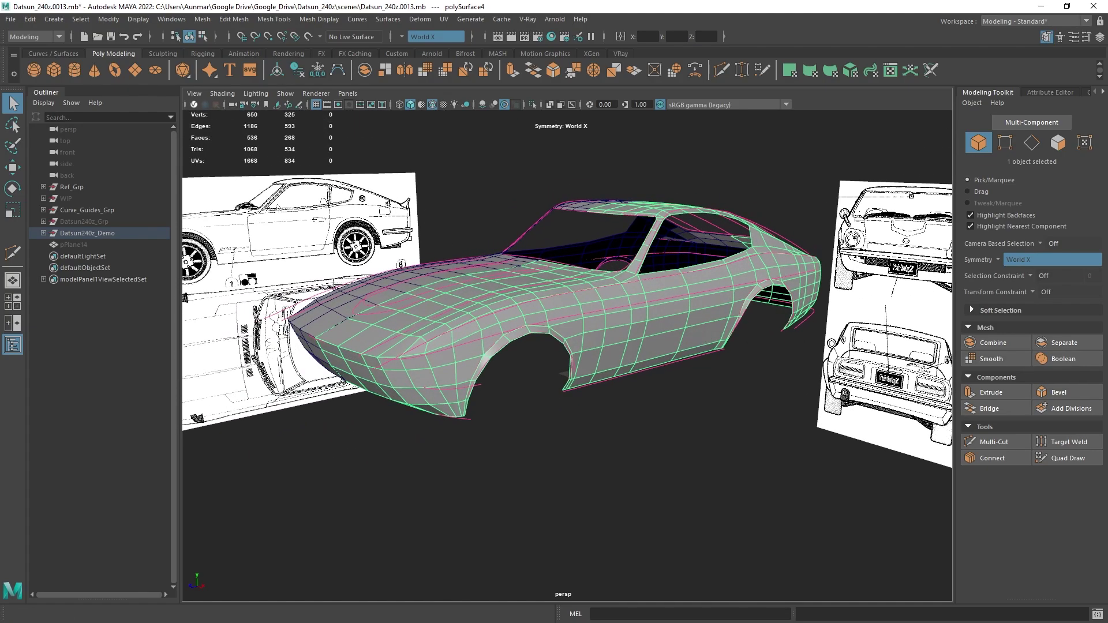